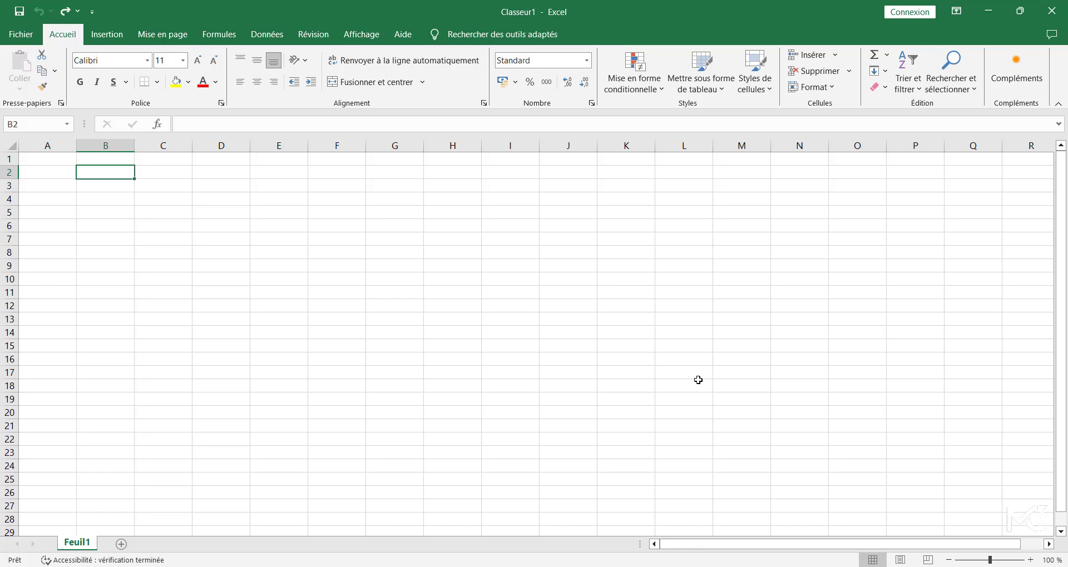
{"action": "left_click", "coordinate": [106, 226]}
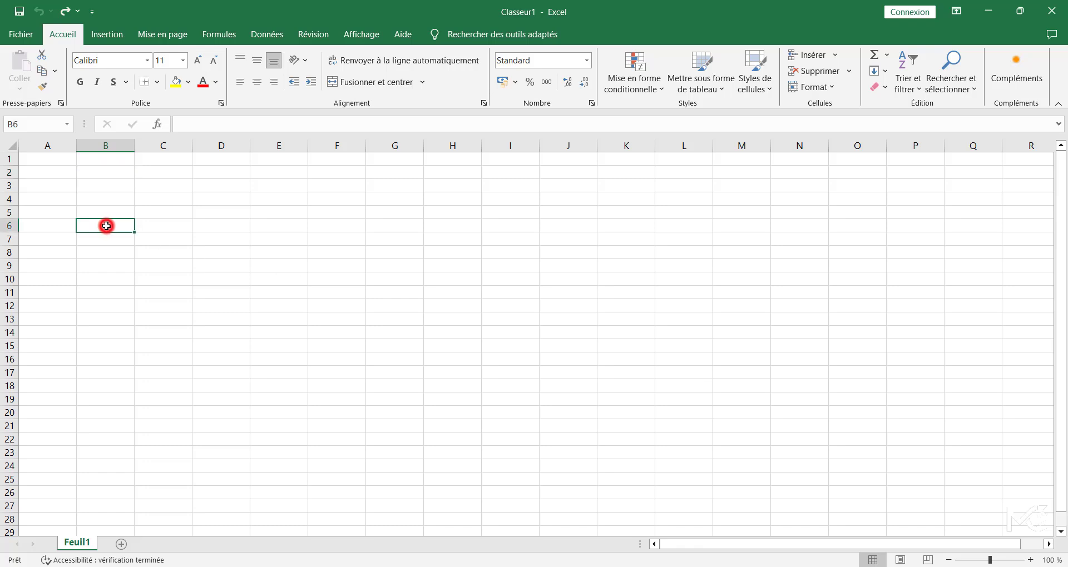
{"action": "left_click", "coordinate": [235, 221]}
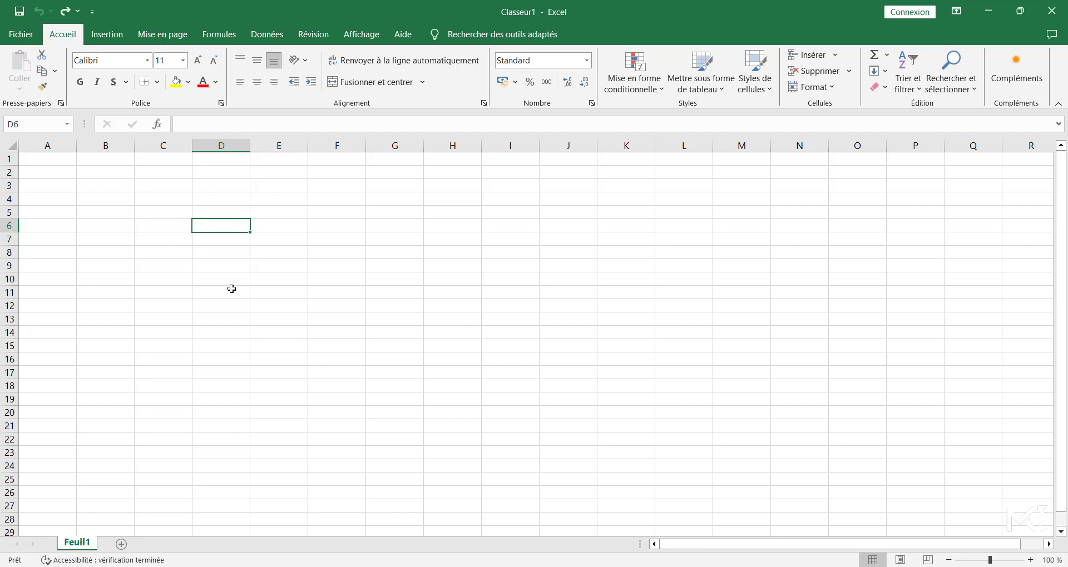
{"action": "left_click", "coordinate": [288, 279]}
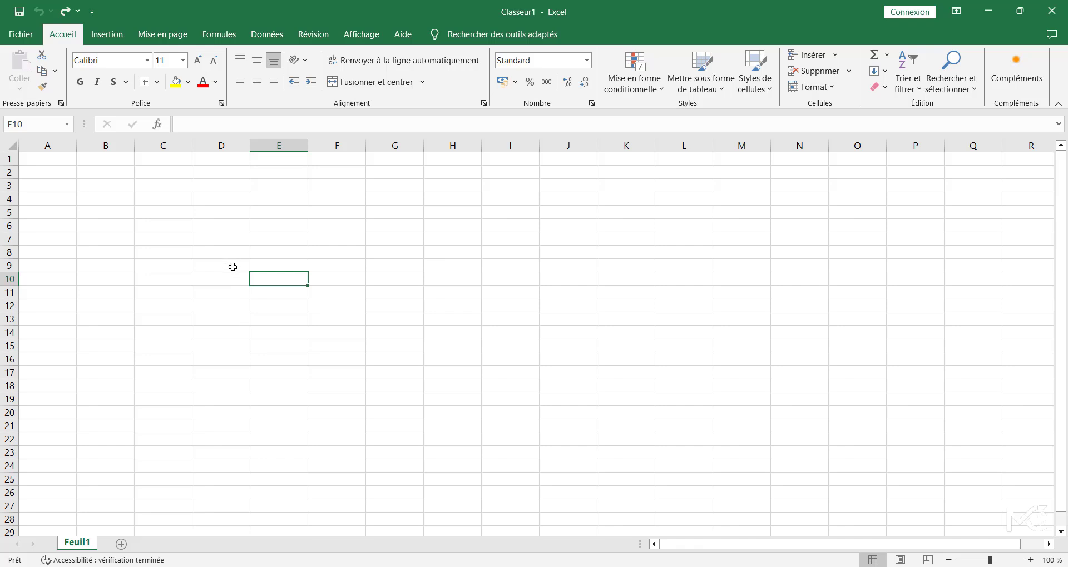
{"action": "left_click", "coordinate": [110, 187]}
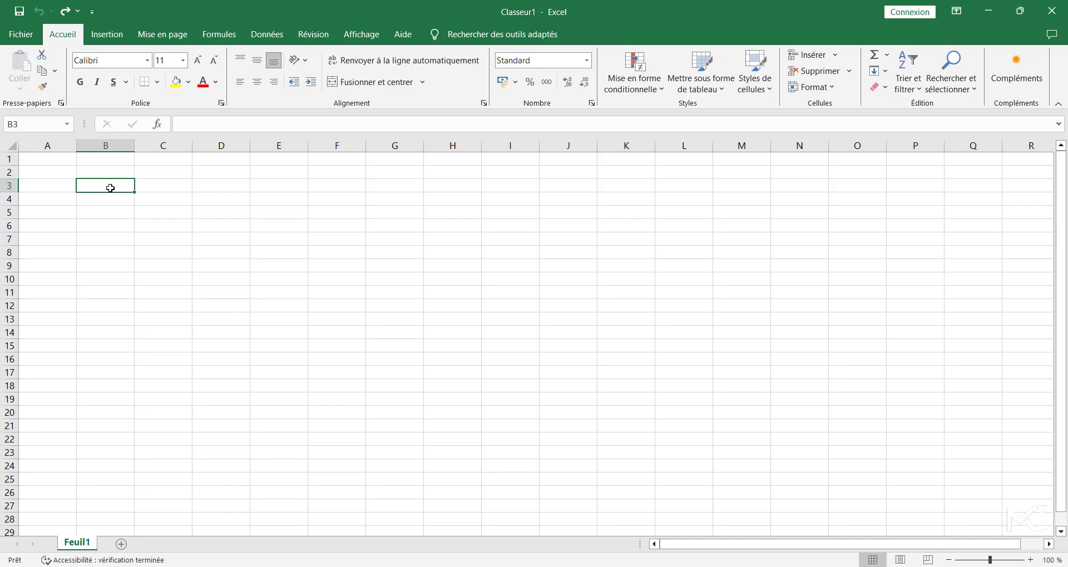
{"action": "left_click", "coordinate": [162, 210]}
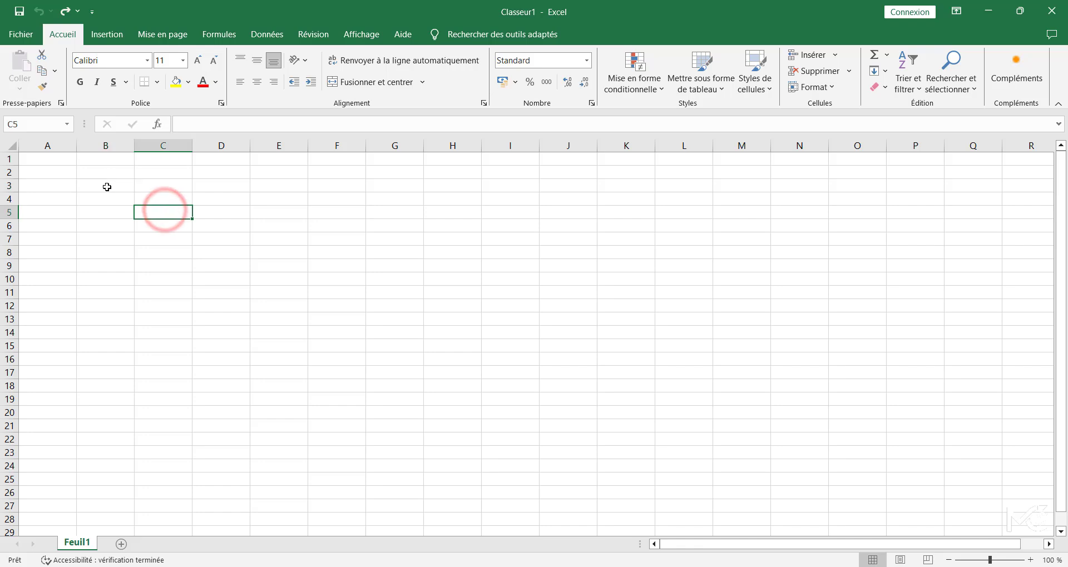
{"action": "left_click", "coordinate": [107, 190]}
{"action": "left_click", "coordinate": [36, 170]}
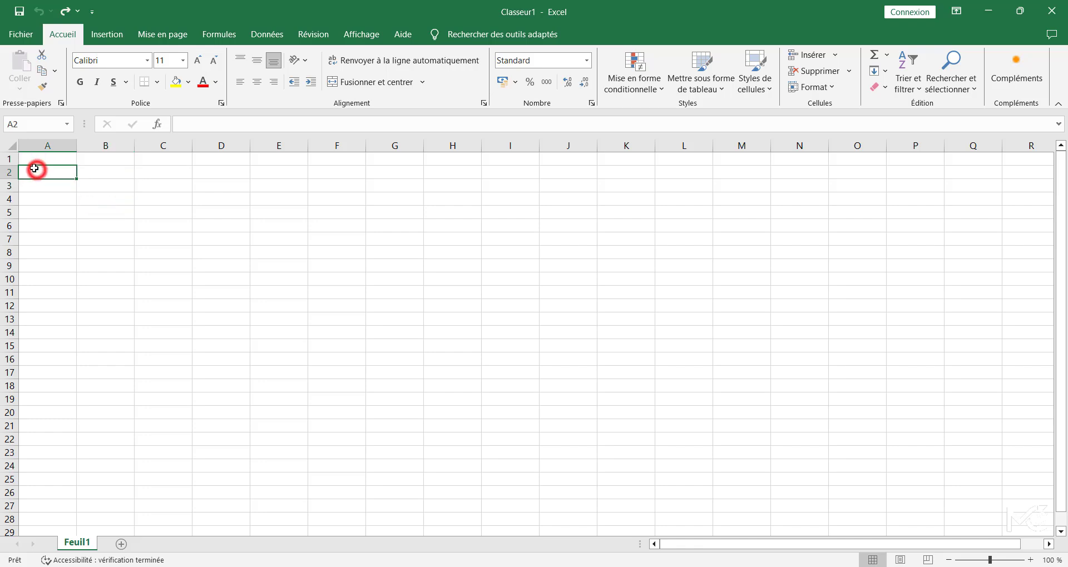
Enter the column headers "Ref" in cell B2 and "Qté" in cell C2.
{"action": "left_click", "coordinate": [109, 177]}
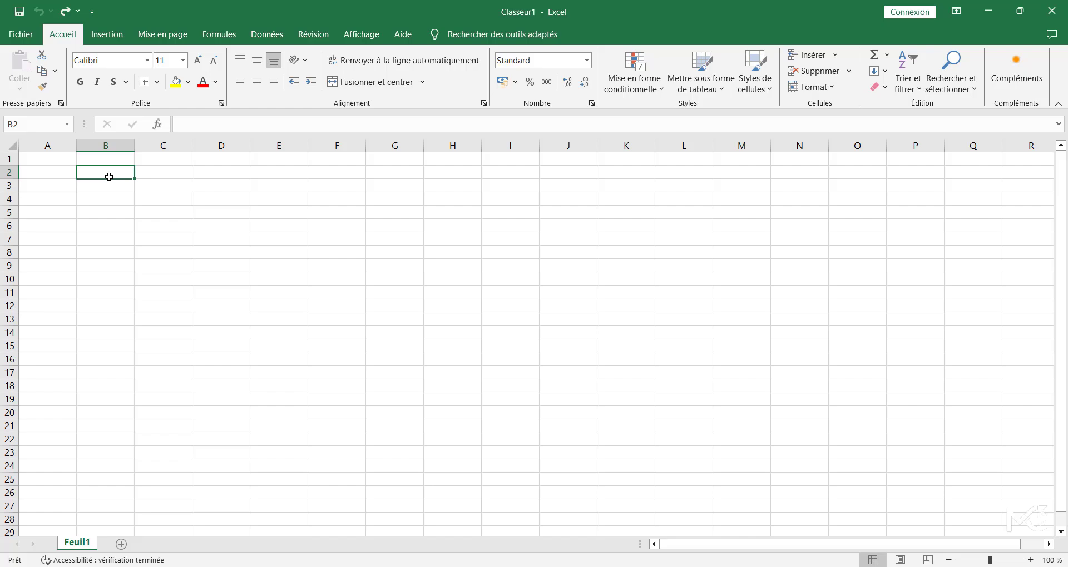
{"action": "type", "text": "Ref"}
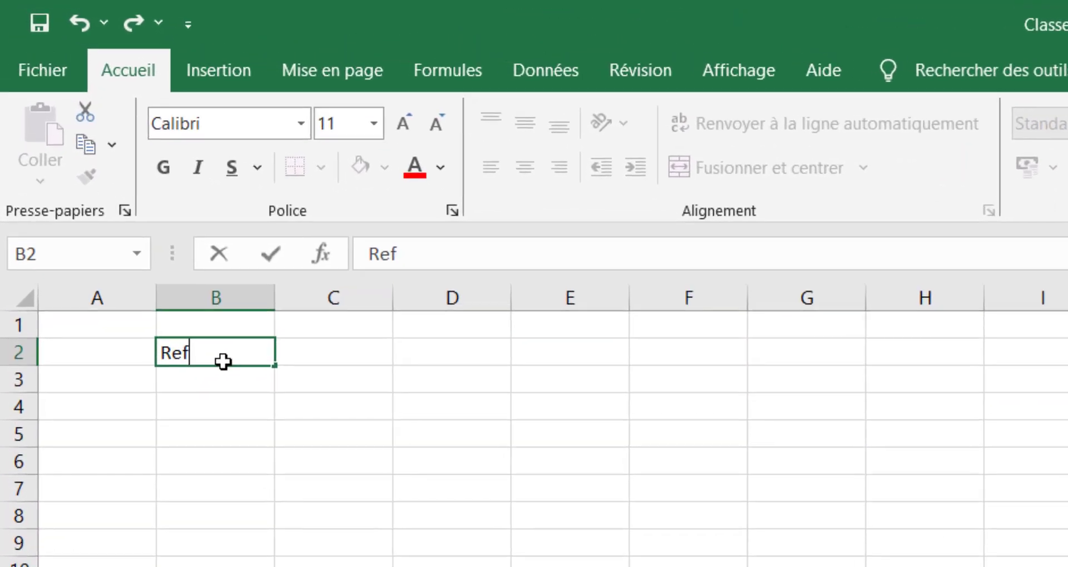
{"action": "key", "text": "Tab"}
{"action": "type", "text": "Q"}
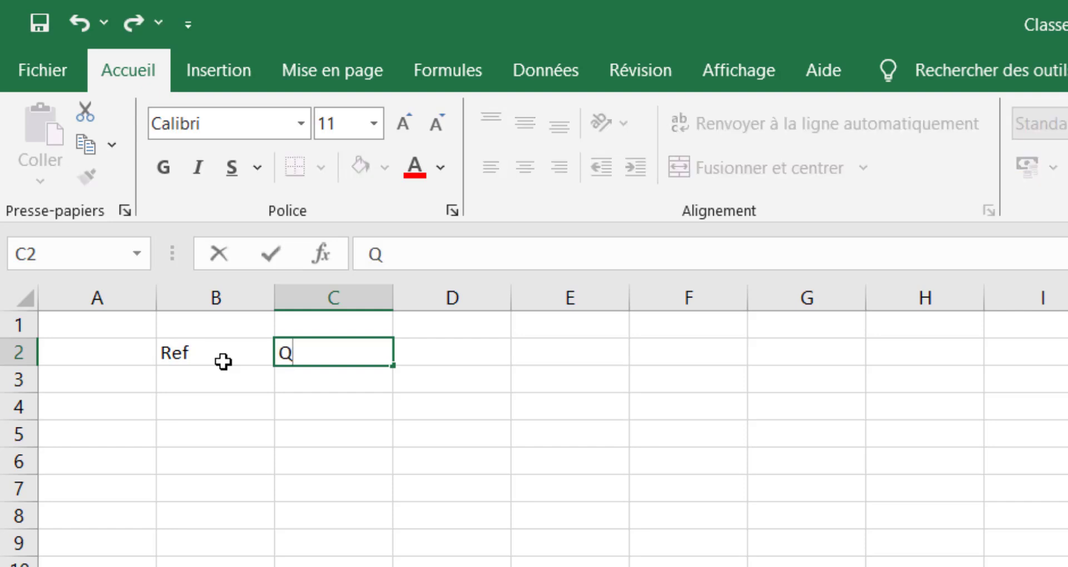
{"action": "type", "text": "té"}
{"action": "key", "text": "Tab"}
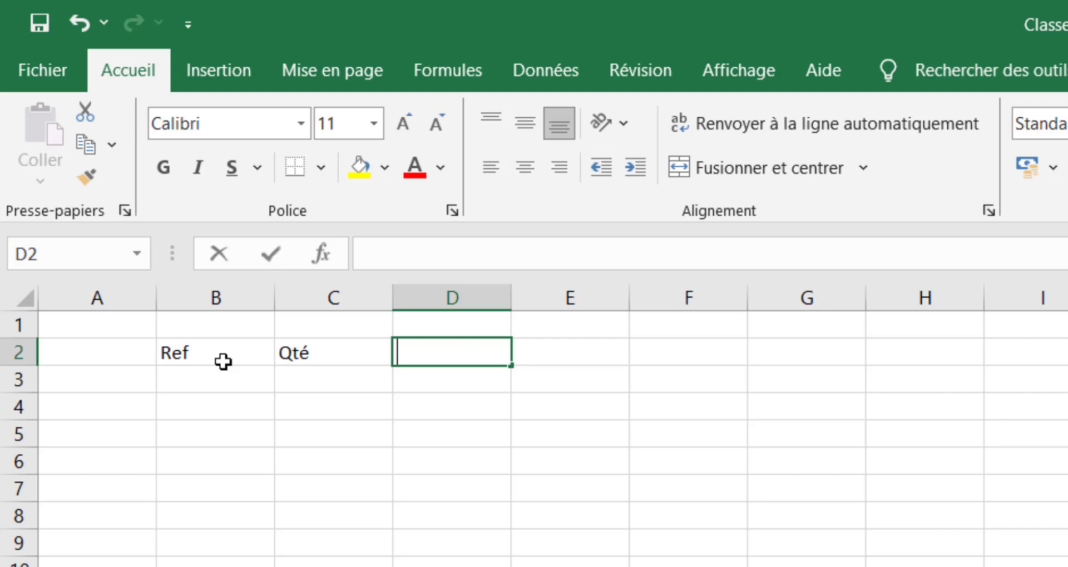
Enter the column headers "Prix Unnitaire" in cell D2 and "total" in cell E2.
{"action": "type", "text": "Prix uni"}
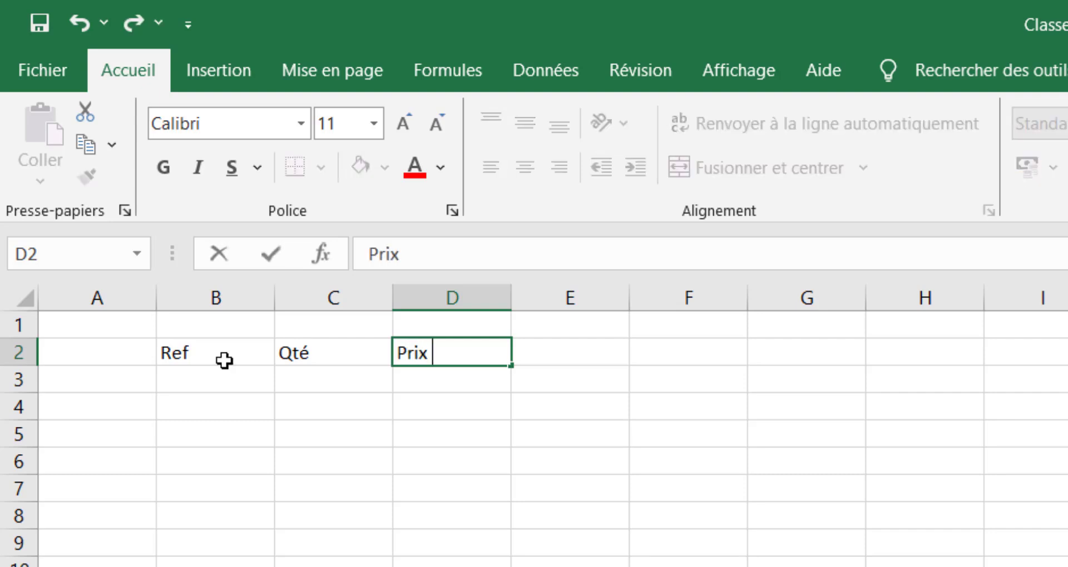
{"action": "key", "text": "BackSpace"}
{"action": "key", "text": "BackSpace"}
{"action": "key", "text": "BackSpace"}
{"action": "type", "text": "Unnitaire"}
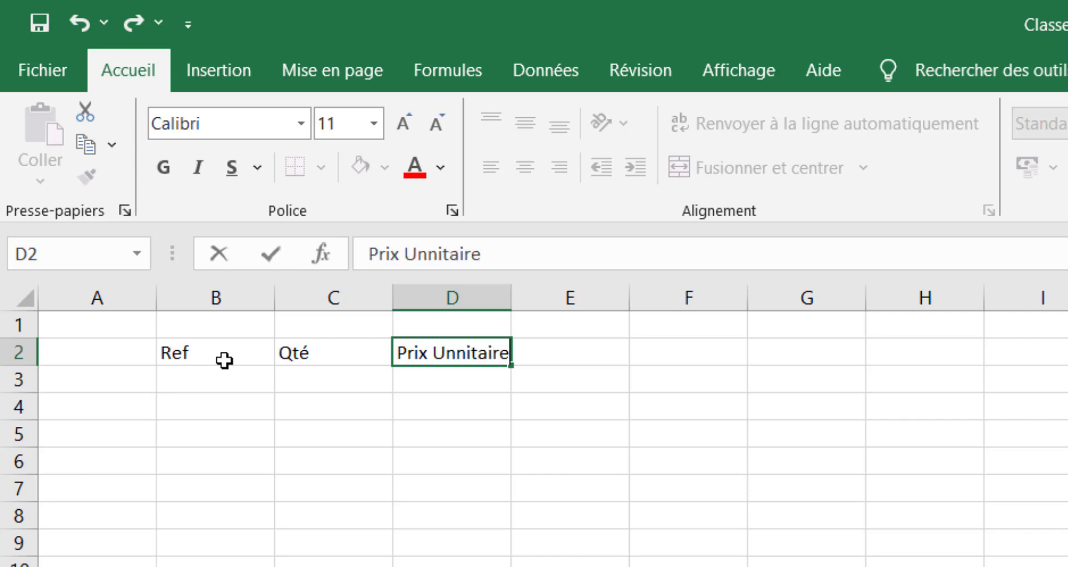
{"action": "left_click", "coordinate": [549, 346]}
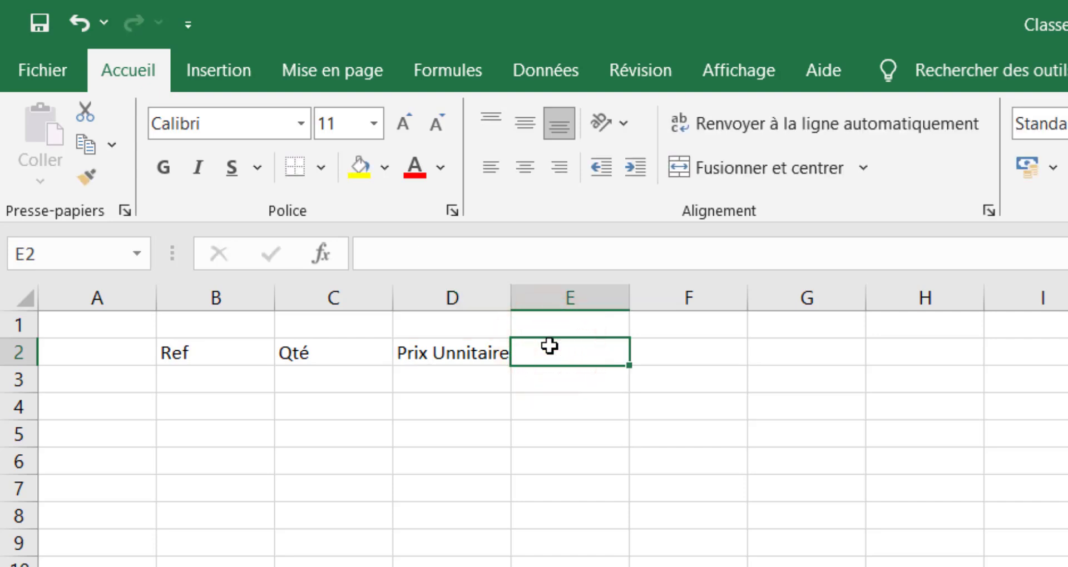
{"action": "type", "text": "total"}
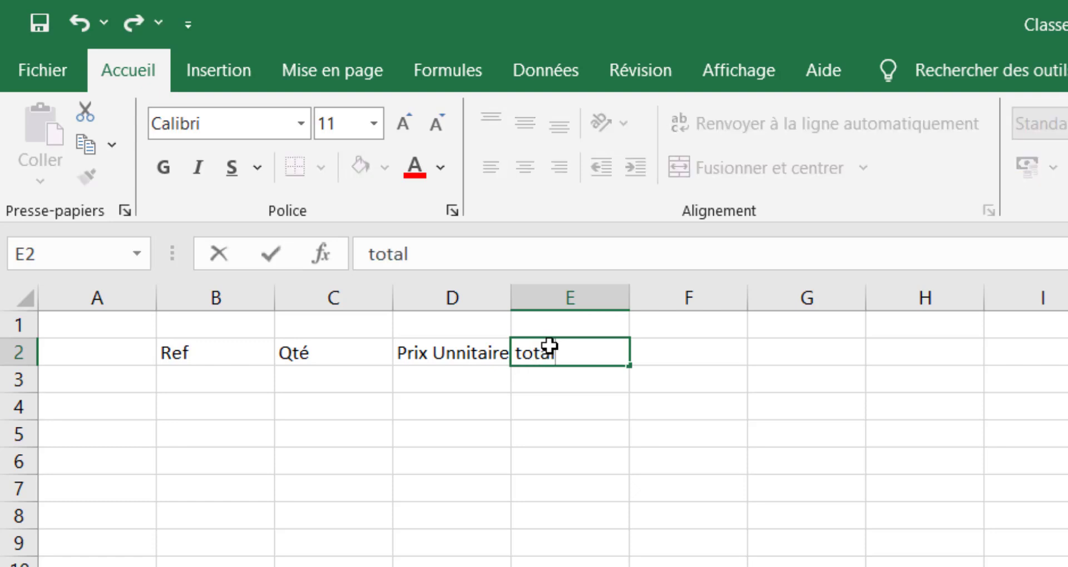
{"action": "left_click", "coordinate": [721, 484]}
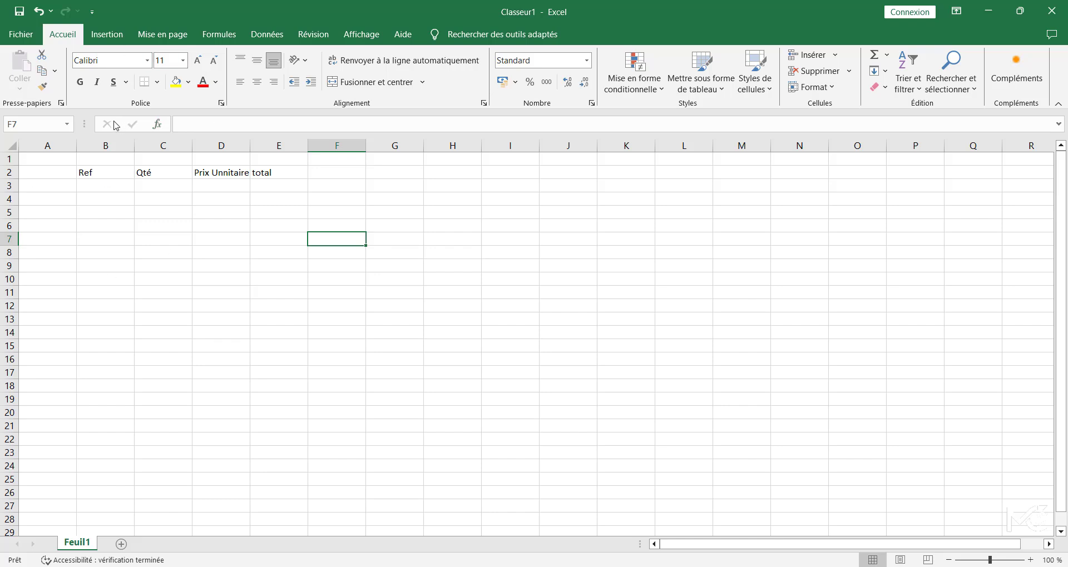
Hide the worksheet gridlines to view the headers without them, and show the gridlines again.
{"action": "left_click", "coordinate": [160, 255]}
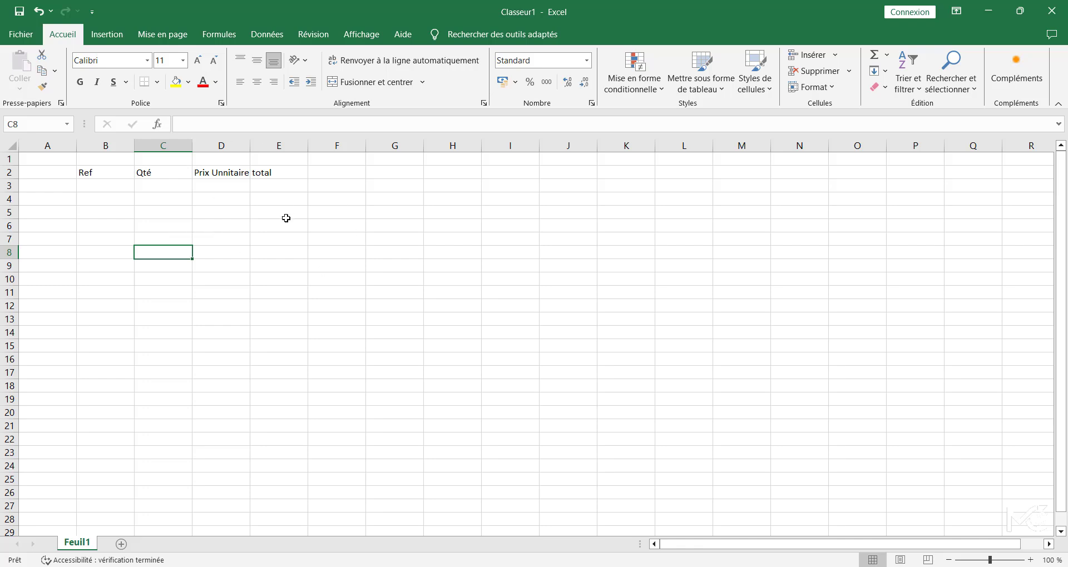
{"action": "left_click", "coordinate": [286, 218]}
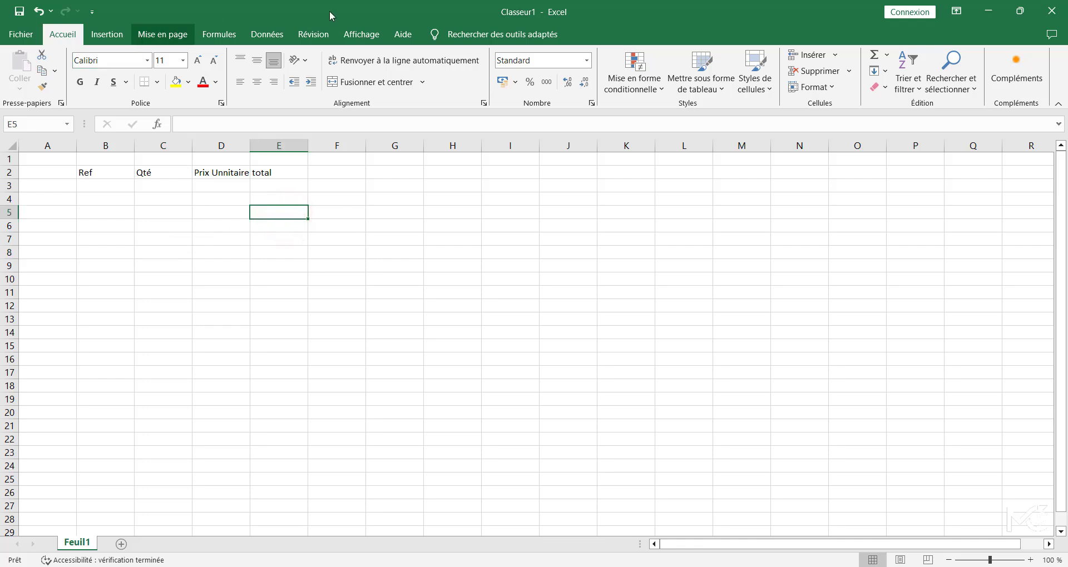
{"action": "left_click", "coordinate": [363, 34]}
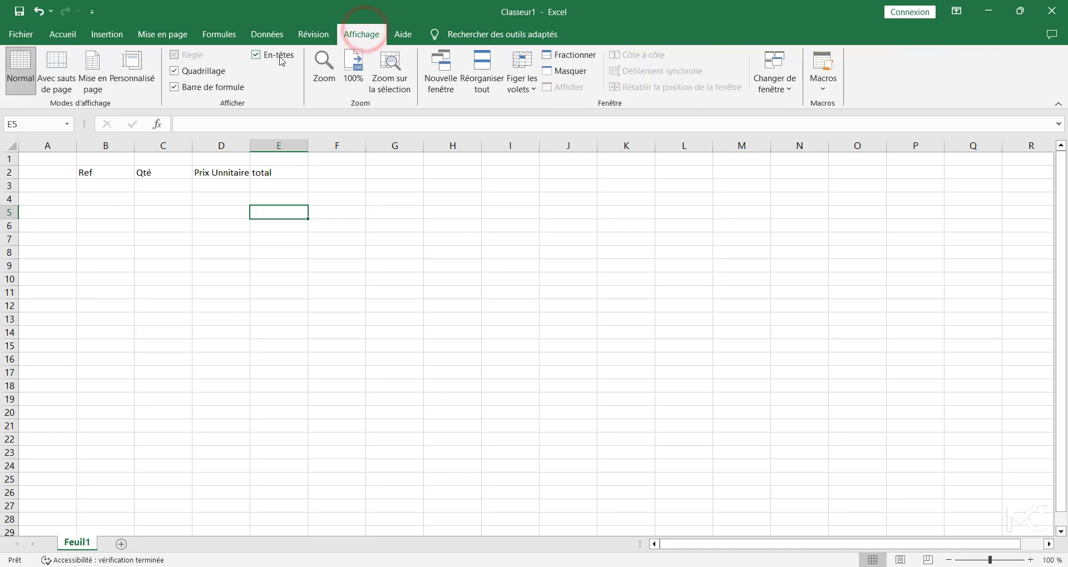
{"action": "left_click", "coordinate": [174, 70]}
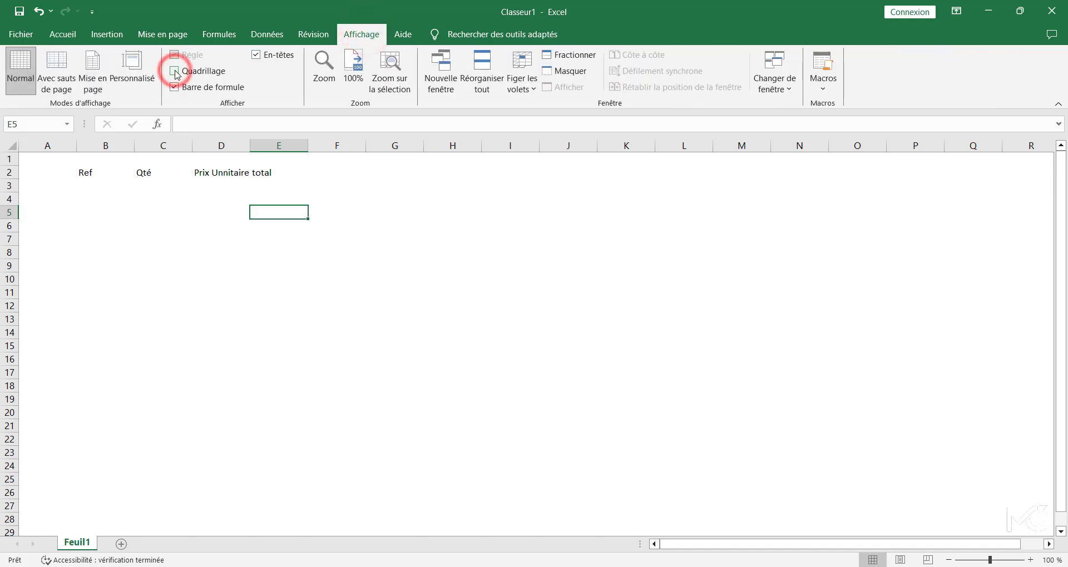
{"action": "left_click", "coordinate": [216, 257]}
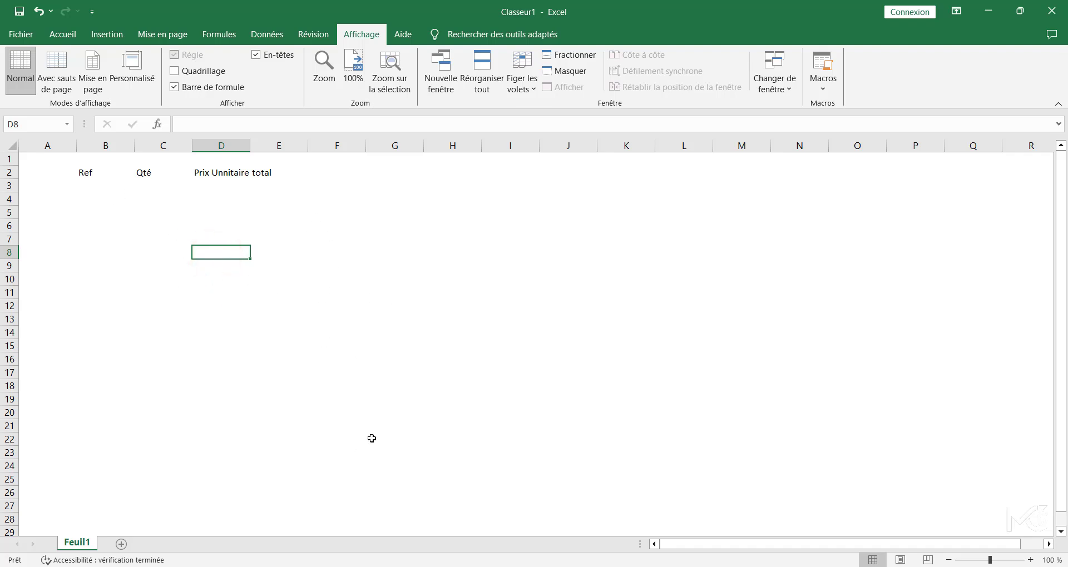
{"action": "left_click", "coordinate": [216, 307]}
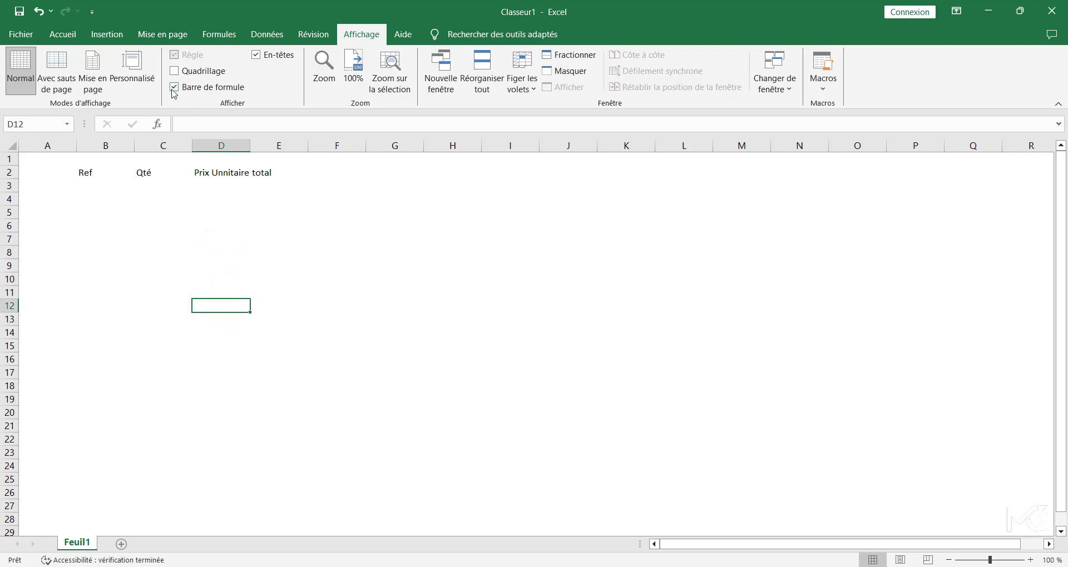
{"action": "left_click", "coordinate": [175, 71]}
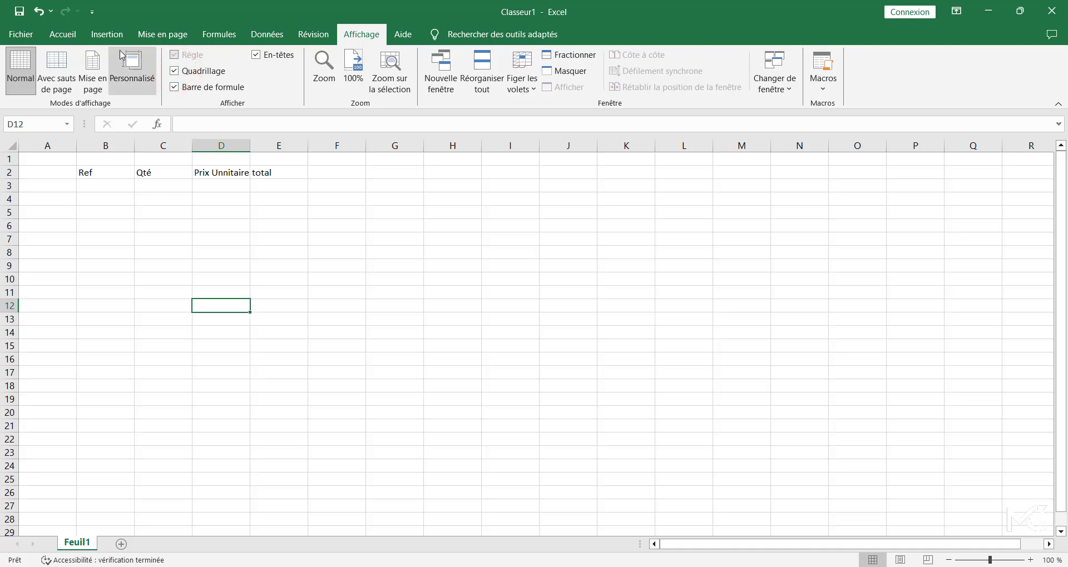
Apply a bottom border (Bordure inférieure) to the table range B2:E21.
{"action": "left_click", "coordinate": [51, 36]}
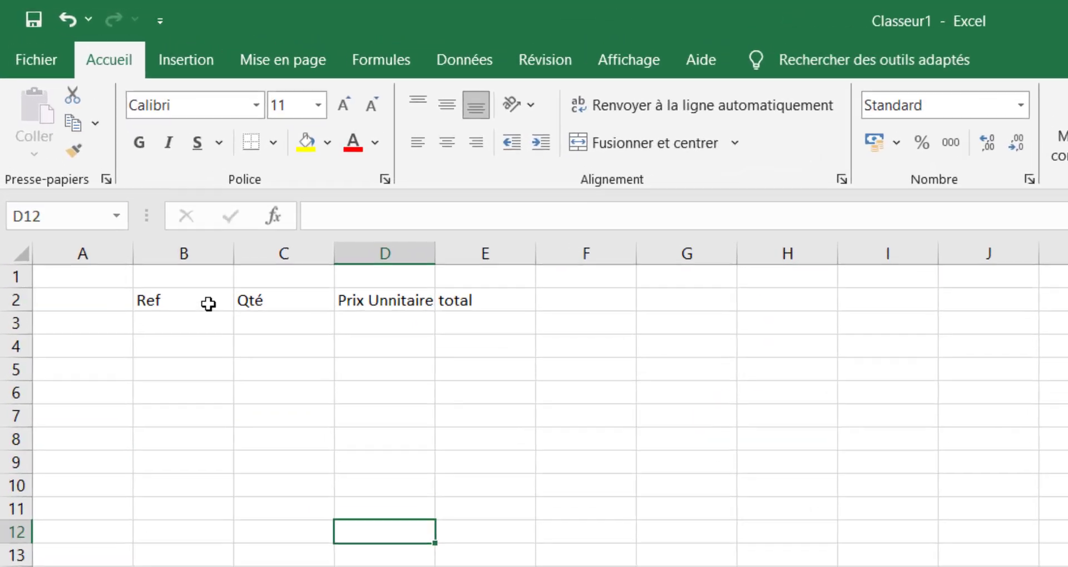
{"action": "left_click", "coordinate": [92, 171]}
{"action": "left_click_drag", "start_coordinate": [167, 313], "coordinate": [515, 566]}
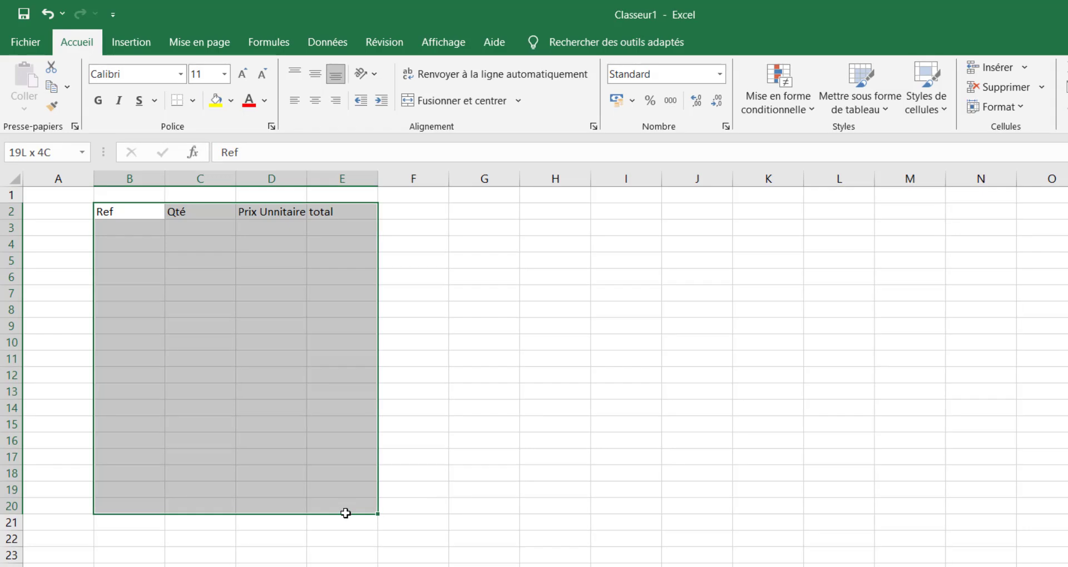
{"action": "left_click_drag", "start_coordinate": [346, 513], "coordinate": [343, 519]}
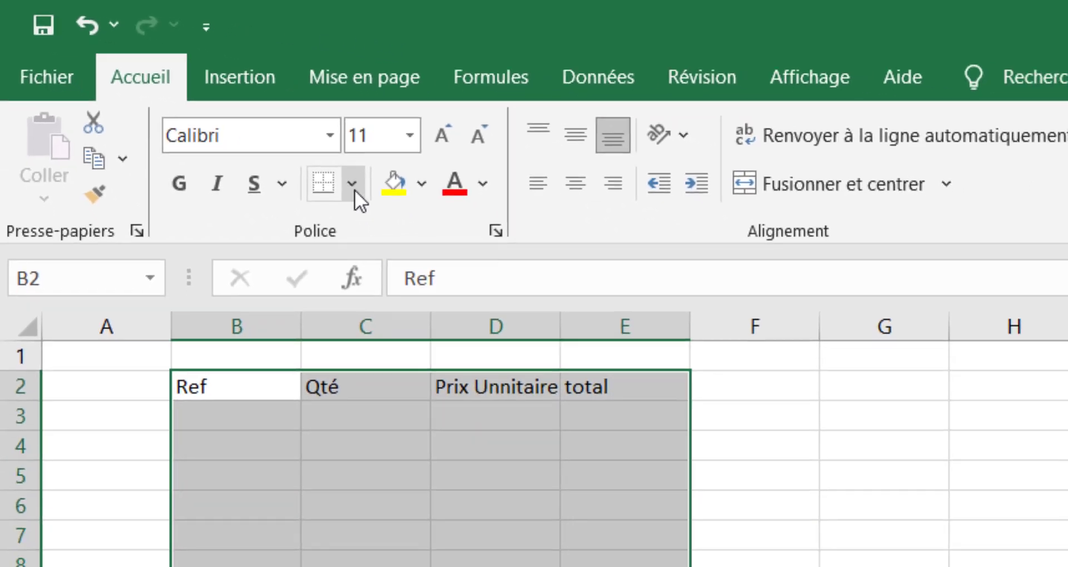
{"action": "left_click", "coordinate": [350, 170]}
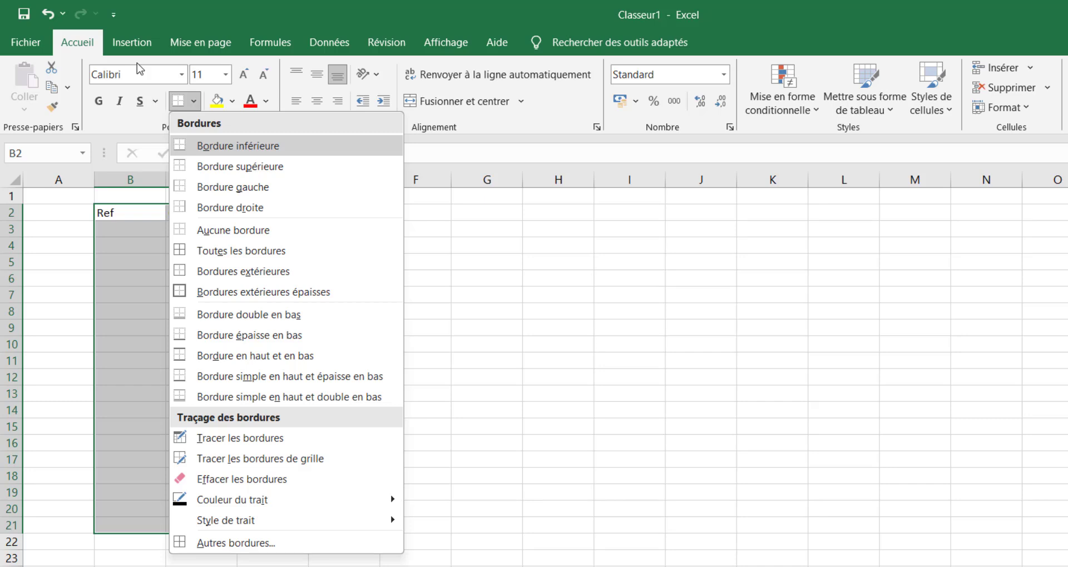
{"action": "left_click", "coordinate": [194, 100]}
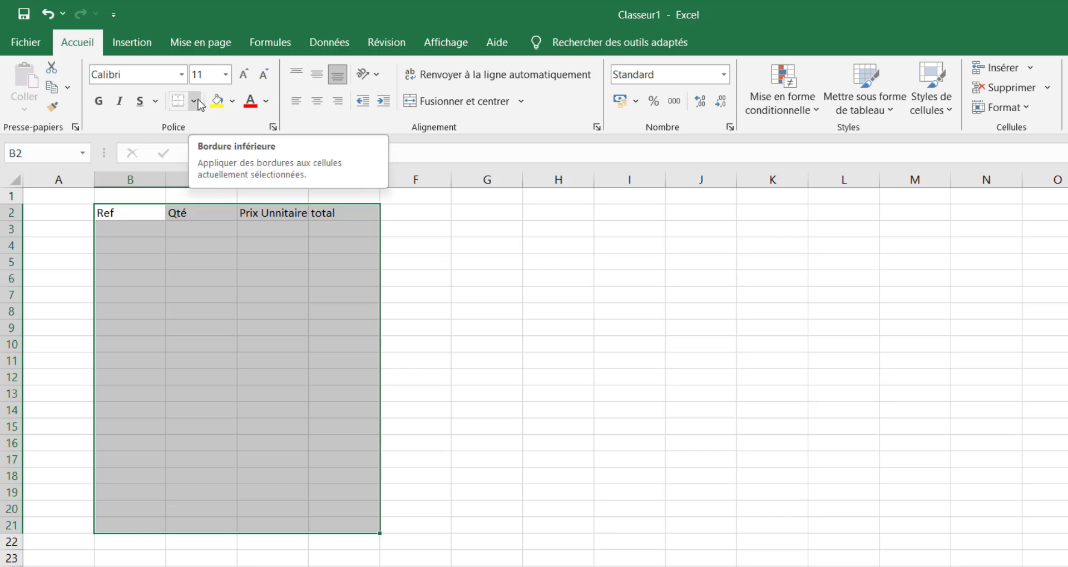
{"action": "left_click", "coordinate": [195, 101]}
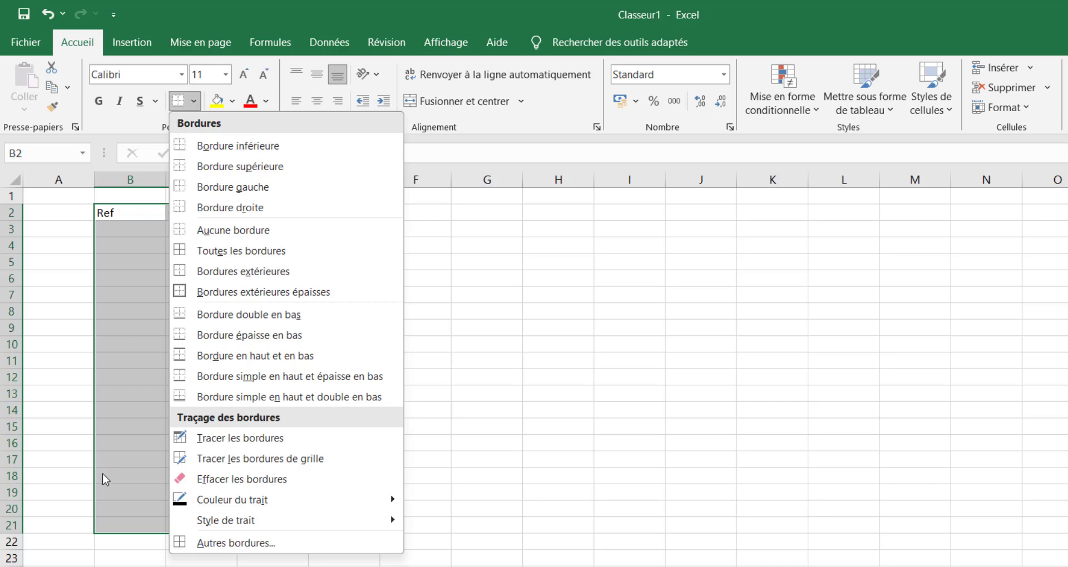
{"action": "left_click", "coordinate": [276, 146]}
{"action": "left_click", "coordinate": [572, 470]}
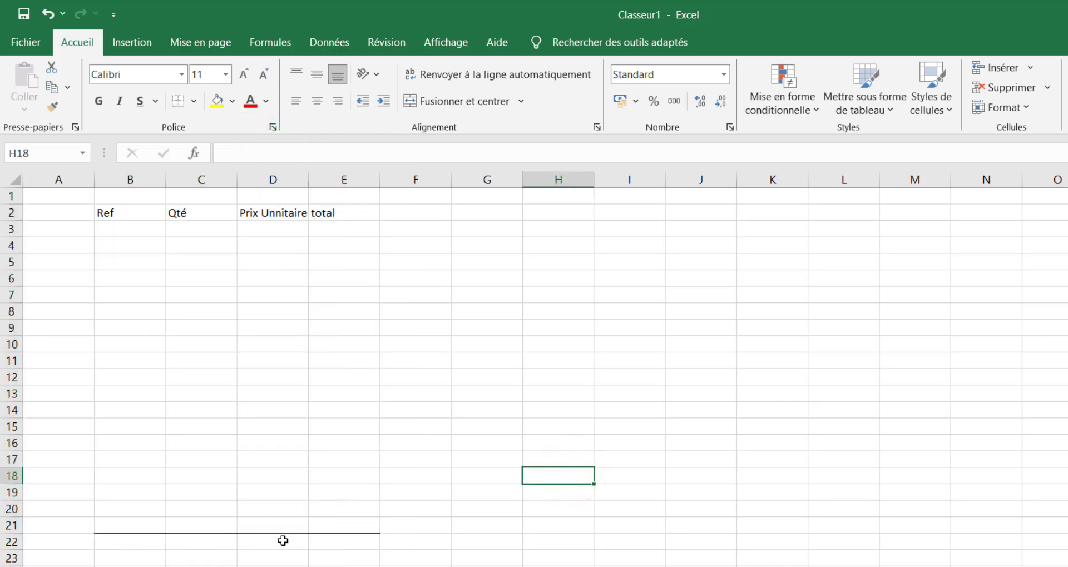
Hide the gridlines to check the border beneath row 21, and turn them back on.
{"action": "left_click", "coordinate": [457, 44]}
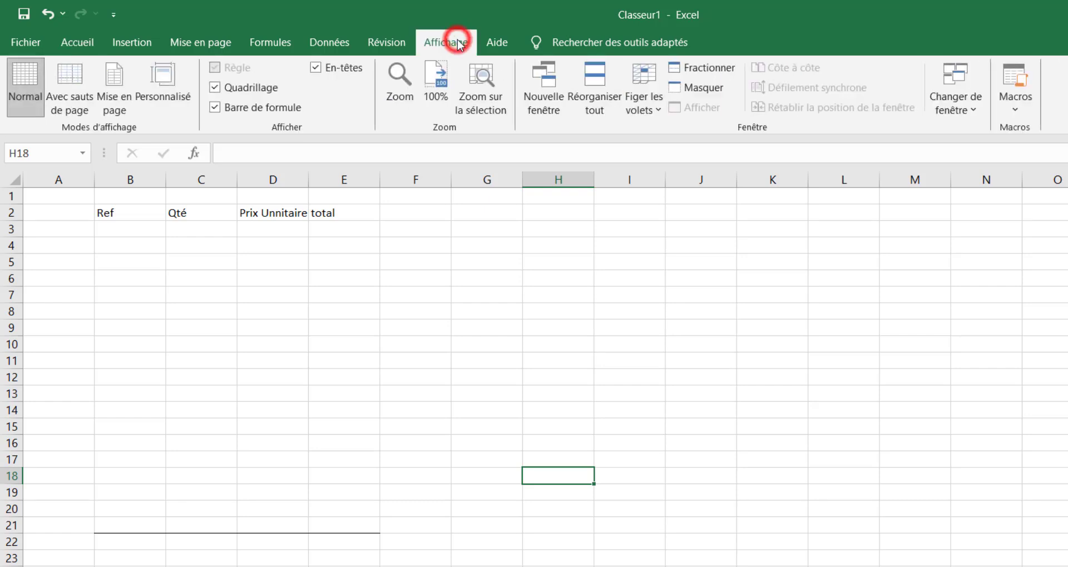
{"action": "left_click", "coordinate": [214, 88]}
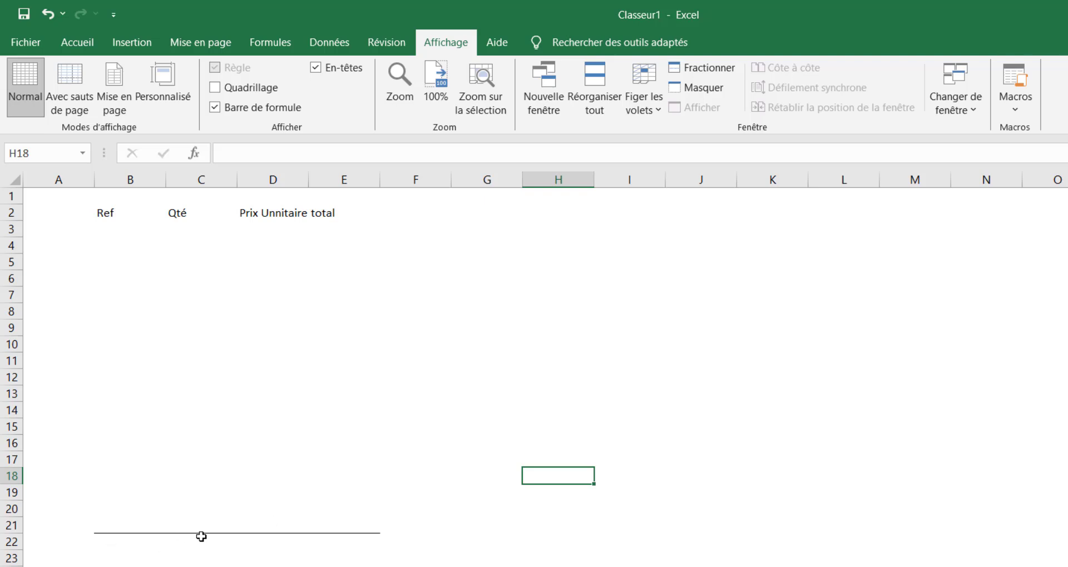
{"action": "left_click", "coordinate": [78, 42]}
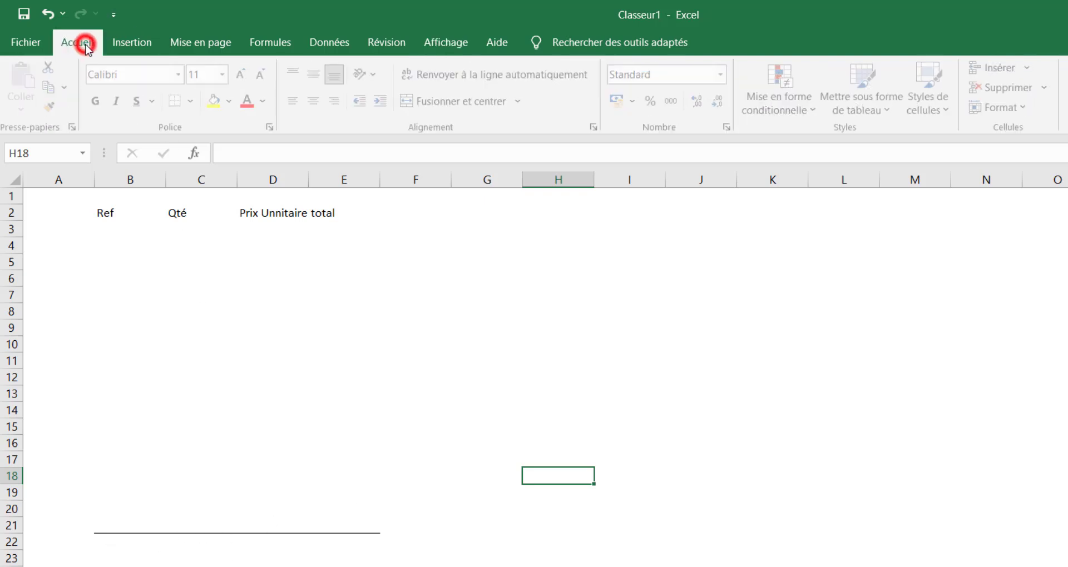
{"action": "left_click", "coordinate": [459, 42]}
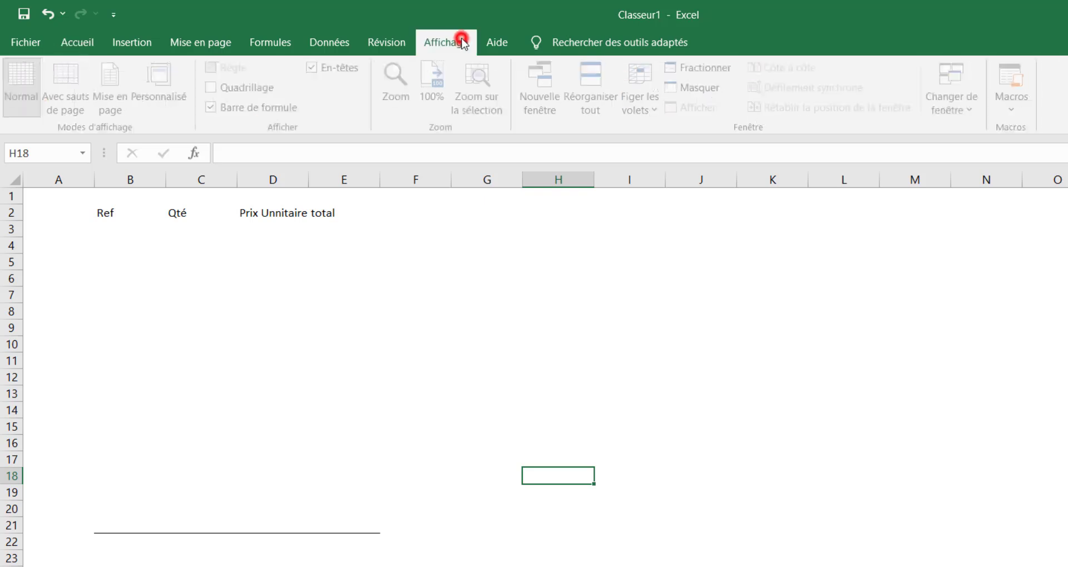
{"action": "left_click", "coordinate": [213, 89]}
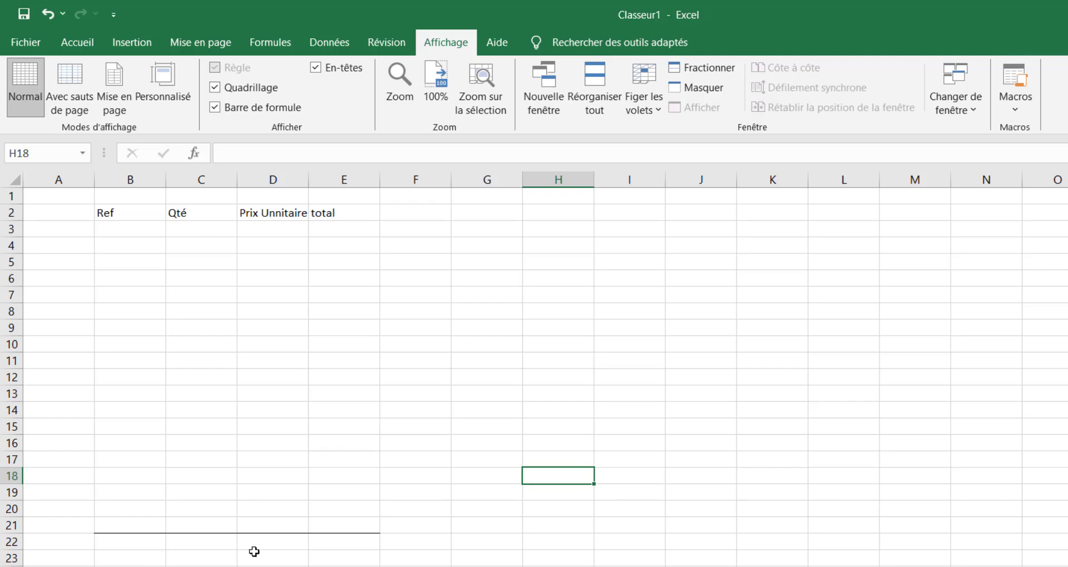
{"action": "left_click", "coordinate": [430, 438]}
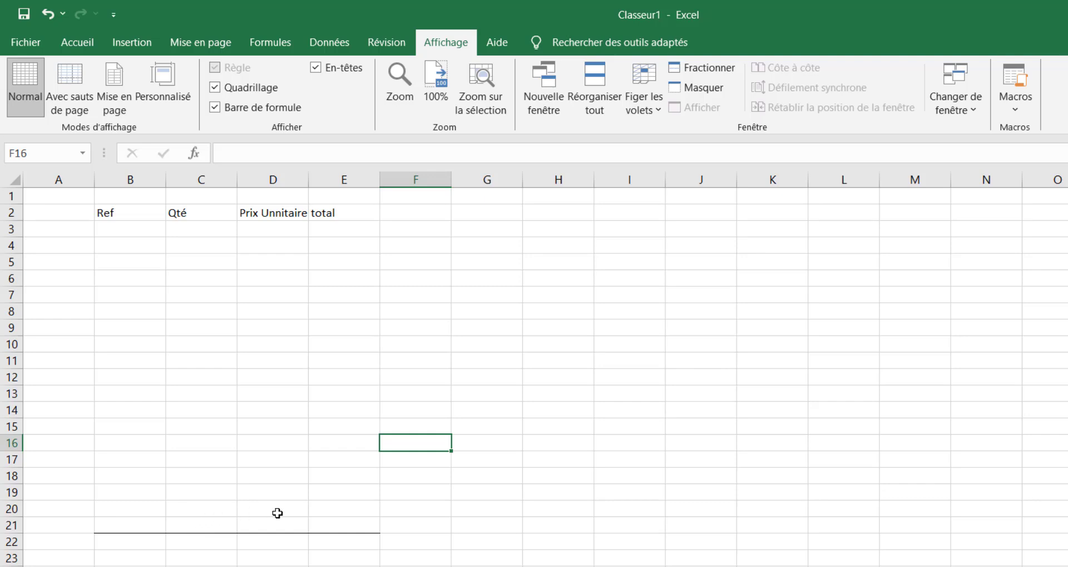
Apply a top border (Bordure supérieure) to the table range B2:E21.
{"action": "left_click_drag", "start_coordinate": [127, 221], "coordinate": [365, 524]}
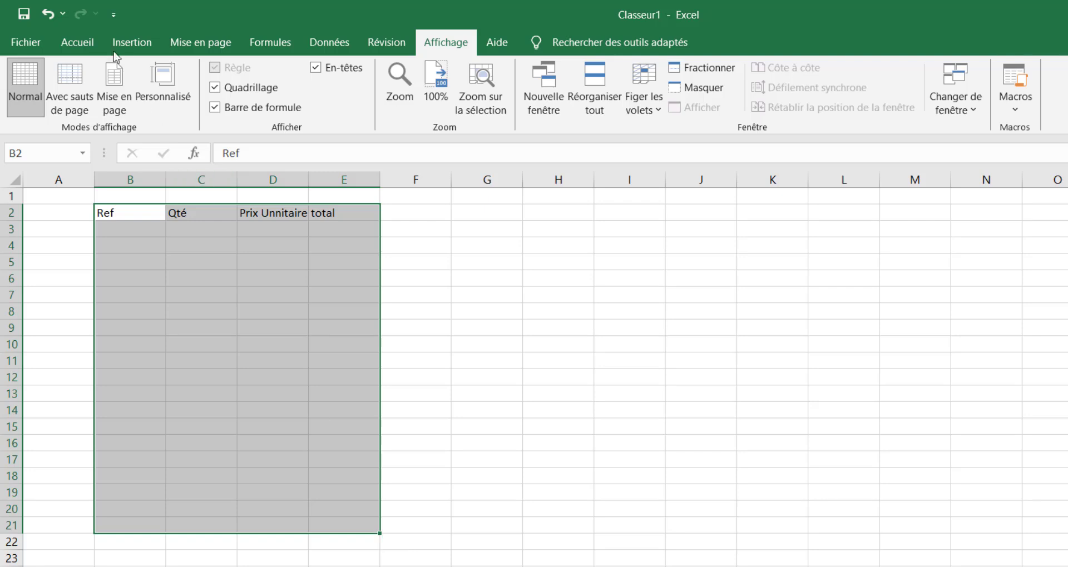
{"action": "left_click", "coordinate": [78, 47]}
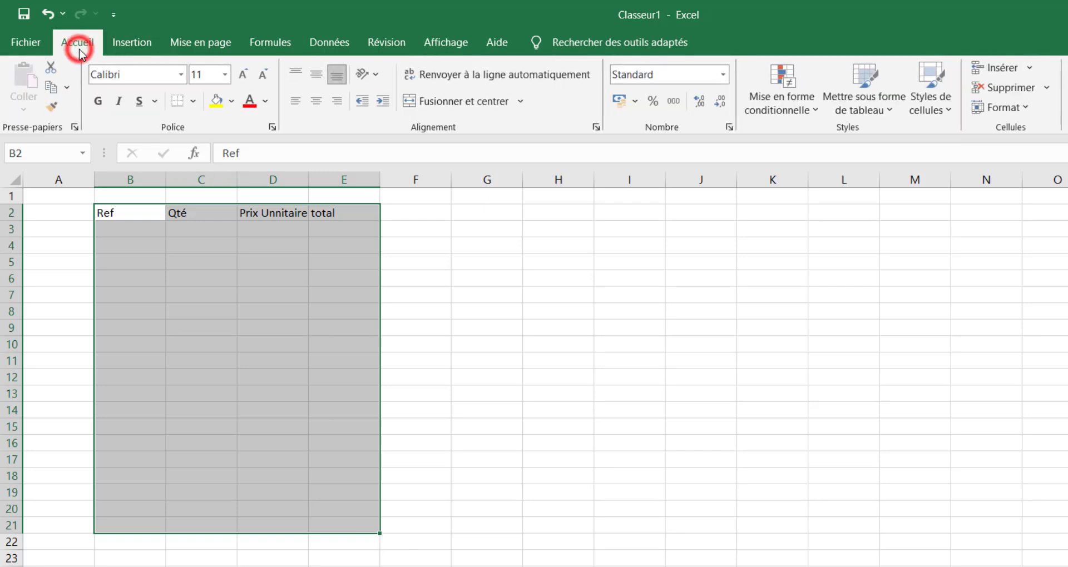
{"action": "left_click", "coordinate": [194, 101]}
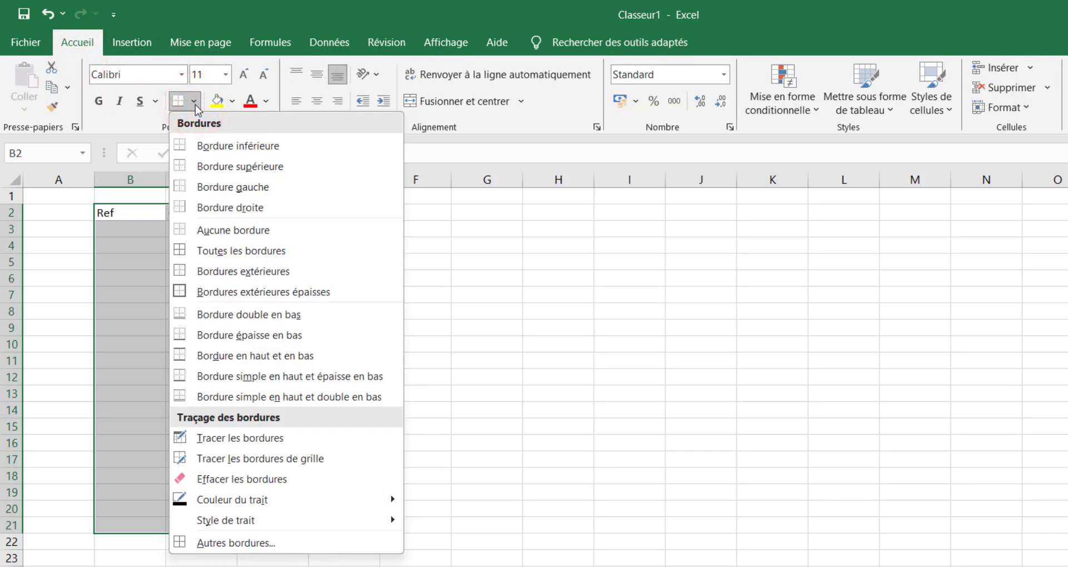
{"action": "left_click", "coordinate": [251, 167]}
{"action": "left_click", "coordinate": [650, 397]}
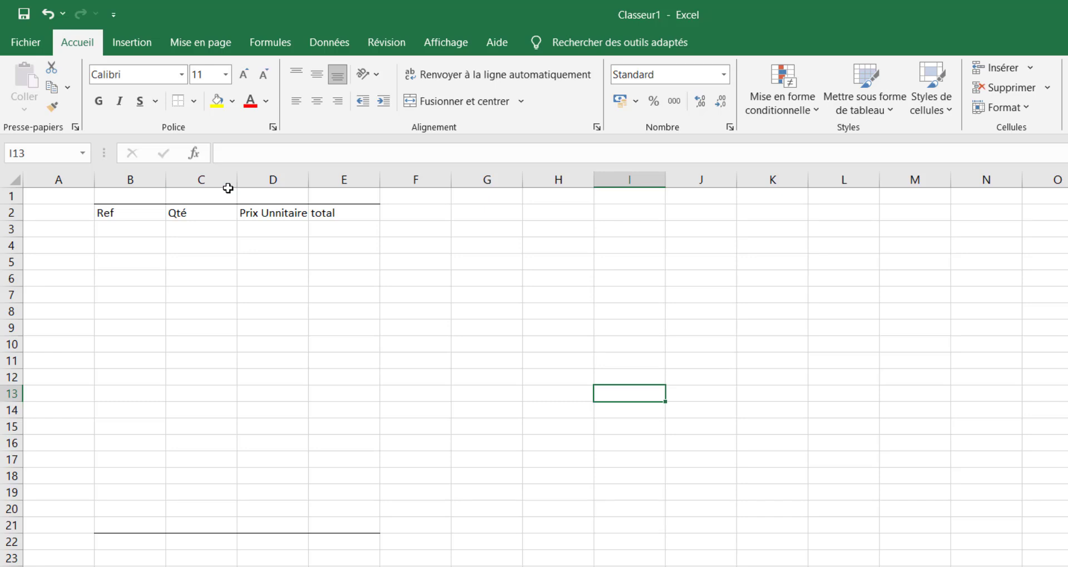
Hide the gridlines to check the border above the header row, and show them again.
{"action": "left_click", "coordinate": [447, 42]}
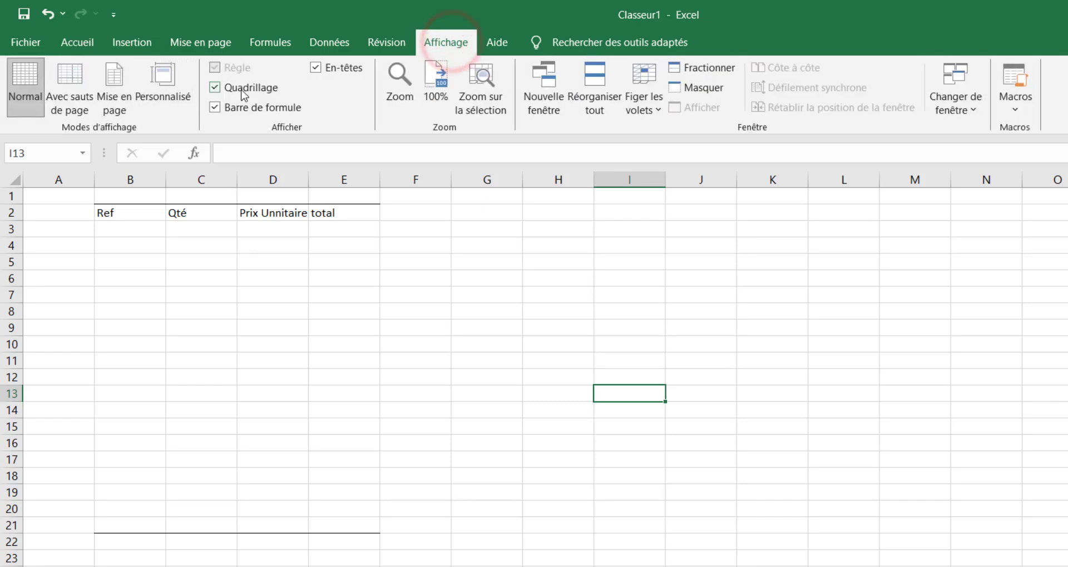
{"action": "left_click", "coordinate": [214, 88]}
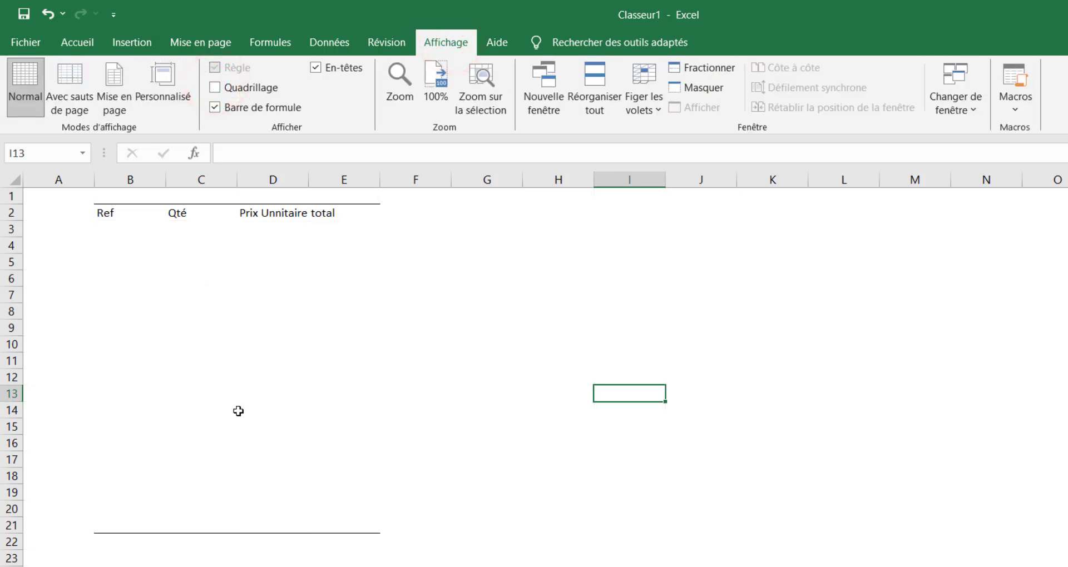
{"action": "left_click", "coordinate": [215, 87]}
Apply all borders (Toutes les bordures) to the table range B2:E21.
{"action": "left_click", "coordinate": [84, 49]}
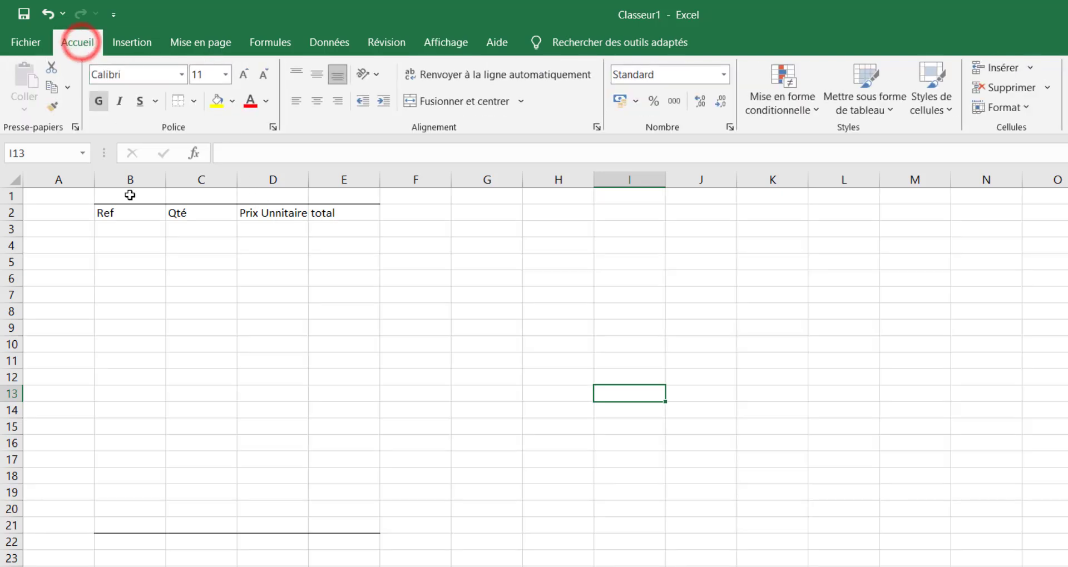
{"action": "left_click_drag", "start_coordinate": [113, 217], "coordinate": [371, 528]}
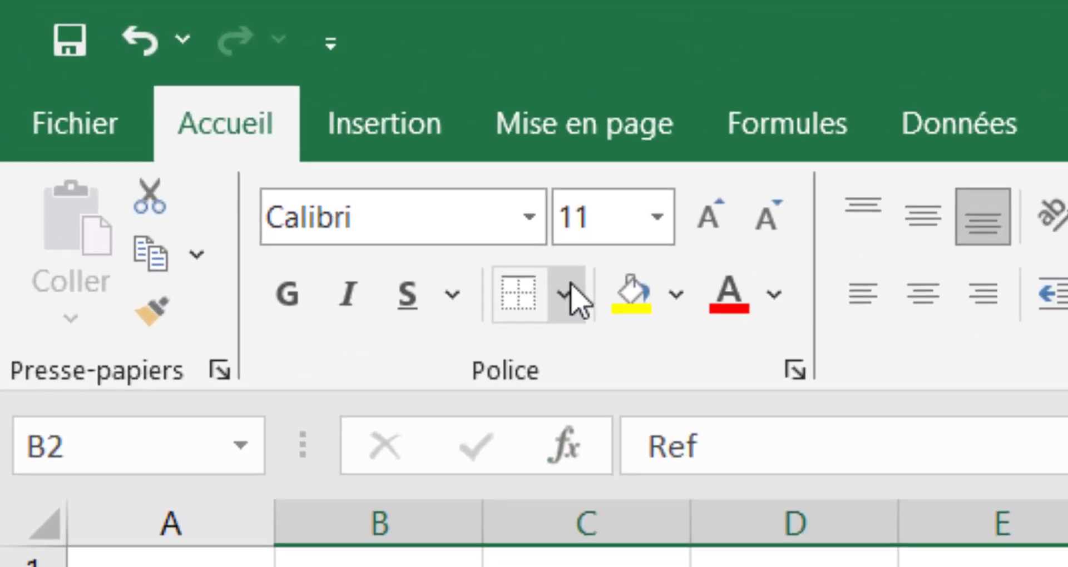
{"action": "left_click", "coordinate": [194, 101]}
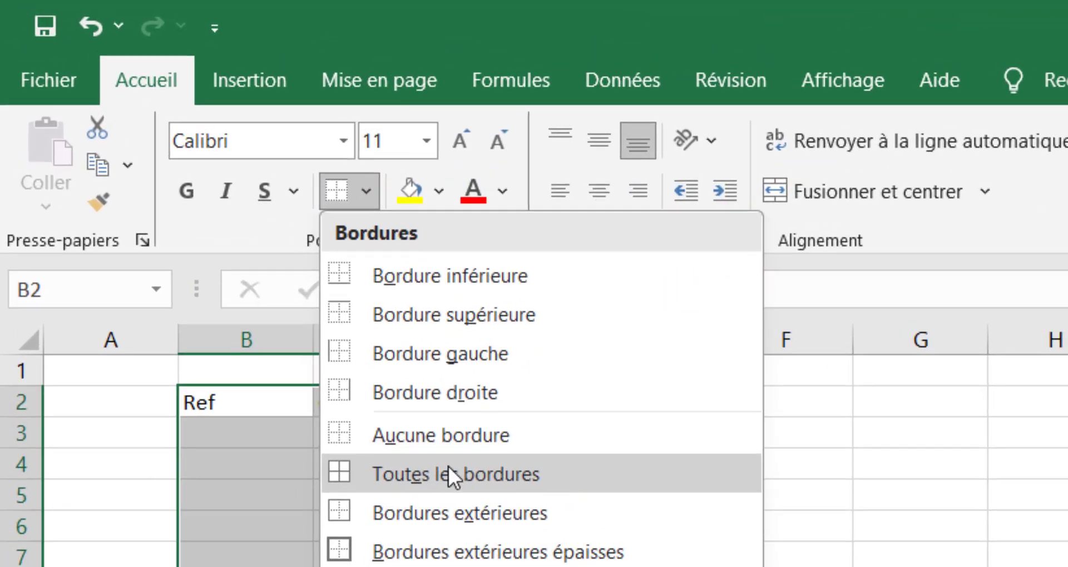
{"action": "left_click", "coordinate": [449, 466]}
{"action": "left_click", "coordinate": [576, 360]}
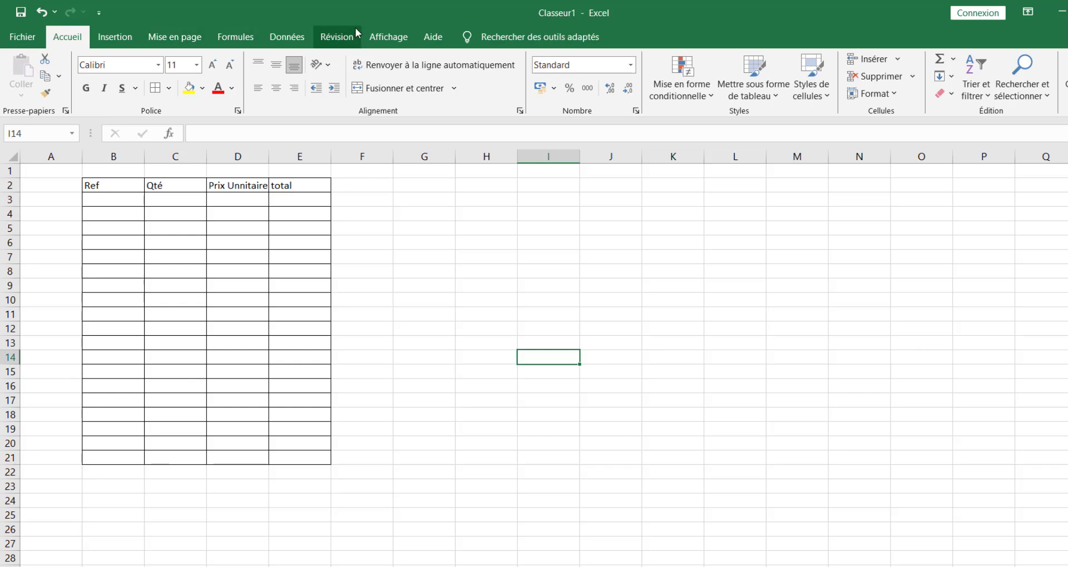
Hide the gridlines to view the fully bordered table on its own, and turn them back on.
{"action": "left_click", "coordinate": [388, 32]}
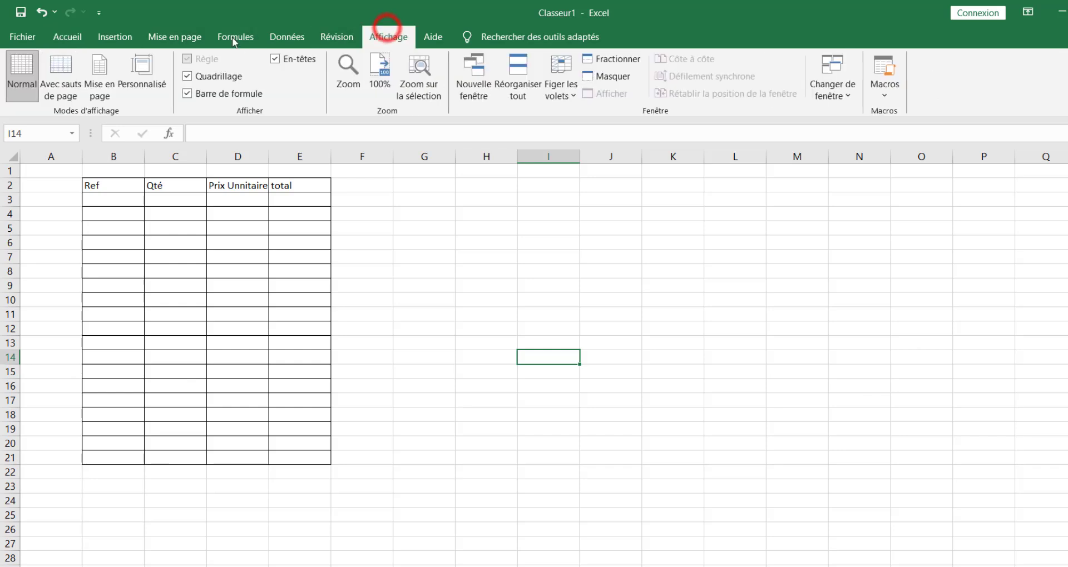
{"action": "left_click", "coordinate": [192, 76]}
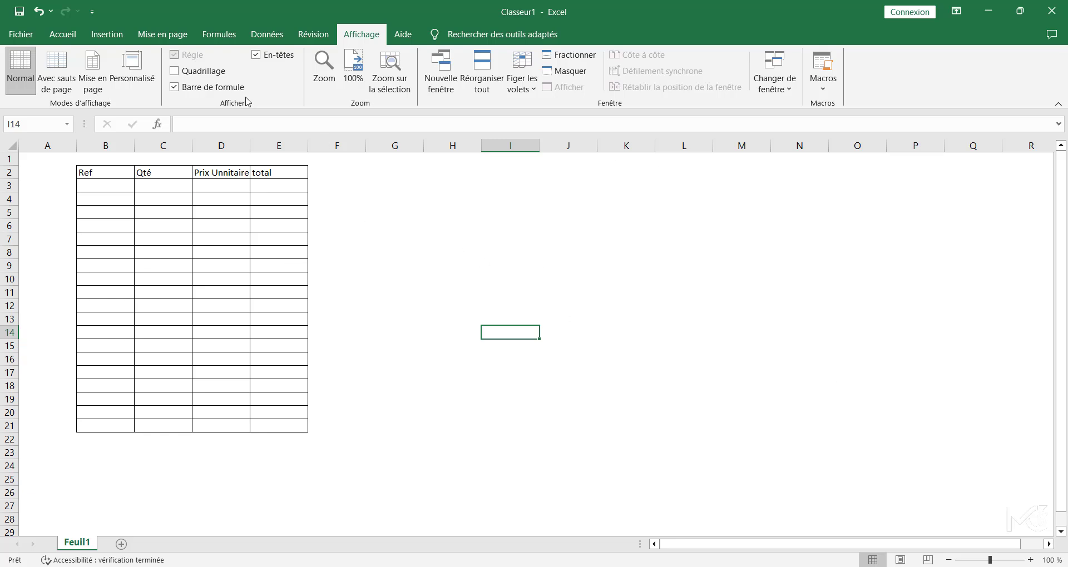
{"action": "left_click", "coordinate": [173, 72]}
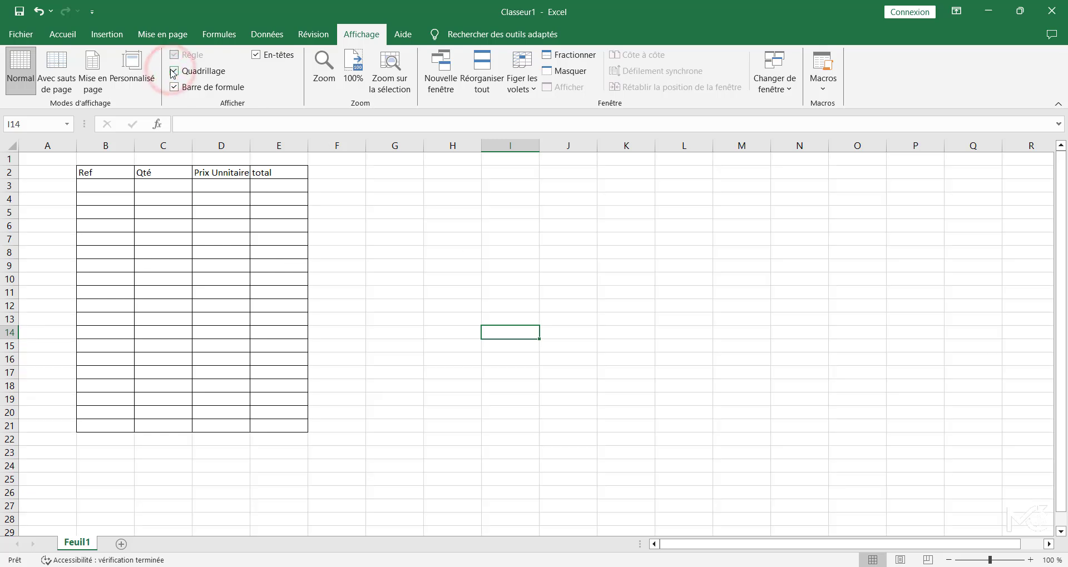
Correct the header in cell D2 to "Prix Unitaire" and insert a line break right after "Prix".
{"action": "left_click", "coordinate": [71, 33]}
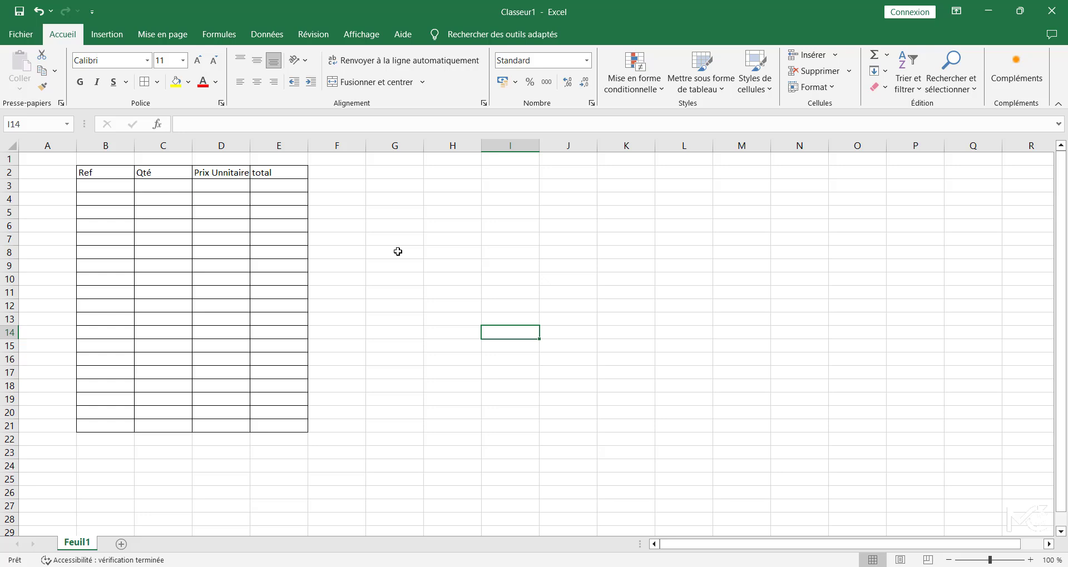
{"action": "left_click", "coordinate": [229, 176]}
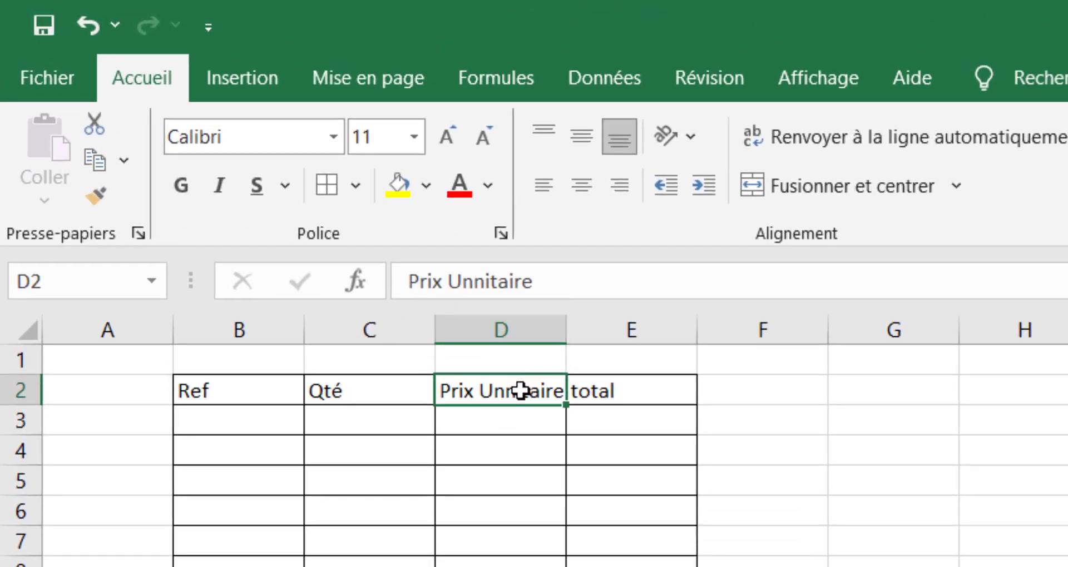
{"action": "left_click", "coordinate": [471, 281]}
{"action": "key", "text": "BackSpace"}
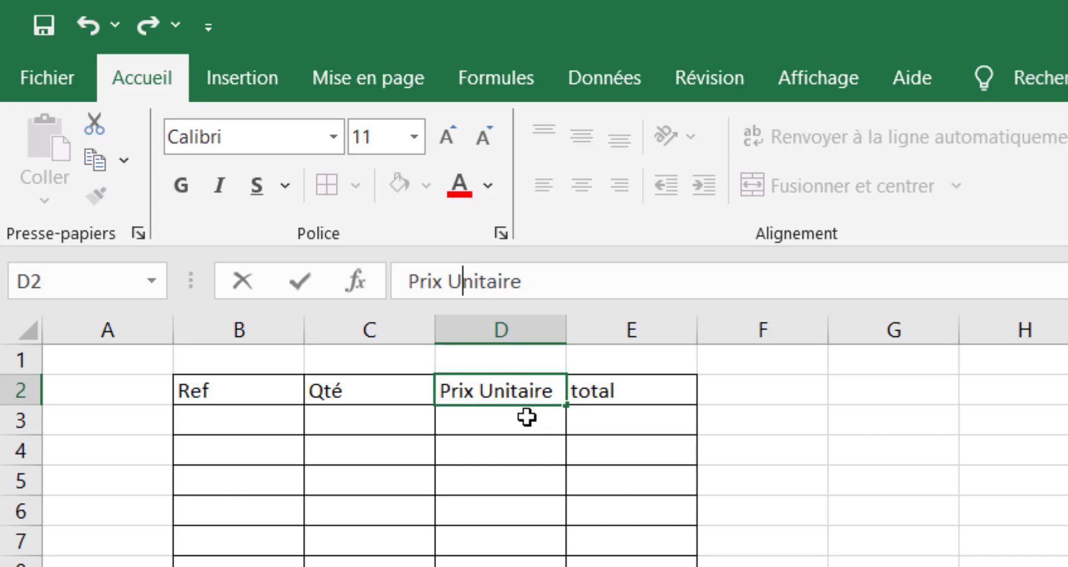
{"action": "left_click", "coordinate": [445, 283]}
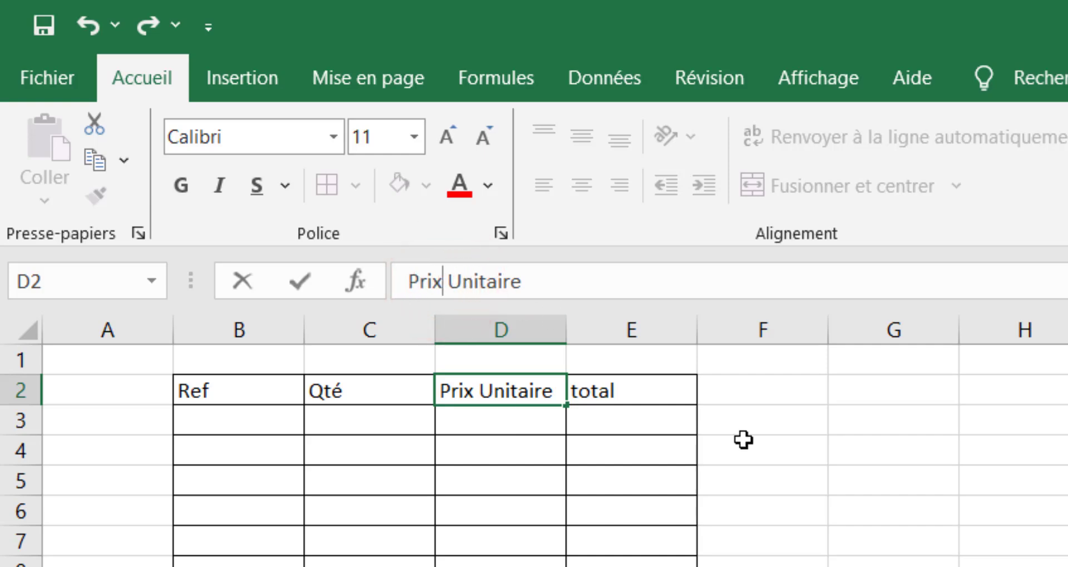
{"action": "key", "text": "alt+Return"}
{"action": "left_click", "coordinate": [948, 561]}
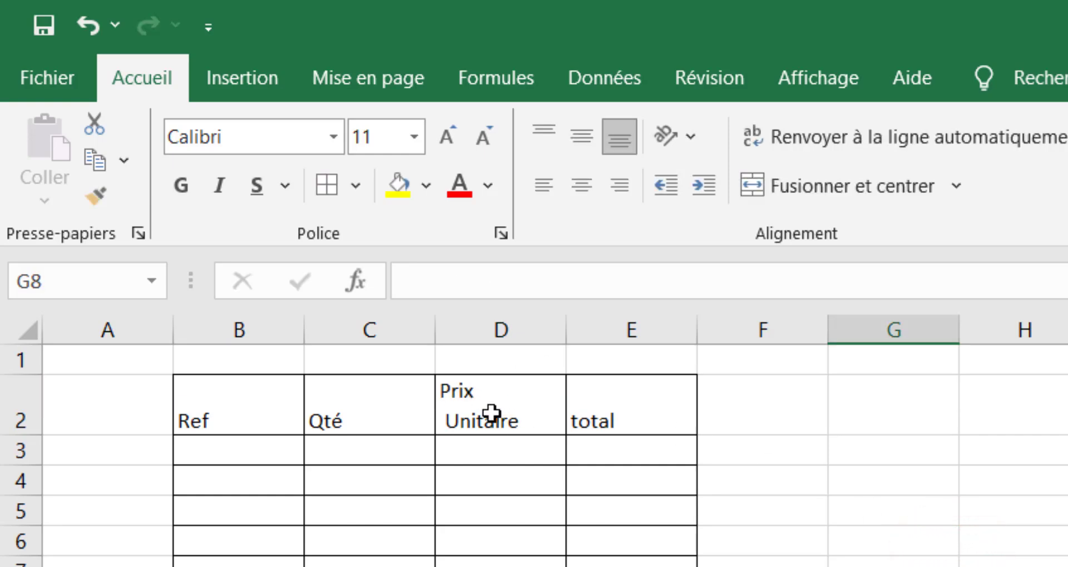
Undo the spelling correction and line break in header cell D2.
{"action": "left_click", "coordinate": [514, 415]}
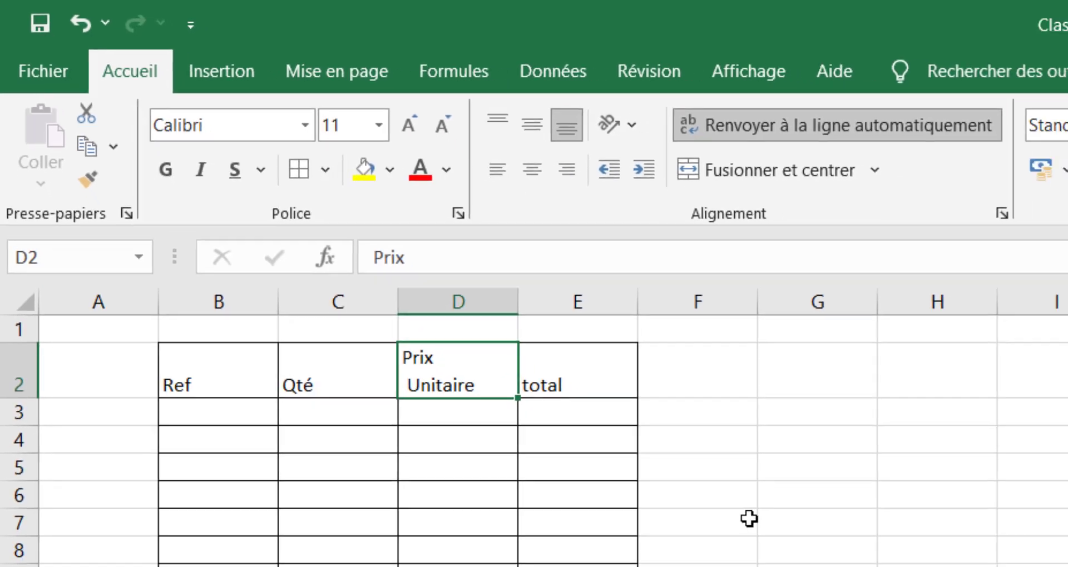
{"action": "key", "text": "ctrl+z"}
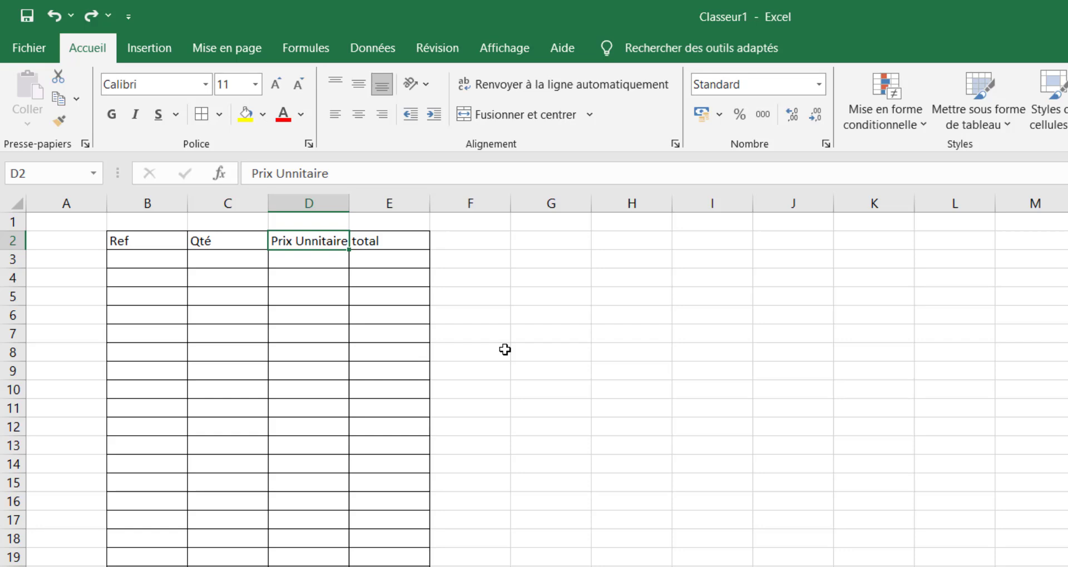
{"action": "left_click", "coordinate": [568, 365]}
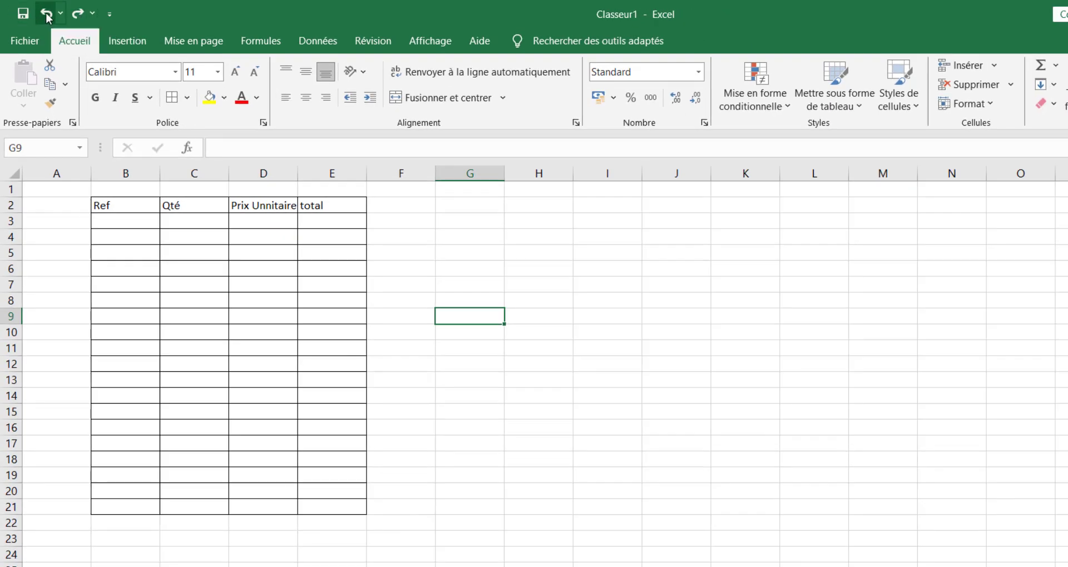
{"action": "left_click", "coordinate": [378, 241]}
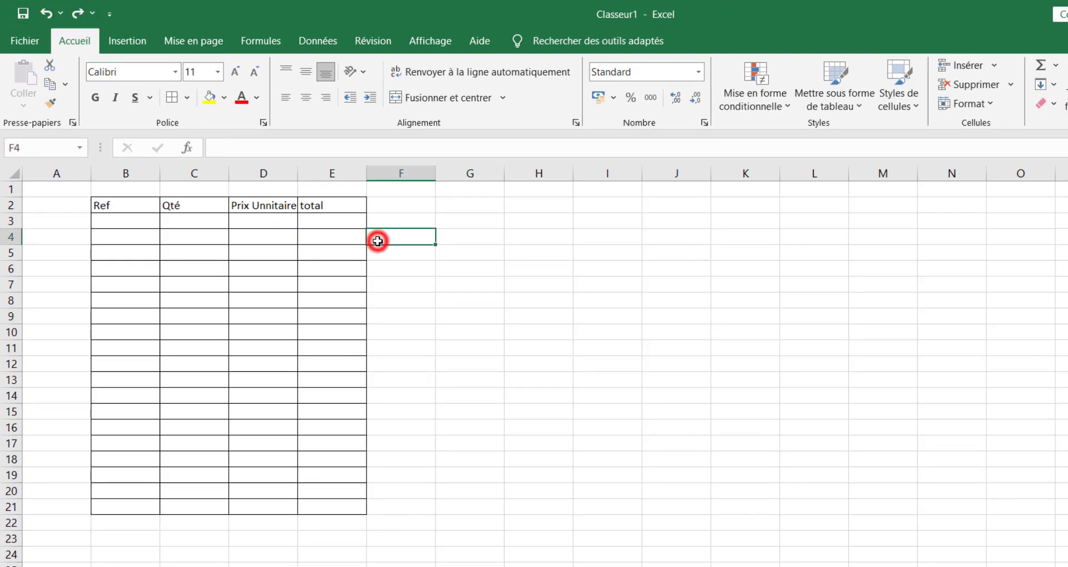
{"action": "left_click", "coordinate": [263, 205]}
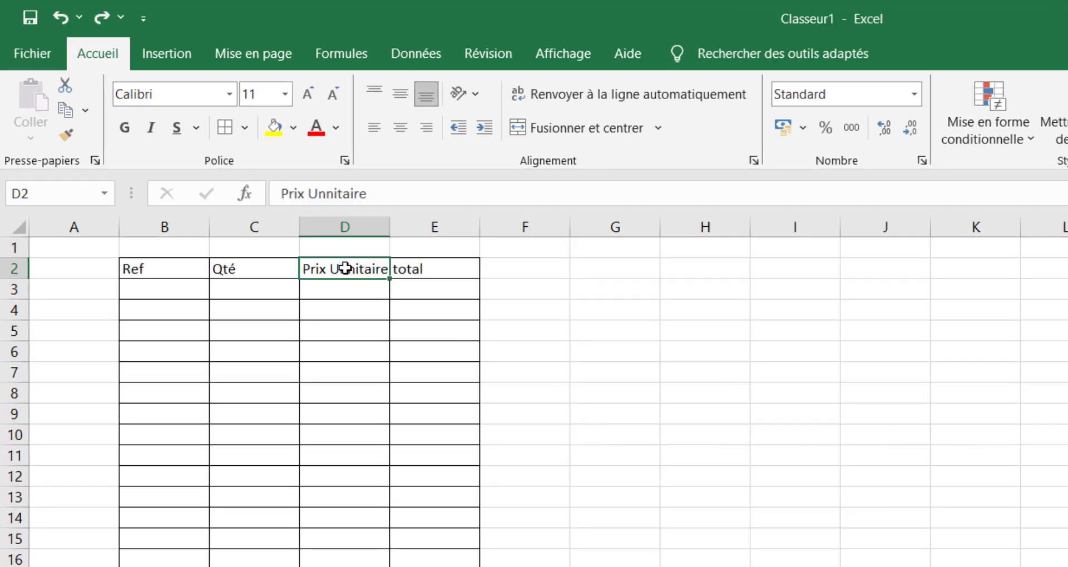
{"action": "double_click", "coordinate": [345, 269]}
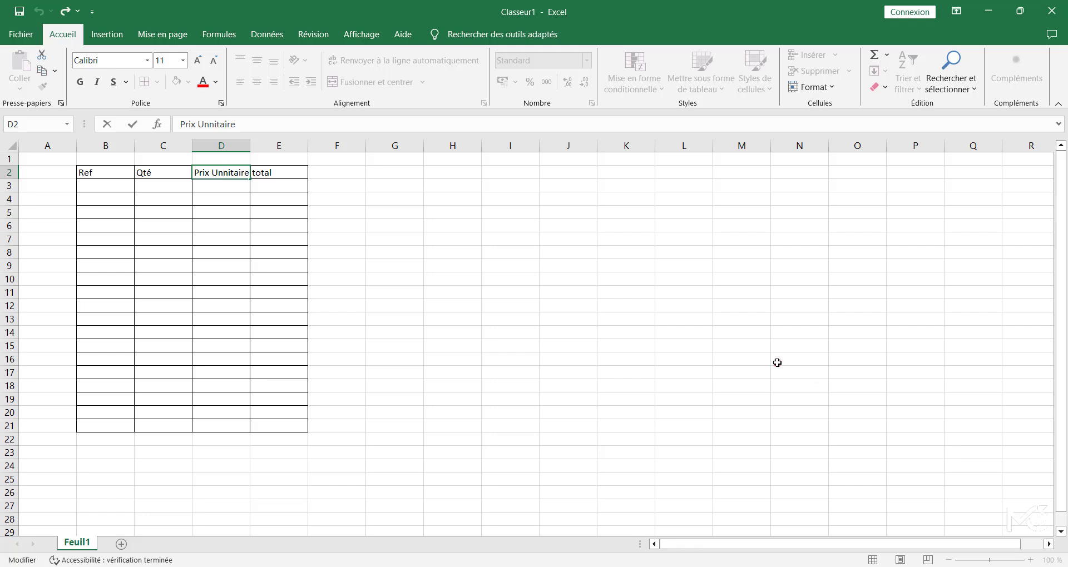
{"action": "left_click", "coordinate": [777, 363]}
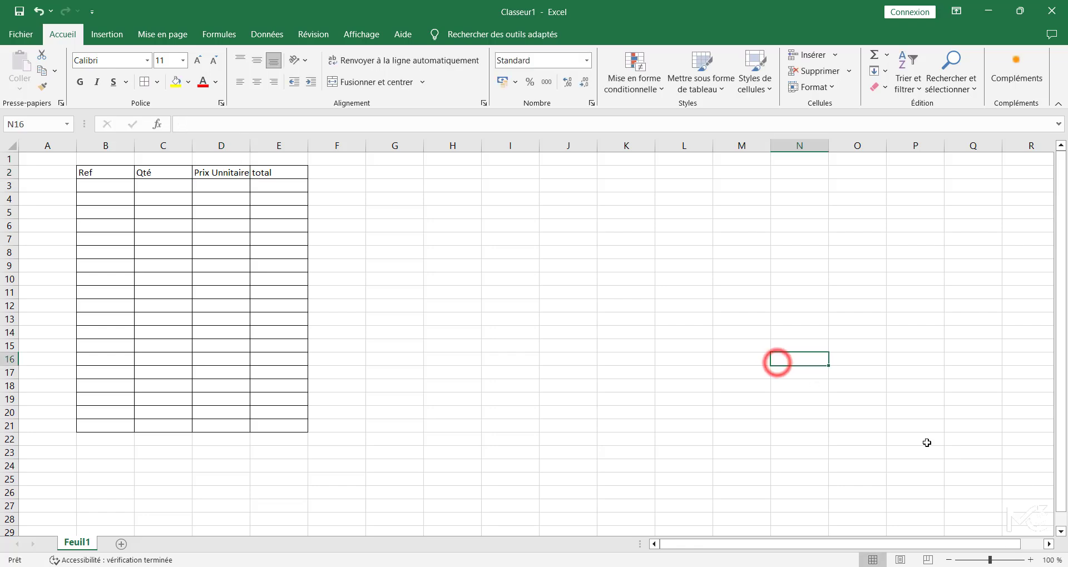
Correct the spelling of the header in cell D2 to "Prix Unitaire".
{"action": "left_click", "coordinate": [1030, 561]}
{"action": "left_click", "coordinate": [1030, 561]}
{"action": "left_click", "coordinate": [1030, 560]}
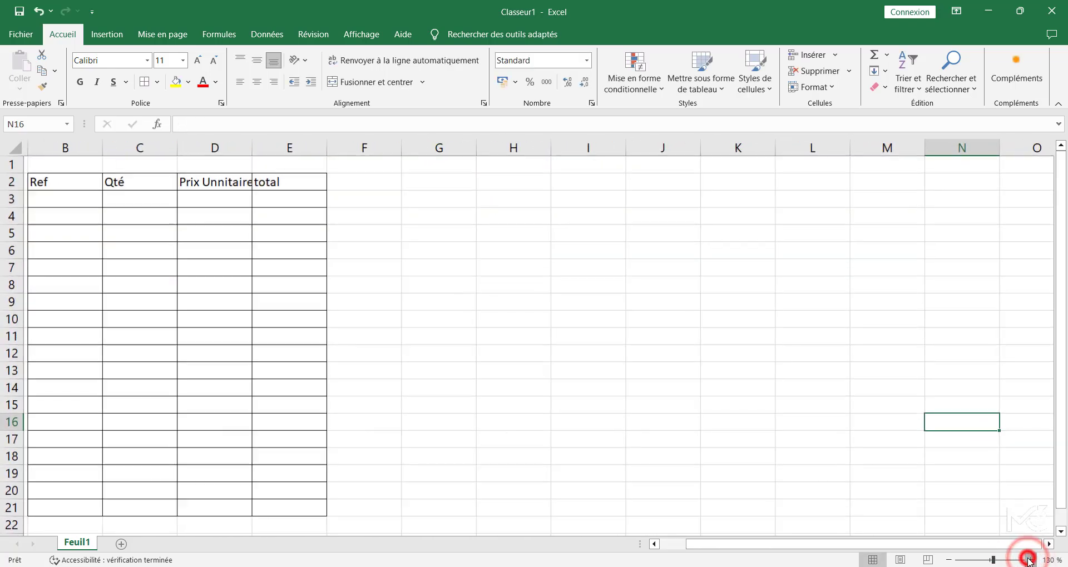
{"action": "scroll", "coordinate": [255, 455], "scroll_direction": "left", "scroll_amount": 1}
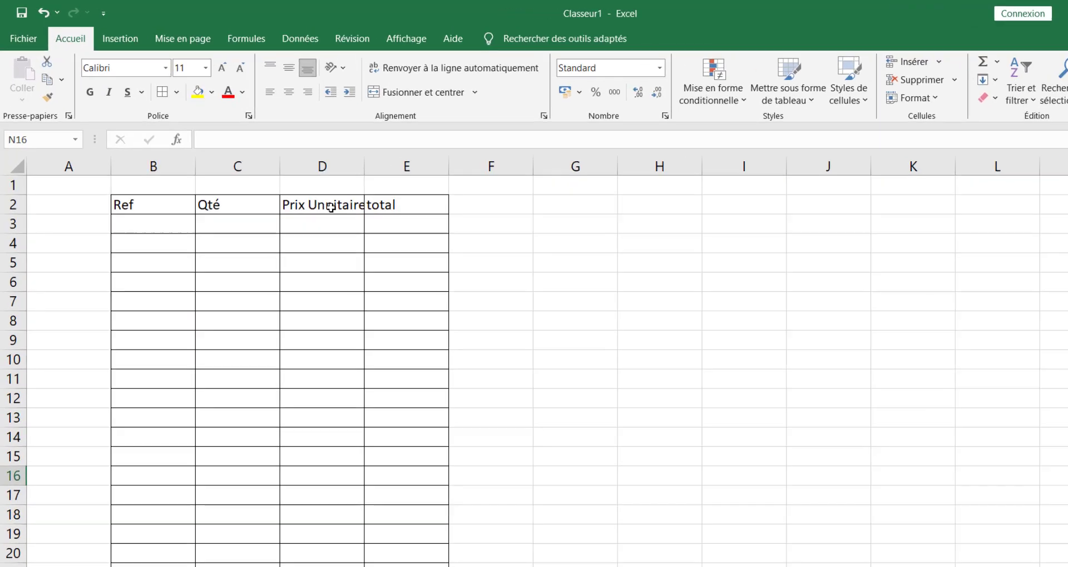
{"action": "left_click", "coordinate": [303, 189]}
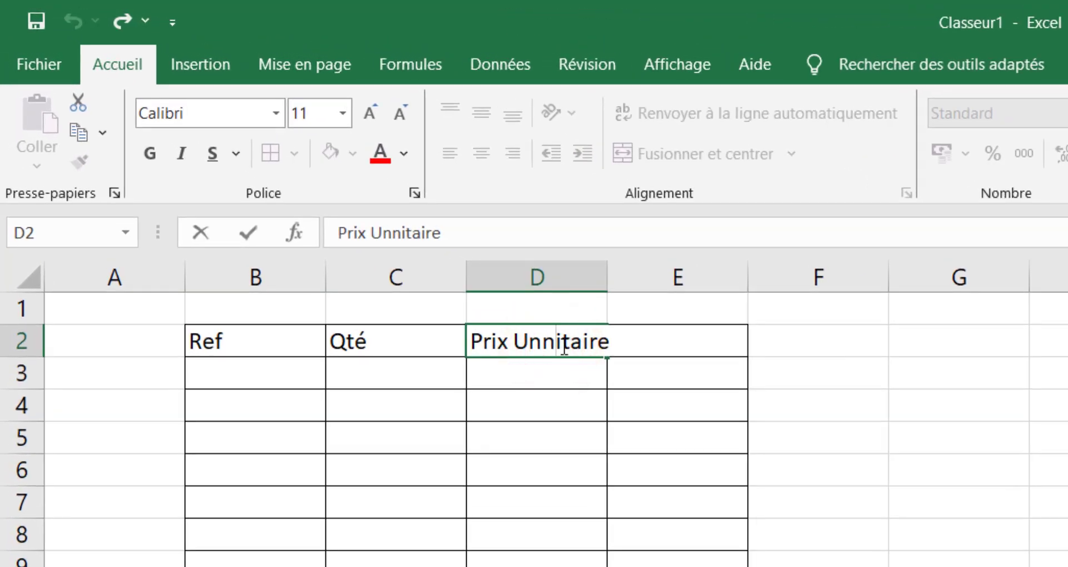
{"action": "left_click", "coordinate": [543, 340]}
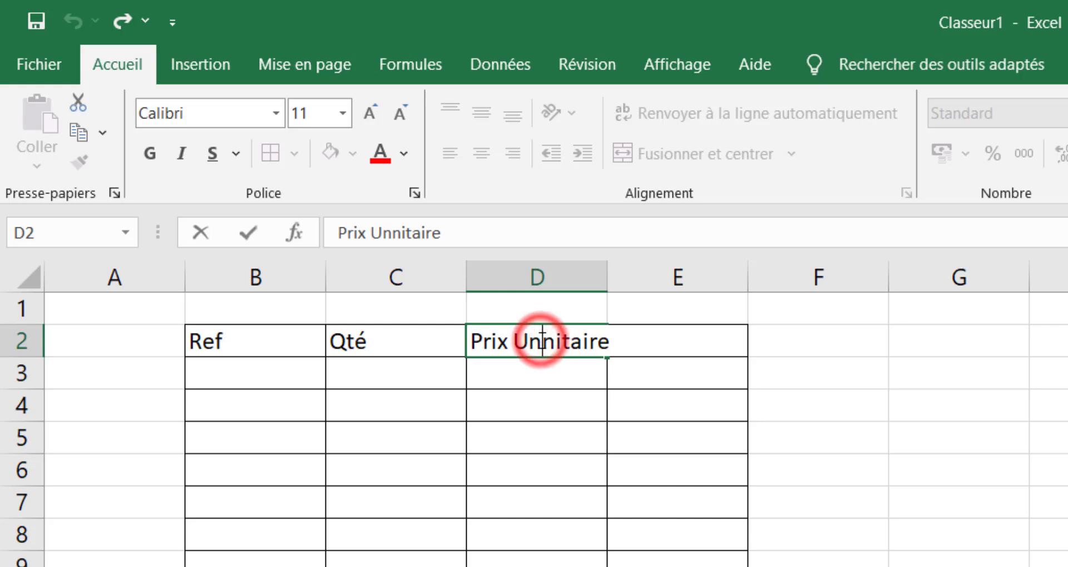
{"action": "key", "text": "BackSpace"}
{"action": "left_click", "coordinate": [1048, 439]}
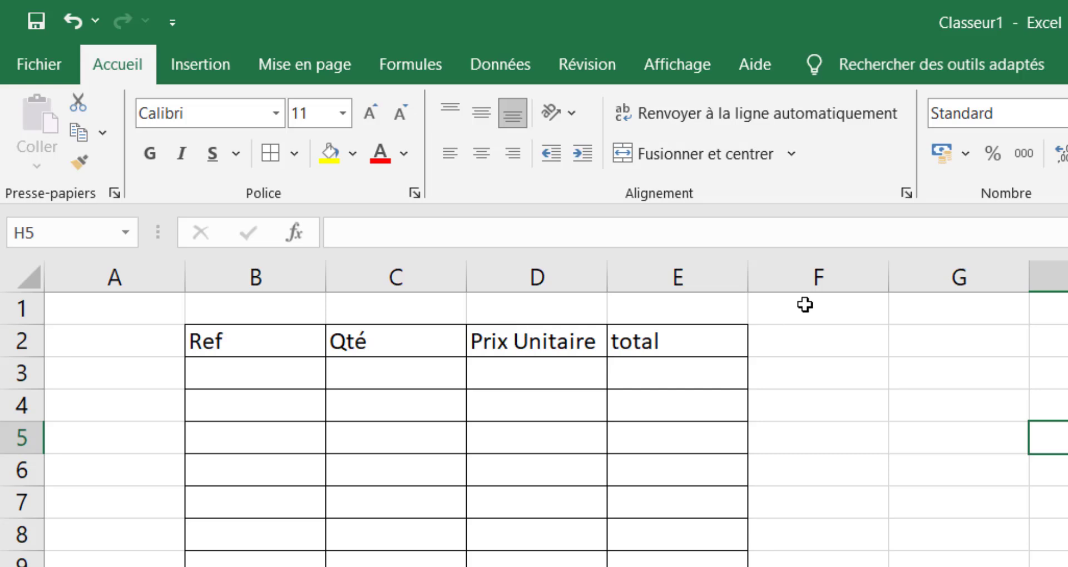
Split the header in cell D2 onto two lines, with "Prix" above "Unitaire".
{"action": "double_click", "coordinate": [509, 343]}
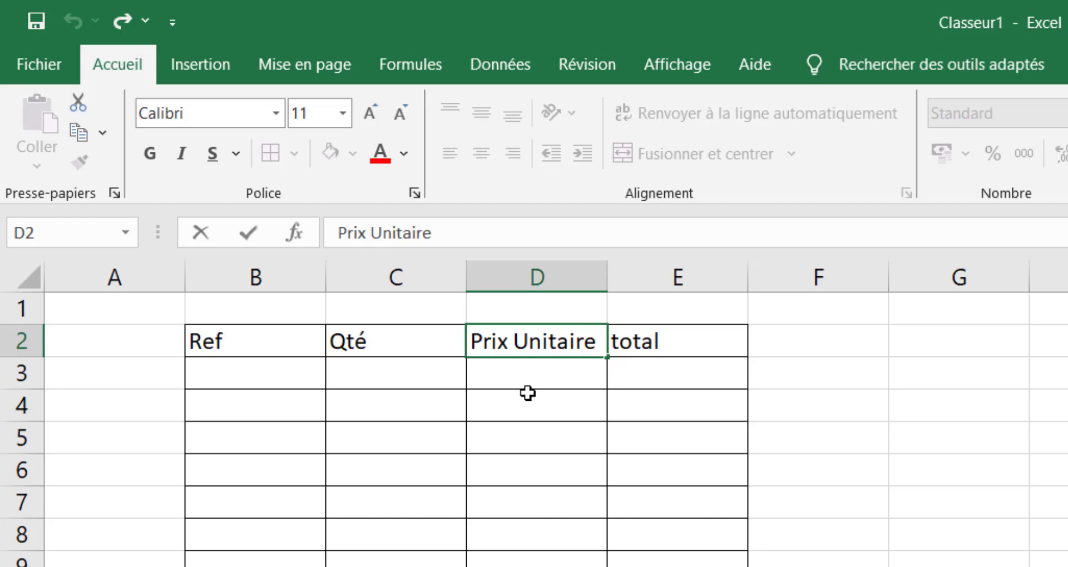
{"action": "key", "text": "alt+Return"}
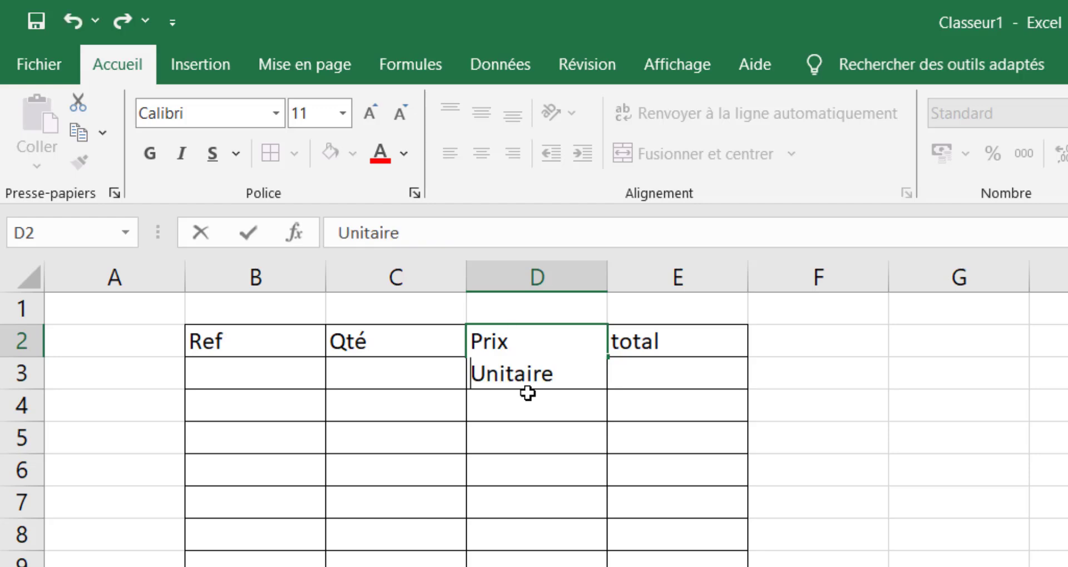
{"action": "key", "text": "Home"}
{"action": "key", "text": "Return"}
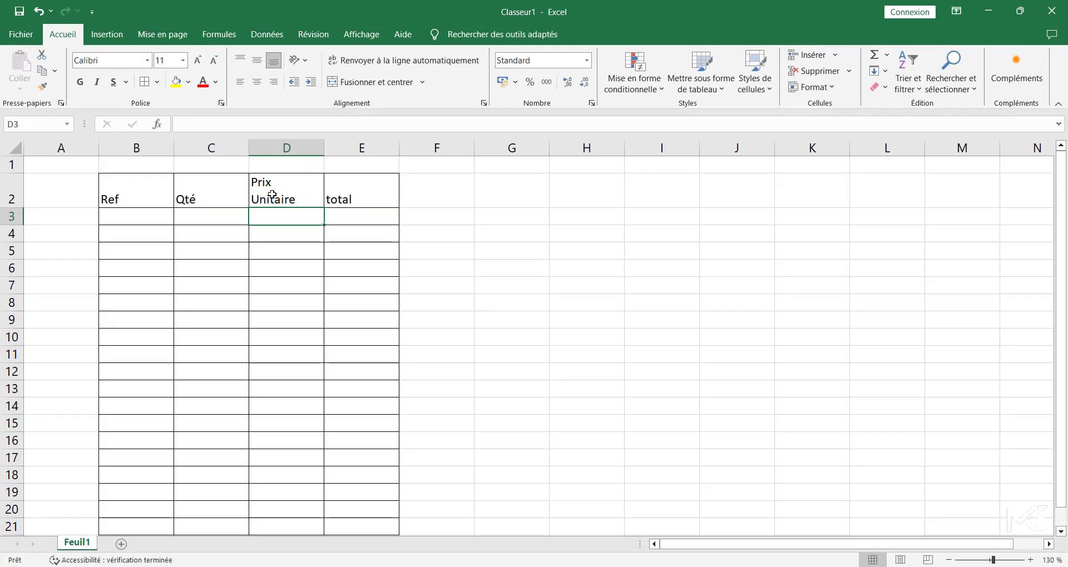
{"action": "left_click", "coordinate": [273, 195]}
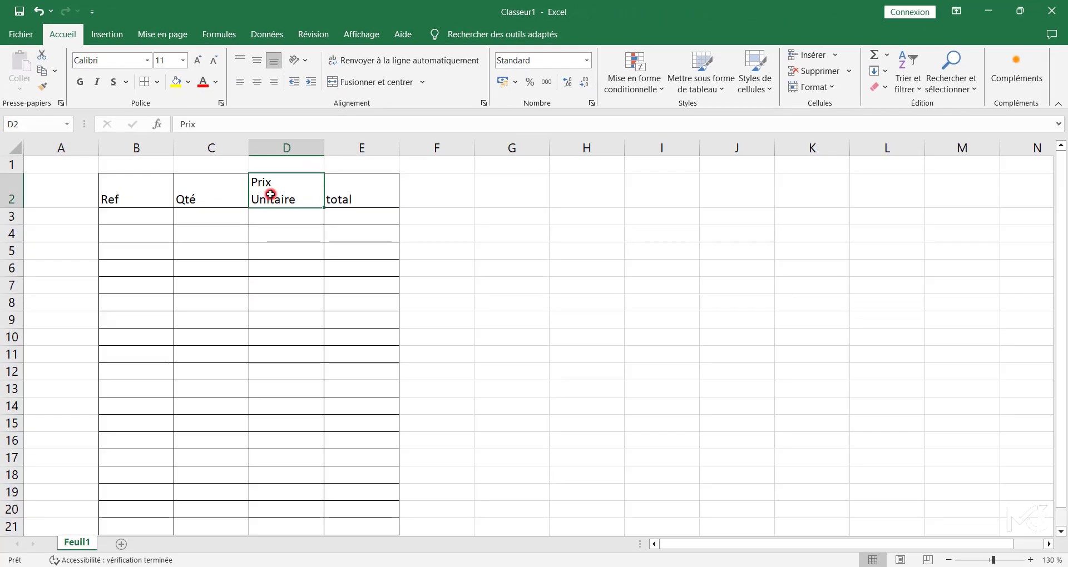
{"action": "left_click", "coordinate": [588, 286]}
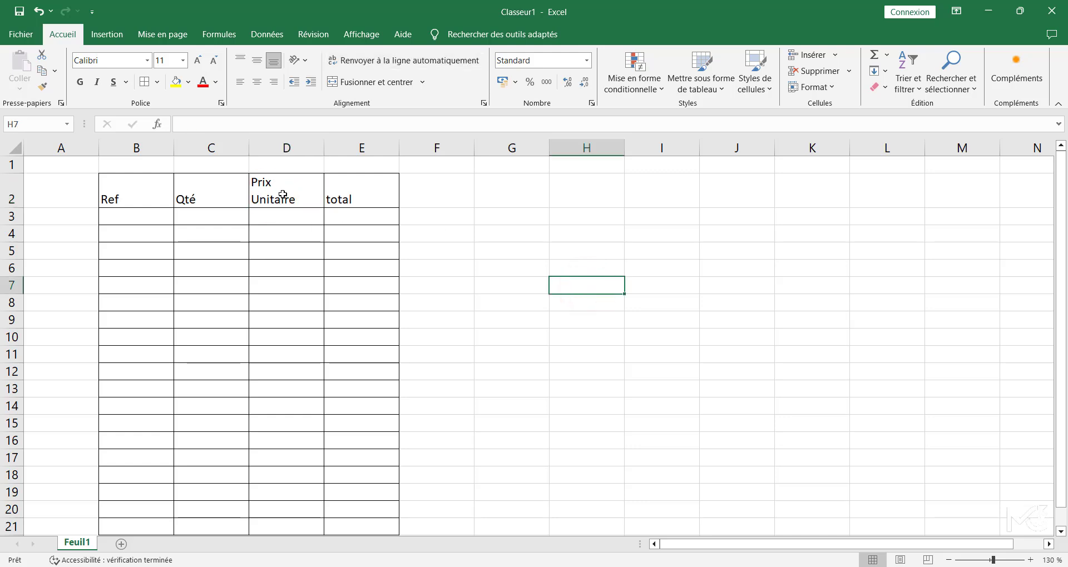
Delete sheet rows 9 to 21 to remove the surplus bordered rows at the bottom of the table.
{"action": "scroll", "coordinate": [358, 254], "scroll_direction": "down", "scroll_amount": 2}
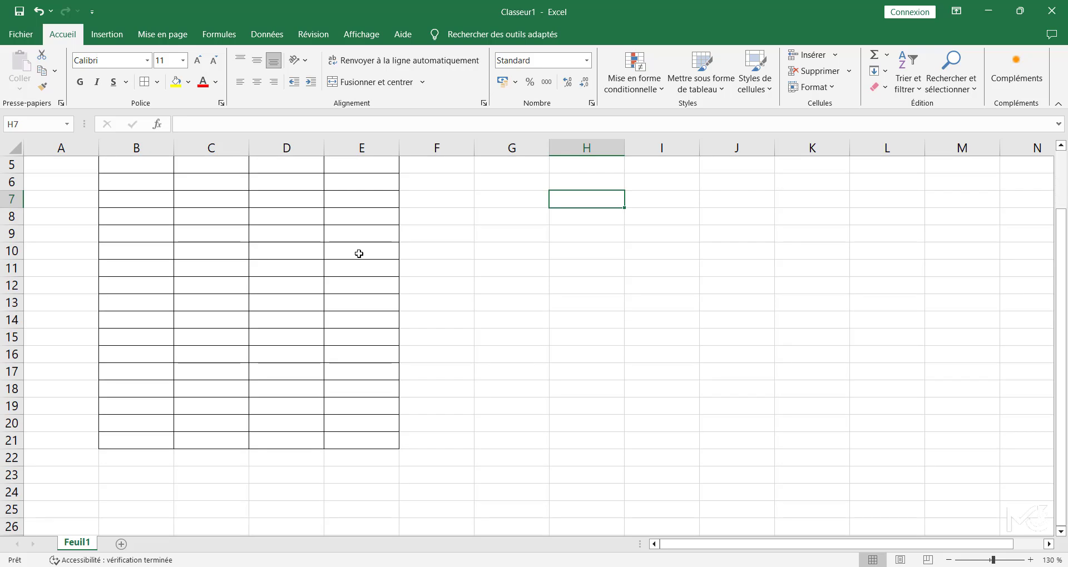
{"action": "scroll", "coordinate": [358, 254], "scroll_direction": "up", "scroll_amount": 2}
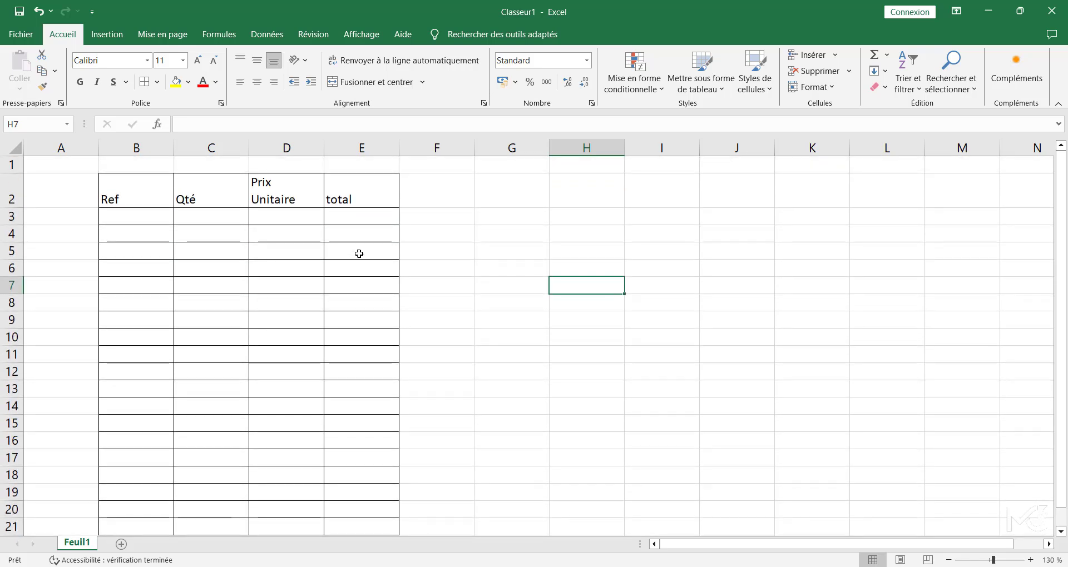
{"action": "scroll", "coordinate": [272, 321], "scroll_direction": "down", "scroll_amount": 2}
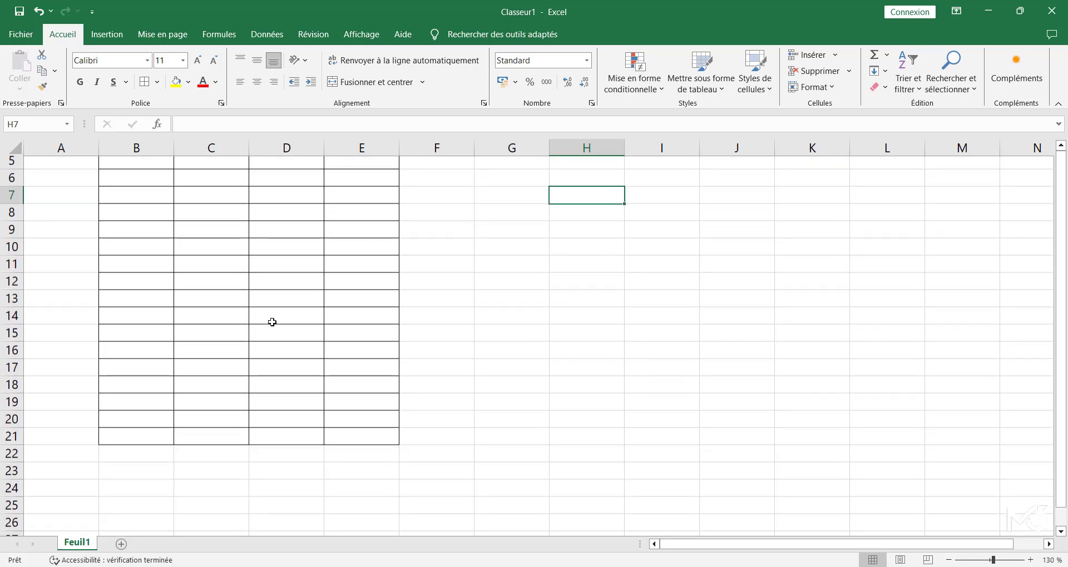
{"action": "scroll", "coordinate": [272, 323], "scroll_direction": "up", "scroll_amount": 2}
{"action": "scroll", "coordinate": [272, 322], "scroll_direction": "down", "scroll_amount": 1}
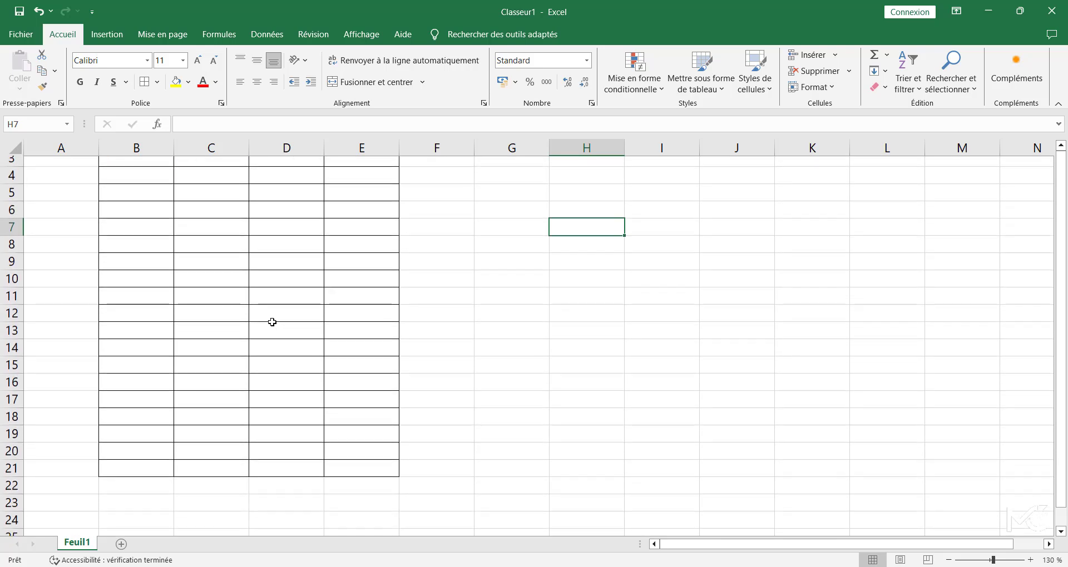
{"action": "scroll", "coordinate": [272, 322], "scroll_direction": "up", "scroll_amount": 1}
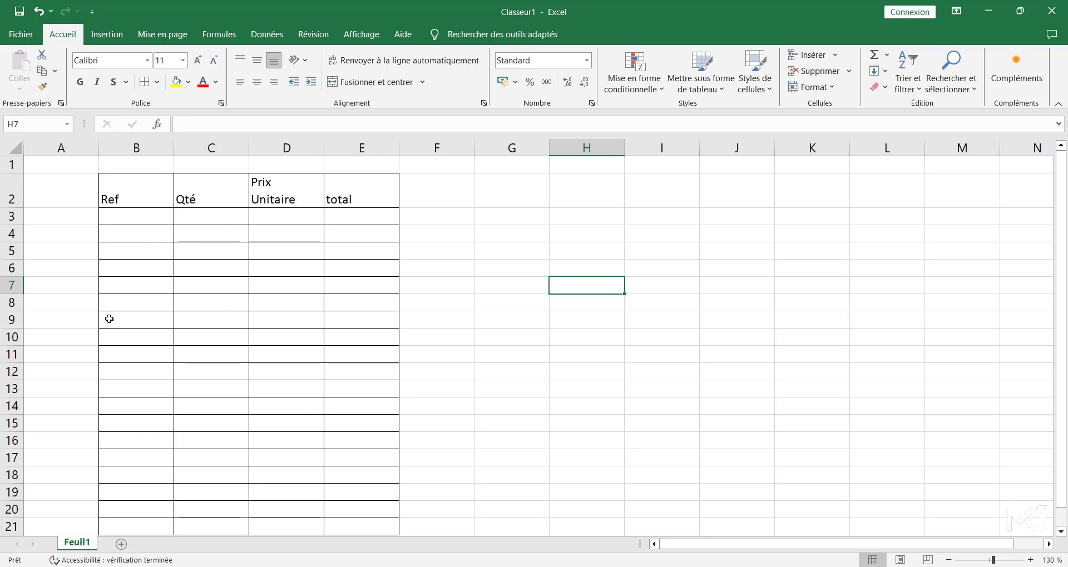
{"action": "scroll", "coordinate": [113, 319], "scroll_direction": "down", "scroll_amount": 1}
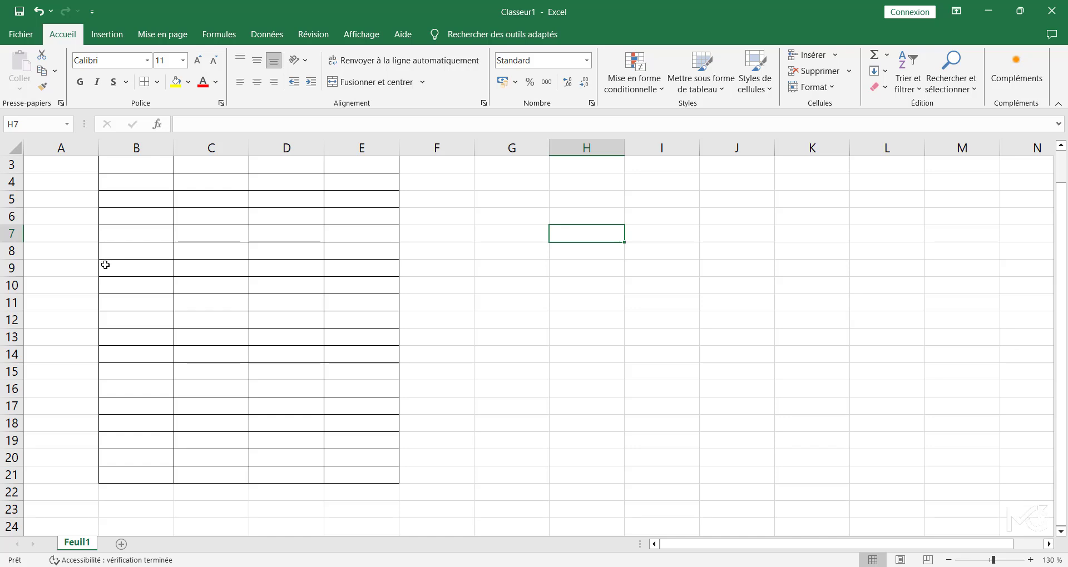
{"action": "left_click_drag", "start_coordinate": [106, 265], "coordinate": [387, 482]}
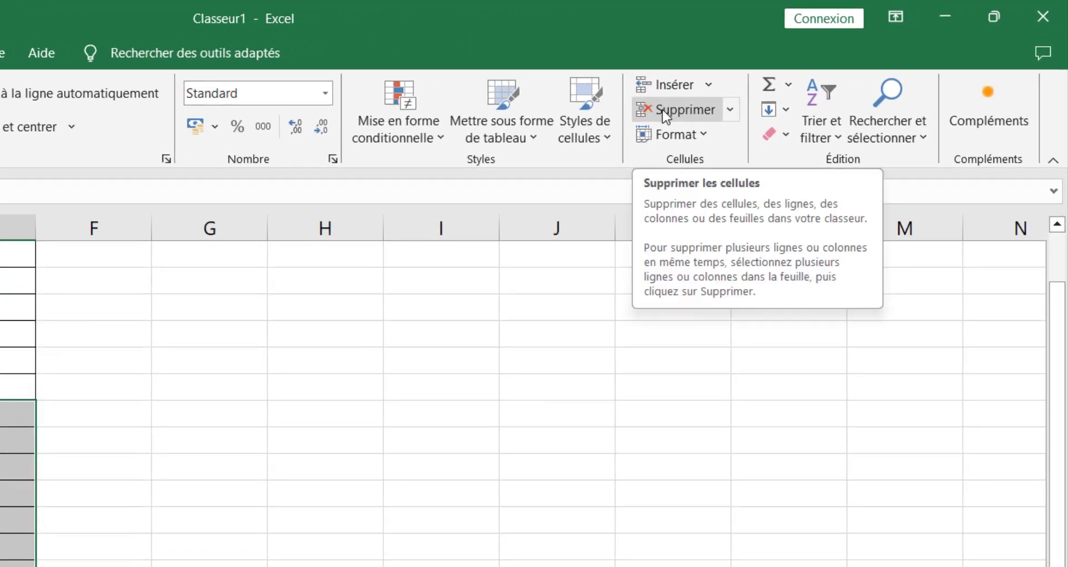
{"action": "left_click", "coordinate": [729, 109]}
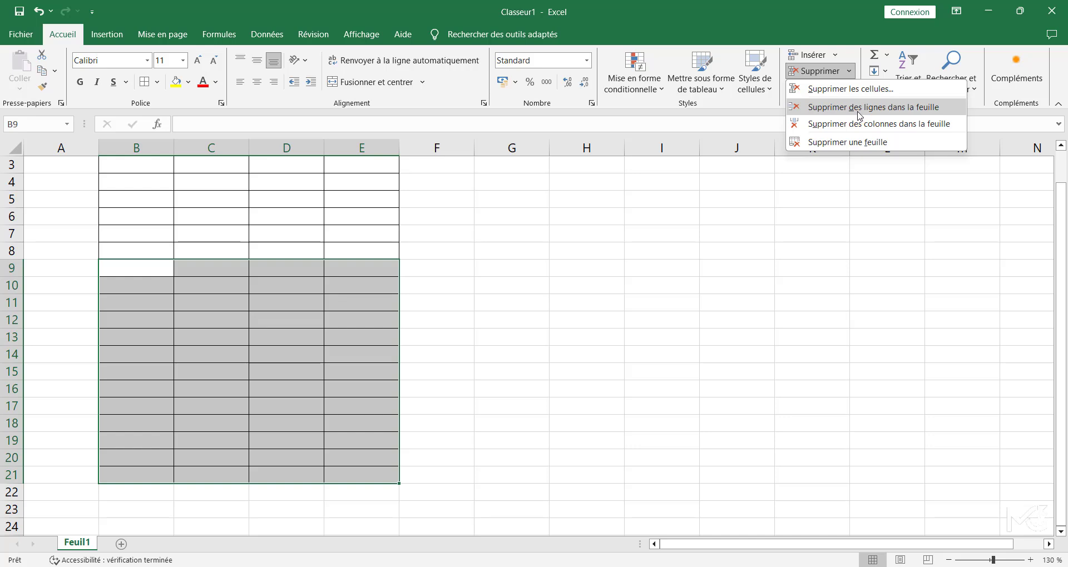
{"action": "left_click", "coordinate": [858, 111]}
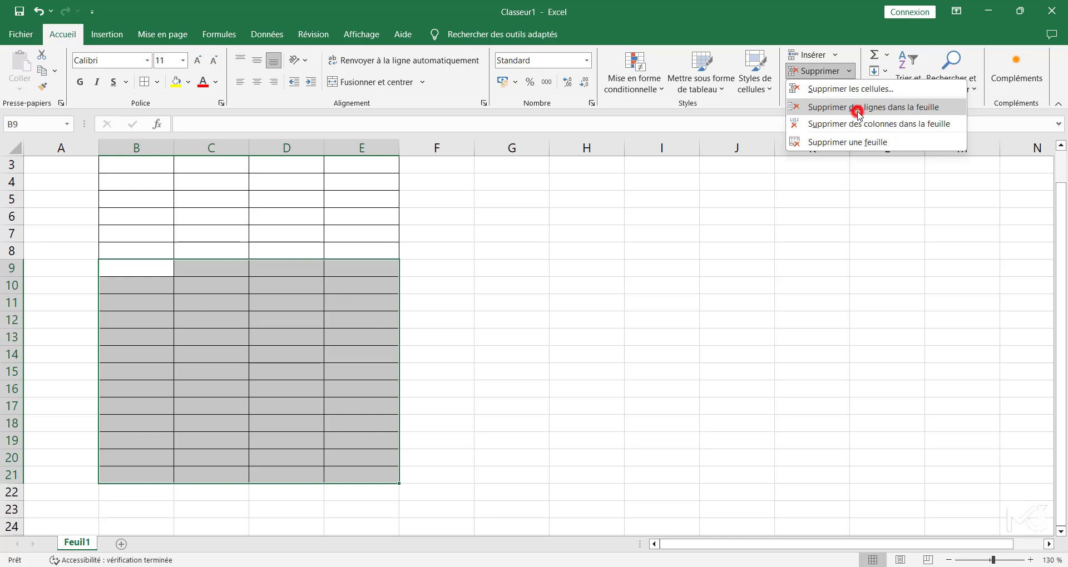
{"action": "left_click", "coordinate": [653, 269]}
{"action": "scroll", "coordinate": [195, 262], "scroll_direction": "up", "scroll_amount": 1}
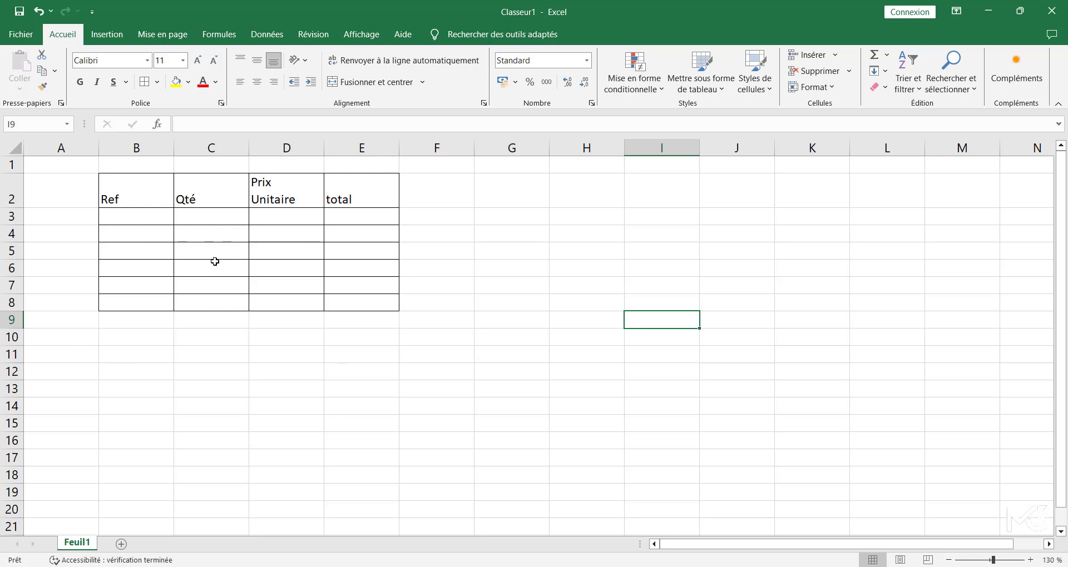
{"action": "left_click", "coordinate": [282, 272]}
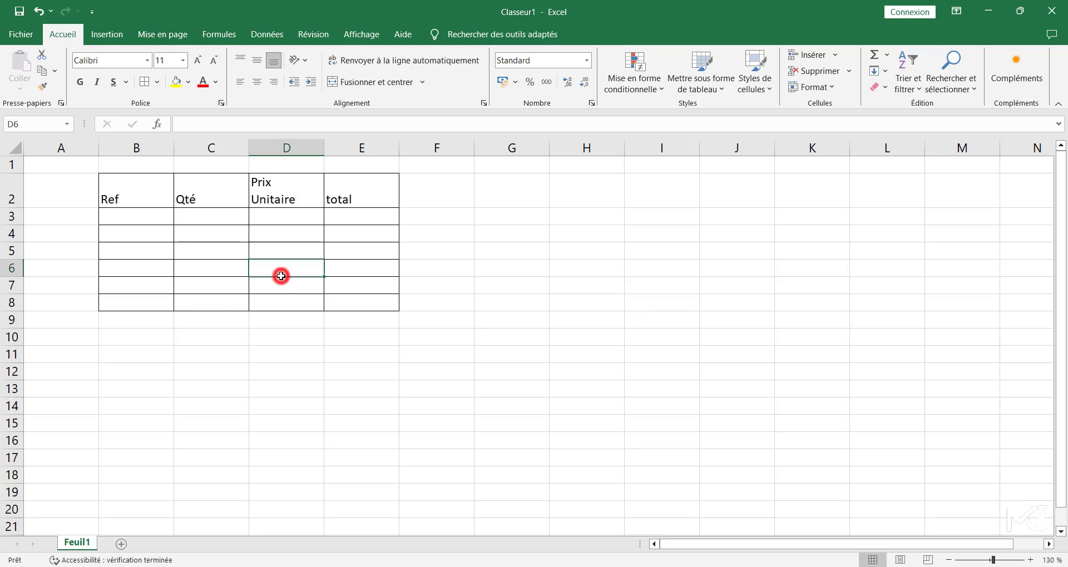
{"action": "left_click", "coordinate": [499, 354]}
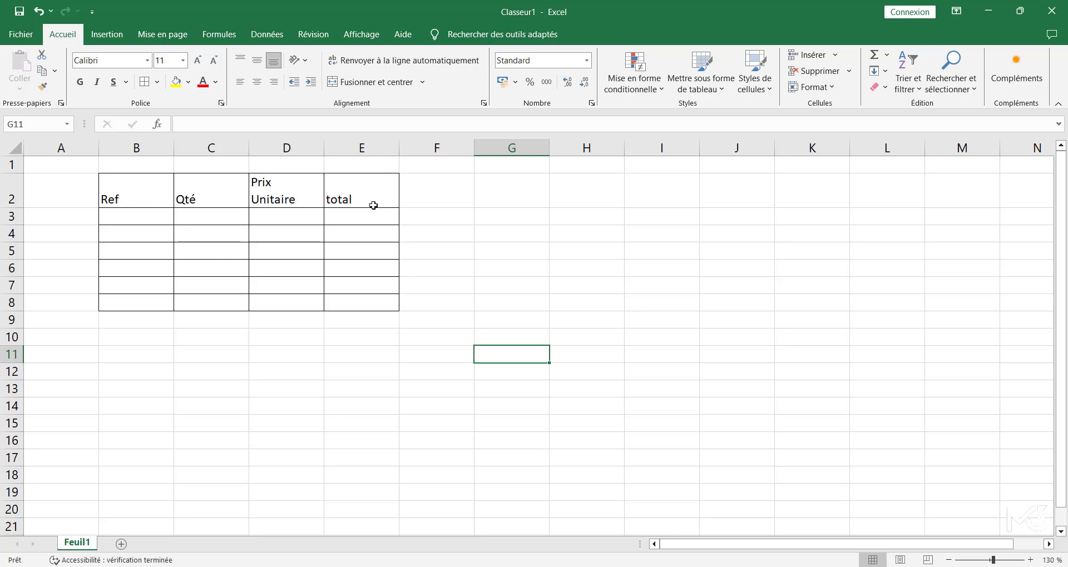
{"action": "left_click_drag", "start_coordinate": [126, 193], "coordinate": [361, 195]}
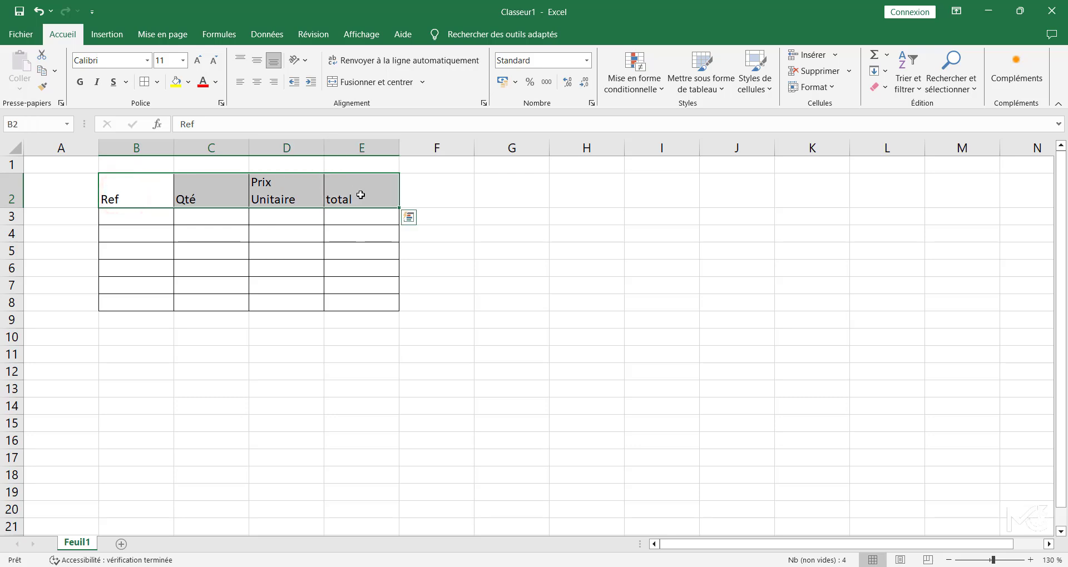
{"action": "left_click", "coordinate": [484, 217]}
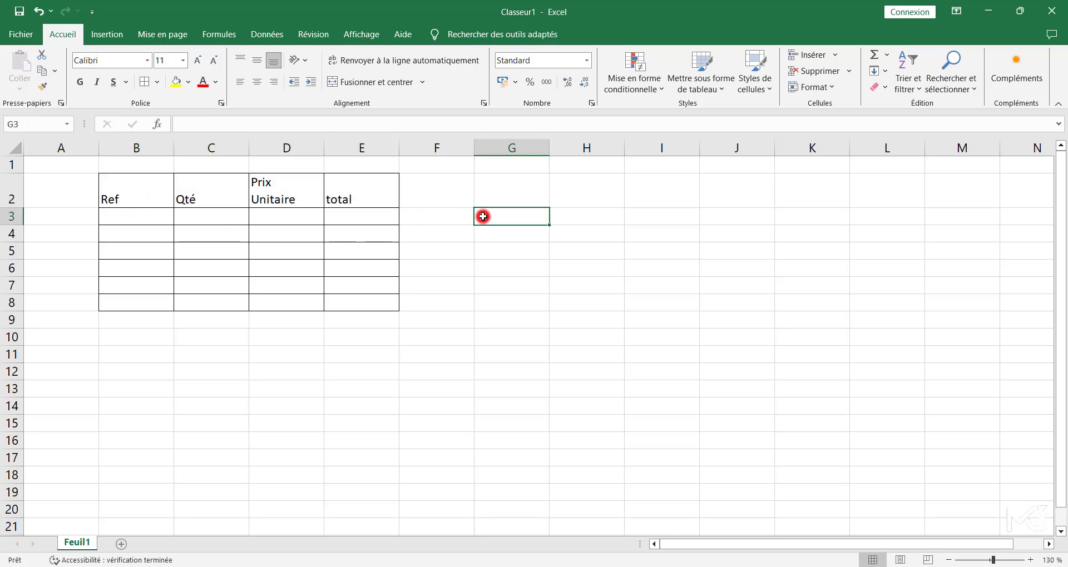
Centre the Ref header in B2 horizontally, and do the same for the headers in C2:E2.
{"action": "left_click", "coordinate": [138, 198]}
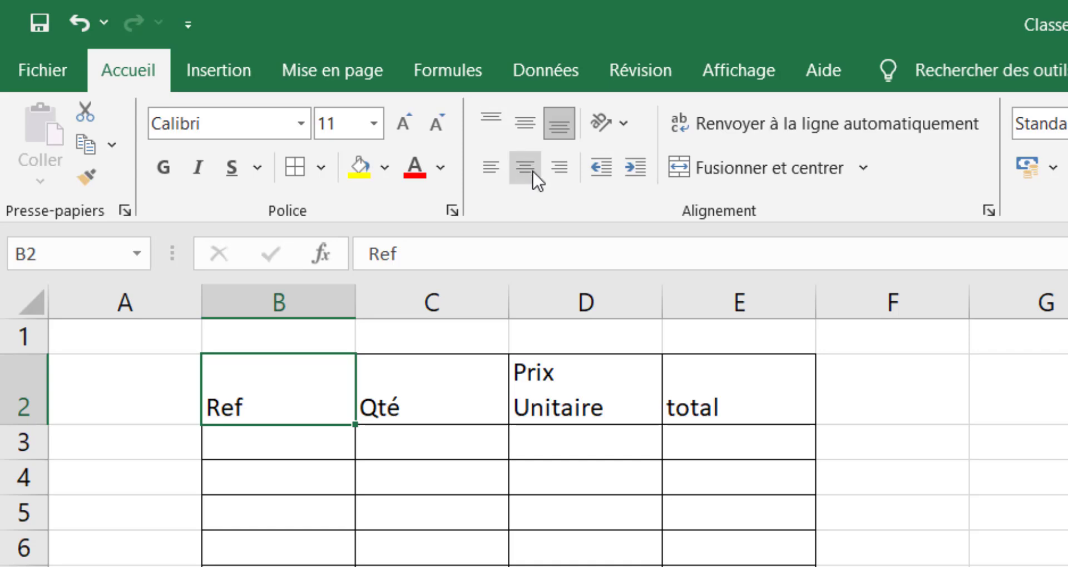
{"action": "left_click", "coordinate": [260, 84]}
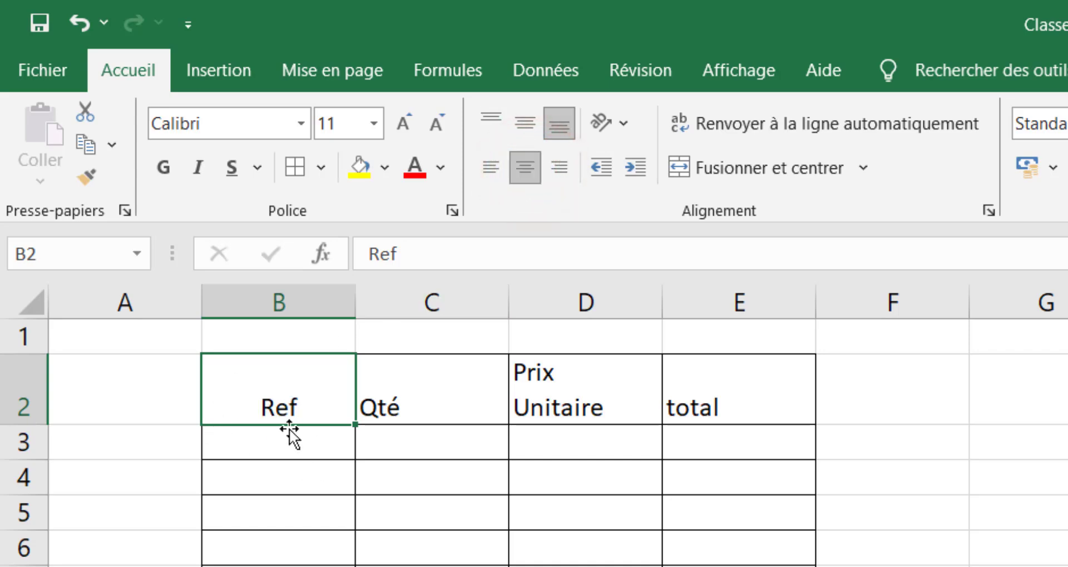
{"action": "left_click", "coordinate": [1002, 503]}
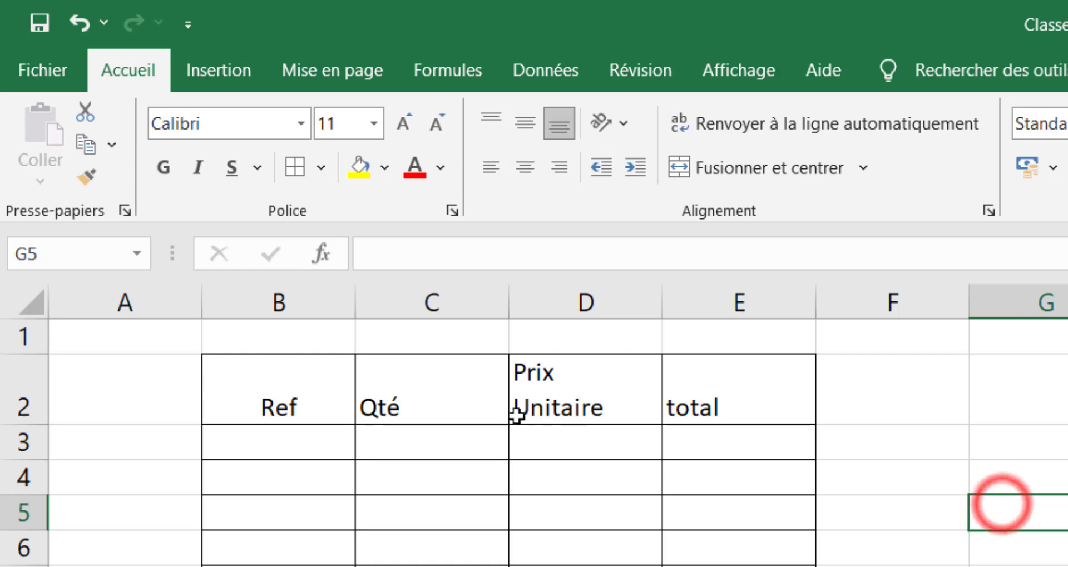
{"action": "left_click_drag", "start_coordinate": [460, 396], "coordinate": [707, 407]}
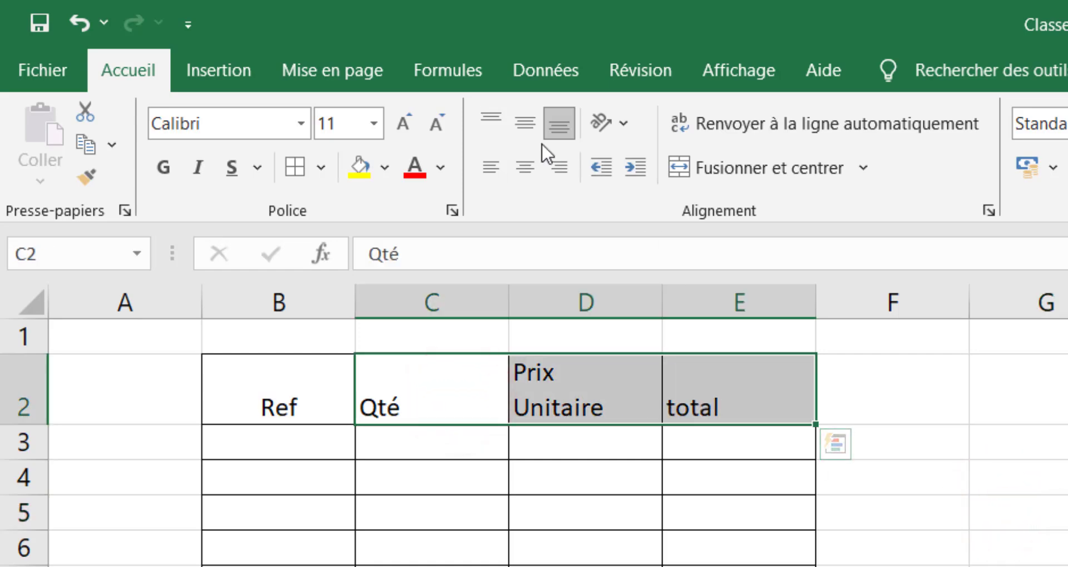
{"action": "left_click", "coordinate": [525, 164]}
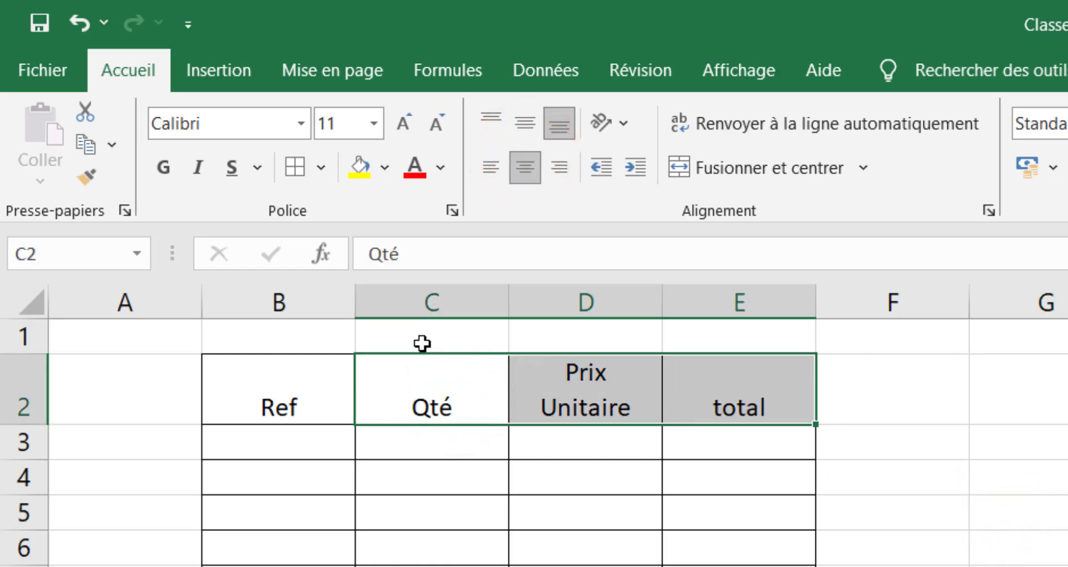
{"action": "left_click", "coordinate": [1018, 566]}
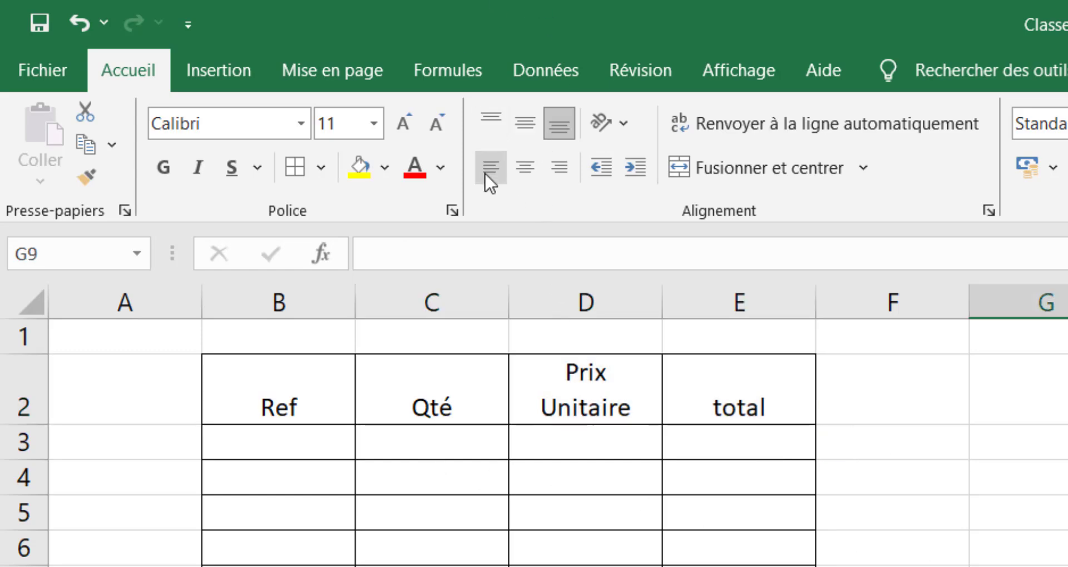
Try left and right horizontal alignment on the header cells B2:E2.
{"action": "left_click", "coordinate": [524, 167]}
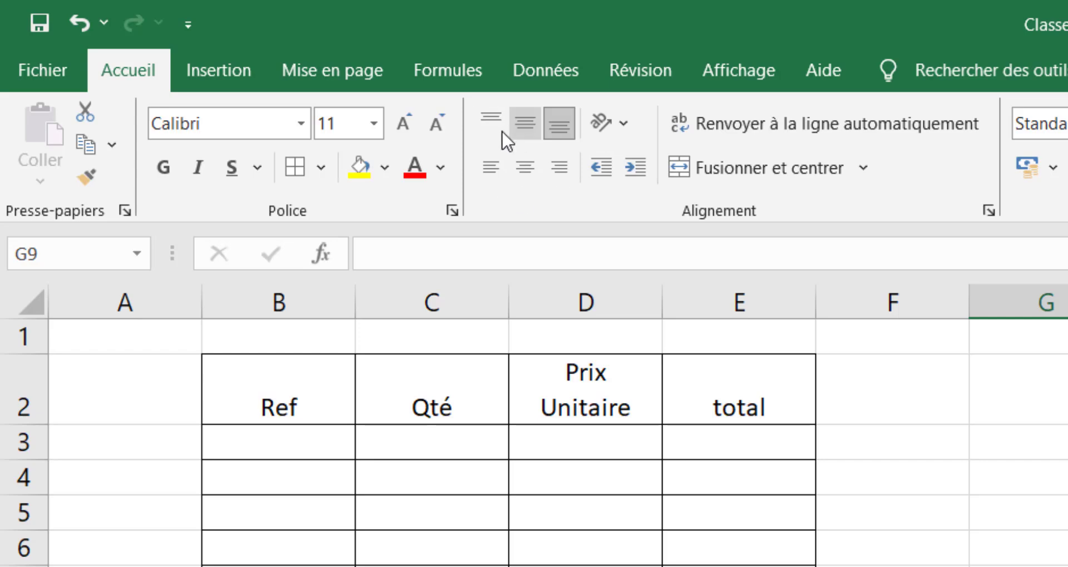
{"action": "left_click_drag", "start_coordinate": [248, 380], "coordinate": [735, 402]}
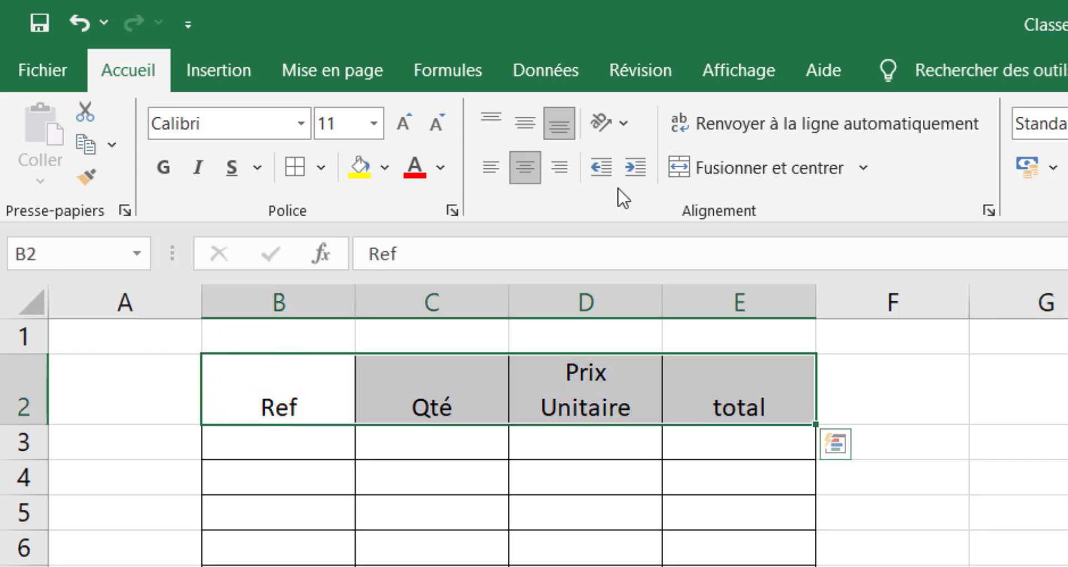
{"action": "left_click", "coordinate": [484, 177]}
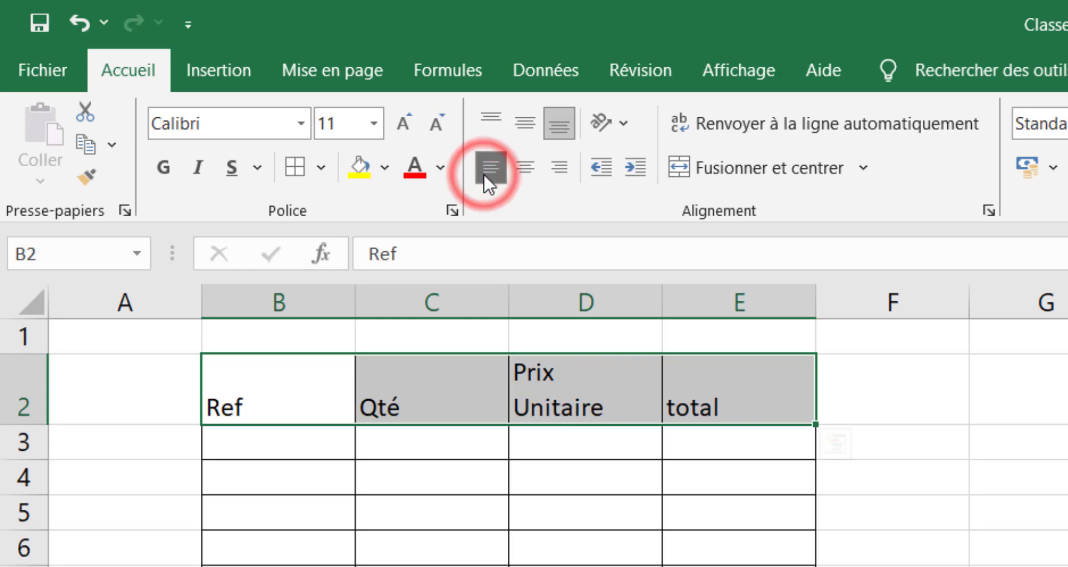
{"action": "left_click", "coordinate": [512, 175]}
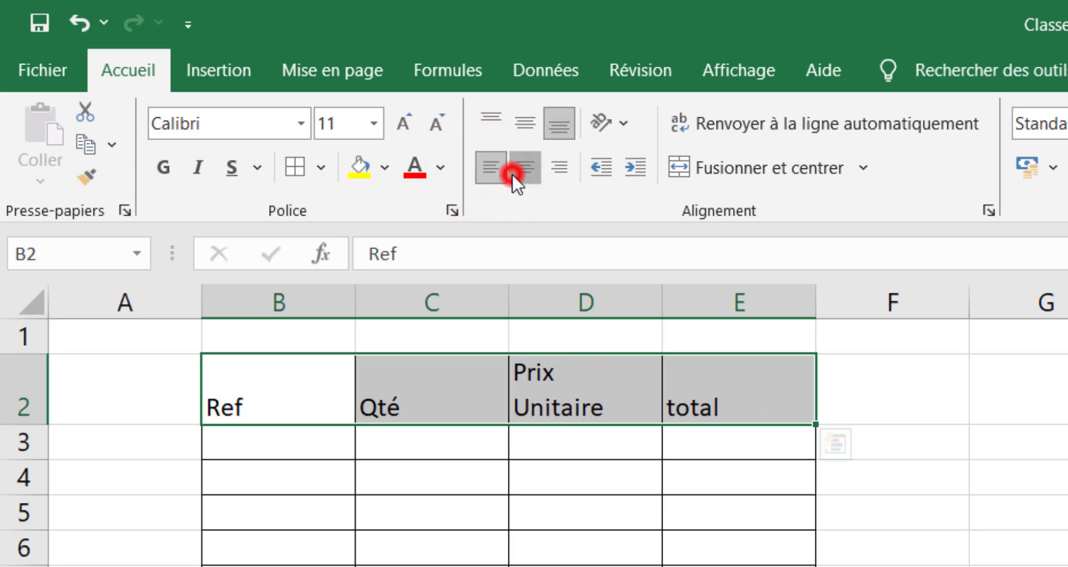
{"action": "left_click", "coordinate": [553, 171]}
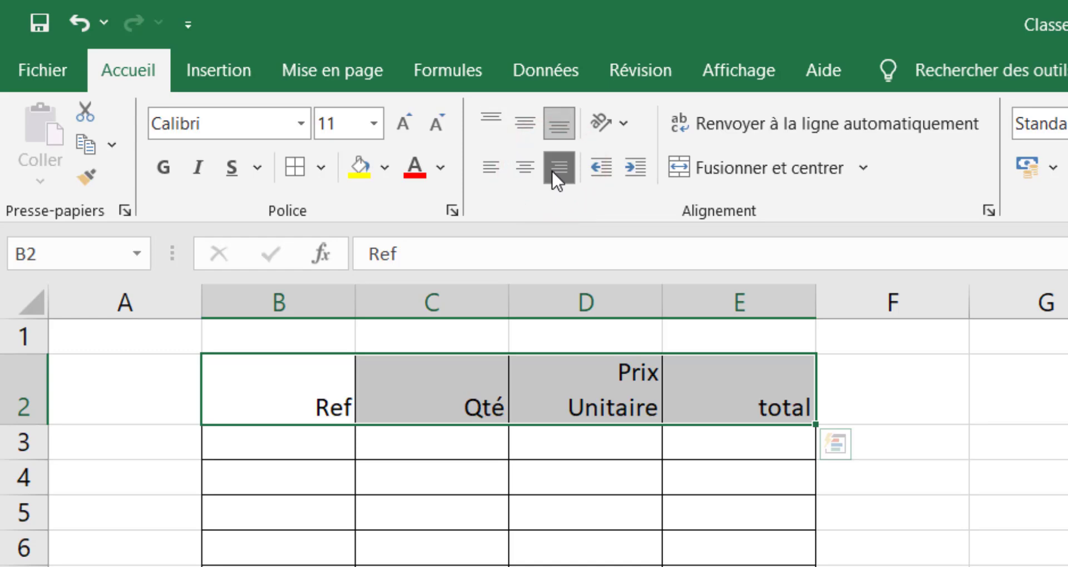
Centre the text of the header cells B2:E2 both horizontally and vertically.
{"action": "left_click", "coordinate": [525, 167]}
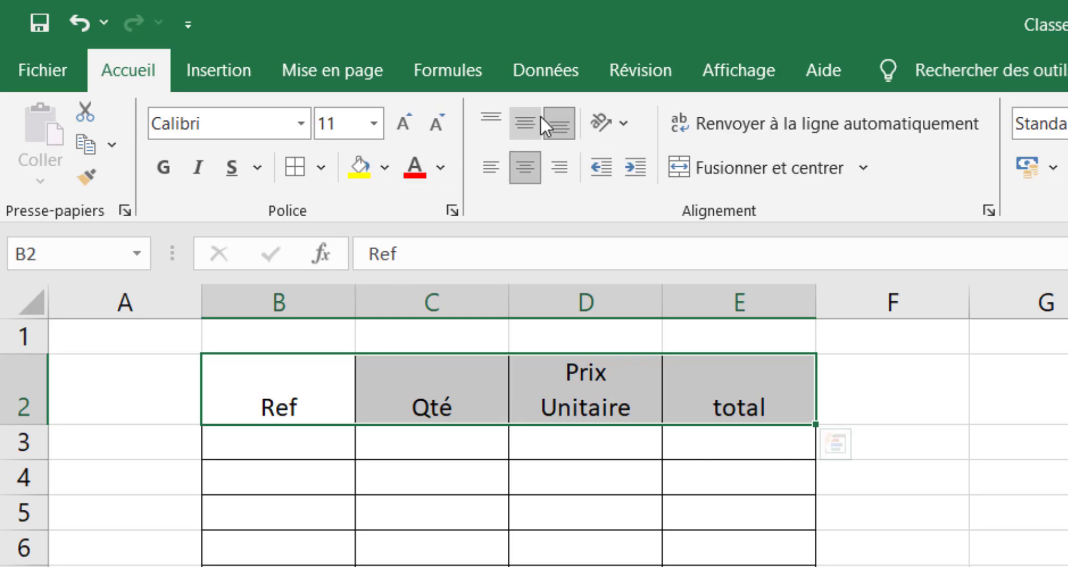
{"action": "left_click", "coordinate": [528, 127]}
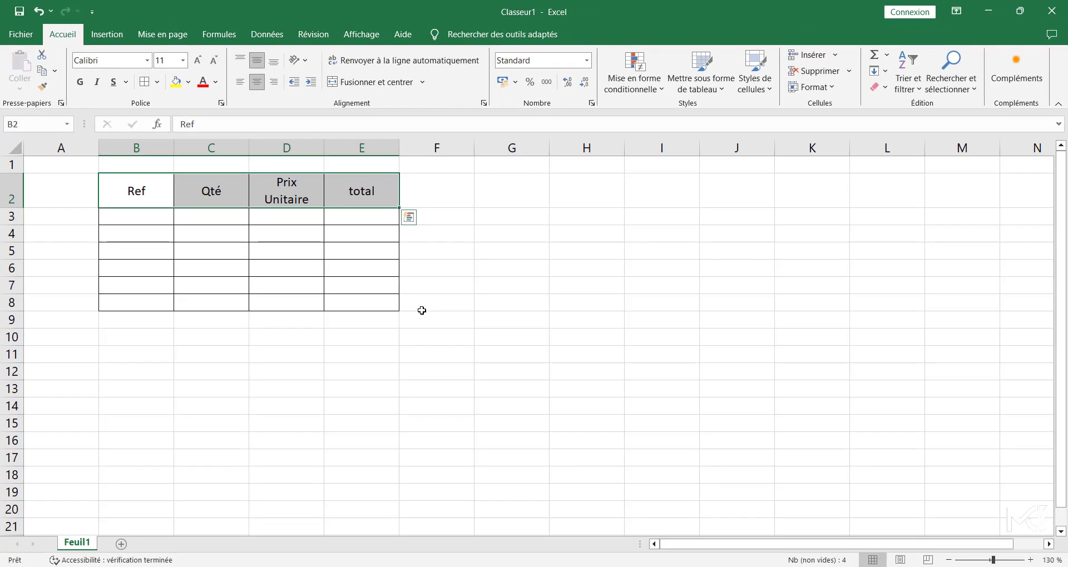
{"action": "left_click", "coordinate": [486, 341]}
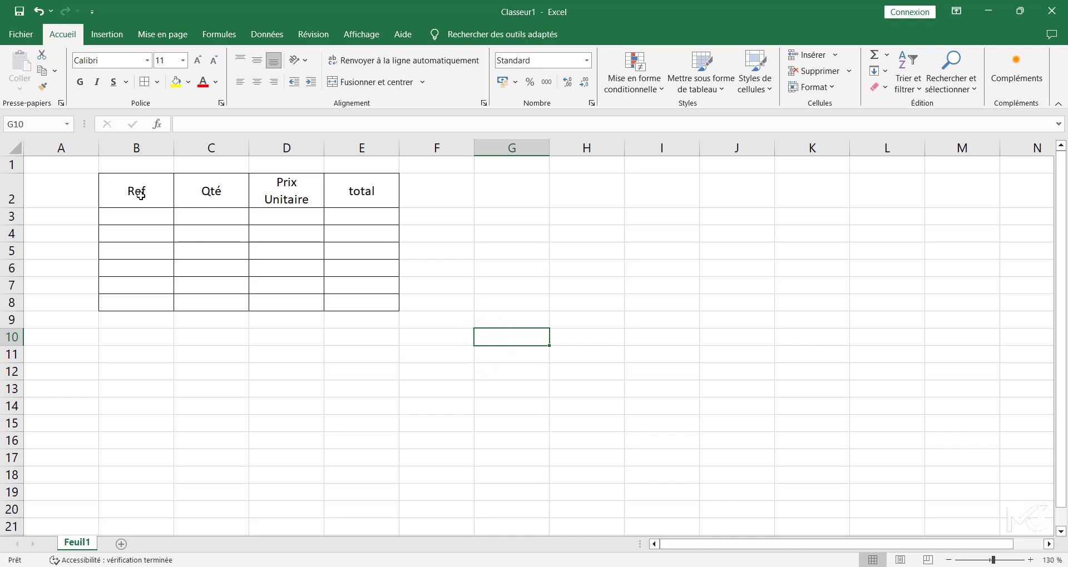
Set the font of the header cells B2:E2 to Bookman Old Style.
{"action": "left_click_drag", "start_coordinate": [140, 194], "coordinate": [355, 204]}
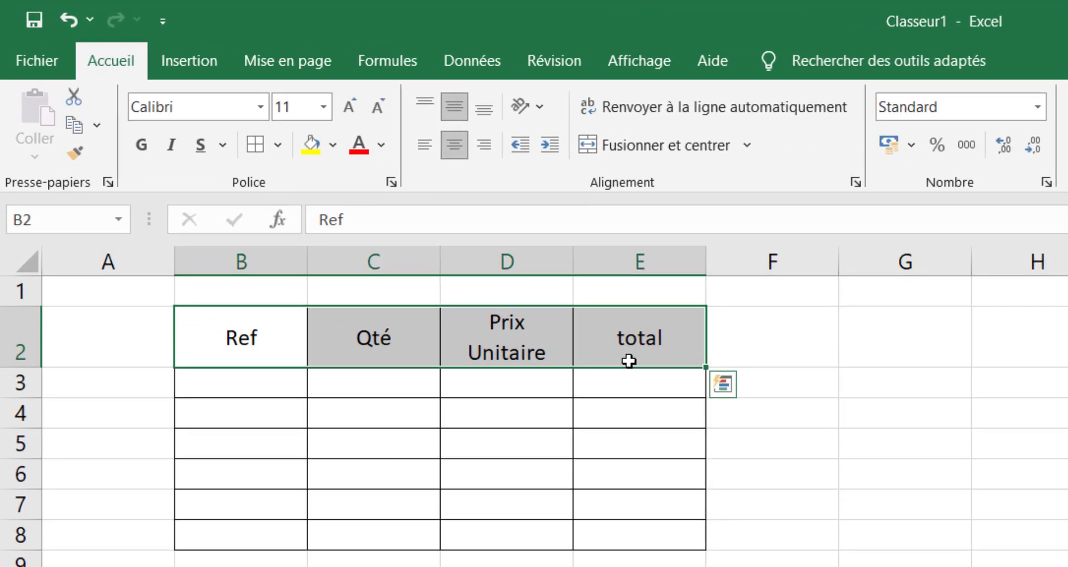
{"action": "left_click", "coordinate": [261, 106]}
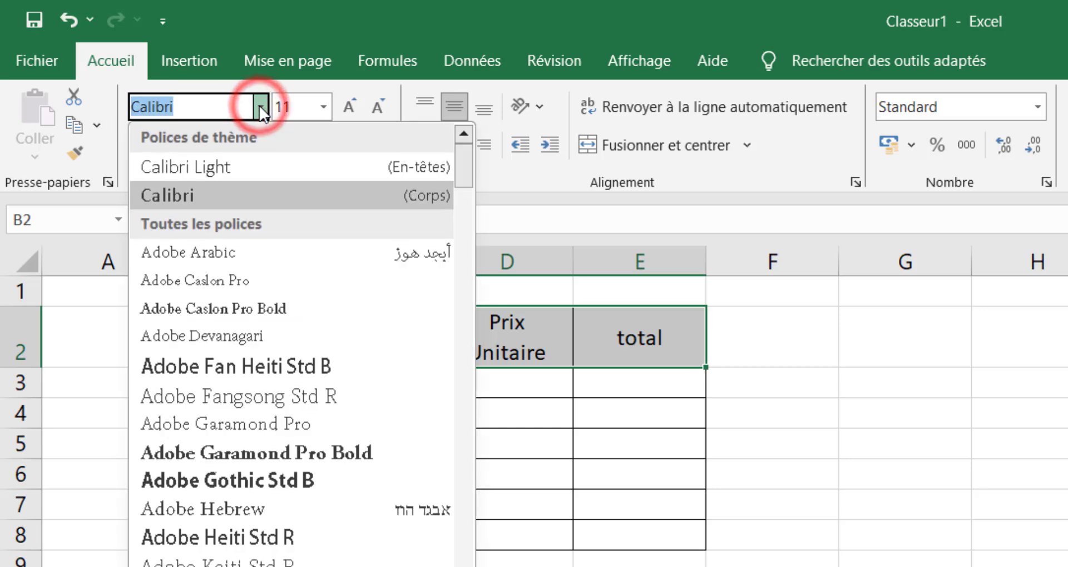
{"action": "left_click", "coordinate": [261, 106]}
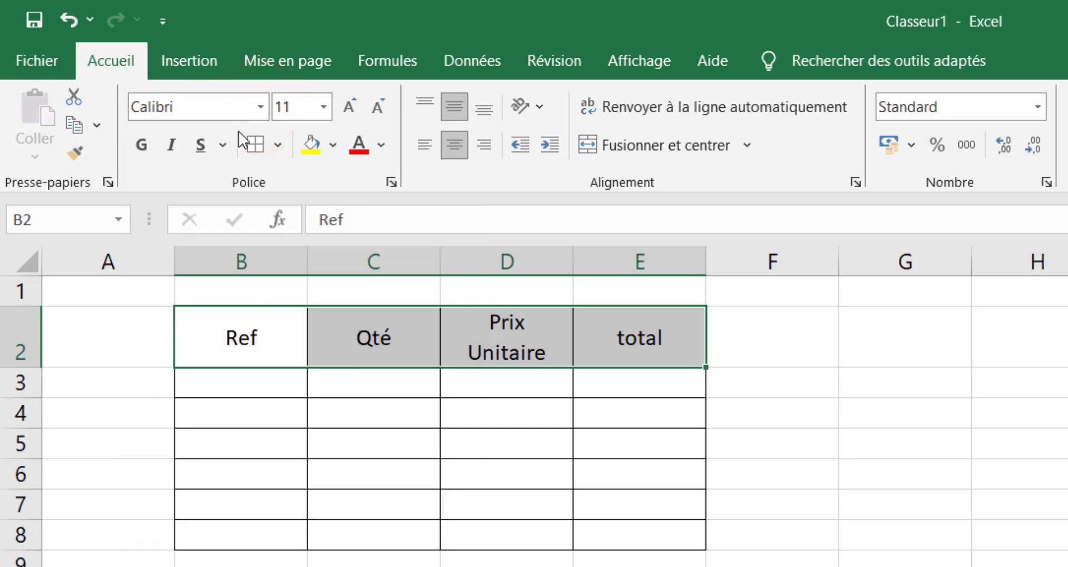
{"action": "left_click", "coordinate": [261, 106]}
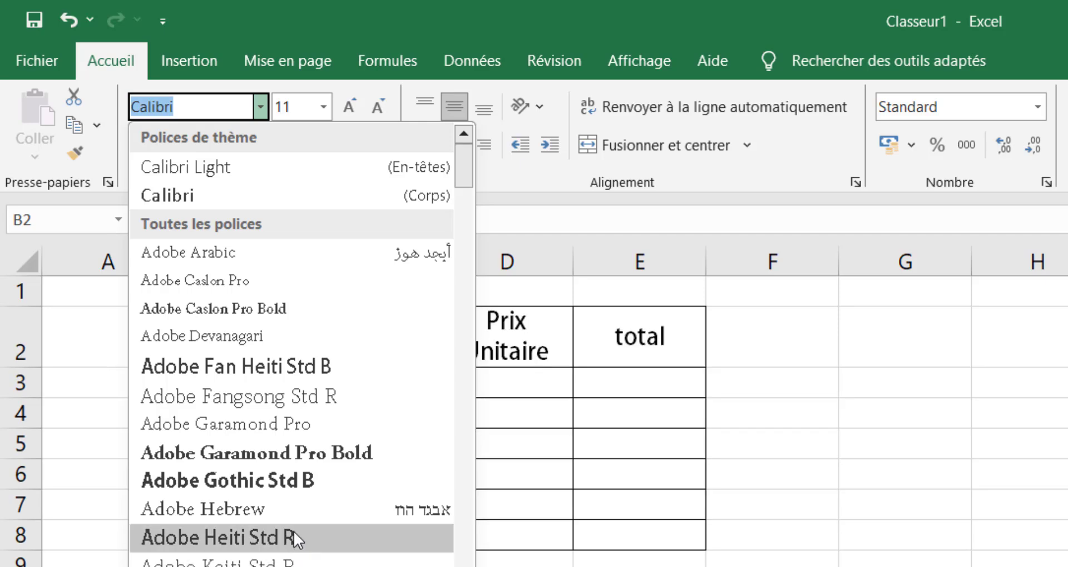
{"action": "scroll", "coordinate": [294, 534], "scroll_direction": "down", "scroll_amount": 7}
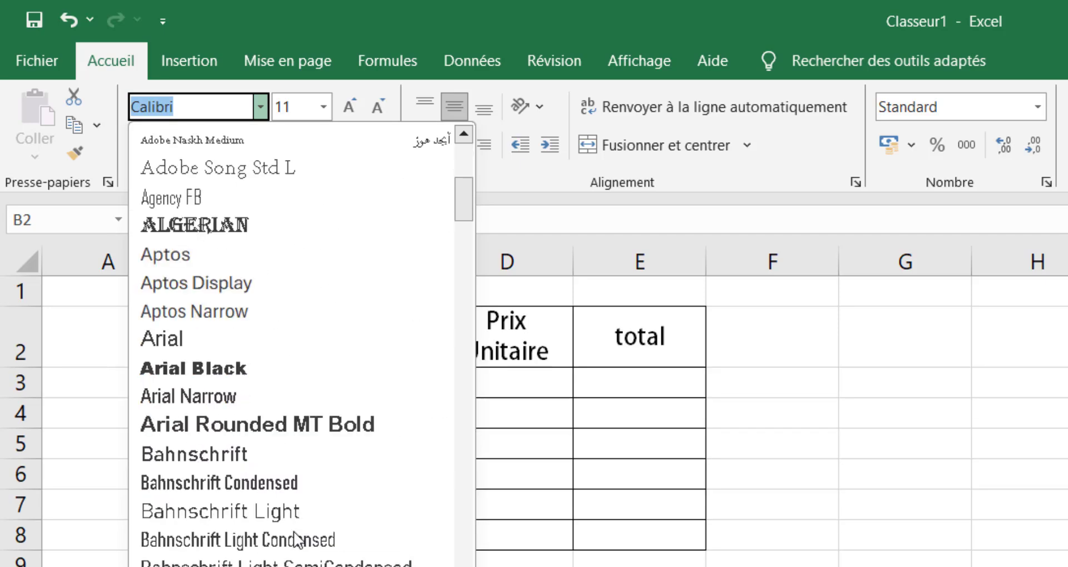
{"action": "scroll", "coordinate": [298, 538], "scroll_direction": "down", "scroll_amount": 6}
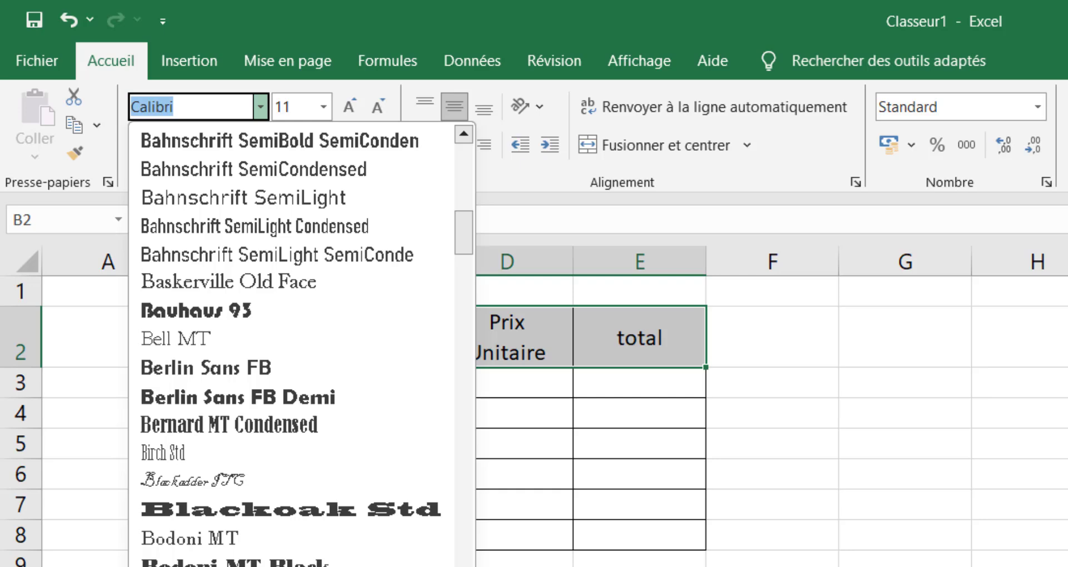
{"action": "scroll", "coordinate": [241, 479], "scroll_direction": "down", "scroll_amount": 2}
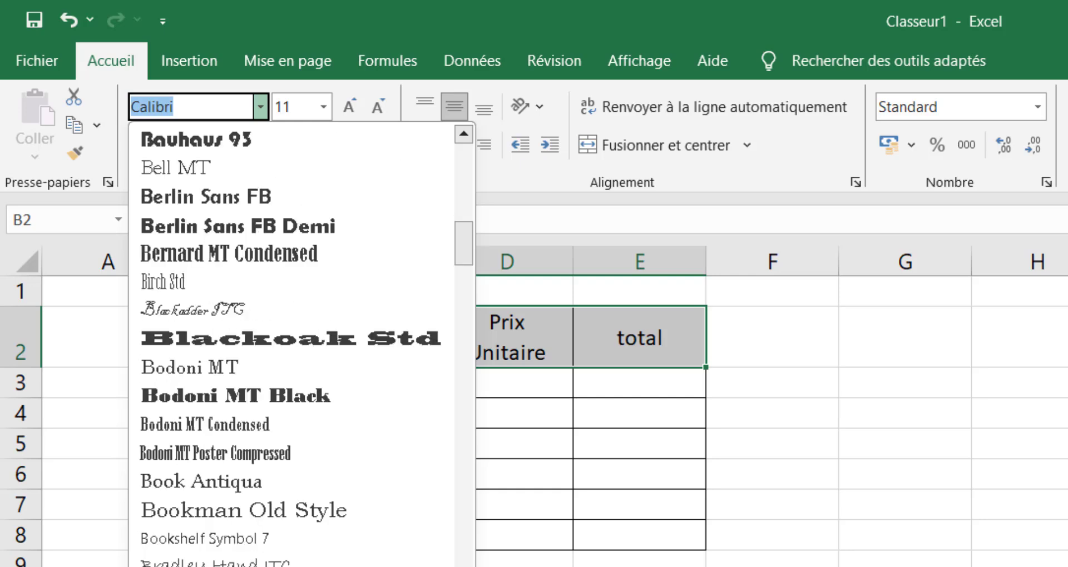
{"action": "left_click", "coordinate": [240, 517]}
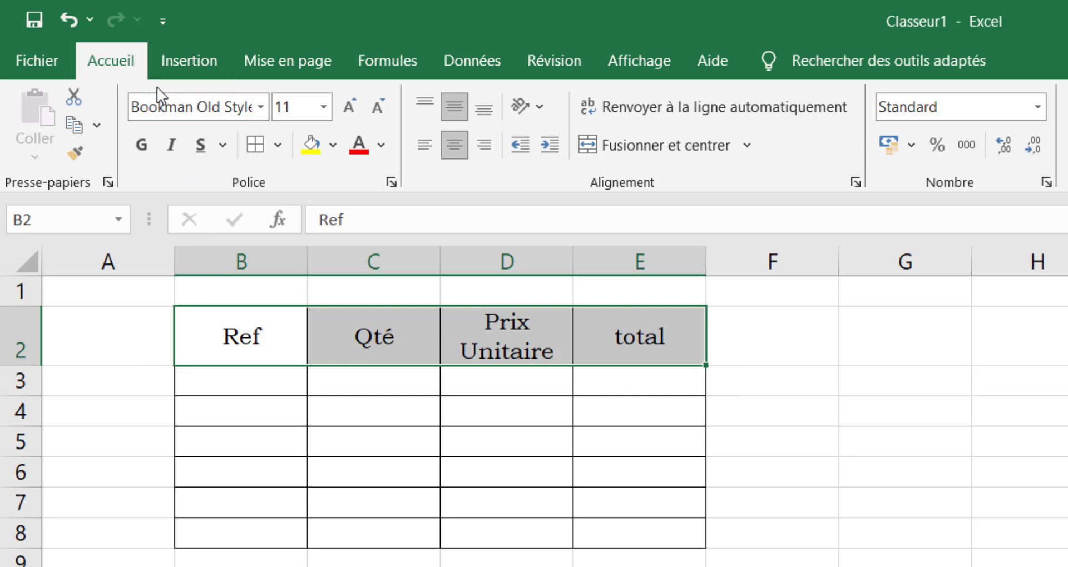
{"action": "left_click", "coordinate": [1018, 441]}
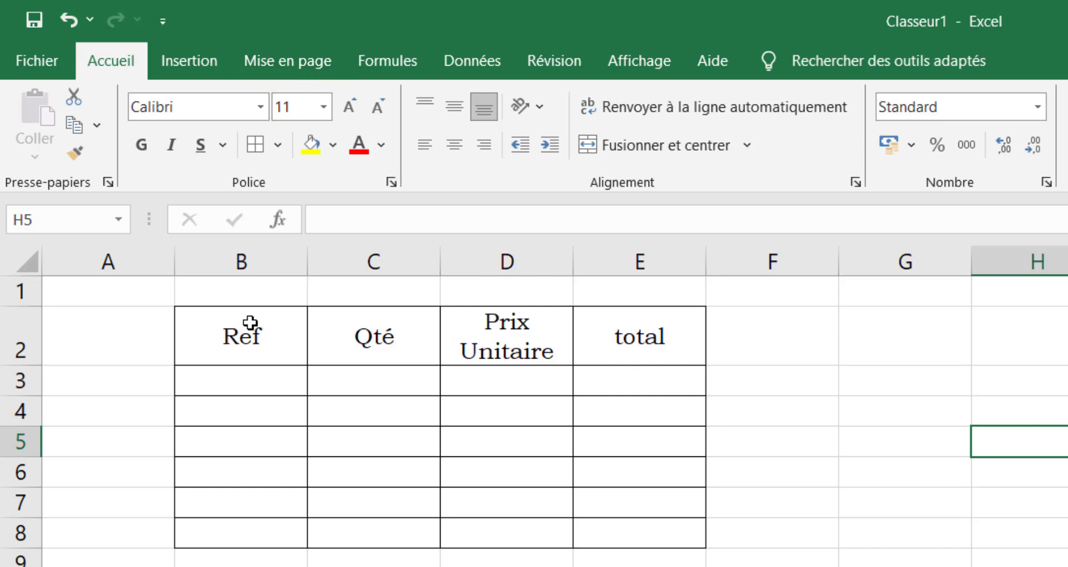
Make the text of the header cells B2:E2 bold.
{"action": "left_click", "coordinate": [222, 338]}
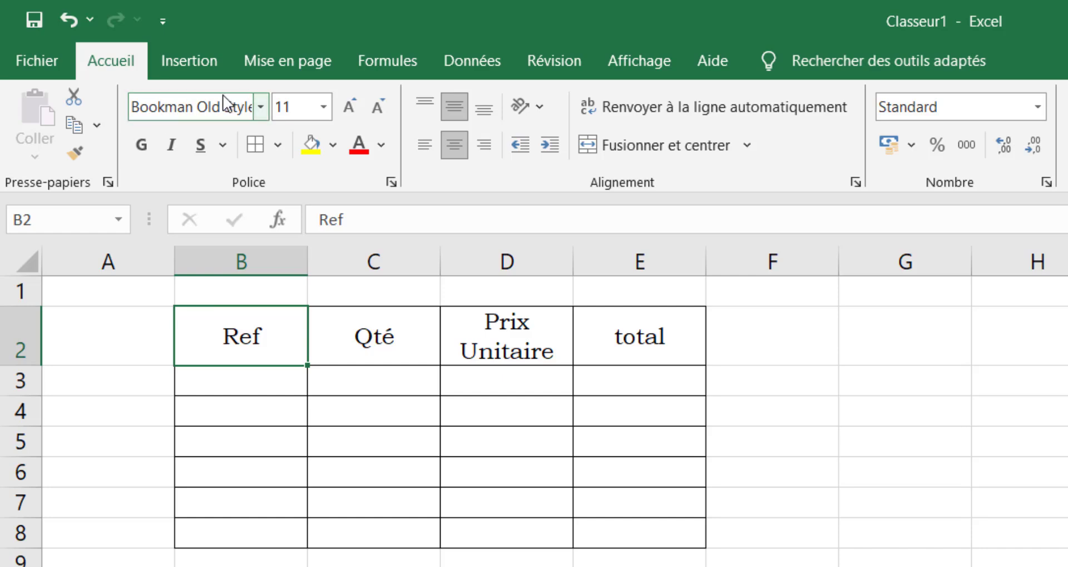
{"action": "left_click", "coordinate": [971, 443]}
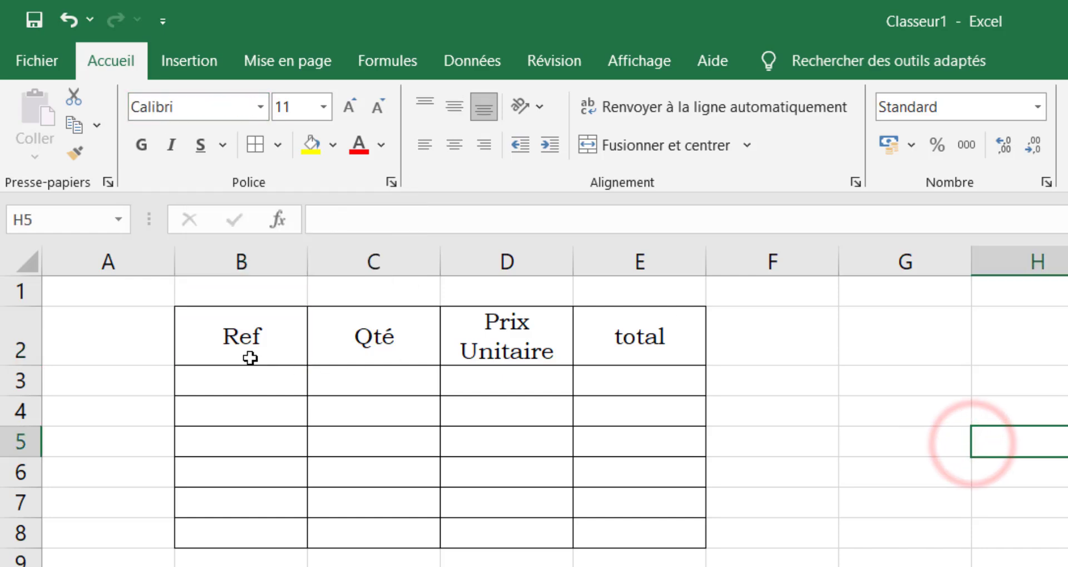
{"action": "left_click_drag", "start_coordinate": [249, 351], "coordinate": [614, 336]}
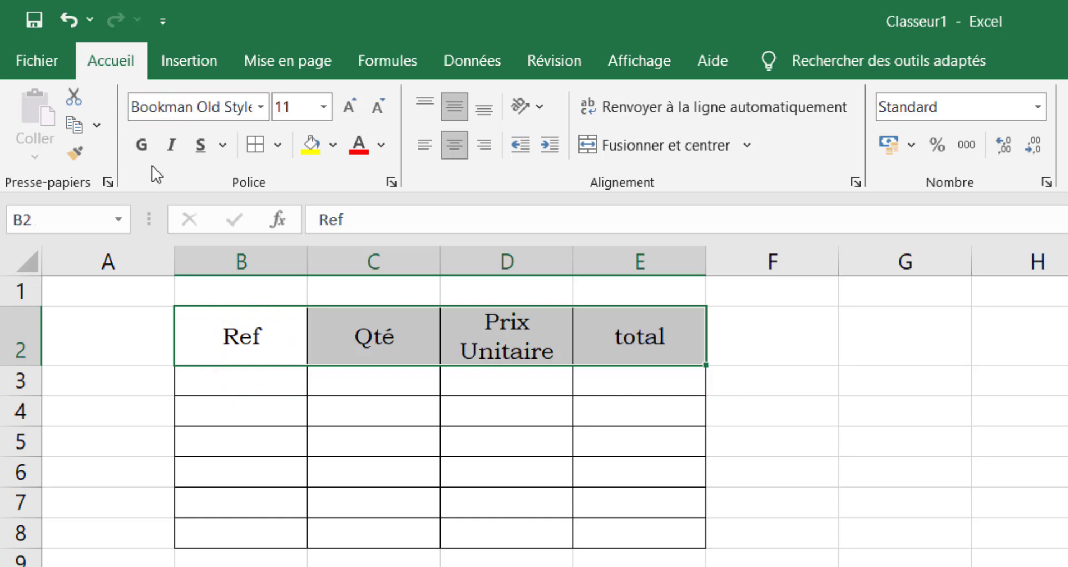
{"action": "left_click", "coordinate": [142, 146]}
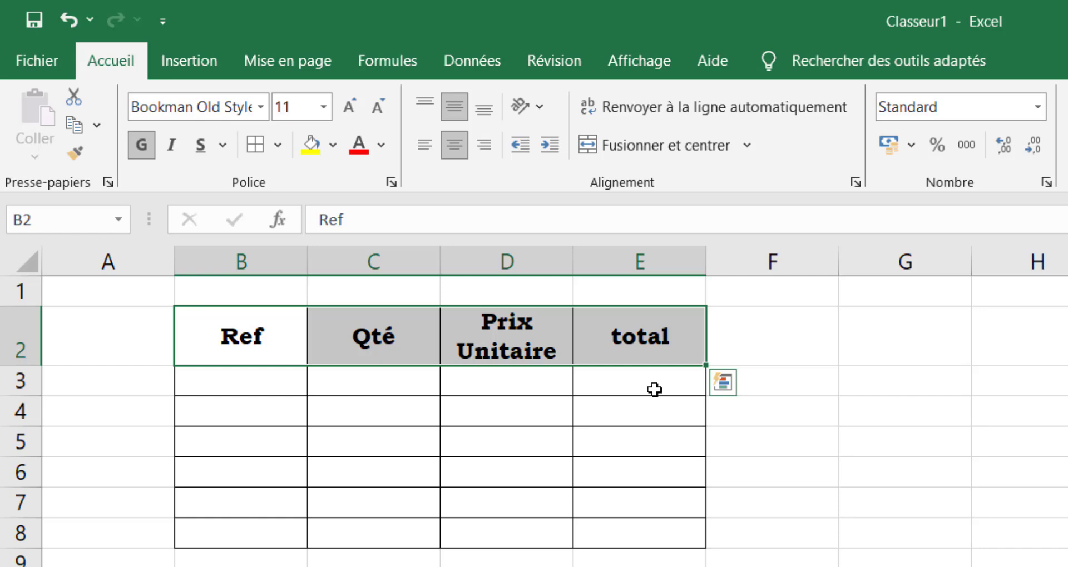
Try font size 18 on the header cells B2:E2, and settle on a custom size of 14,5.
{"action": "left_click", "coordinate": [324, 106]}
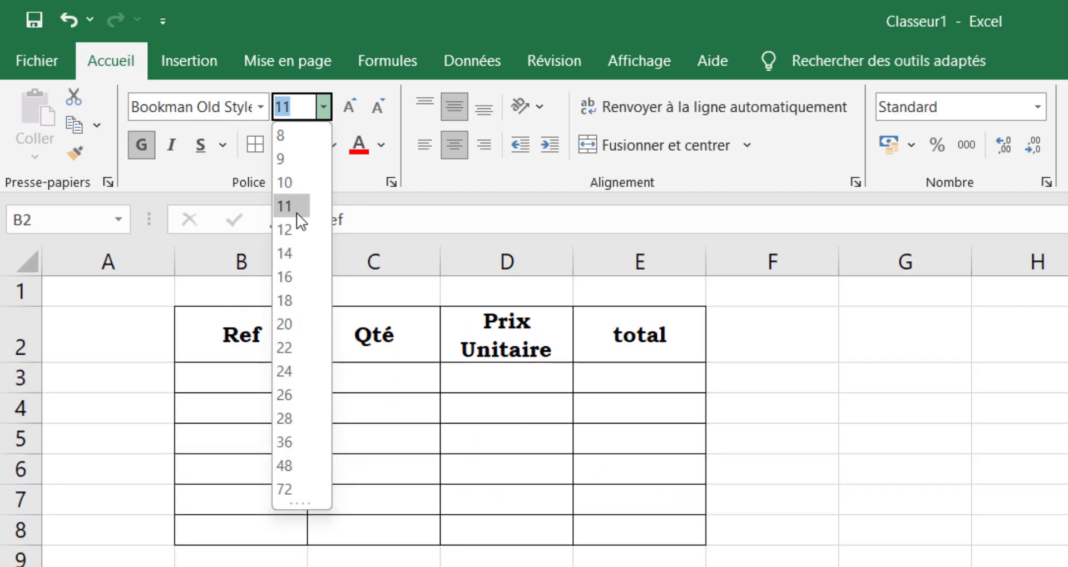
{"action": "left_click", "coordinate": [301, 297]}
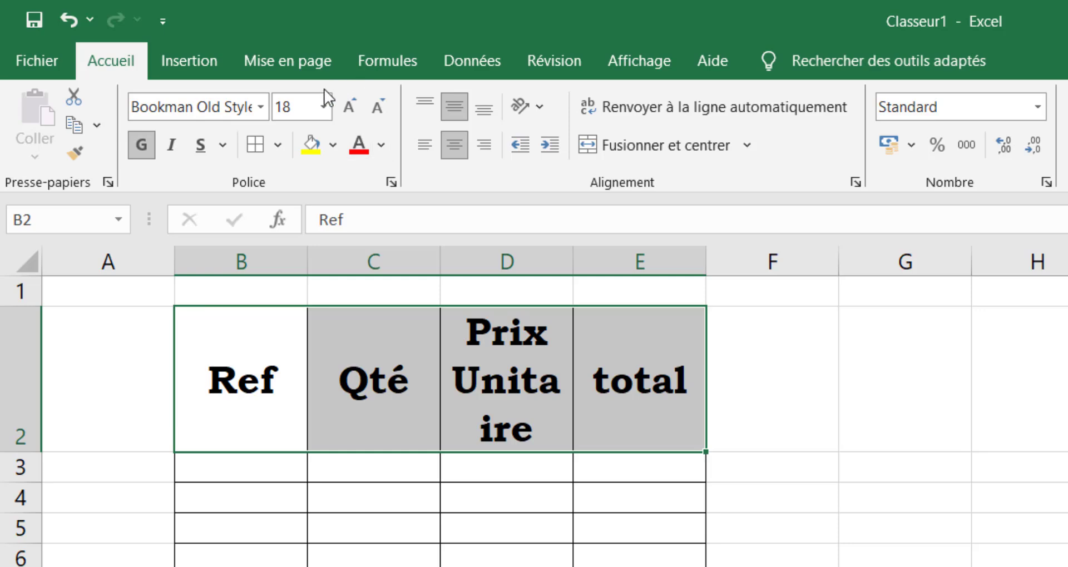
{"action": "left_click", "coordinate": [295, 107]}
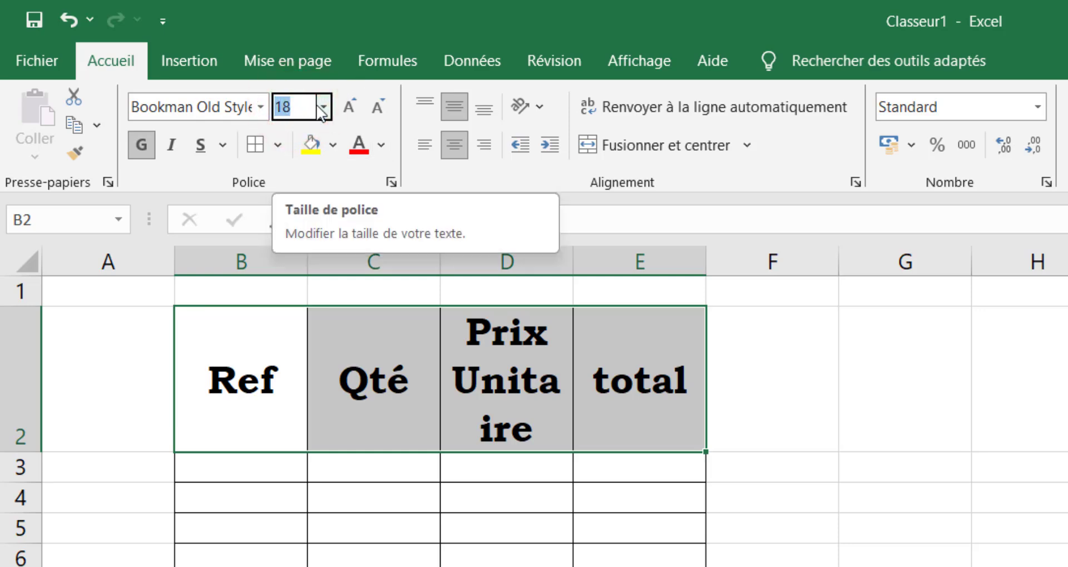
{"action": "type", "text": "*"}
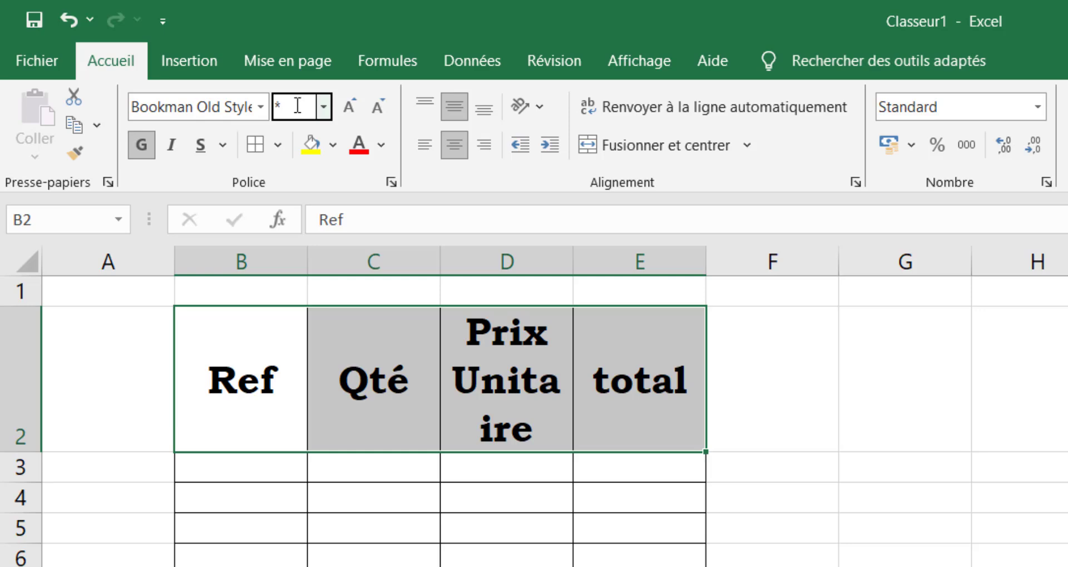
{"action": "left_click", "coordinate": [297, 106]}
{"action": "type", "text": "14,5"}
{"action": "key", "text": "Return"}
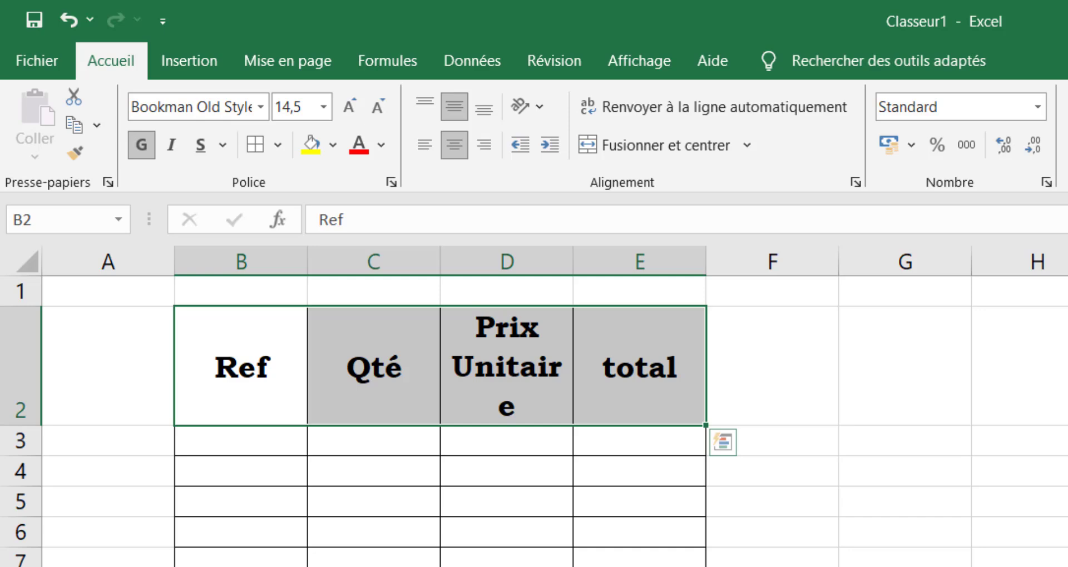
{"action": "left_click", "coordinate": [772, 566]}
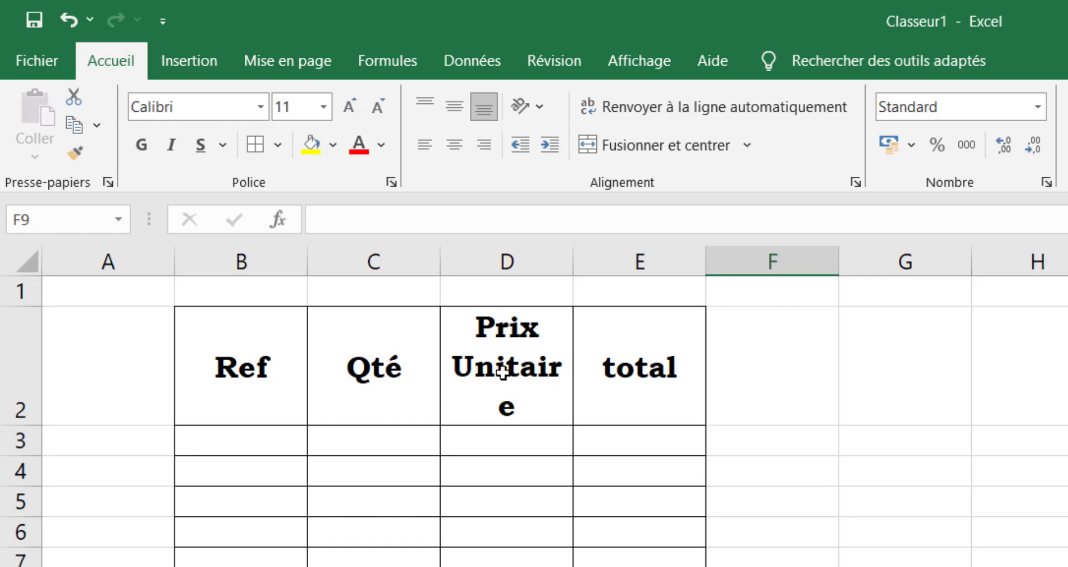
{"action": "left_click", "coordinate": [240, 370]}
{"action": "left_click_drag", "start_coordinate": [241, 371], "coordinate": [601, 356]}
{"action": "left_click", "coordinate": [806, 559]}
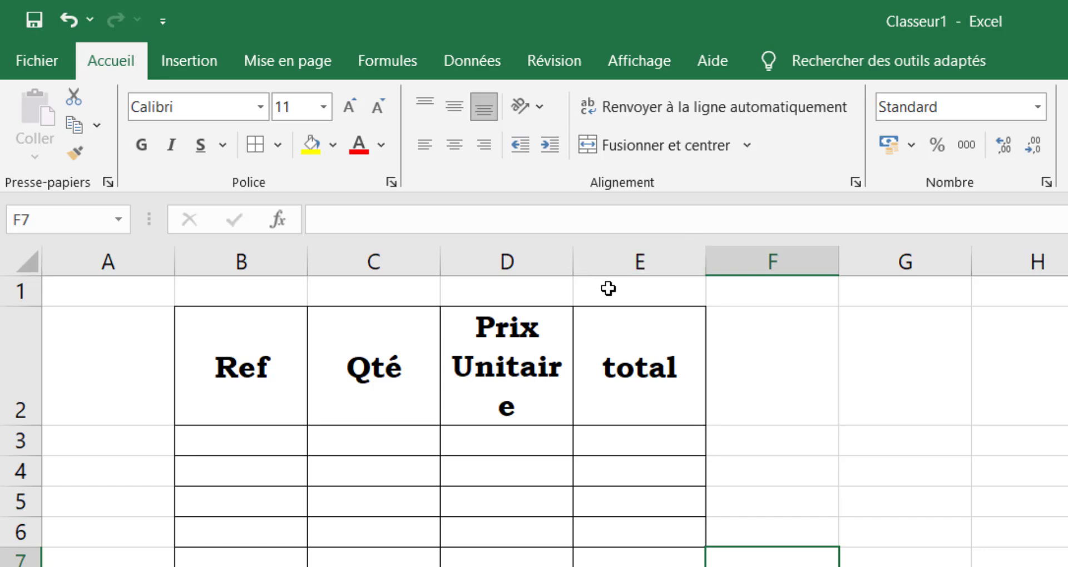
Widen the Prix Unitaire column D and fit its width to the header text.
{"action": "left_click", "coordinate": [575, 257]}
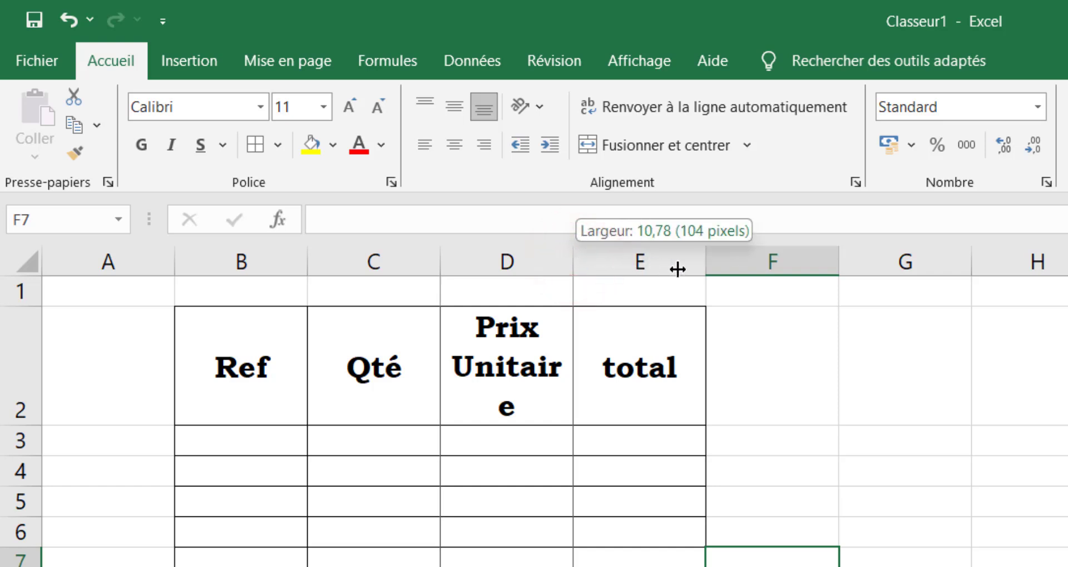
{"action": "left_click_drag", "start_coordinate": [678, 269], "coordinate": [617, 283]}
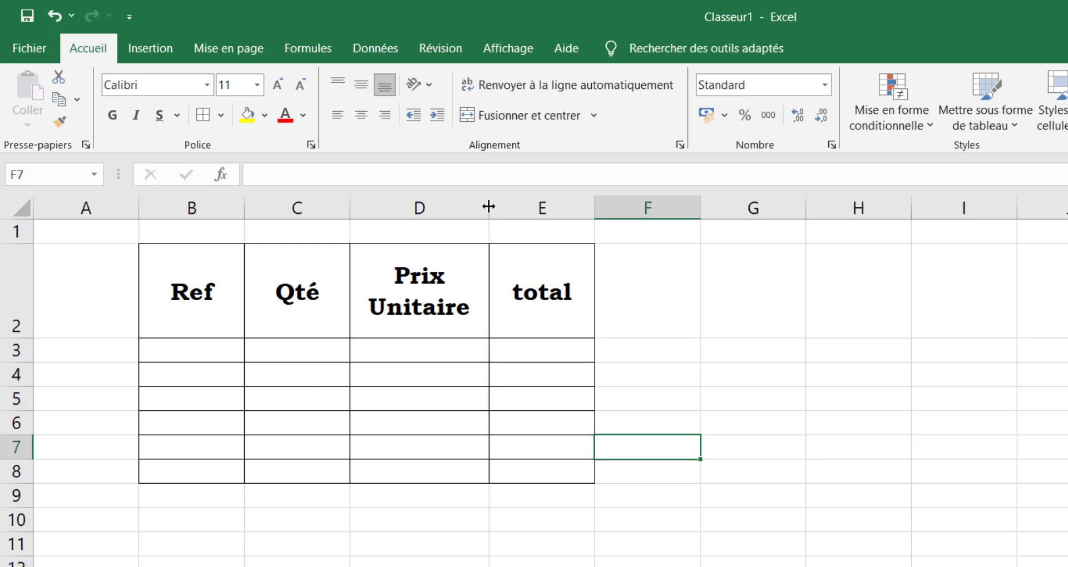
{"action": "double_click", "coordinate": [489, 207]}
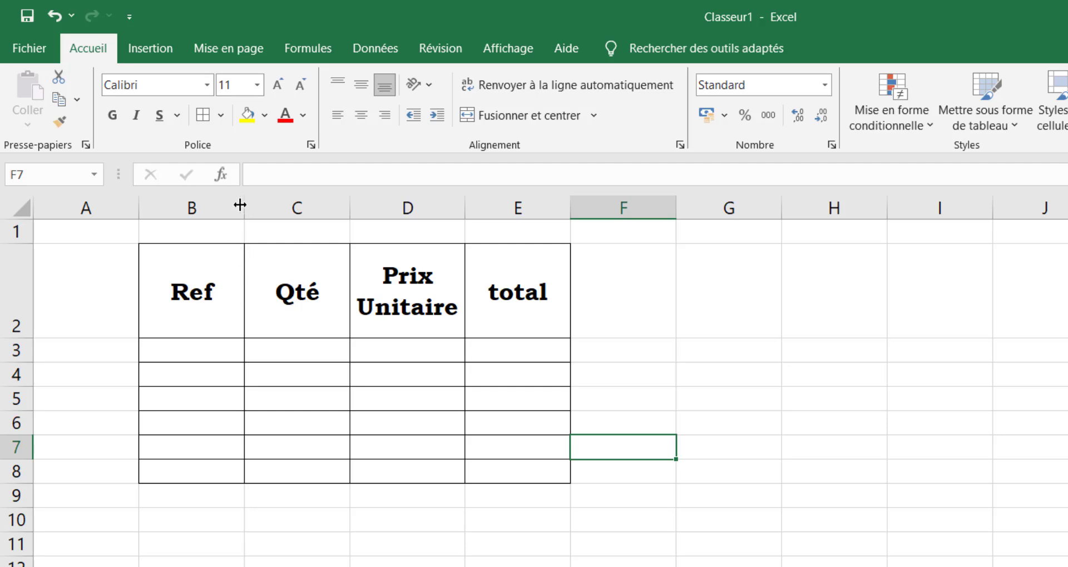
Try making the Ref column B about three times as wide, and undo the change.
{"action": "left_click_drag", "start_coordinate": [247, 208], "coordinate": [468, 214]}
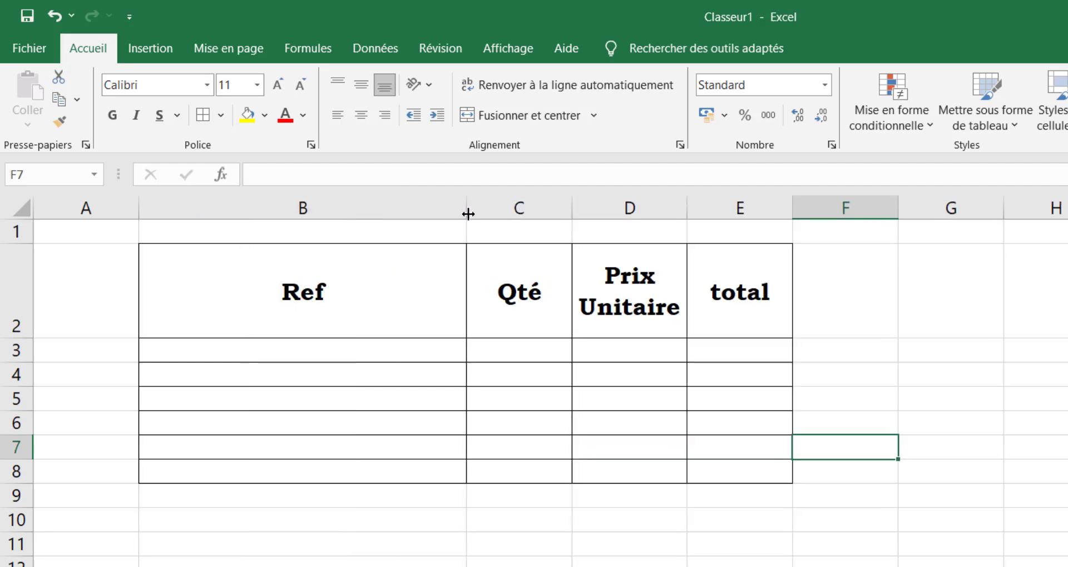
{"action": "left_click", "coordinate": [54, 16]}
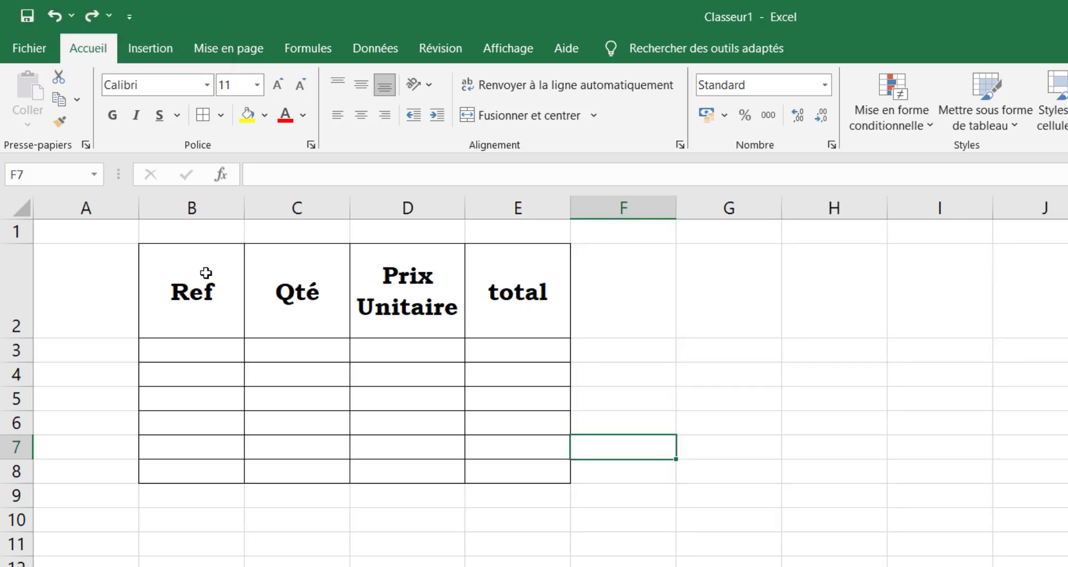
{"action": "left_click", "coordinate": [205, 273]}
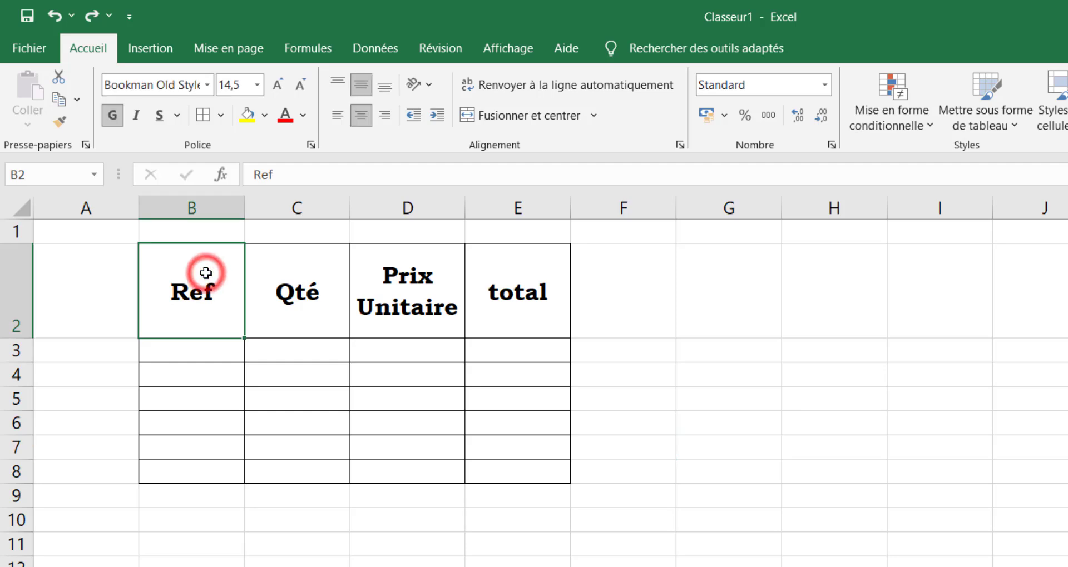
{"action": "right_click", "coordinate": [209, 302]}
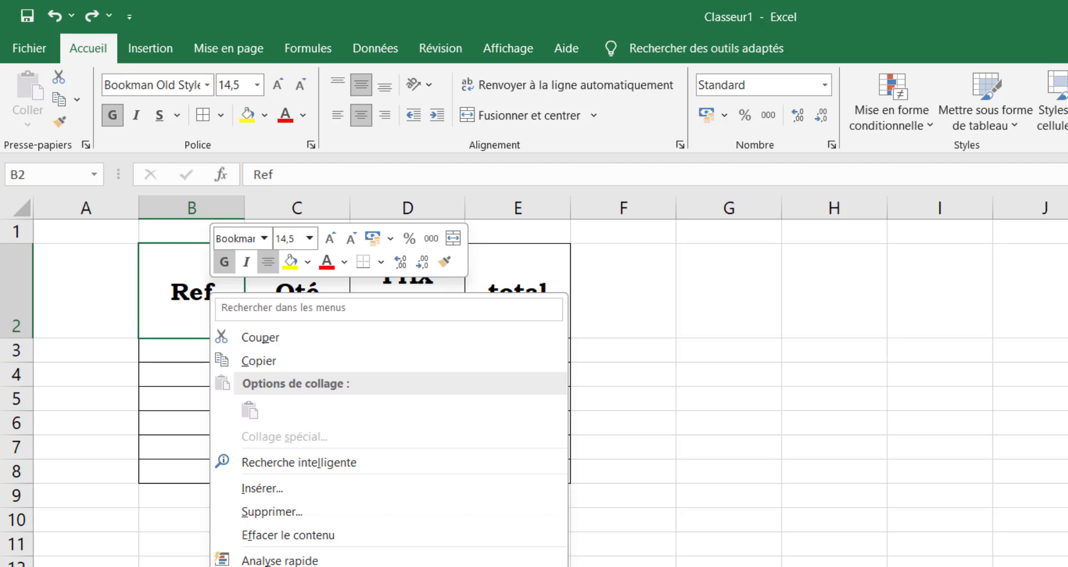
{"action": "key", "text": "ctrl+1"}
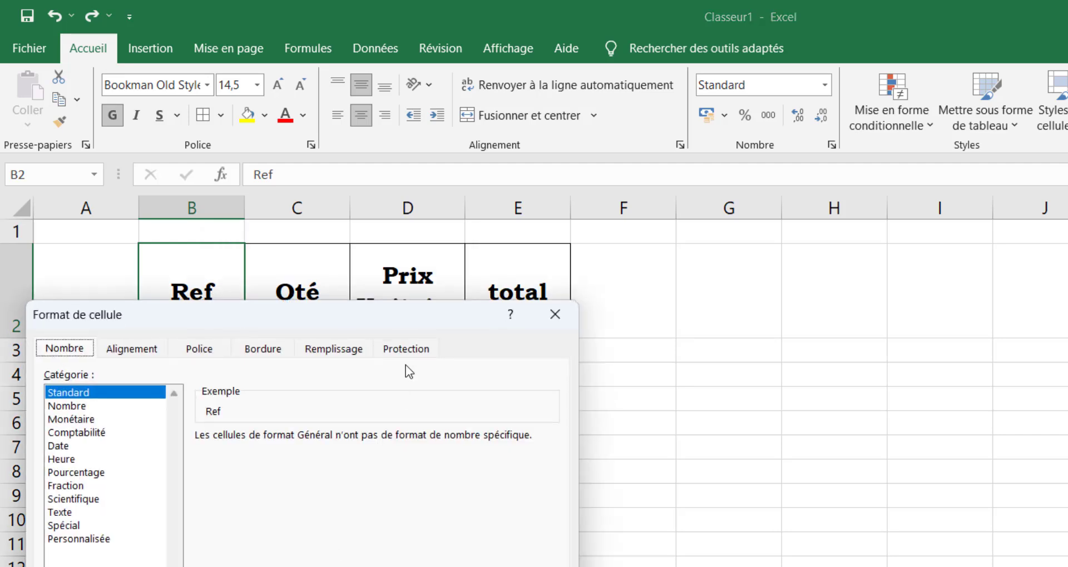
{"action": "left_click", "coordinate": [557, 315]}
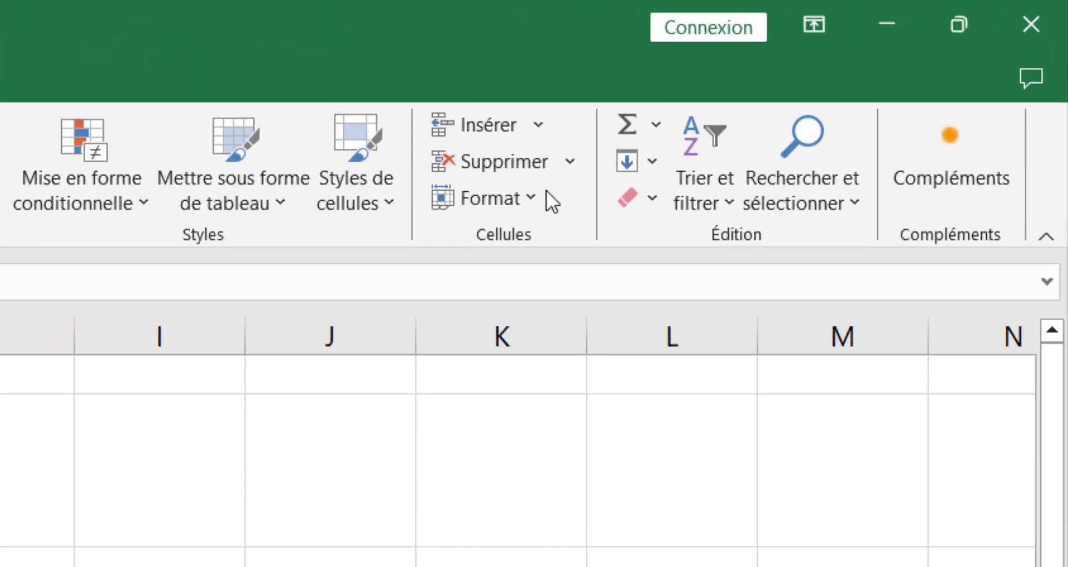
Widen the Ref column B by entering a larger exact column width.
{"action": "left_click", "coordinate": [837, 87]}
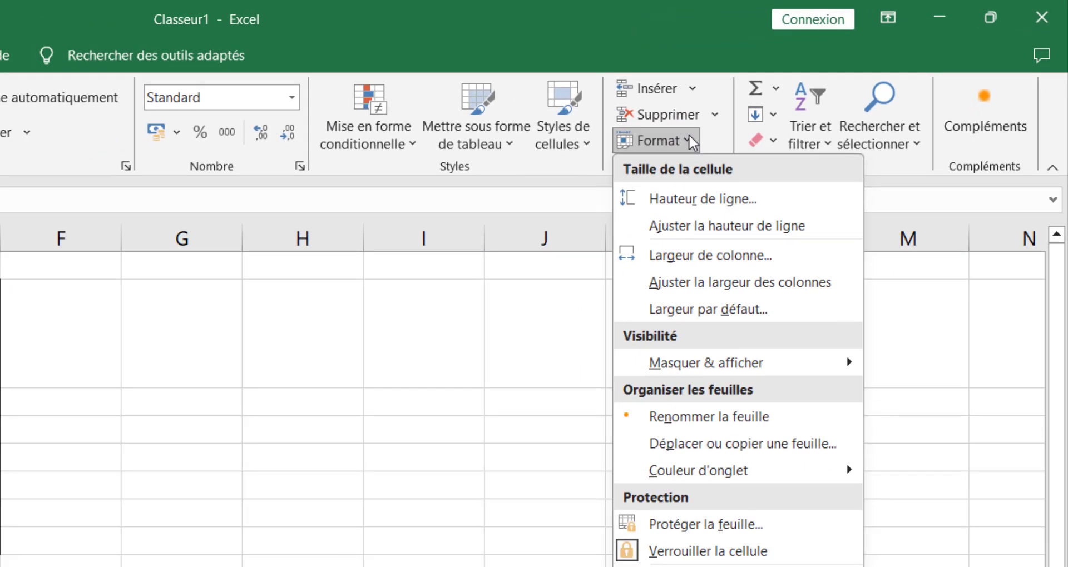
{"action": "left_click", "coordinate": [740, 266]}
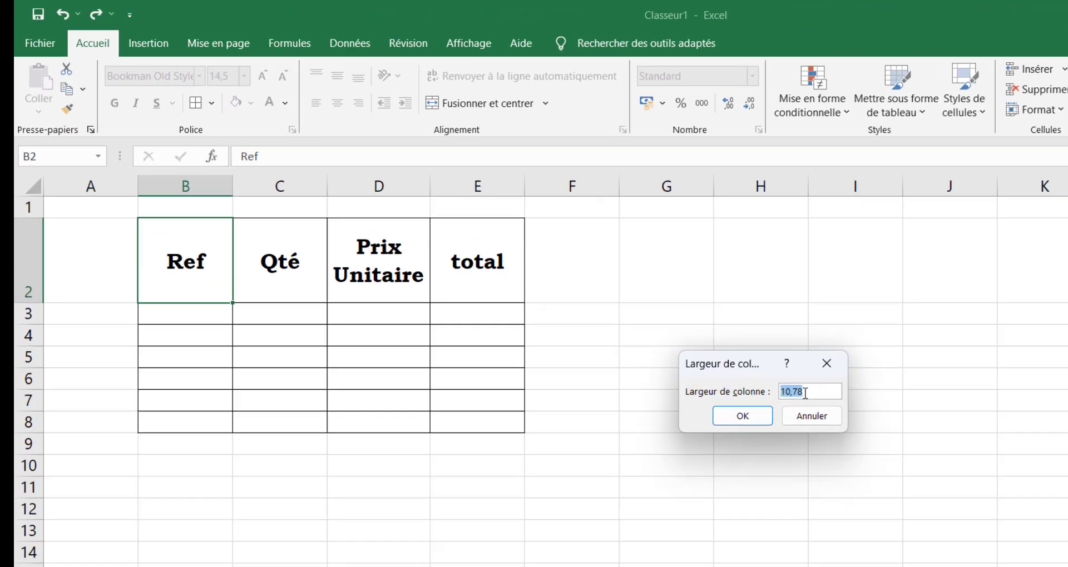
{"action": "type", "text": "*"}
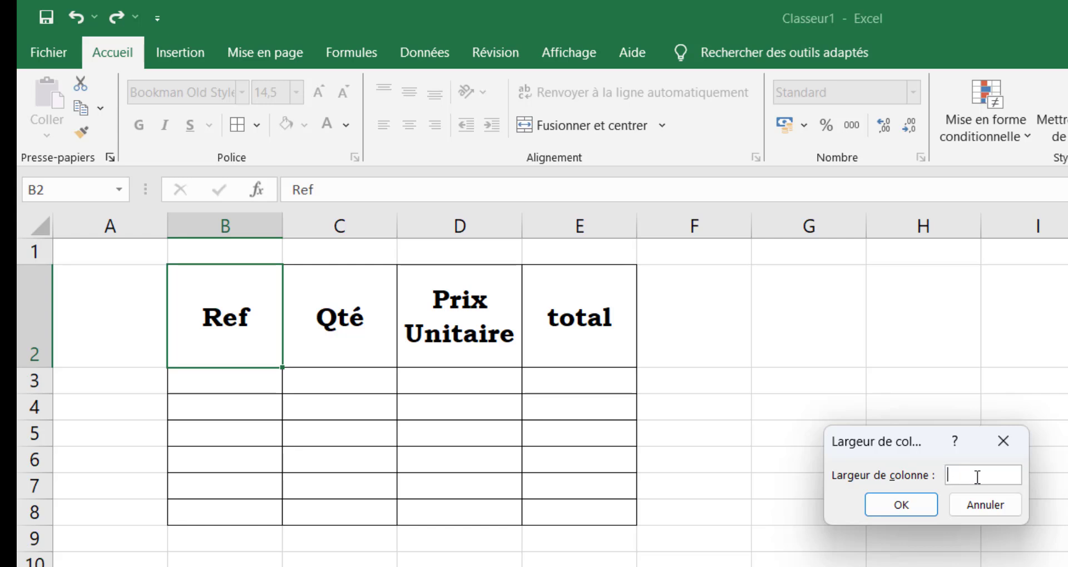
{"action": "type", "text": "4"}
{"action": "key", "text": "Return"}
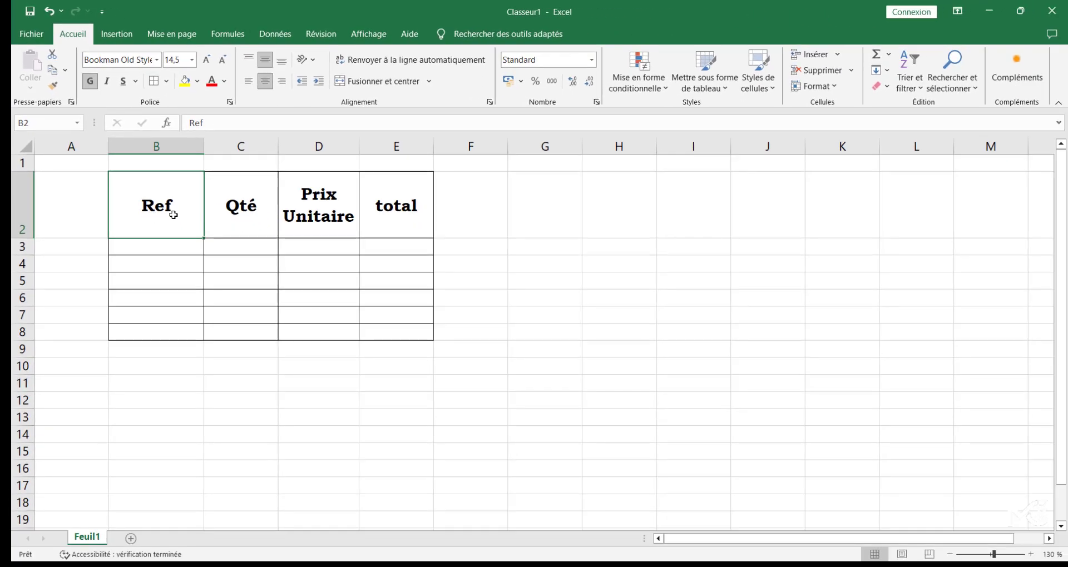
{"action": "left_click", "coordinate": [837, 88]}
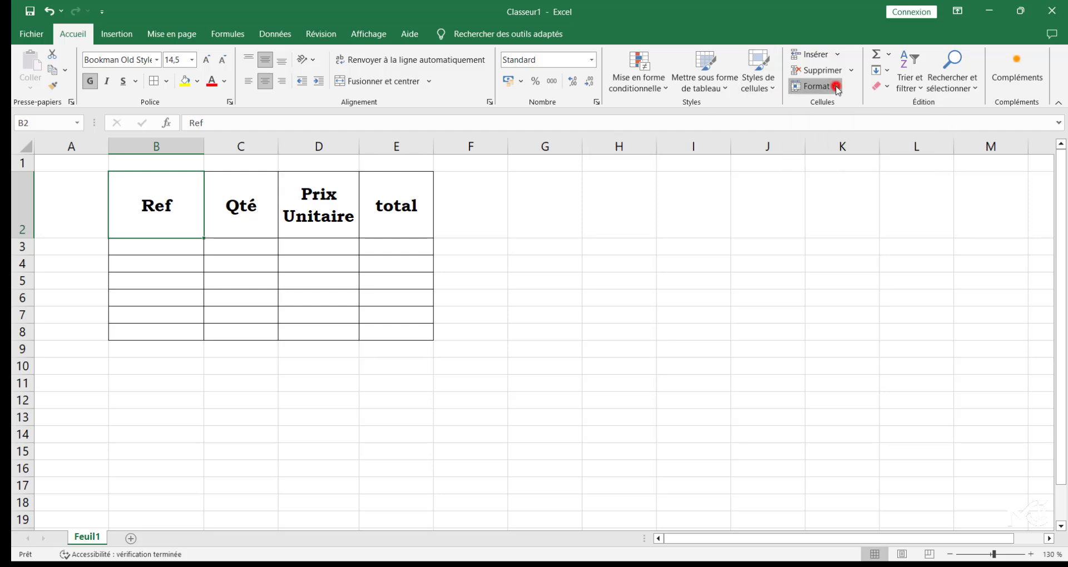
{"action": "left_click", "coordinate": [869, 124]}
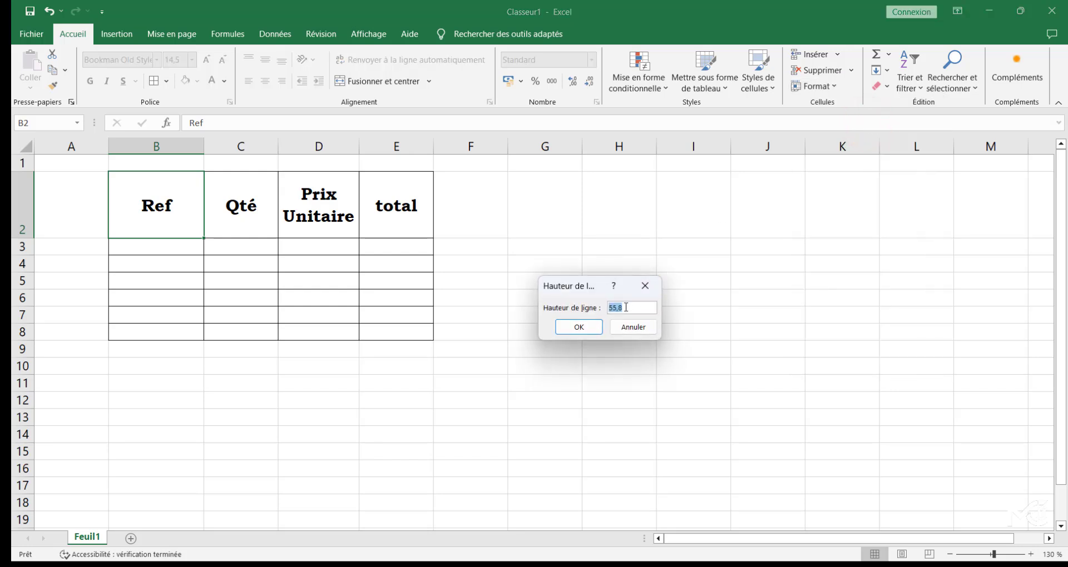
{"action": "left_click", "coordinate": [647, 284]}
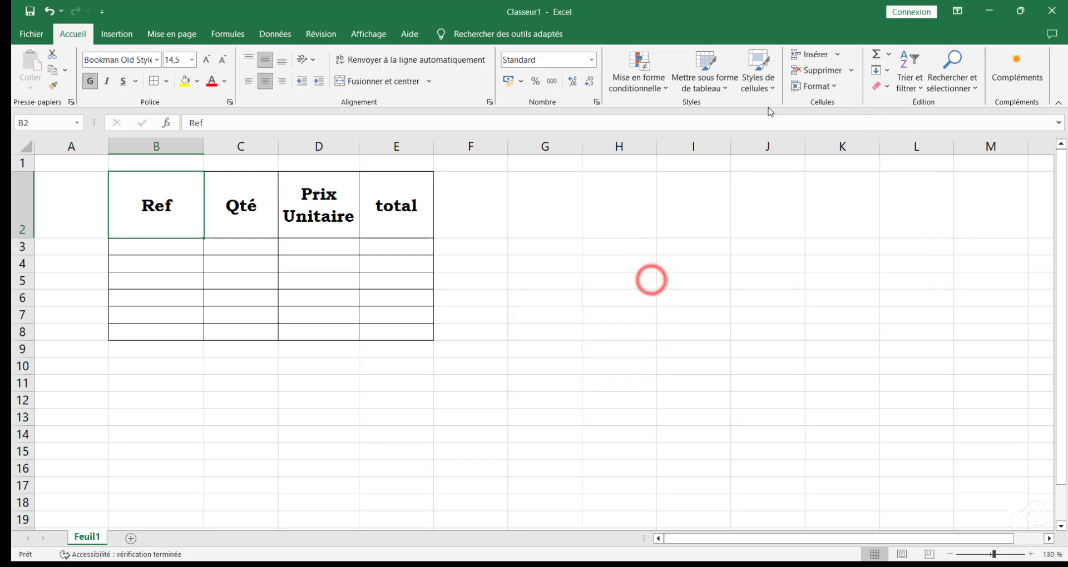
Widen the Ref column B with an exact column width, and stretch it further to nearly three times column A's width.
{"action": "left_click", "coordinate": [832, 89]}
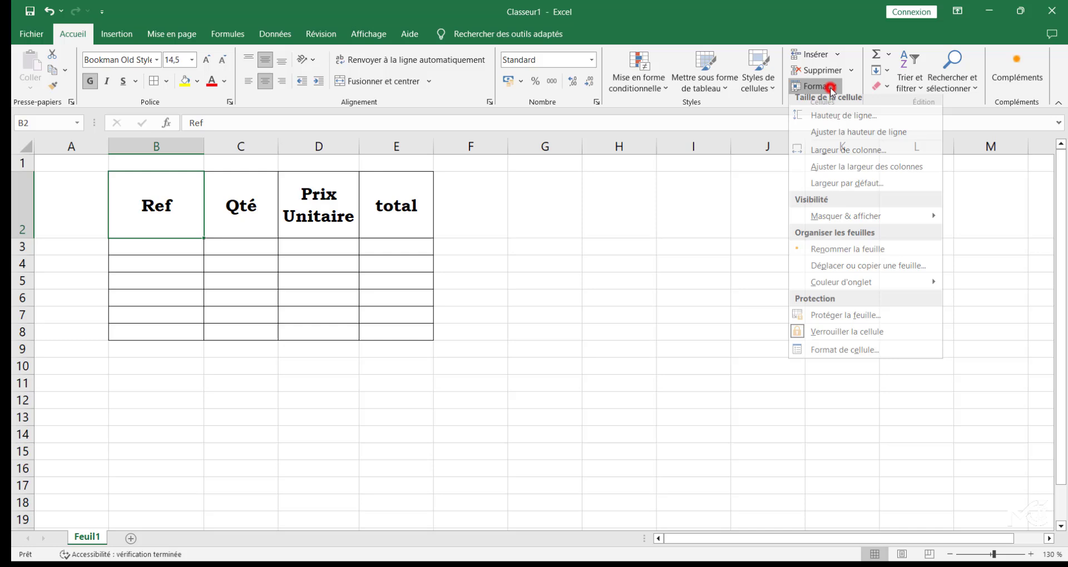
{"action": "left_click", "coordinate": [865, 159]}
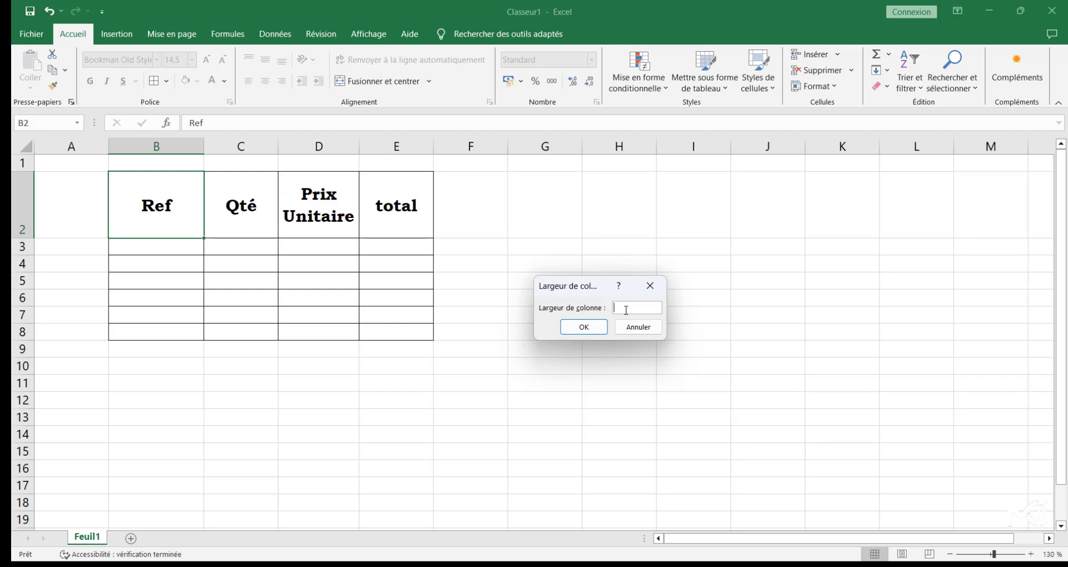
{"action": "key", "text": "Return"}
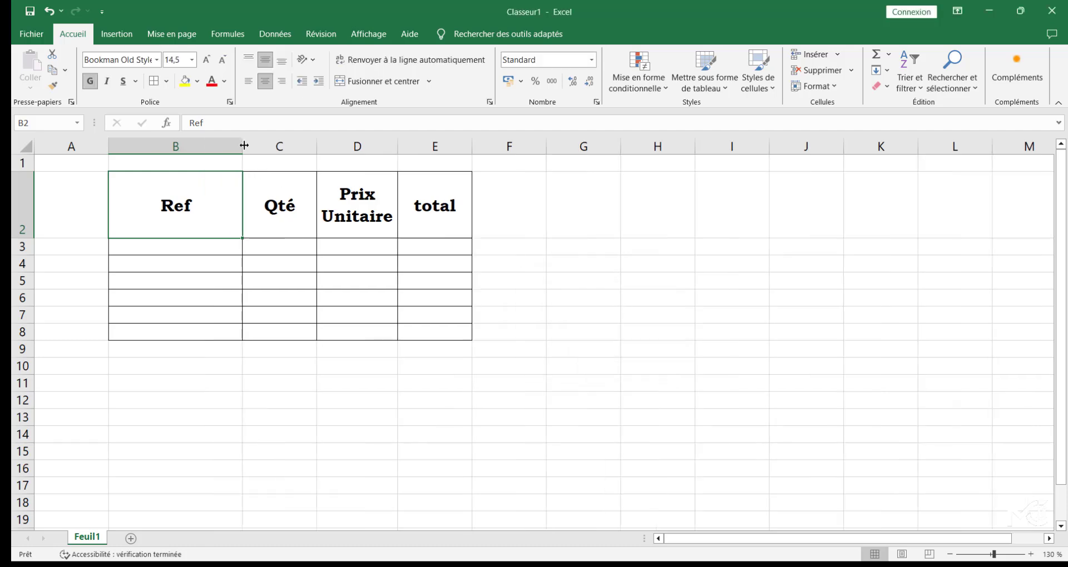
{"action": "left_click_drag", "start_coordinate": [243, 150], "coordinate": [318, 161]}
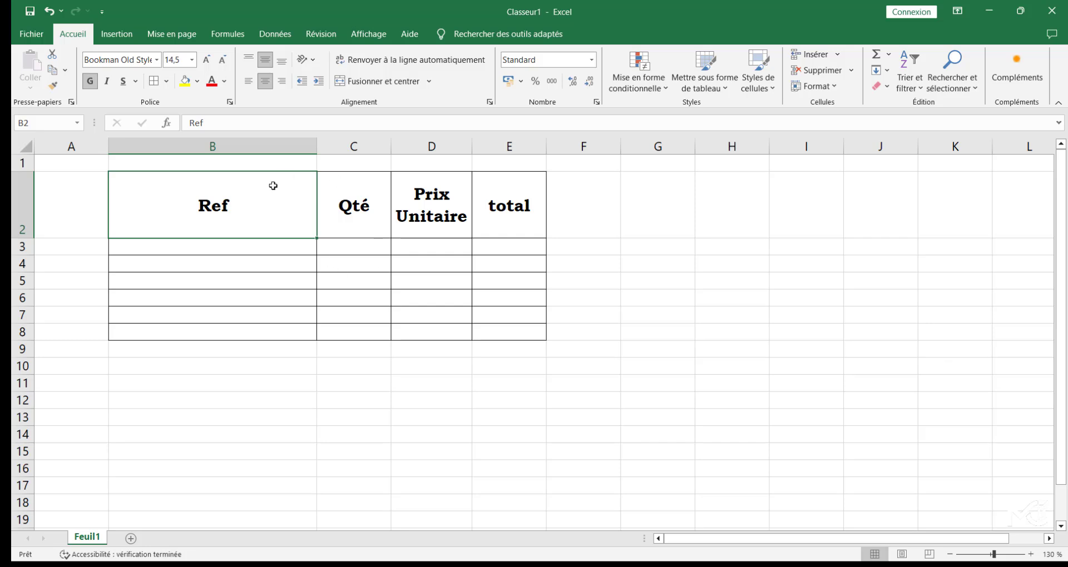
{"action": "left_click", "coordinate": [699, 444]}
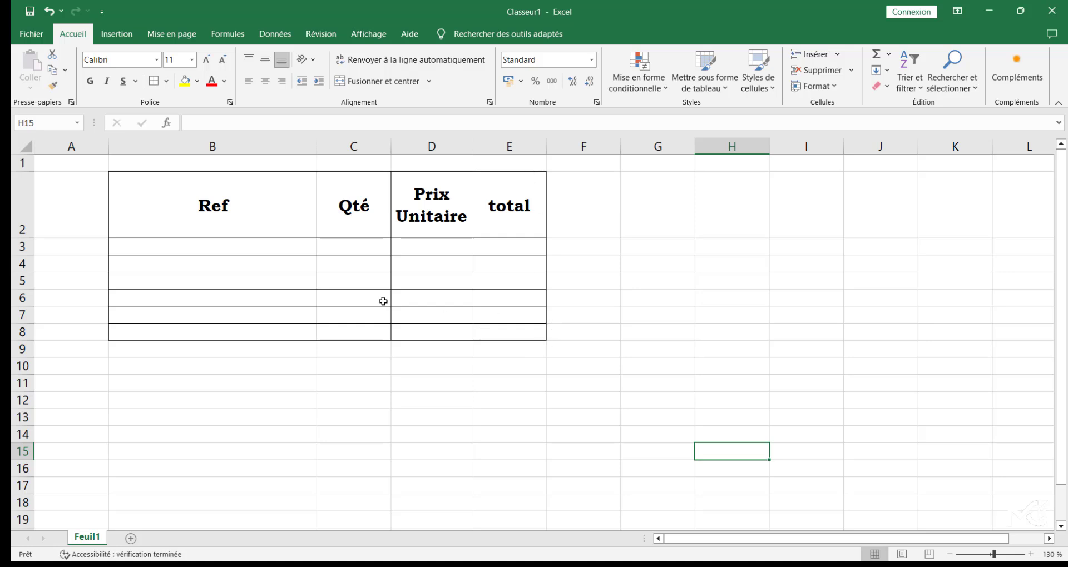
Fill the header cells B2:E2 with a light blue theme colour.
{"action": "left_click_drag", "start_coordinate": [183, 190], "coordinate": [490, 213]}
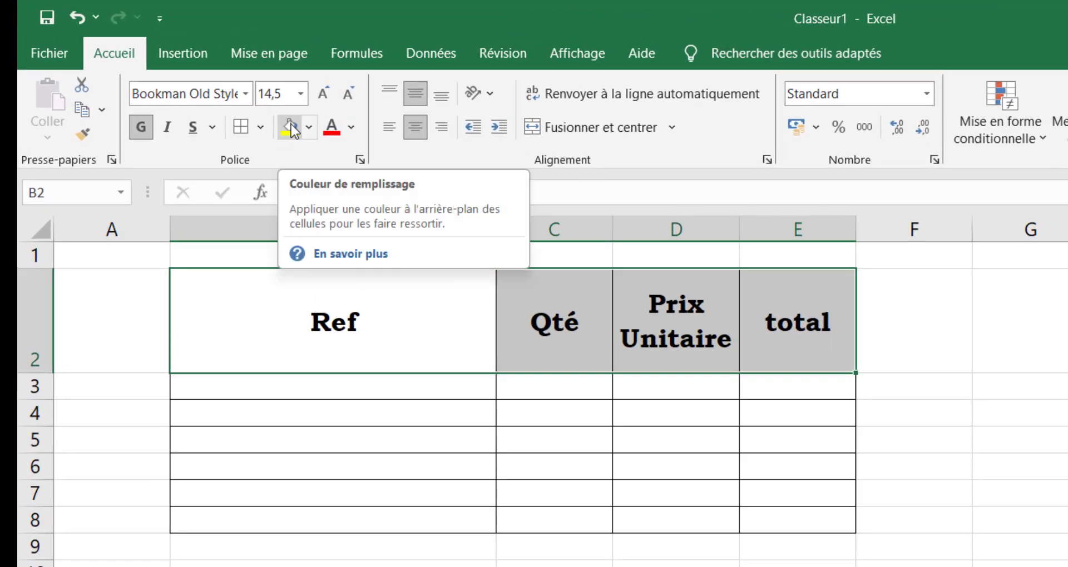
{"action": "left_click", "coordinate": [309, 127]}
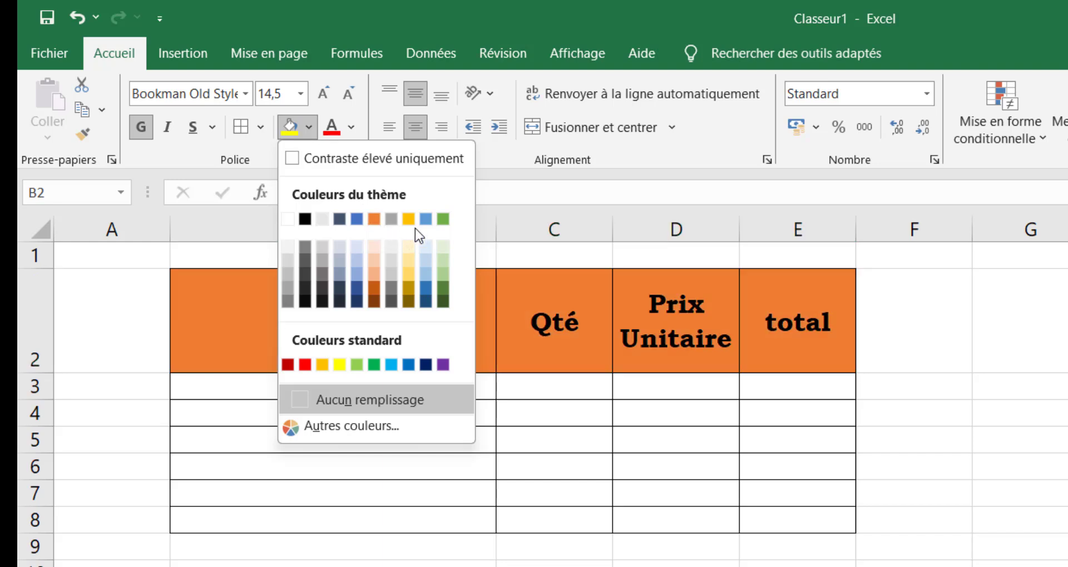
{"action": "left_click", "coordinate": [428, 270]}
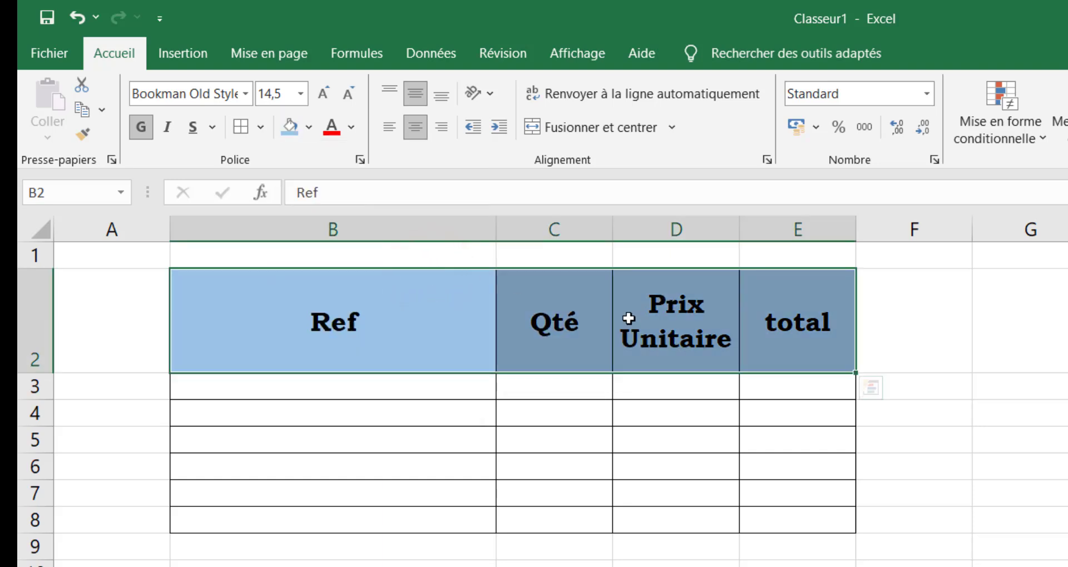
{"action": "left_click", "coordinate": [1025, 423]}
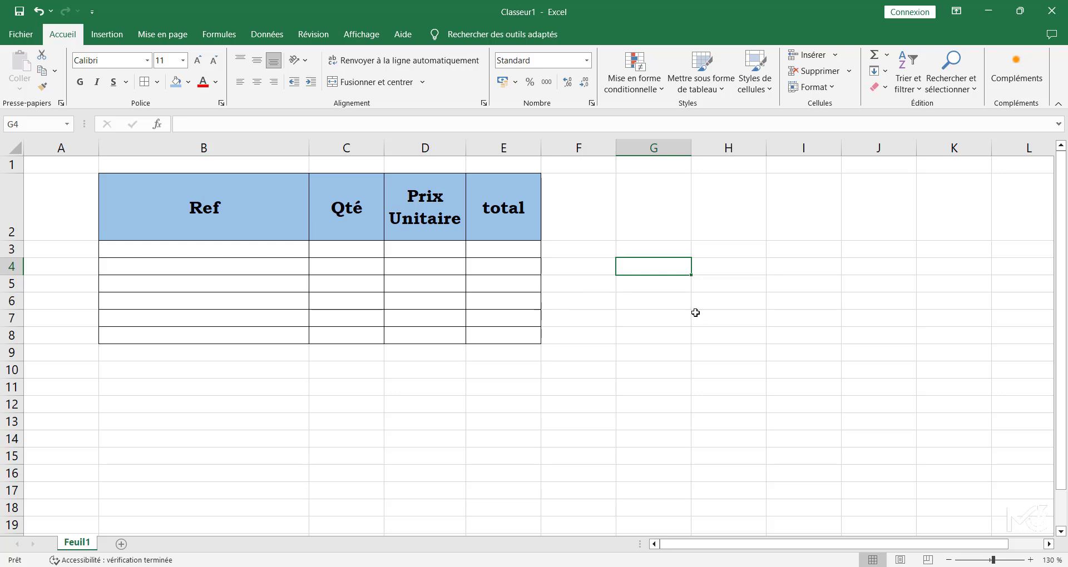
Apply all borders to the empty range G5:L14 to create a second table grid.
{"action": "left_click", "coordinate": [677, 300]}
{"action": "left_click_drag", "start_coordinate": [642, 285], "coordinate": [1005, 433]}
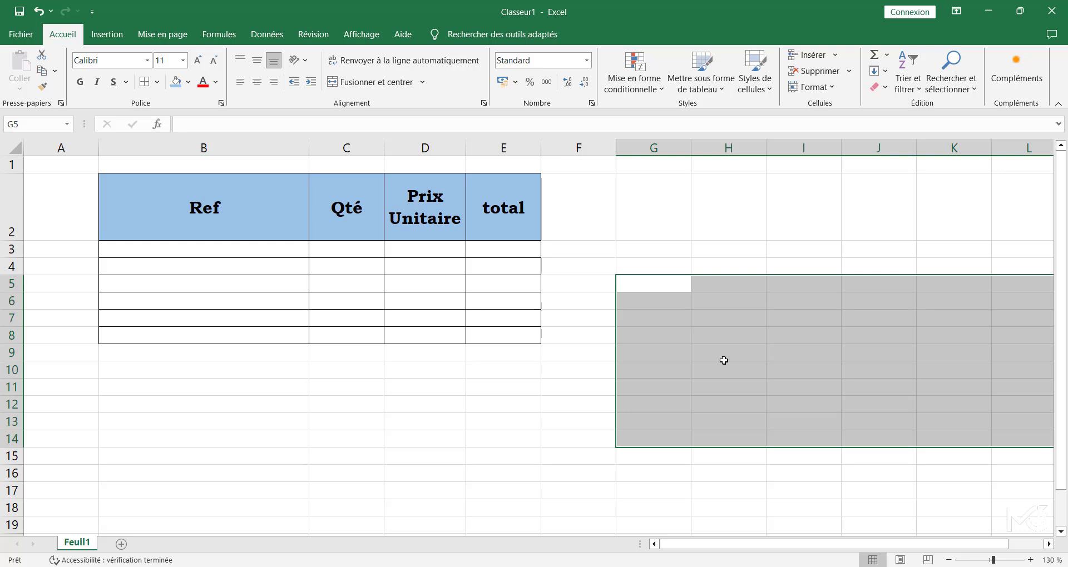
{"action": "scroll", "coordinate": [724, 361], "scroll_direction": "right", "scroll_amount": 1}
{"action": "scroll", "coordinate": [724, 360], "scroll_direction": "right", "scroll_amount": 1}
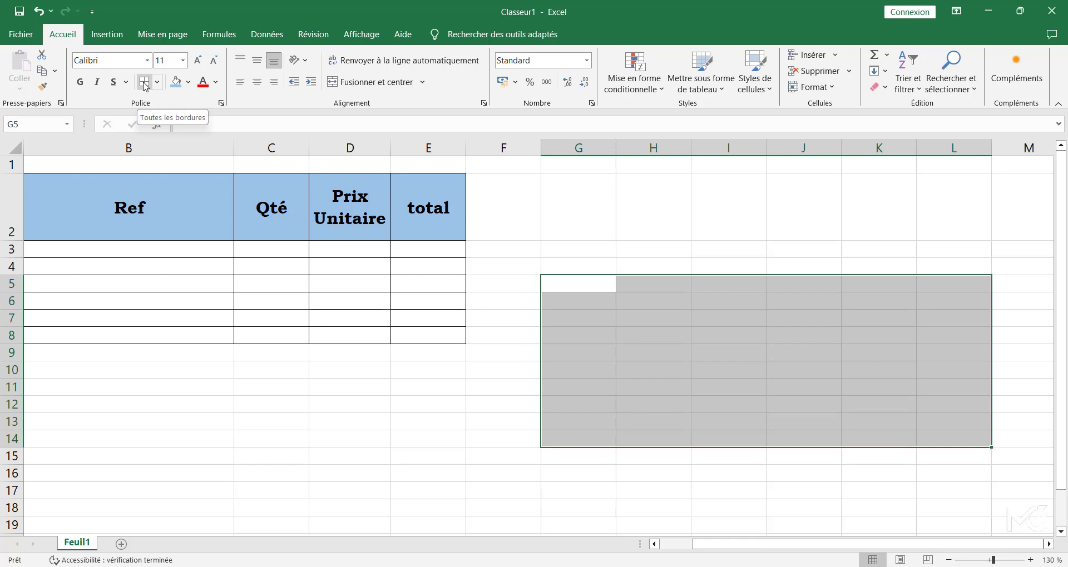
{"action": "left_click", "coordinate": [156, 83]}
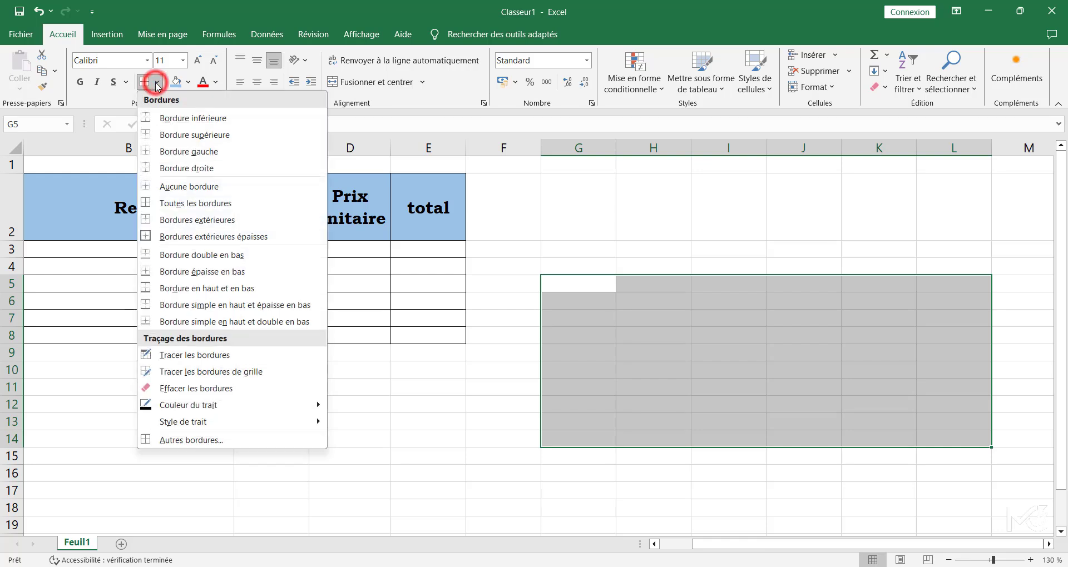
{"action": "left_click", "coordinate": [189, 203]}
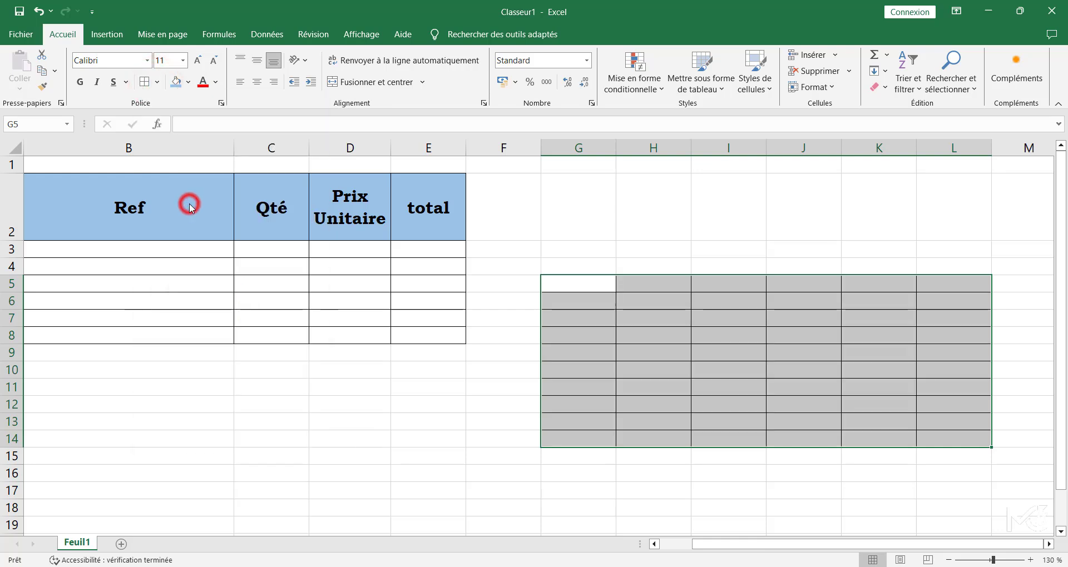
{"action": "left_click", "coordinate": [869, 233]}
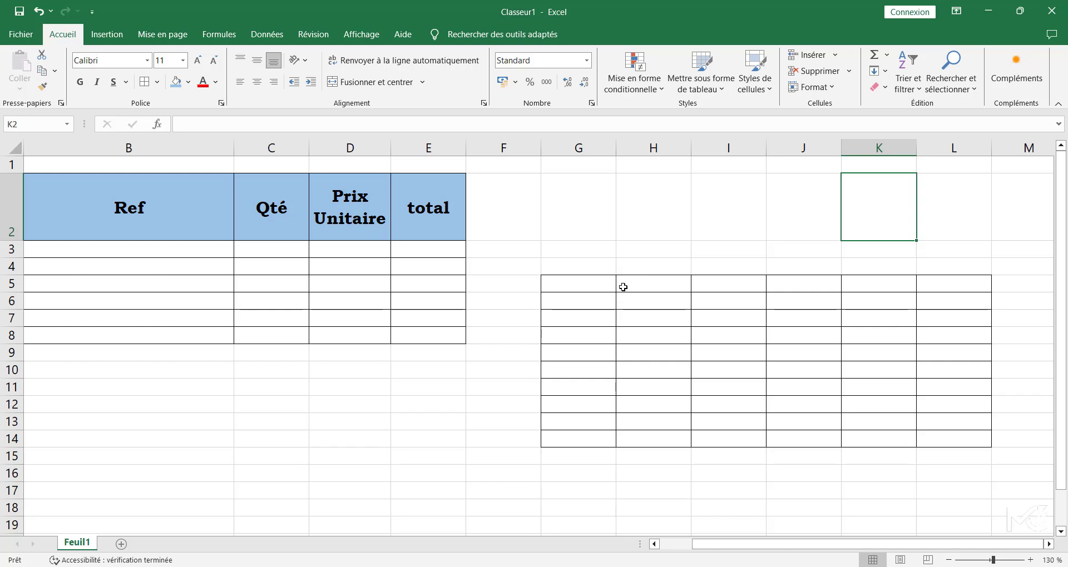
Fill cells G5:H5 of the second table with gold and cells G11:H14 with a very light blue theme colour.
{"action": "left_click_drag", "start_coordinate": [588, 284], "coordinate": [626, 284]}
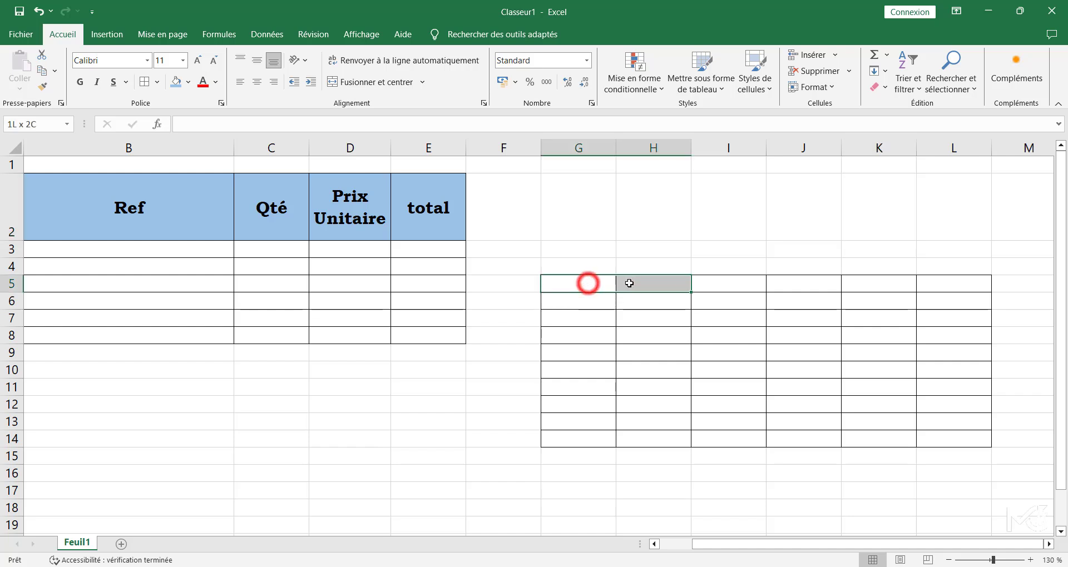
{"action": "left_click", "coordinate": [189, 82]}
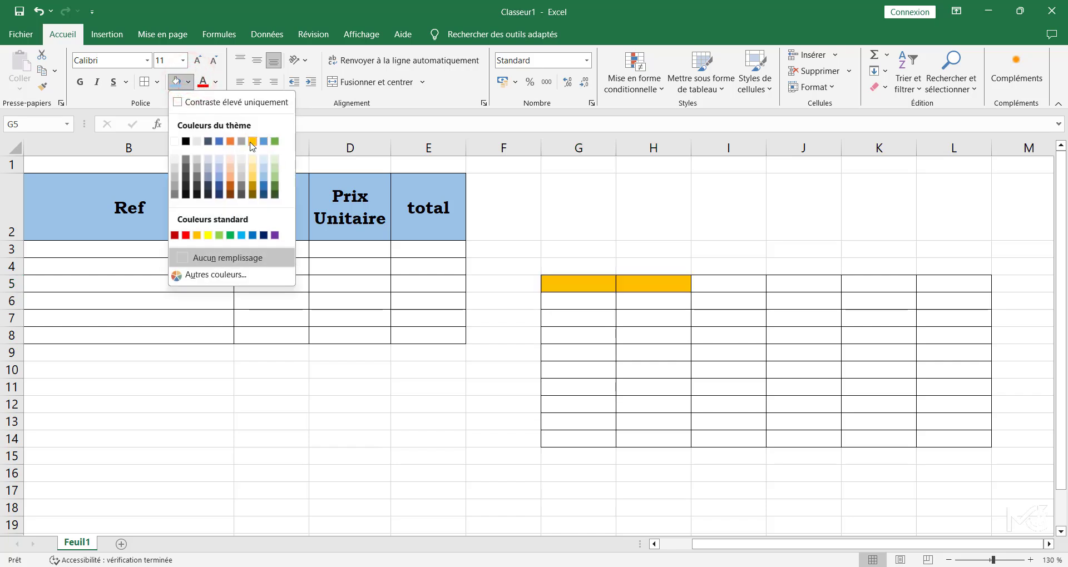
{"action": "left_click", "coordinate": [252, 141]}
{"action": "left_click", "coordinate": [692, 384]}
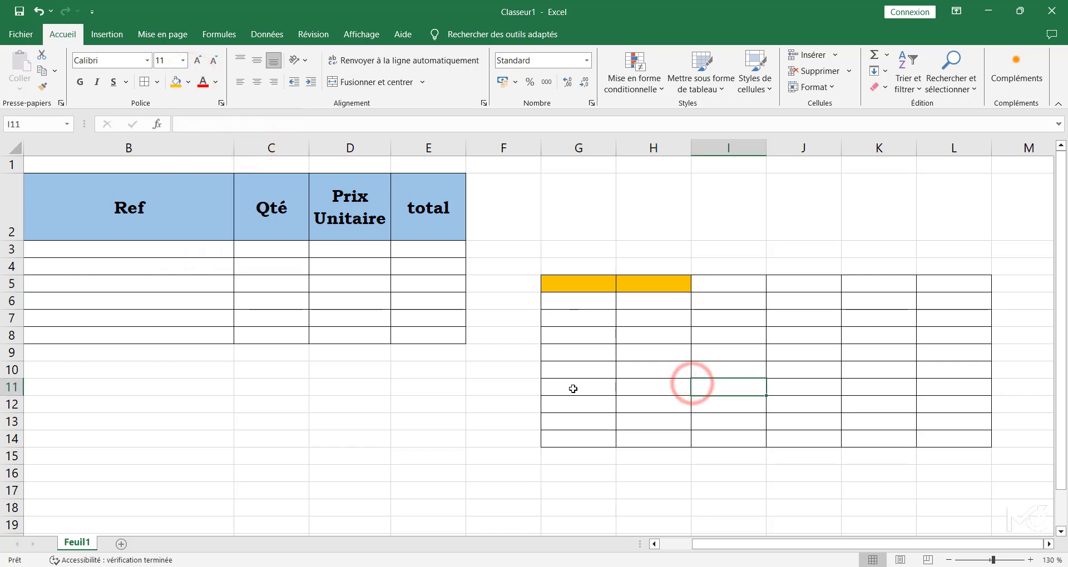
{"action": "left_click_drag", "start_coordinate": [574, 390], "coordinate": [650, 442]}
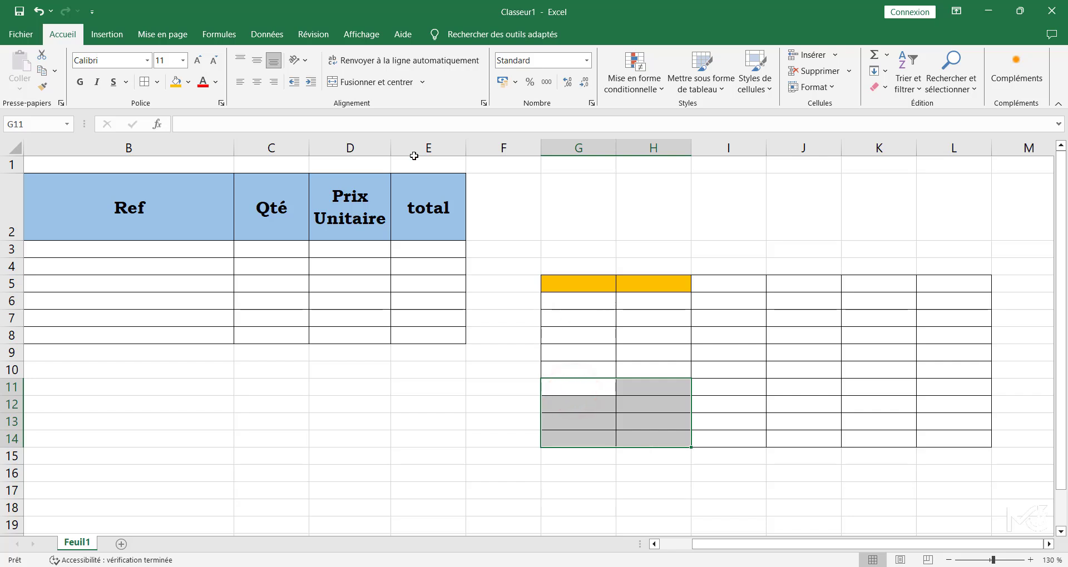
{"action": "left_click", "coordinate": [192, 83]}
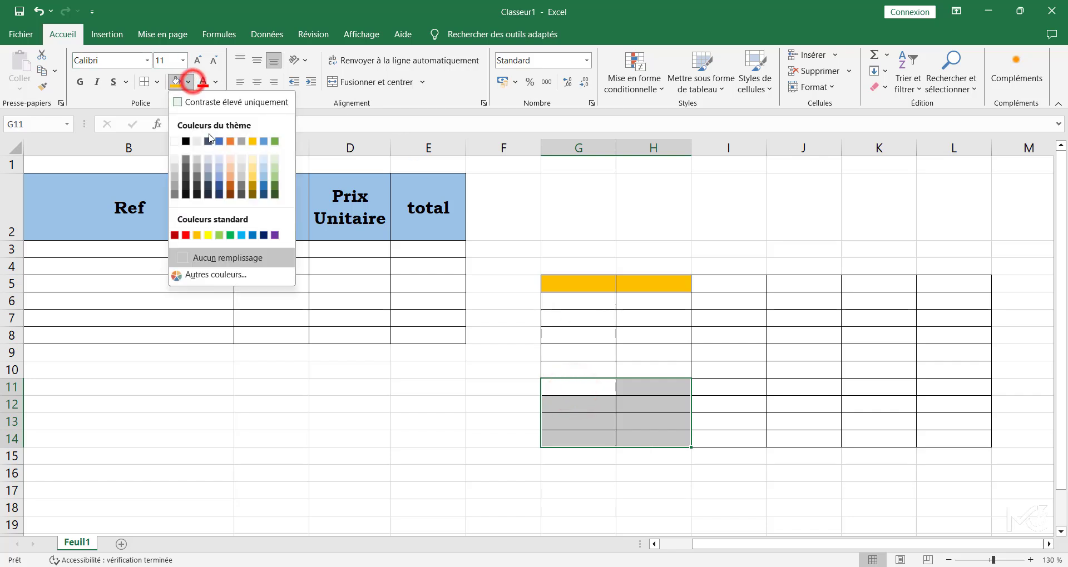
{"action": "left_click", "coordinate": [219, 159]}
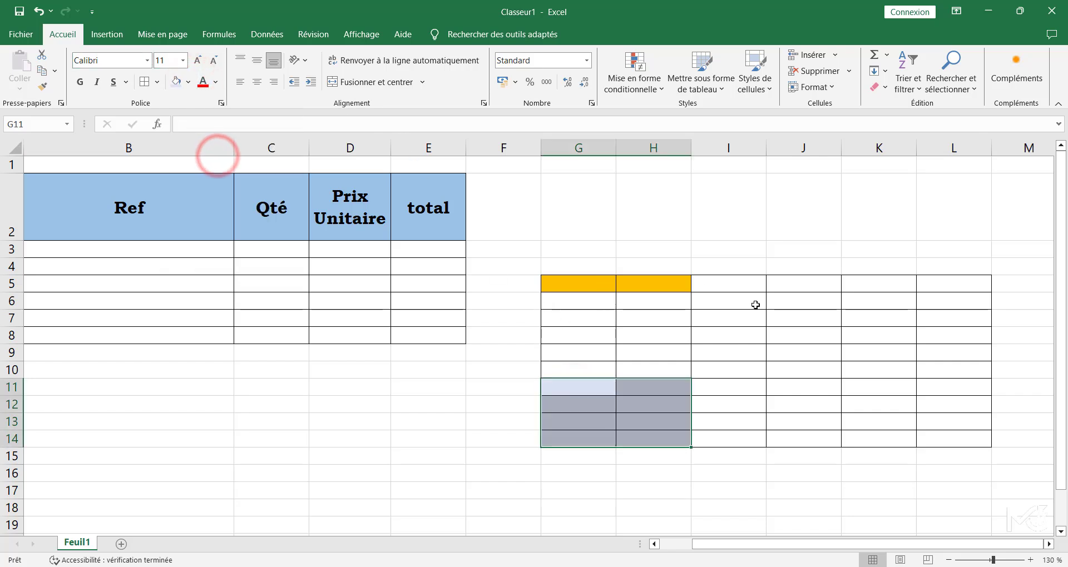
Fill cells J7:K8 of the second table with pale gold and cells J10:L11 with medium grey.
{"action": "left_click_drag", "start_coordinate": [785, 323], "coordinate": [898, 333]}
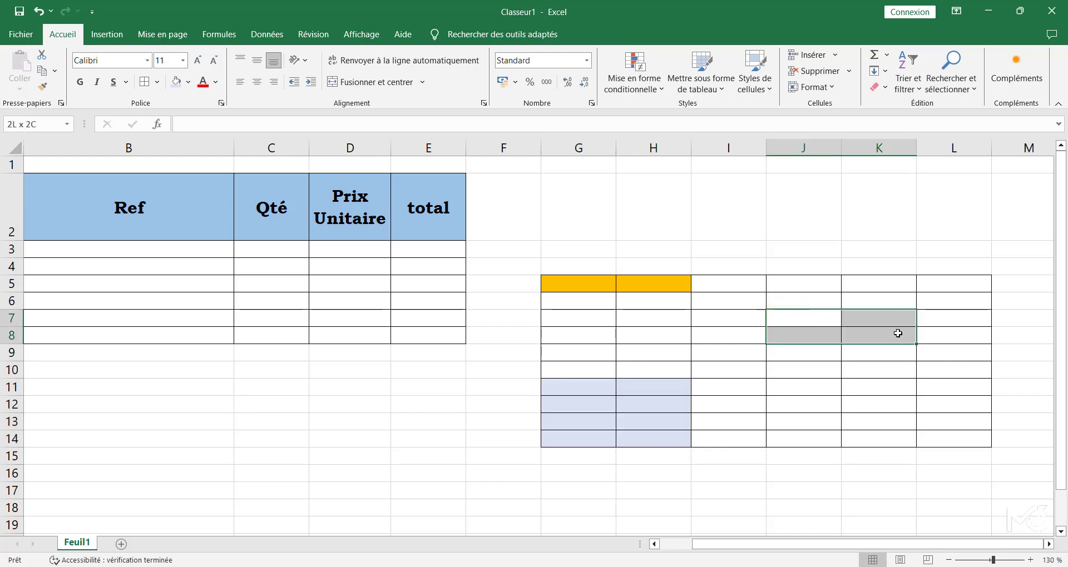
{"action": "left_click", "coordinate": [189, 82]}
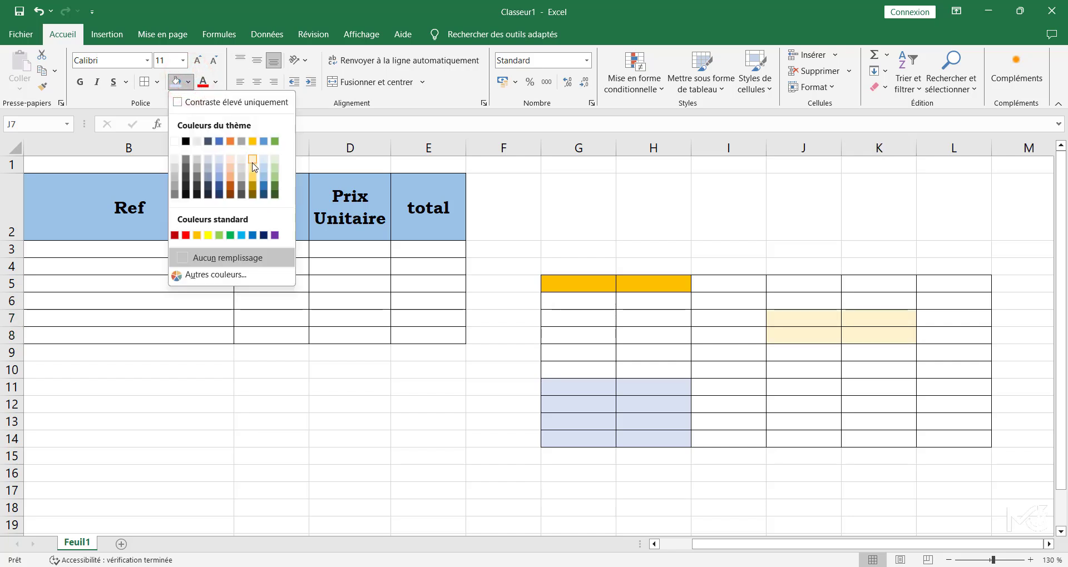
{"action": "left_click", "coordinate": [253, 165]}
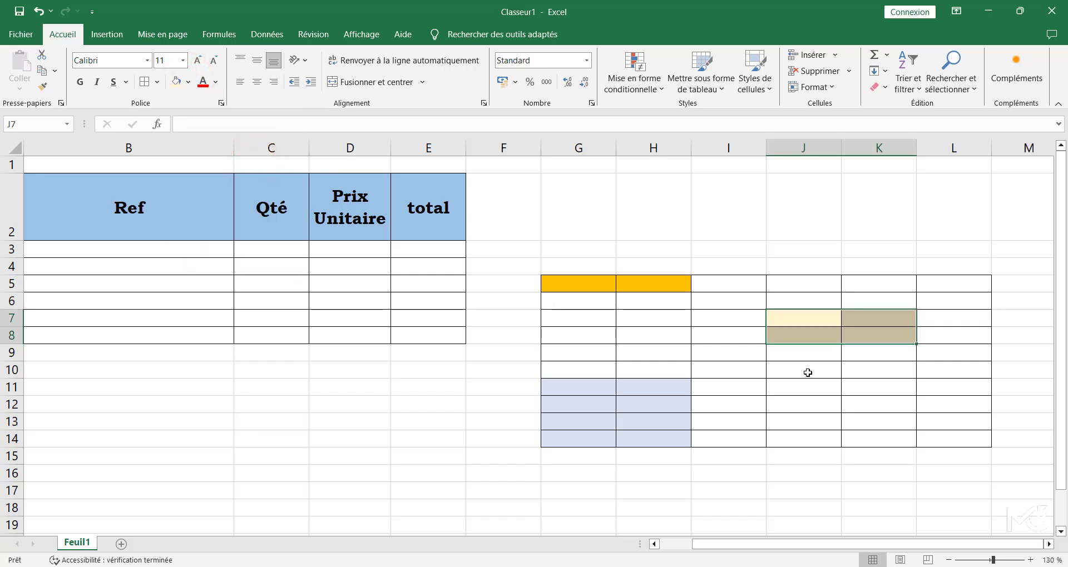
{"action": "left_click_drag", "start_coordinate": [822, 375], "coordinate": [950, 385]}
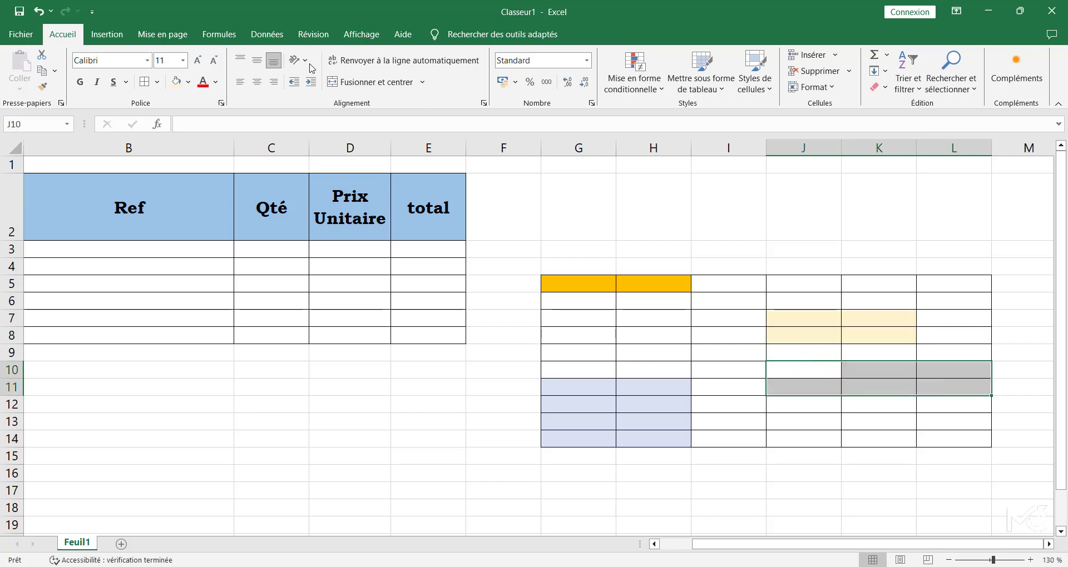
{"action": "left_click", "coordinate": [191, 84]}
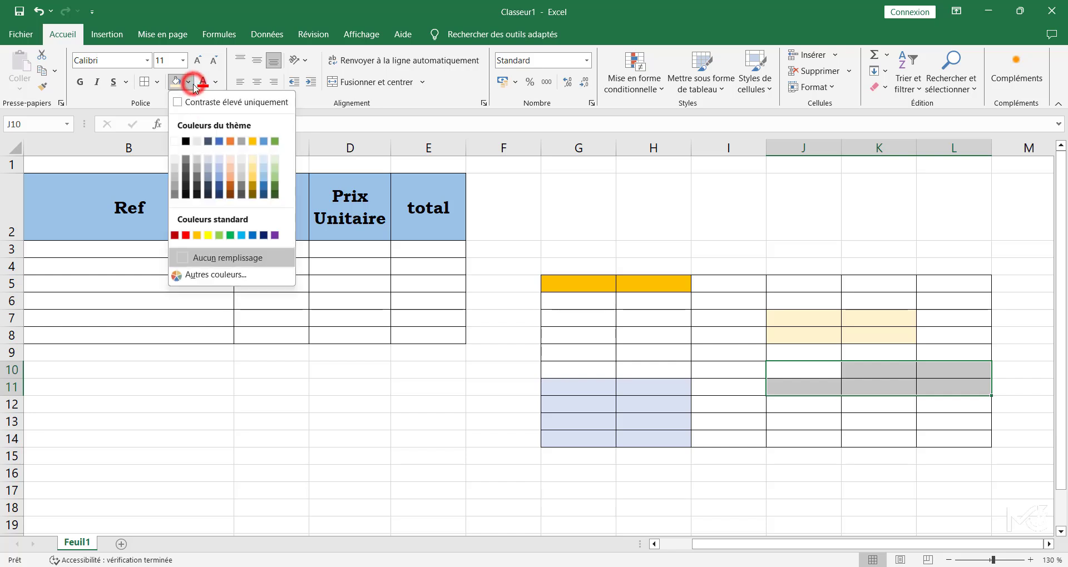
{"action": "left_click", "coordinate": [200, 172]}
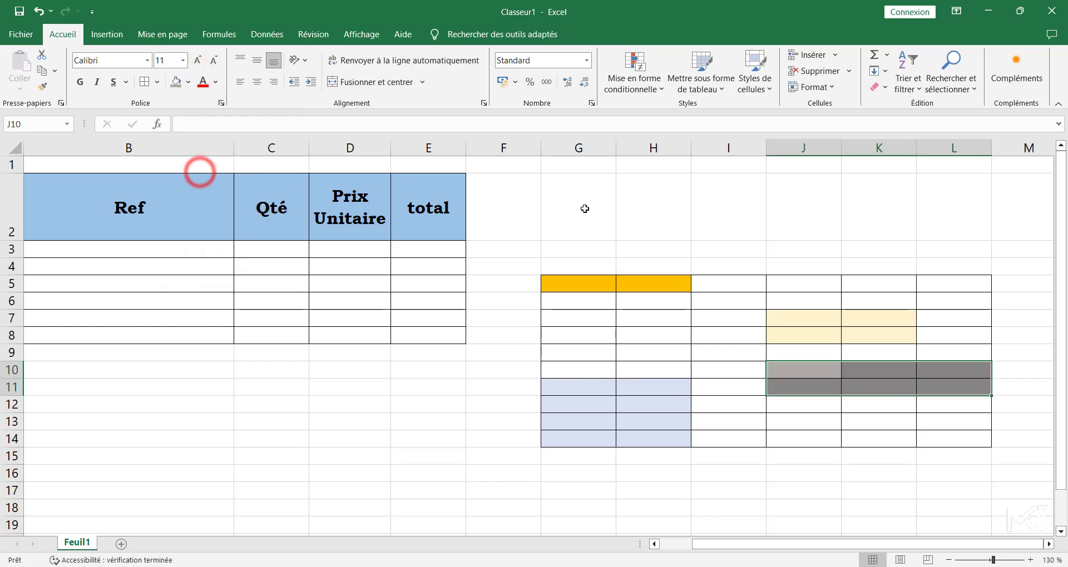
{"action": "left_click", "coordinate": [741, 207]}
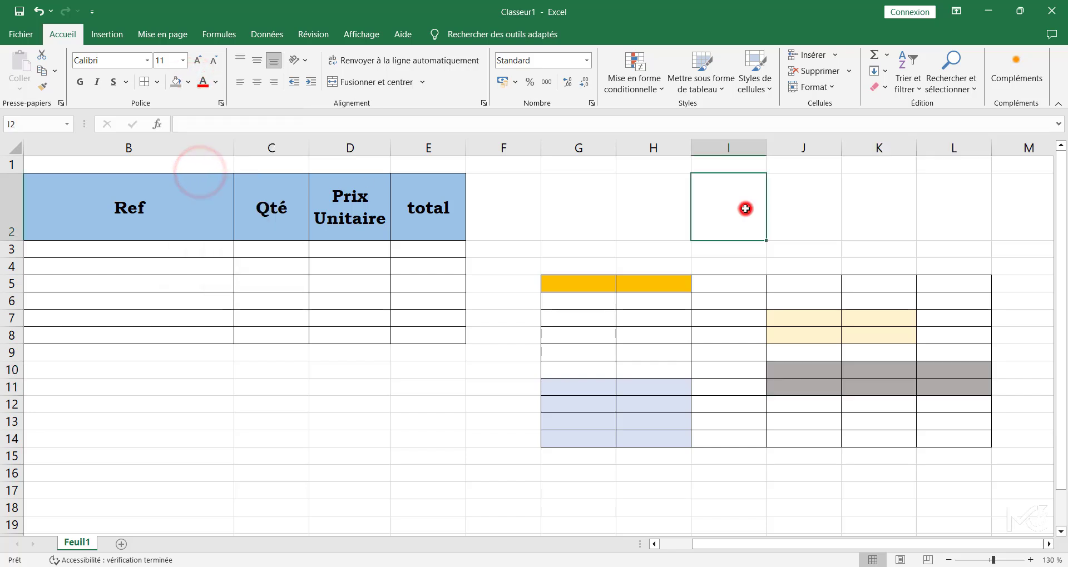
Merge cells G5:H5 of the second table with the merge option that does not centre the content.
{"action": "left_click", "coordinate": [577, 288]}
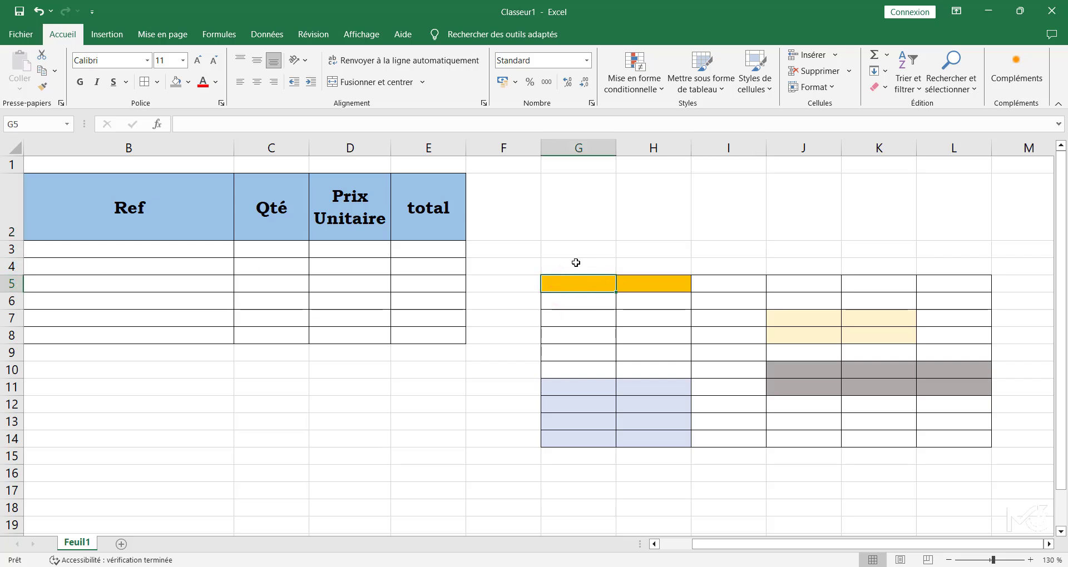
{"action": "left_click", "coordinate": [677, 261]}
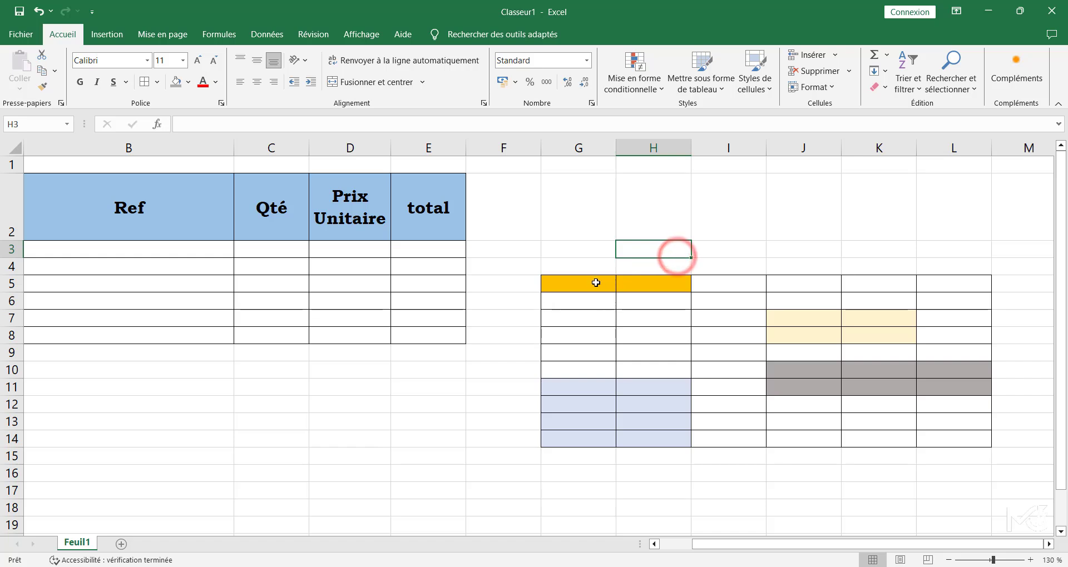
{"action": "left_click_drag", "start_coordinate": [589, 282], "coordinate": [644, 283]}
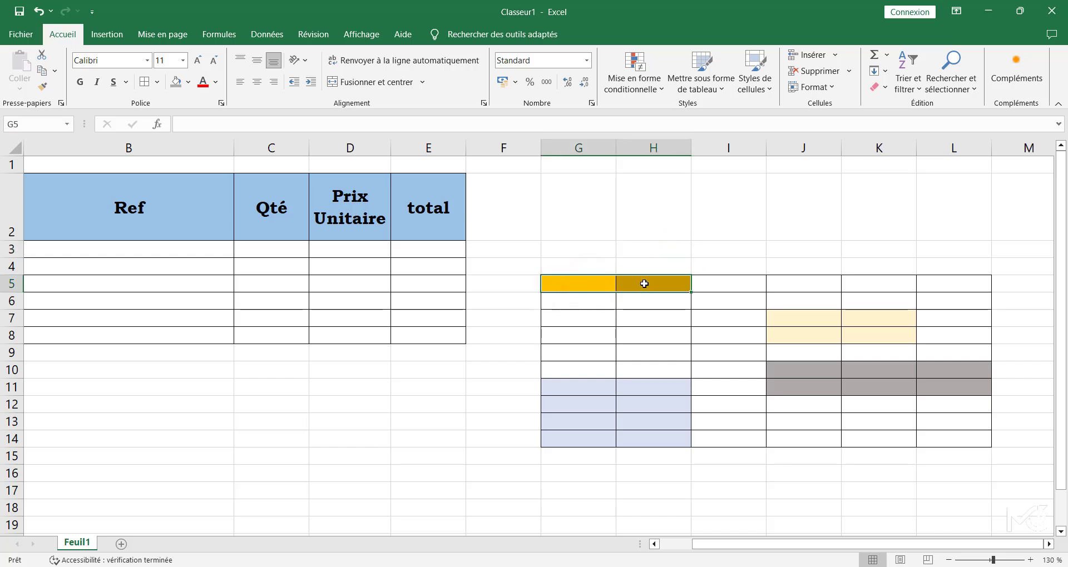
{"action": "left_click", "coordinate": [748, 238]}
{"action": "left_click_drag", "start_coordinate": [568, 285], "coordinate": [636, 289]}
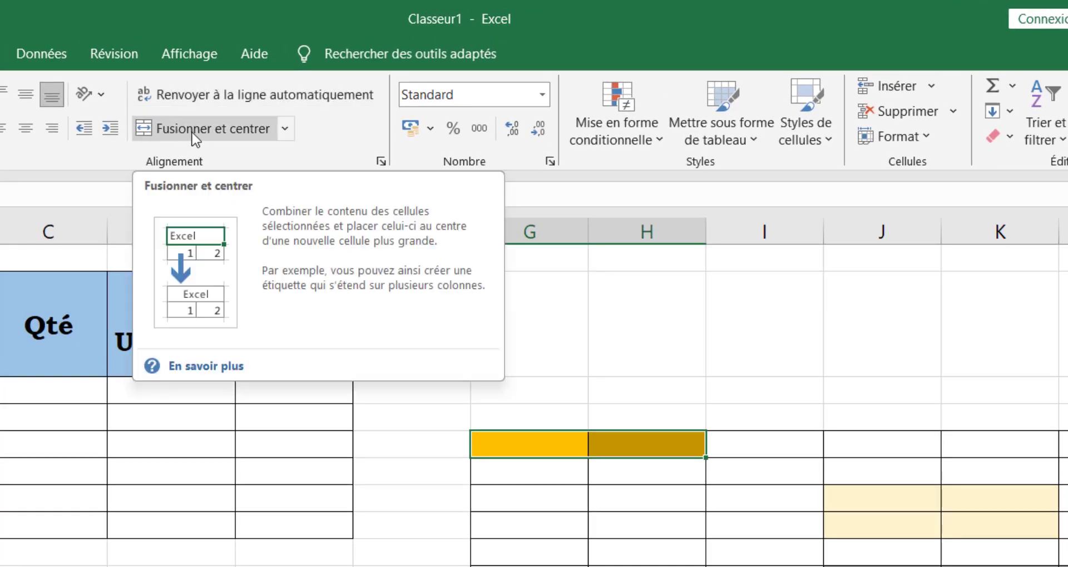
{"action": "left_click", "coordinate": [286, 132]}
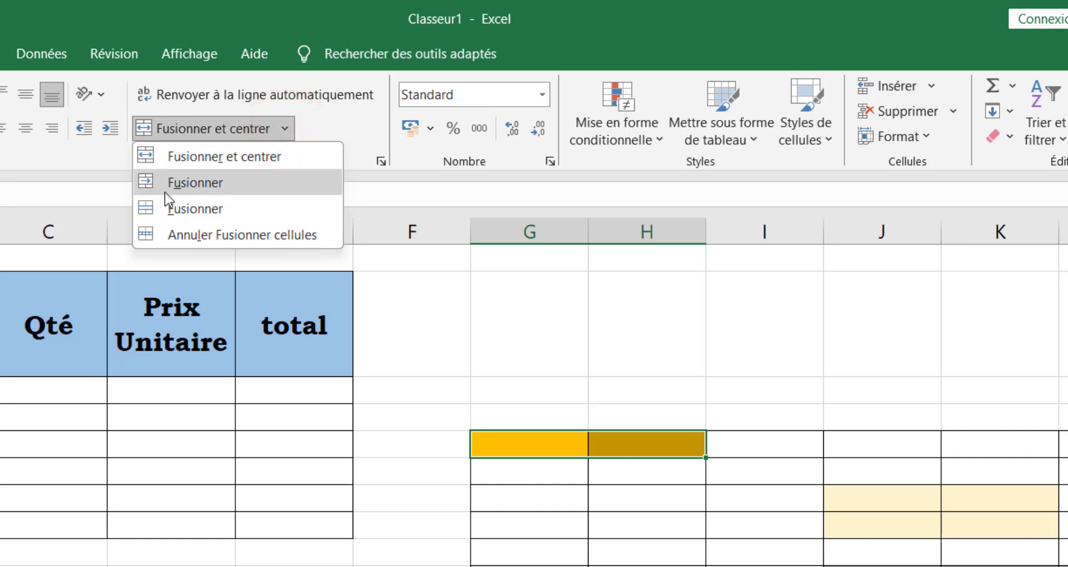
{"action": "left_click", "coordinate": [213, 184]}
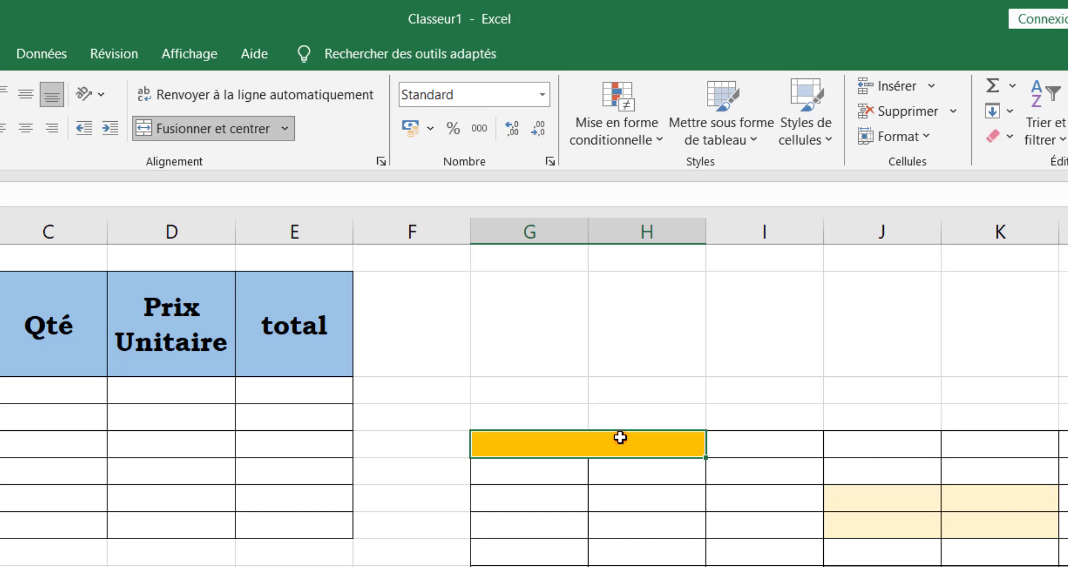
Enter "MaliCode" in the merged gold cell G5:H5 and align it left.
{"action": "left_click", "coordinate": [620, 438]}
{"action": "type", "text": "MaliC"}
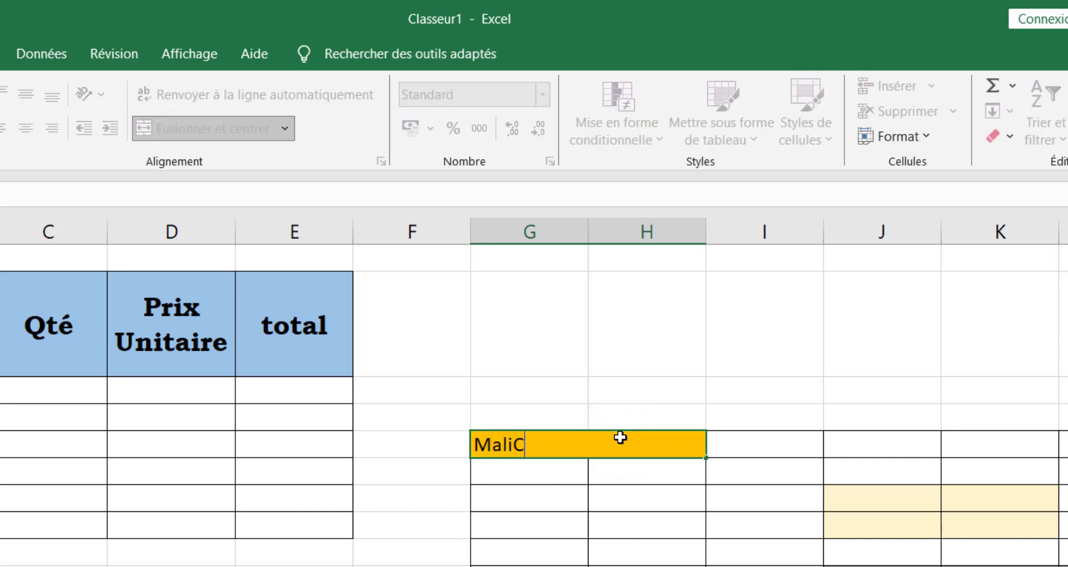
{"action": "type", "text": "ode"}
{"action": "left_click", "coordinate": [696, 387]}
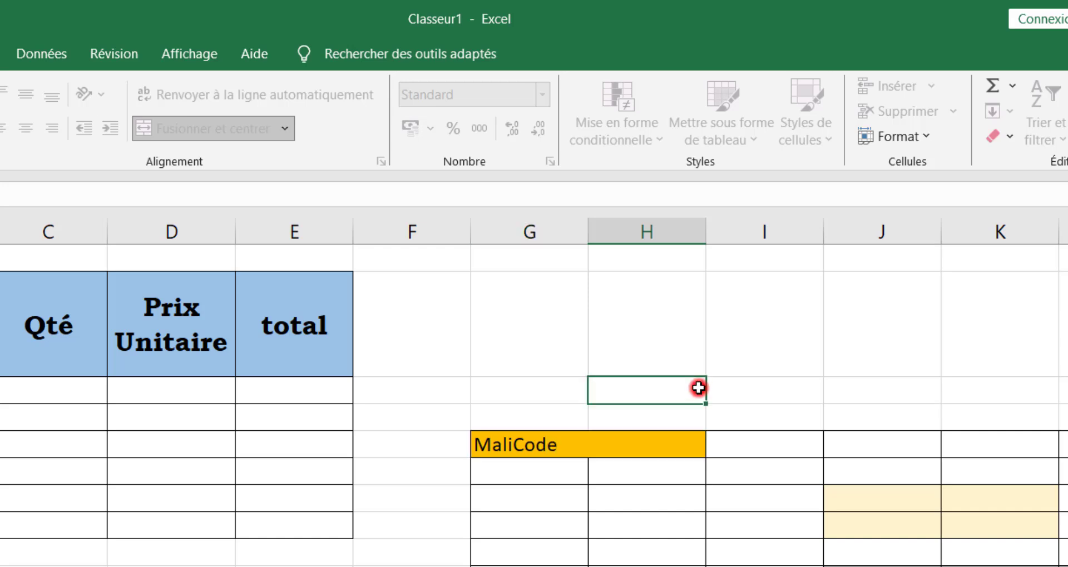
{"action": "left_click", "coordinate": [535, 445]}
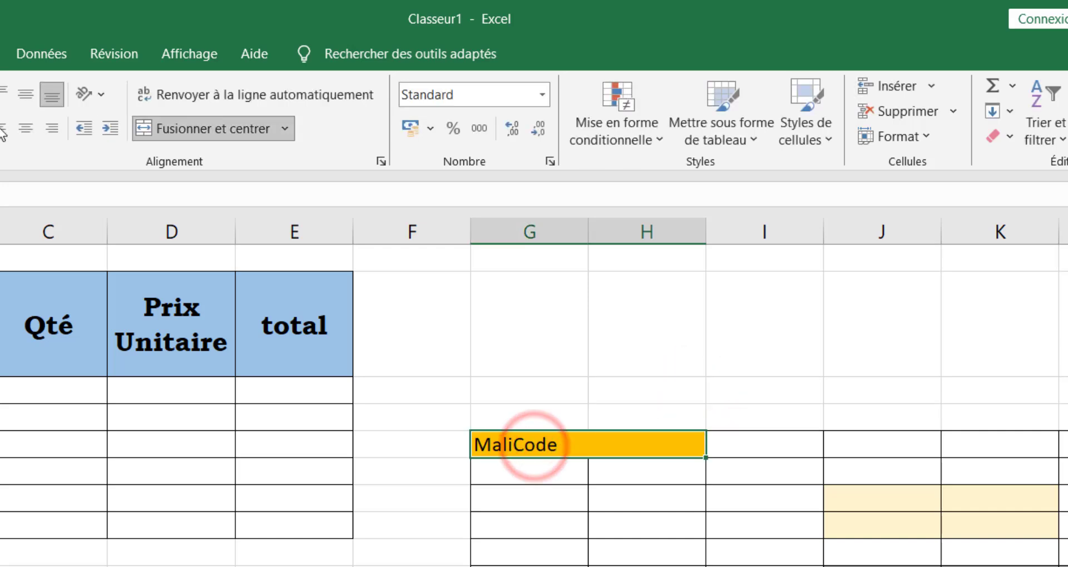
{"action": "left_click", "coordinate": [5, 133]}
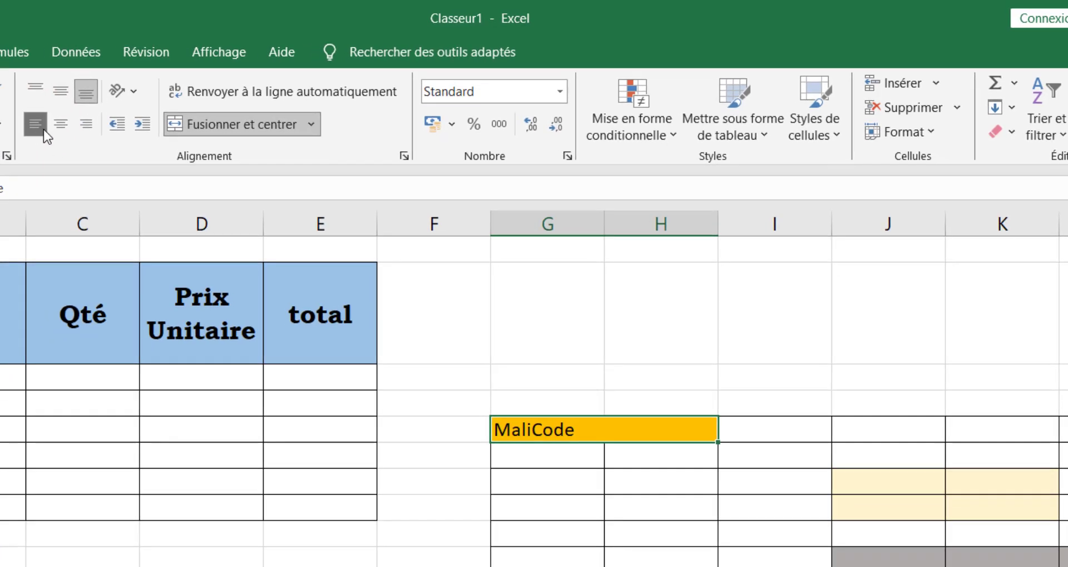
{"action": "left_click", "coordinate": [719, 375]}
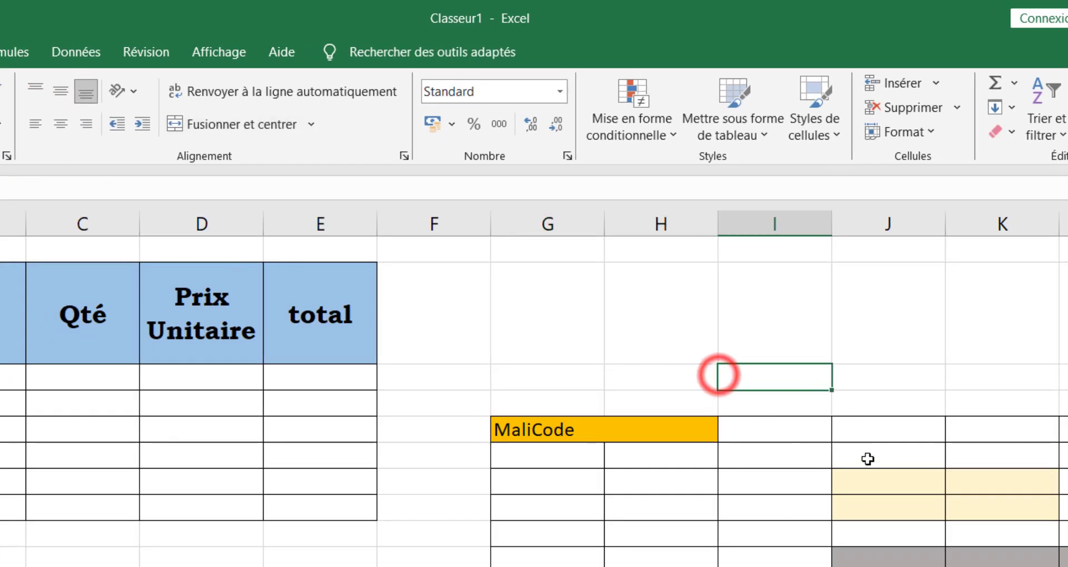
Merge and centre the pale gold cells J7:K8 and enter "MaliCode" in the merged cell.
{"action": "left_click_drag", "start_coordinate": [886, 477], "coordinate": [1008, 506]}
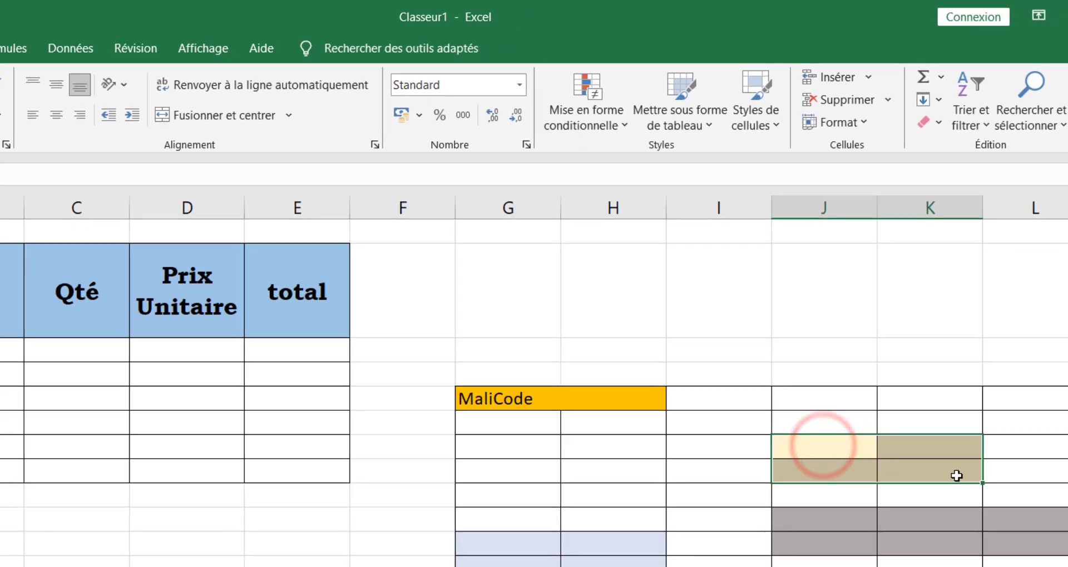
{"action": "left_click", "coordinate": [289, 116]}
{"action": "left_click", "coordinate": [256, 142]}
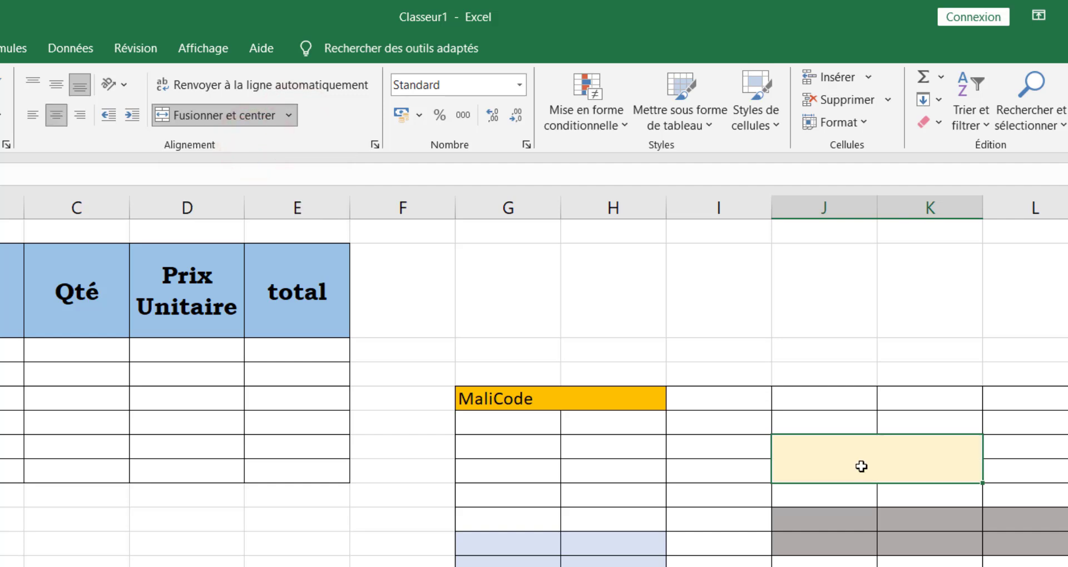
{"action": "type", "text": "MaliC"}
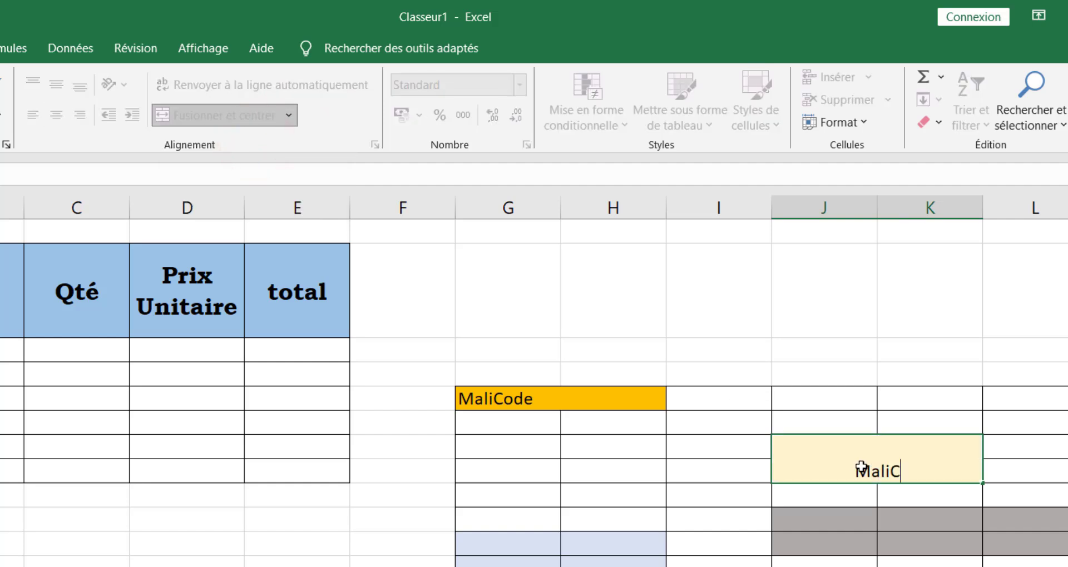
{"action": "type", "text": "ode"}
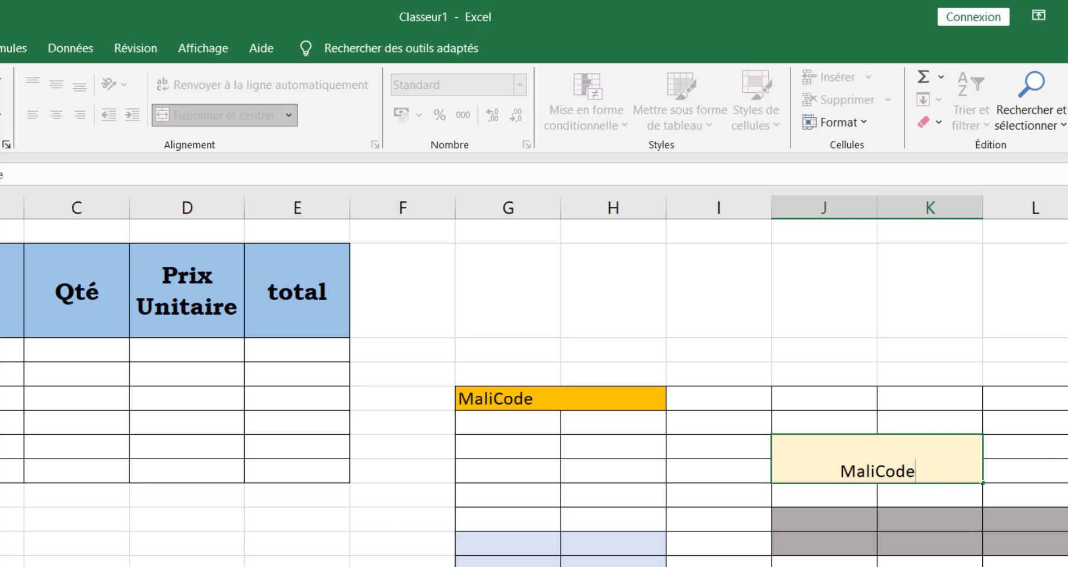
{"action": "key", "text": "Return"}
Merge and centre the light blue cells G11:H14 and the grey cells J10:L11 as two separate blocks.
{"action": "left_click", "coordinate": [509, 547]}
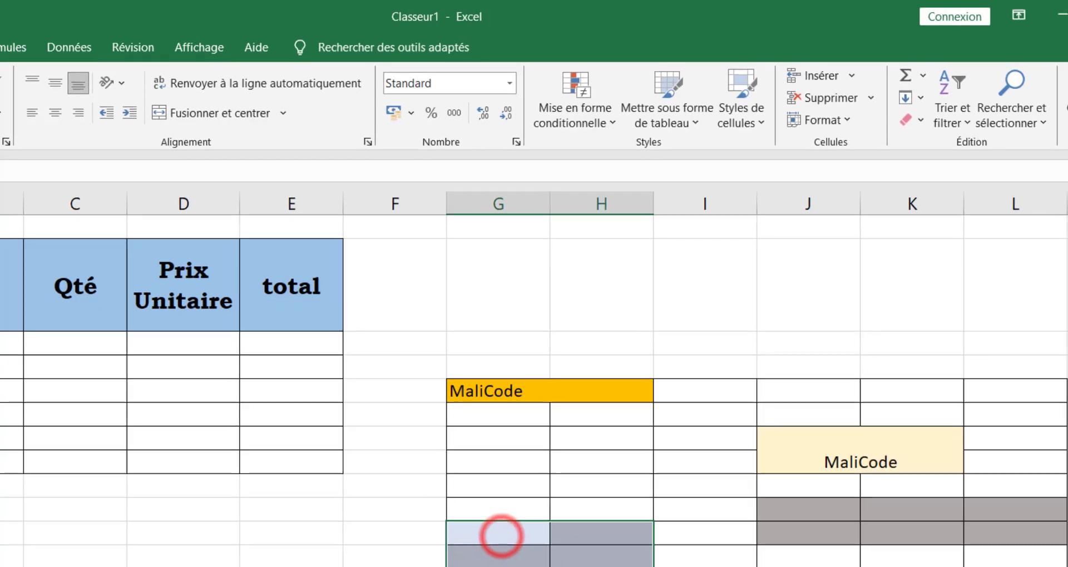
{"action": "left_click_drag", "start_coordinate": [502, 537], "coordinate": [565, 547]}
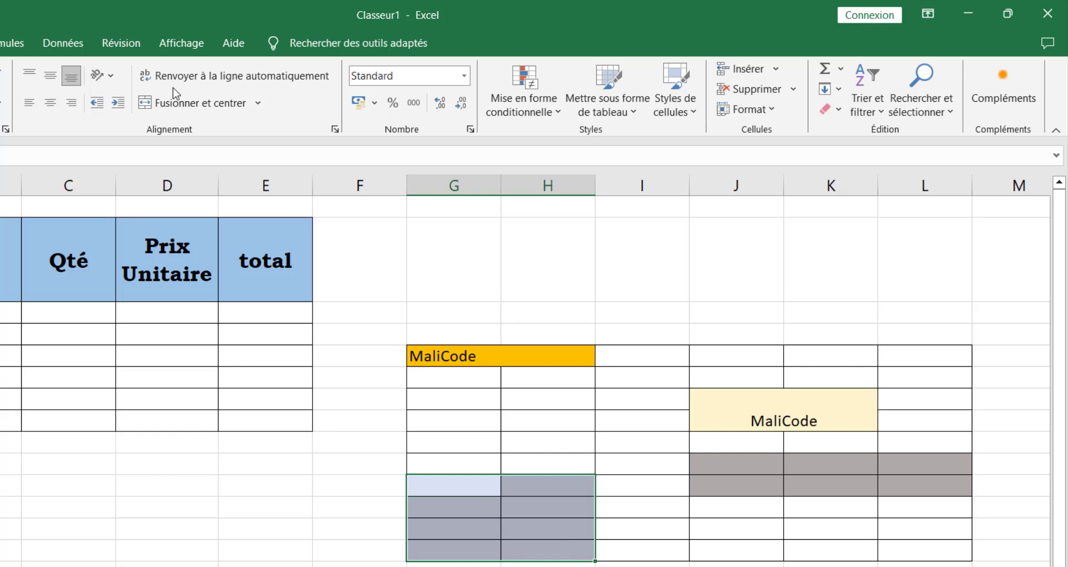
{"action": "left_click", "coordinate": [166, 101]}
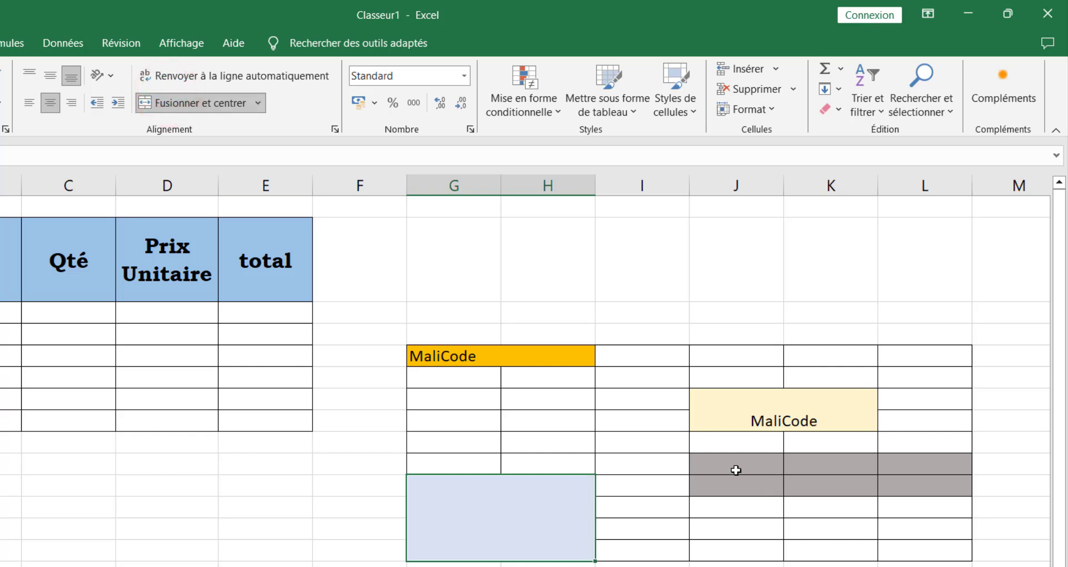
{"action": "left_click_drag", "start_coordinate": [736, 470], "coordinate": [945, 490]}
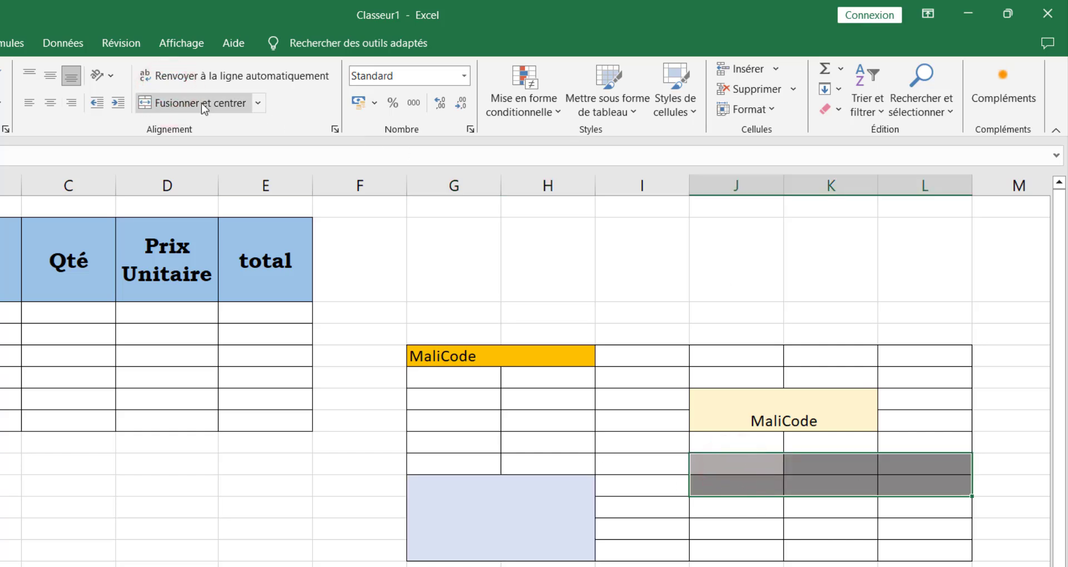
{"action": "left_click", "coordinate": [180, 108]}
{"action": "left_click", "coordinate": [723, 226]}
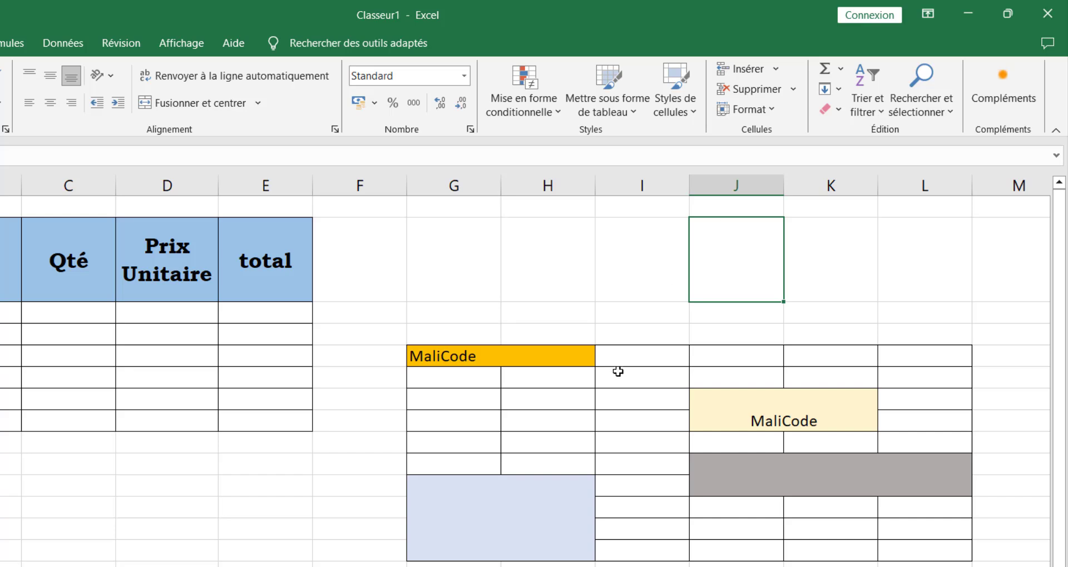
Apply thick outside borders to the merged light blue cell G11:H14.
{"action": "left_click", "coordinate": [470, 493]}
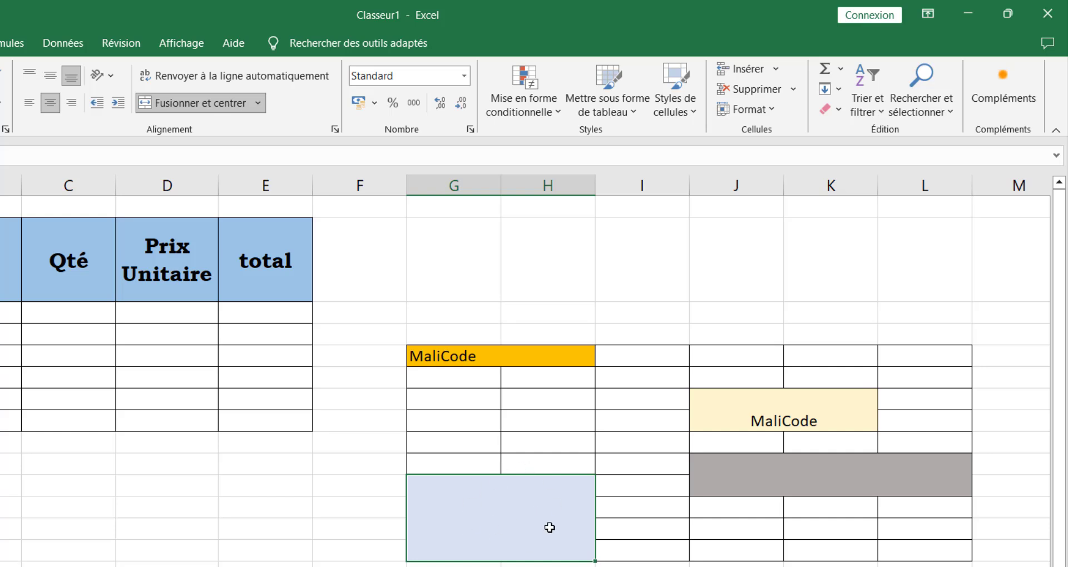
{"action": "left_click", "coordinate": [622, 394]}
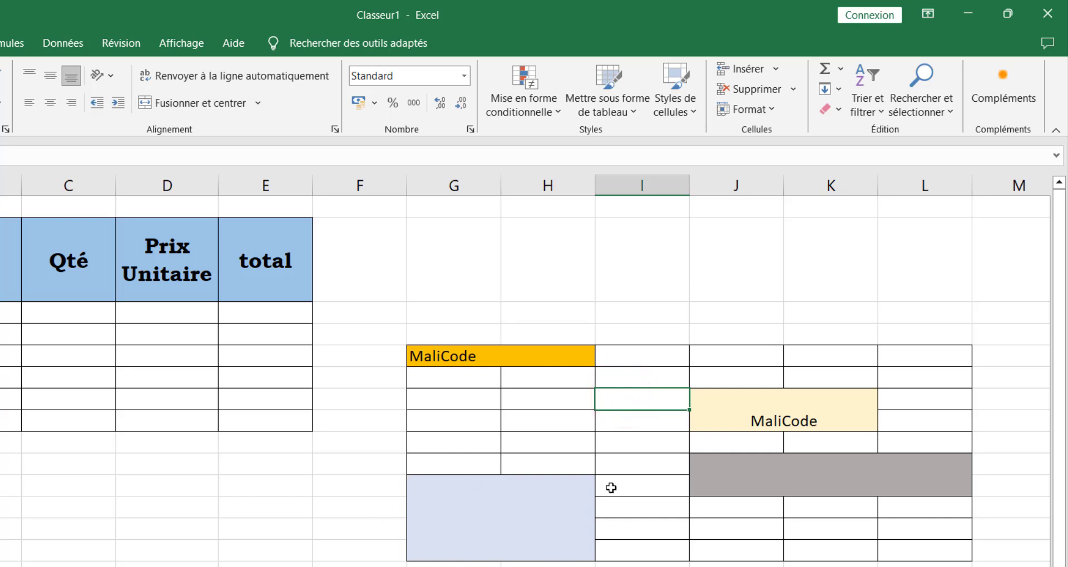
{"action": "left_click", "coordinate": [526, 535]}
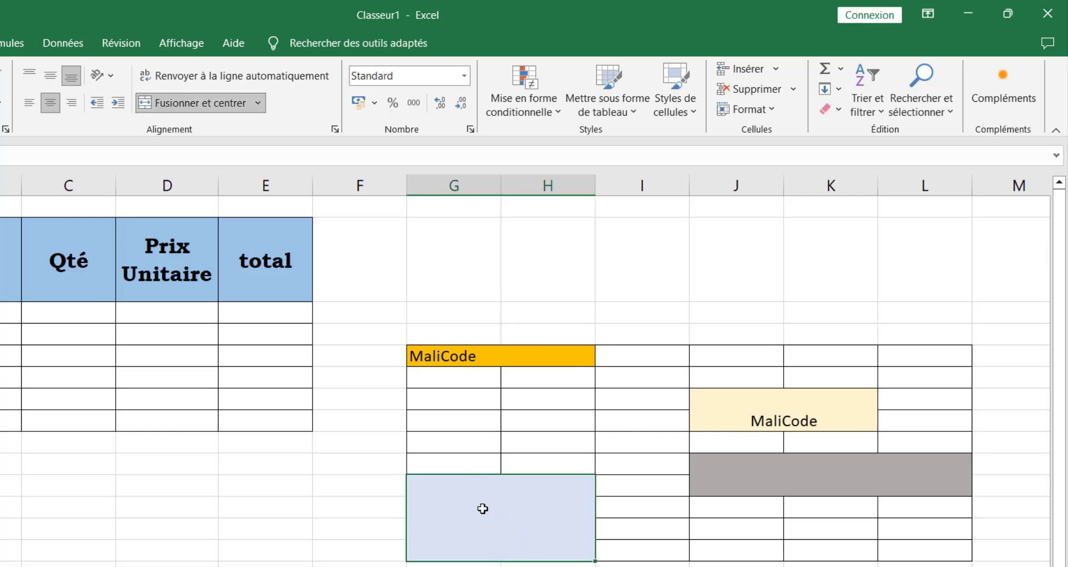
{"action": "left_click", "coordinate": [43, 92]}
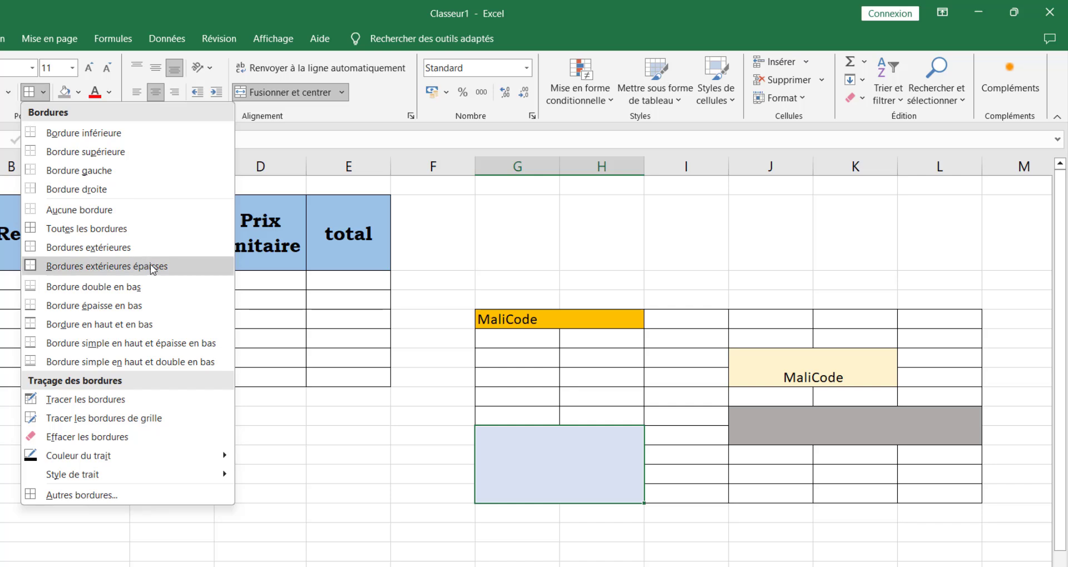
{"action": "left_click", "coordinate": [103, 269]}
{"action": "left_click", "coordinate": [708, 256]}
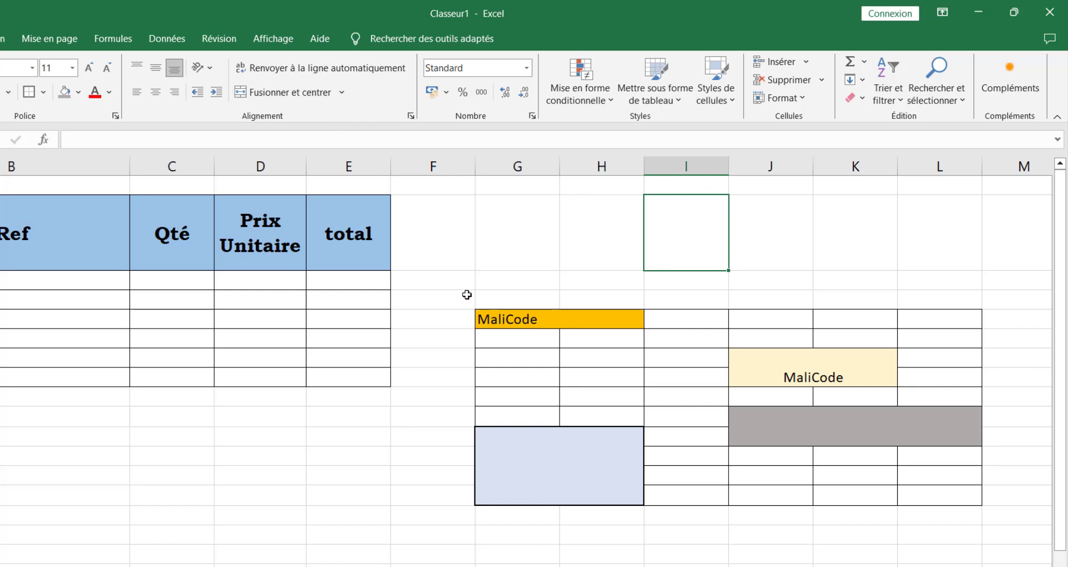
Select the range G3:L14 covering the whole second table.
{"action": "left_click_drag", "start_coordinate": [467, 295], "coordinate": [489, 294]}
{"action": "left_click", "coordinate": [645, 264]}
{"action": "mouse_move", "coordinate": [483, 278]}
{"action": "left_mouse_down"}
{"action": "mouse_move", "coordinate": [687, 420]}
{"action": "mouse_move", "coordinate": [891, 477]}
{"action": "left_mouse_up"}
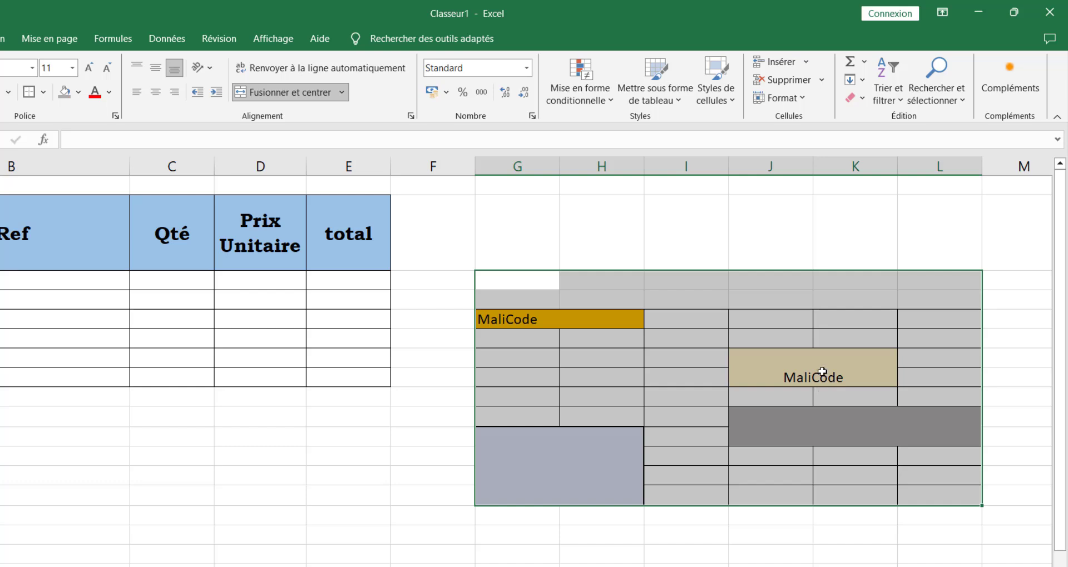
{"action": "left_click", "coordinate": [822, 79]}
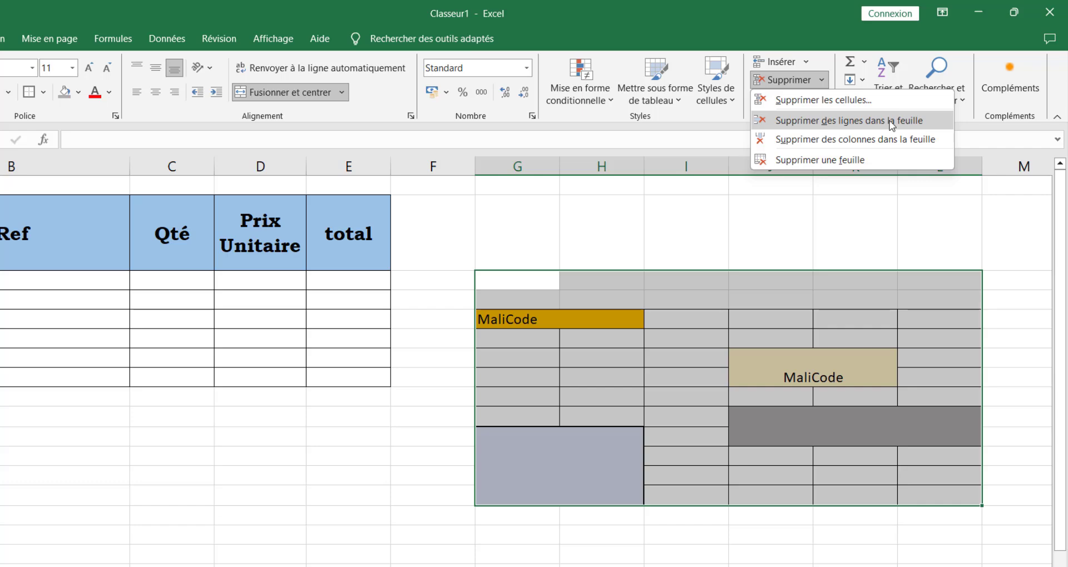
{"action": "left_click", "coordinate": [822, 100]}
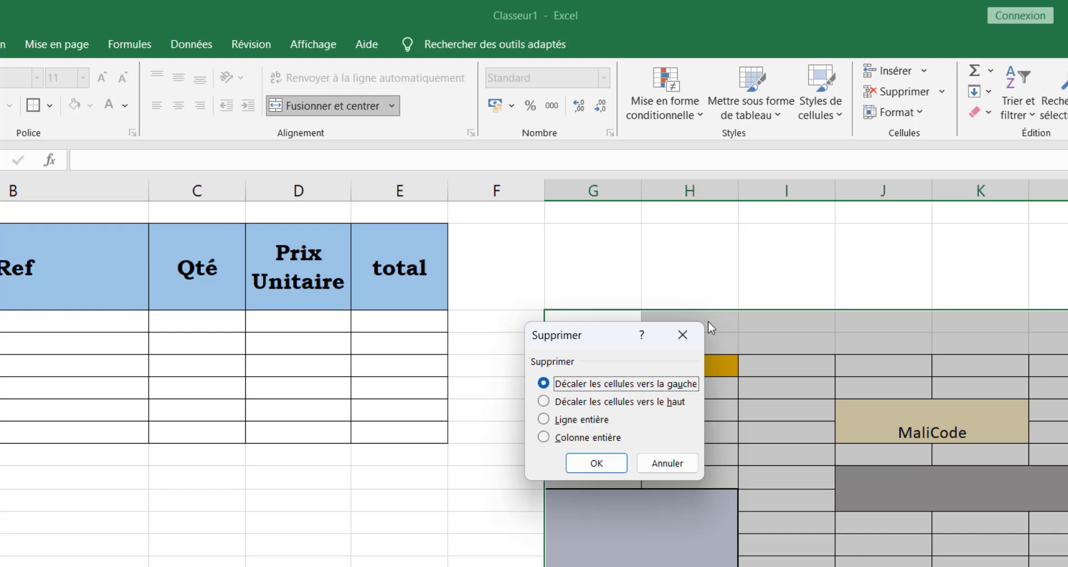
{"action": "left_click", "coordinate": [683, 335]}
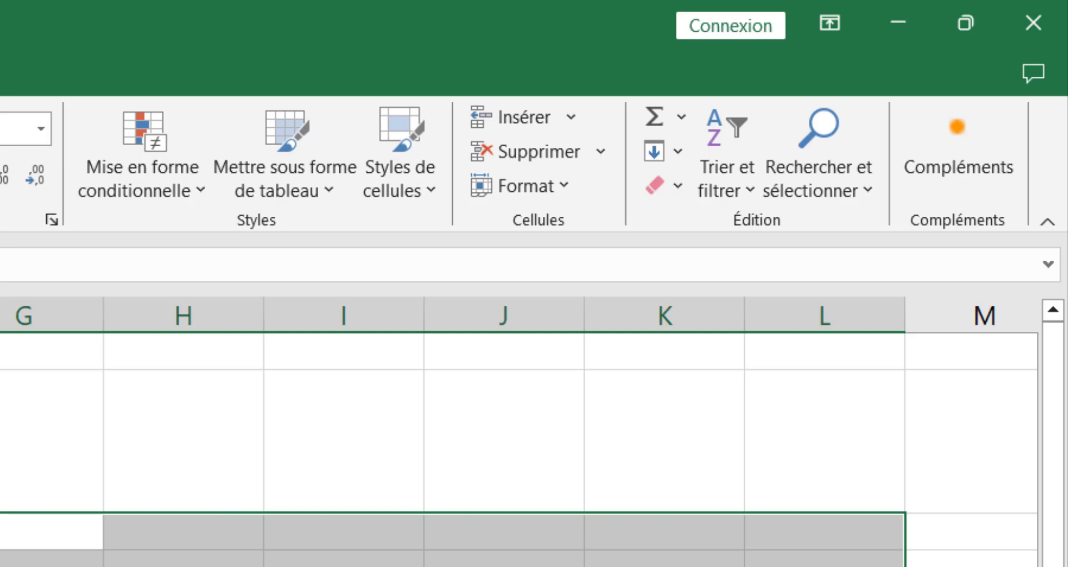
Clear only the formats of the selected range G3:L14, keeping its text.
{"action": "left_click", "coordinate": [682, 184]}
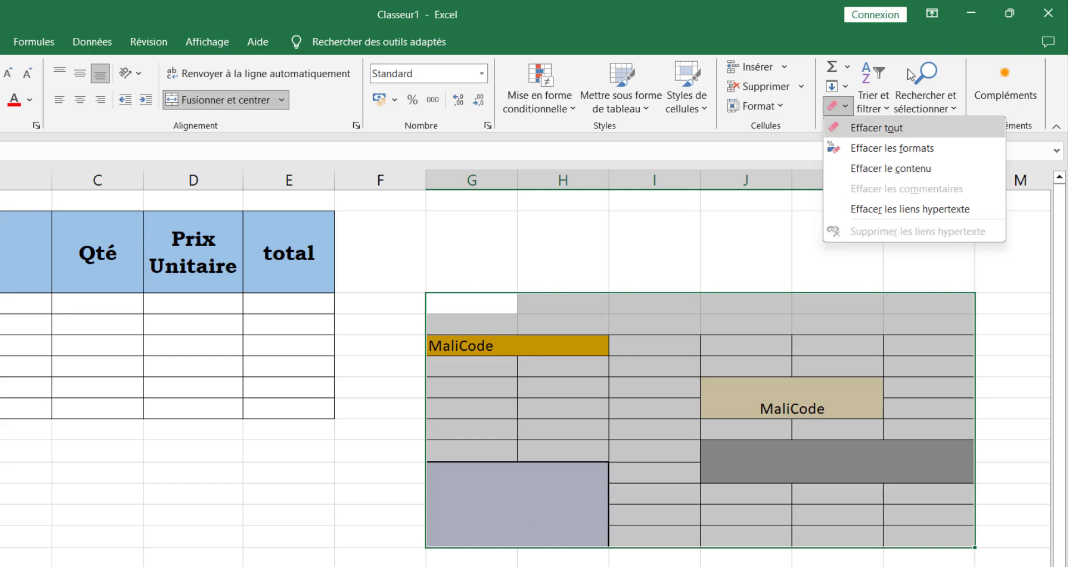
{"action": "left_click", "coordinate": [907, 151]}
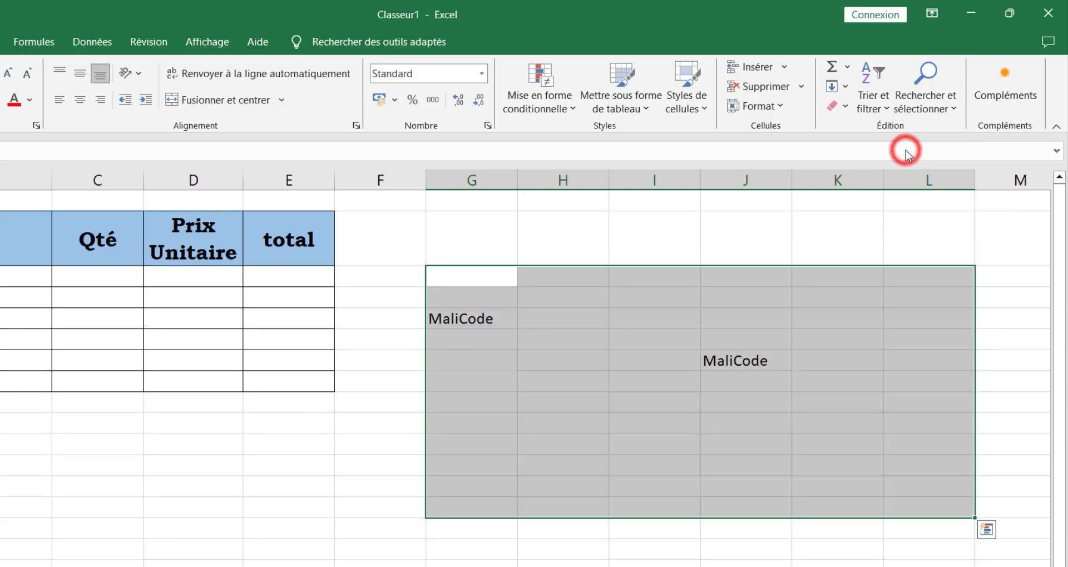
{"action": "left_click", "coordinate": [727, 217]}
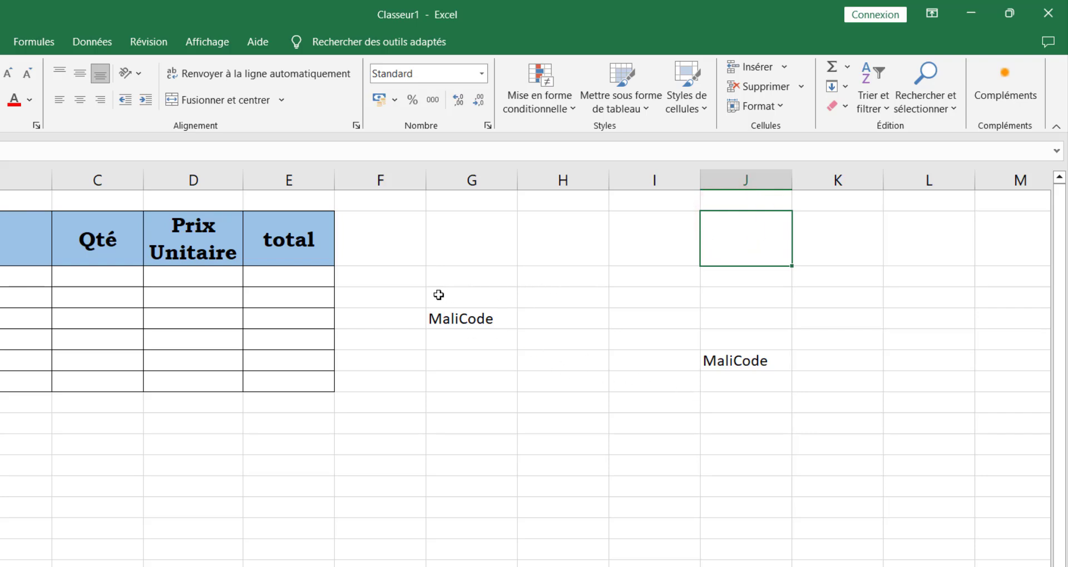
Clear the contents of the range G4:J11 to remove both "MaliCode" entries.
{"action": "left_click_drag", "start_coordinate": [439, 295], "coordinate": [783, 453]}
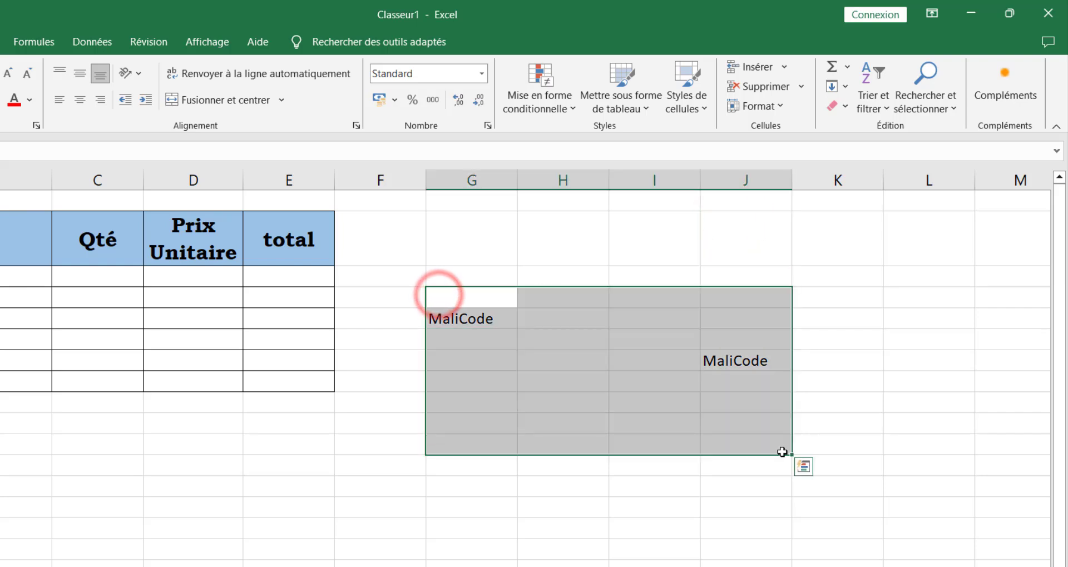
{"action": "left_click", "coordinate": [844, 106]}
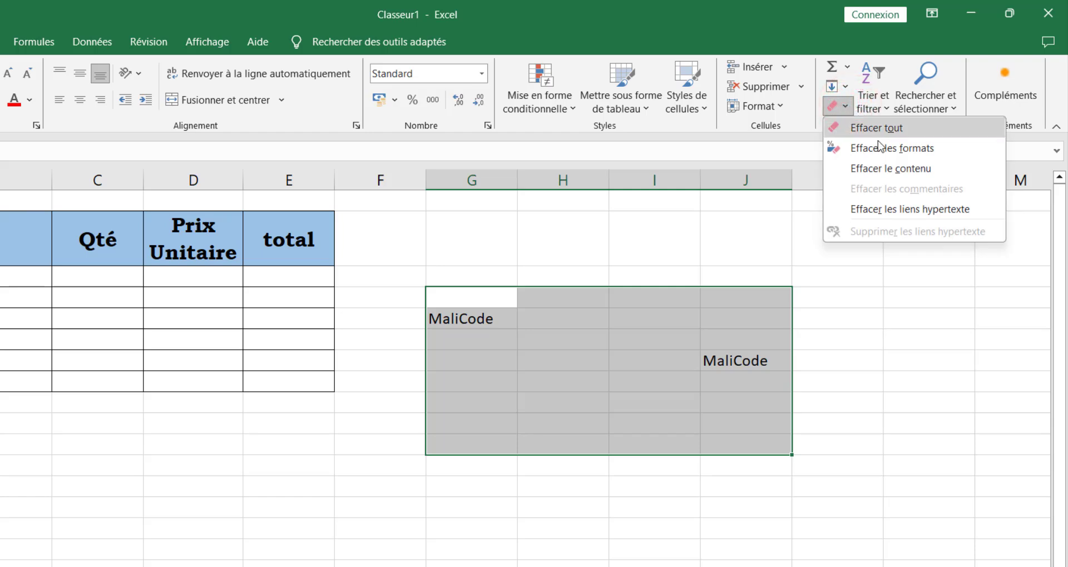
{"action": "left_click", "coordinate": [892, 168]}
{"action": "left_click", "coordinate": [863, 357]}
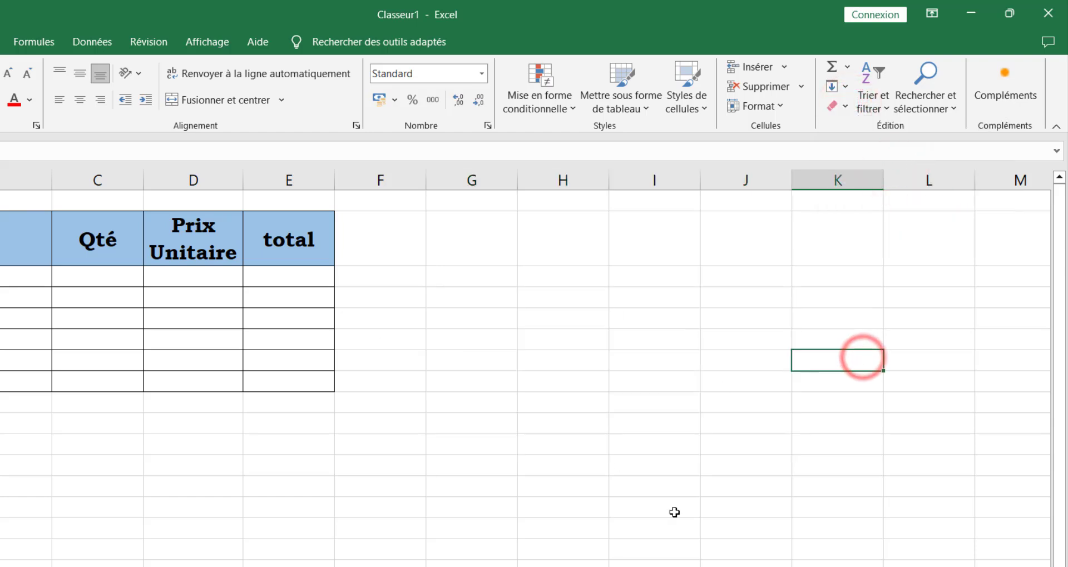
Undo the clearing of the second table's contents and formats in G3:L14.
{"action": "left_click", "coordinate": [841, 106]}
{"action": "left_click", "coordinate": [599, 358]}
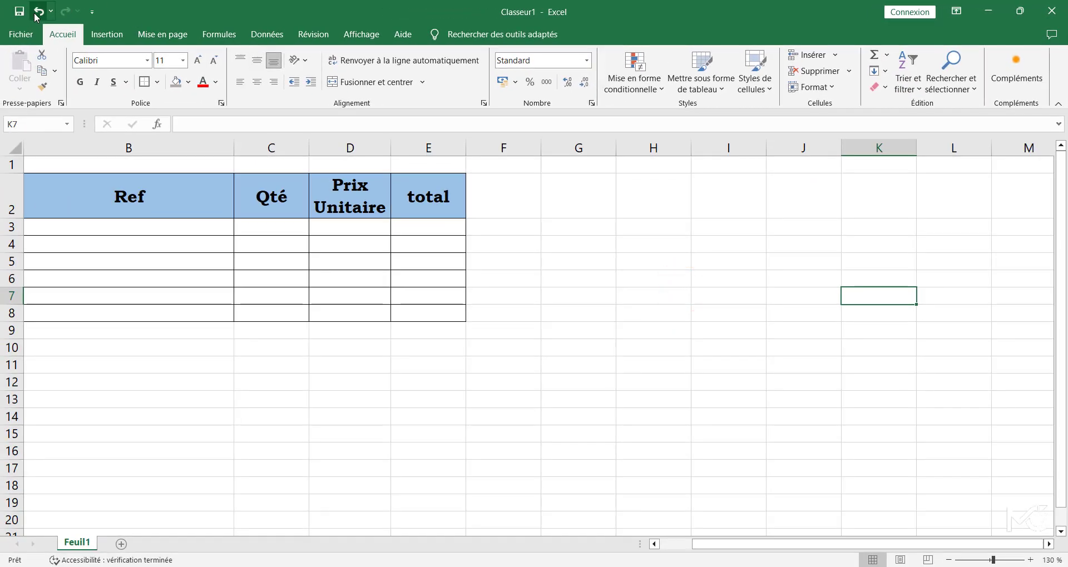
{"action": "left_click", "coordinate": [36, 15]}
{"action": "left_click", "coordinate": [37, 16]}
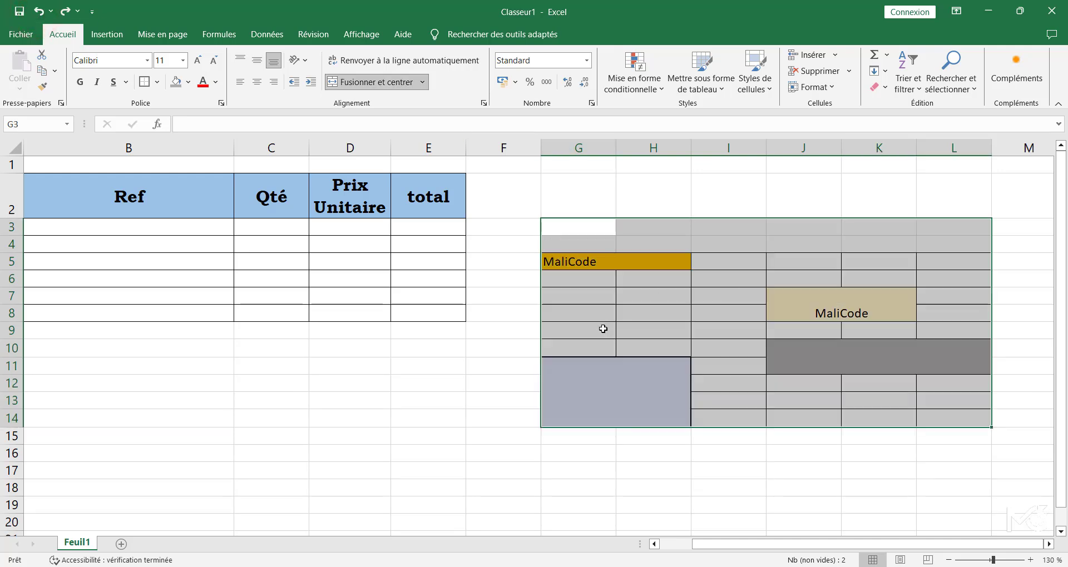
{"action": "left_click", "coordinate": [741, 176]}
{"action": "left_click", "coordinate": [561, 243]}
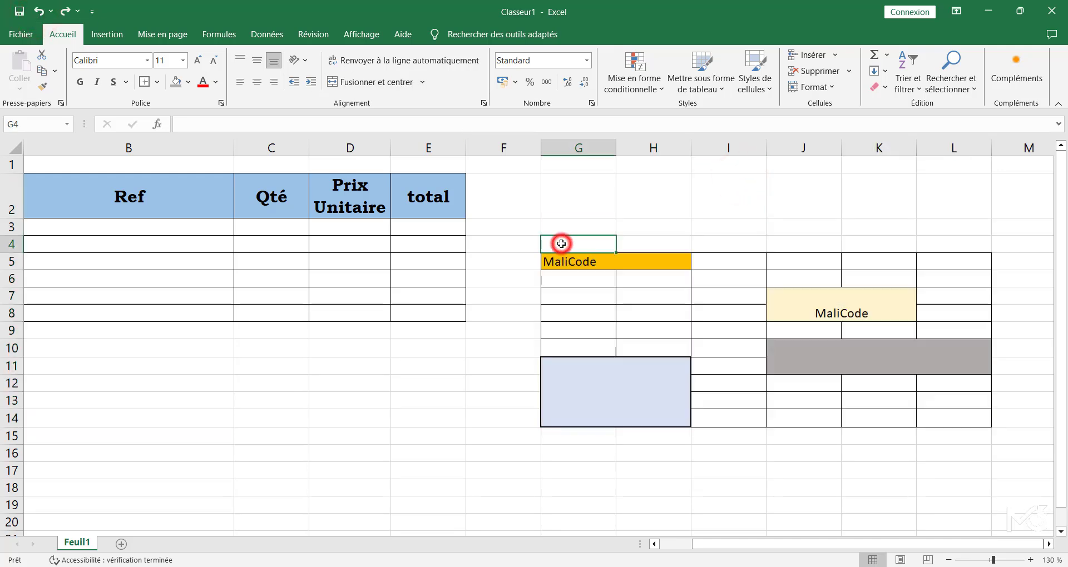
Clear everything, both contents and formats, from the second table in G5:L14.
{"action": "left_click_drag", "start_coordinate": [549, 259], "coordinate": [981, 398]}
{"action": "left_click", "coordinate": [885, 87]}
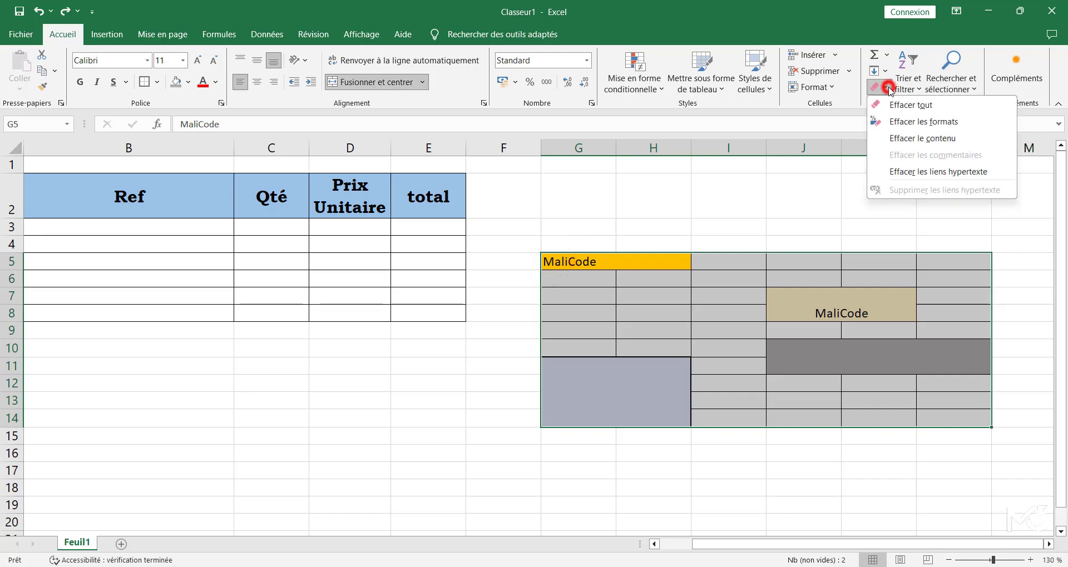
{"action": "left_click", "coordinate": [923, 105]}
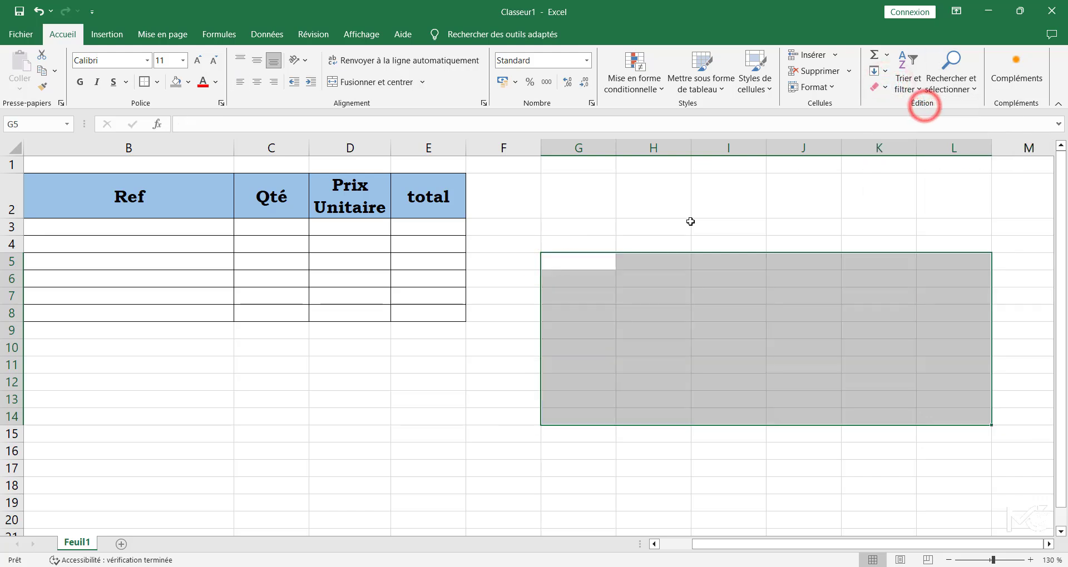
{"action": "left_click", "coordinate": [690, 222]}
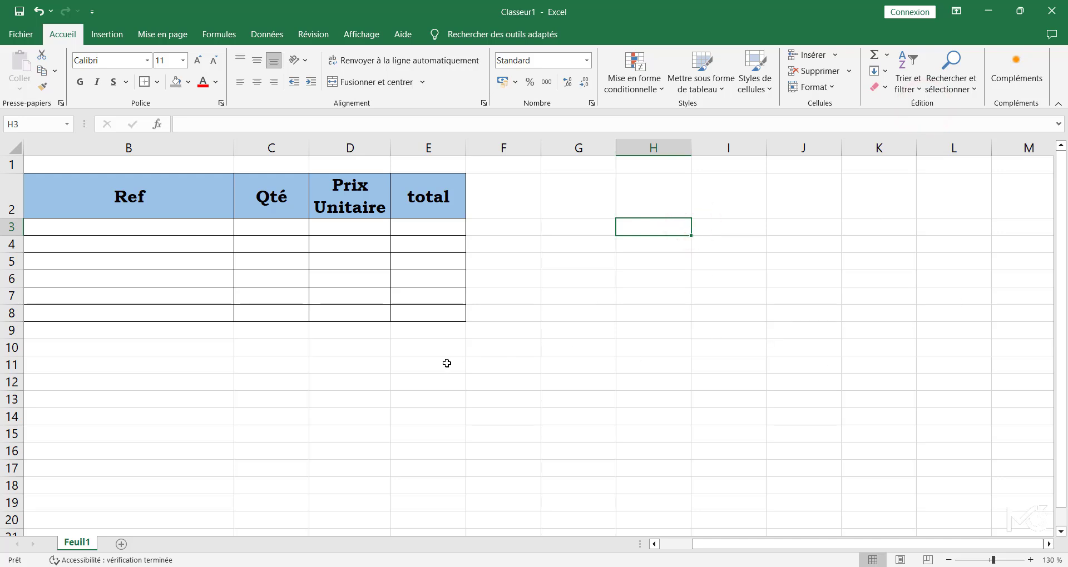
Fill the first three rows of the Ref column, B3:B5, with Moto, Voiture and mangues.
{"action": "scroll", "coordinate": [447, 363], "scroll_direction": "left", "scroll_amount": 1}
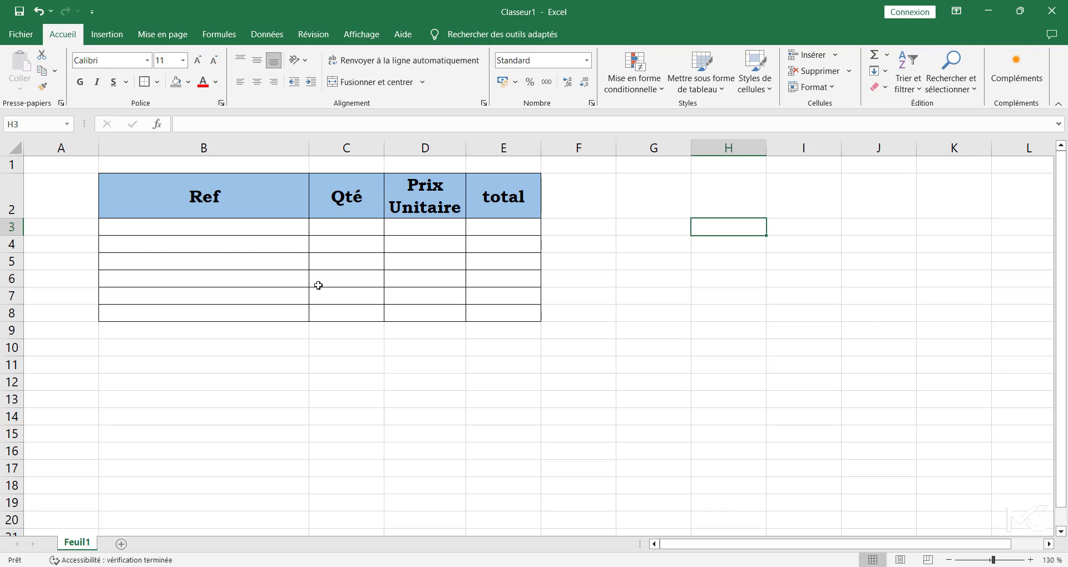
{"action": "left_click", "coordinate": [184, 227]}
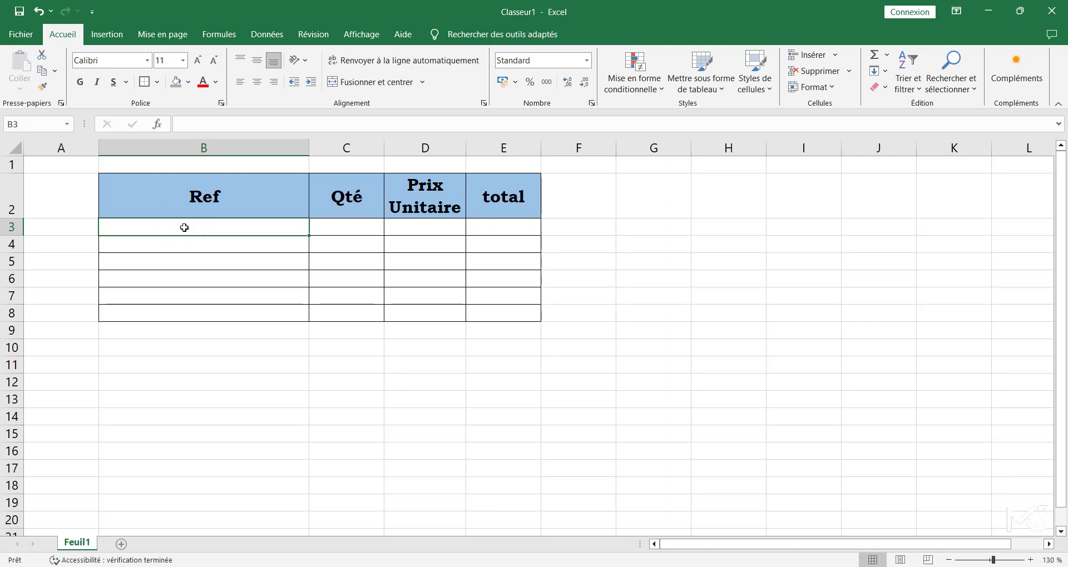
{"action": "type", "text": "Moto"}
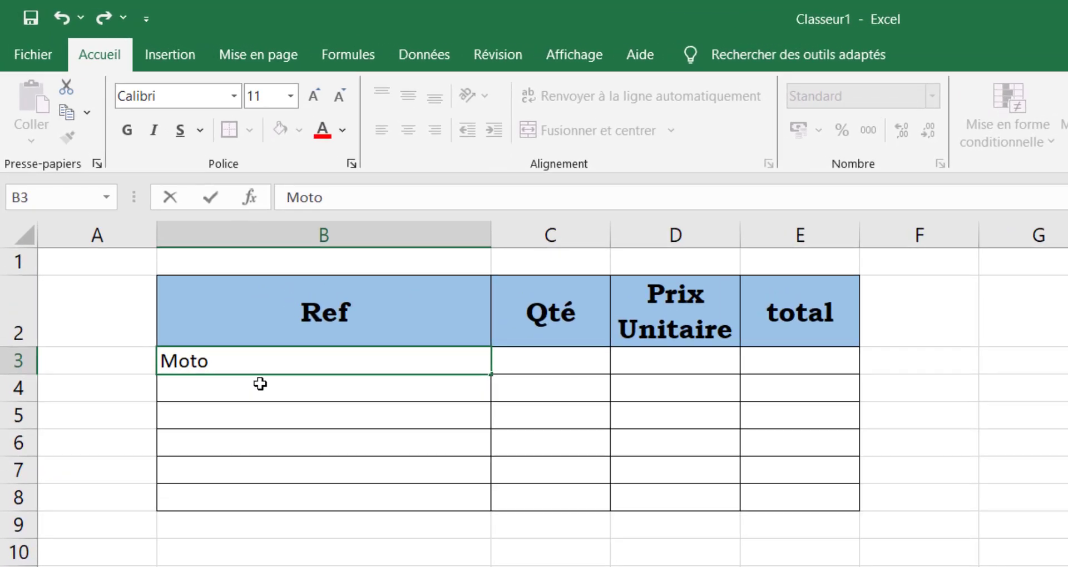
{"action": "left_click", "coordinate": [237, 391]}
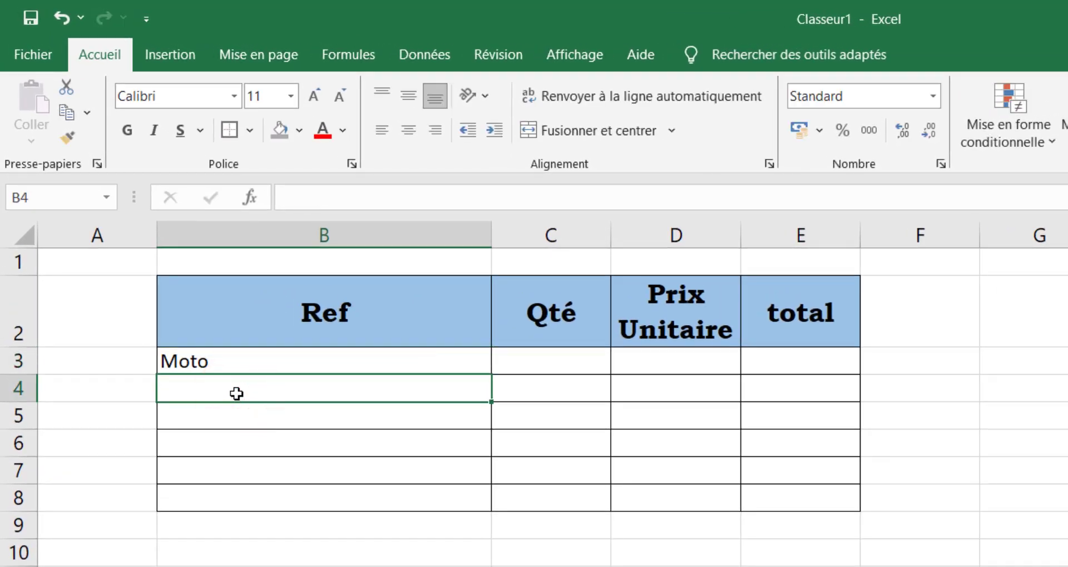
{"action": "type", "text": "Voiture"}
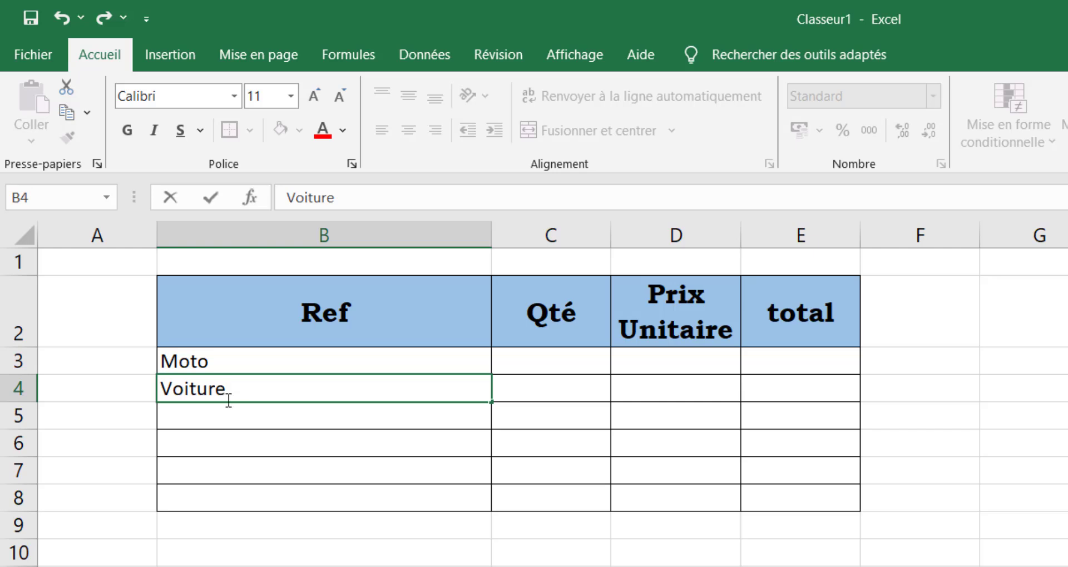
{"action": "left_click", "coordinate": [200, 420]}
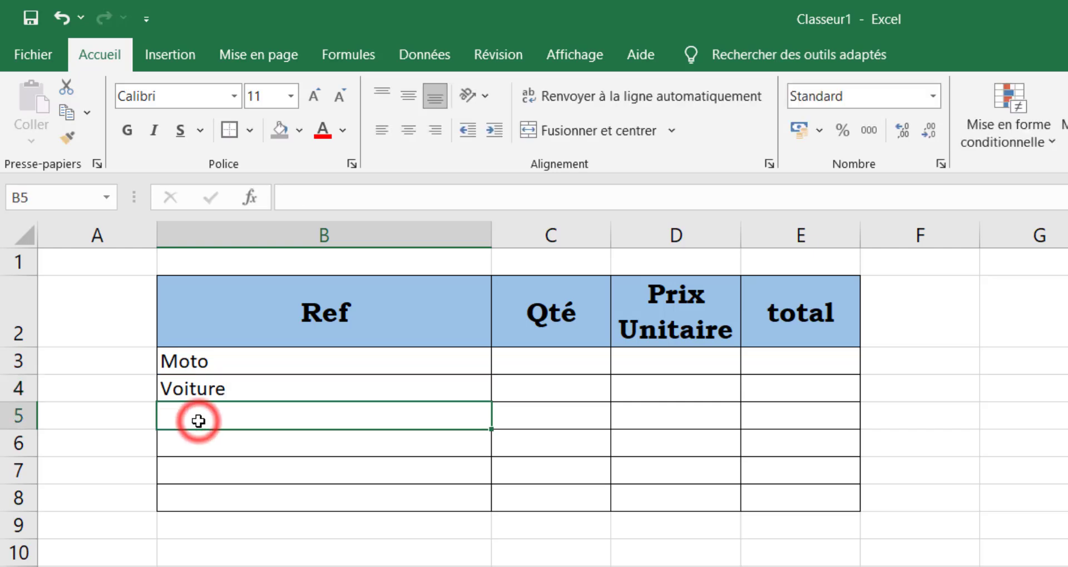
{"action": "type", "text": "man"}
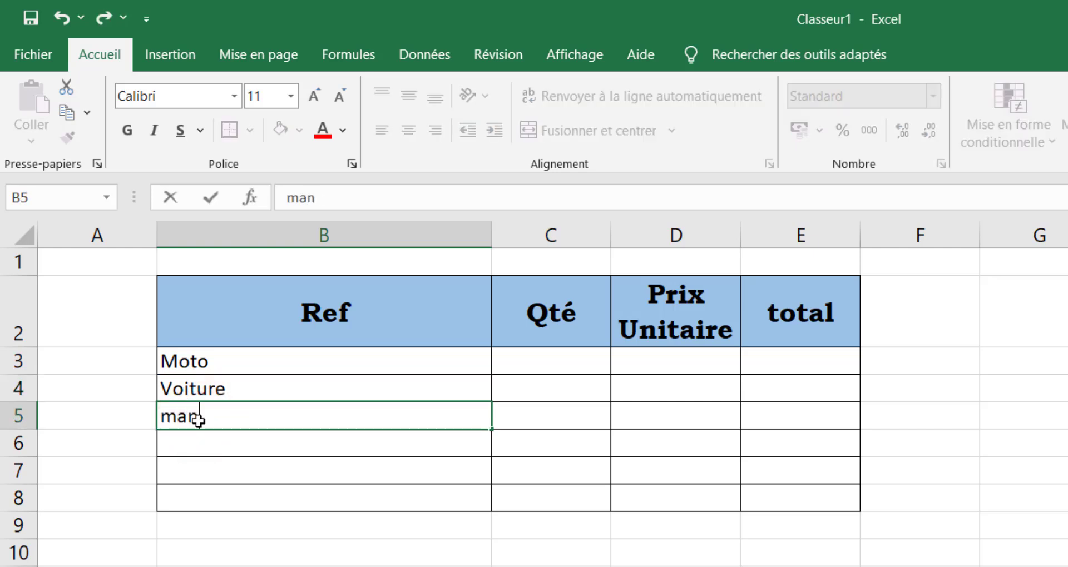
{"action": "type", "text": "gues"}
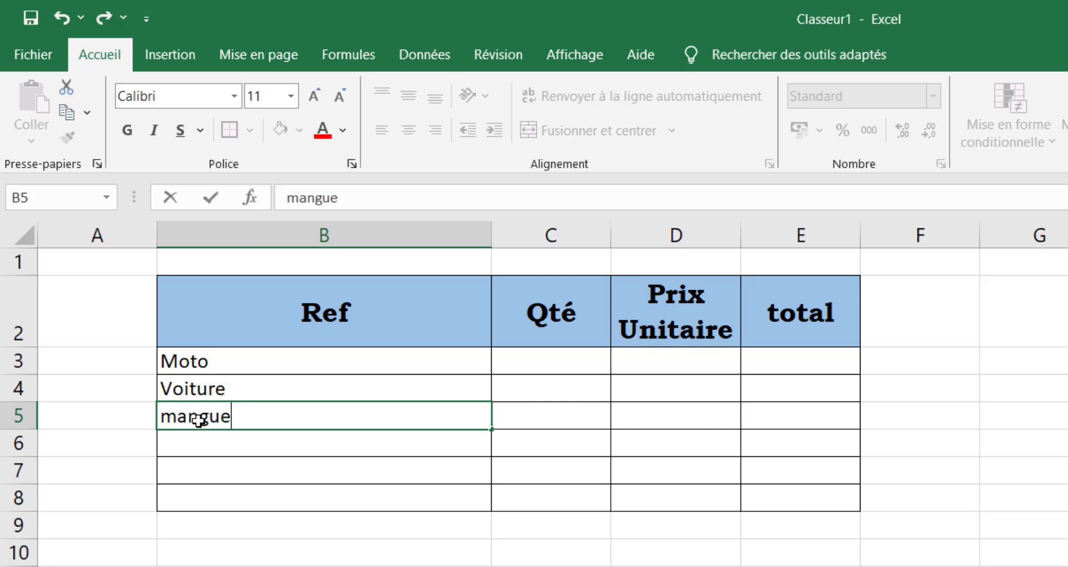
Fill the remaining Ref cells B6:B8 with ordinateur, souris and clavier.
{"action": "left_click", "coordinate": [222, 451]}
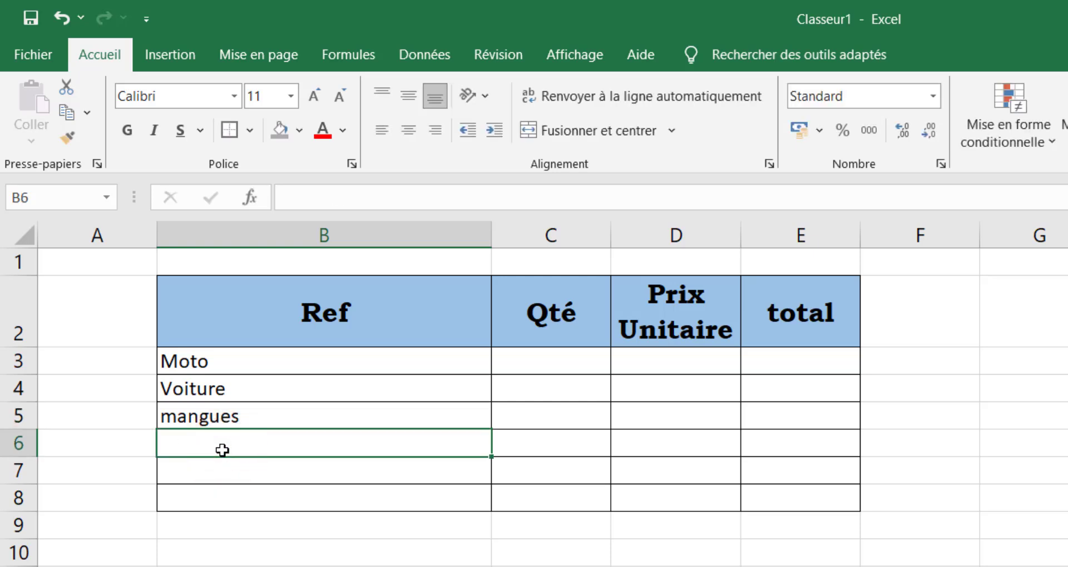
{"action": "type", "text": "ordinat"}
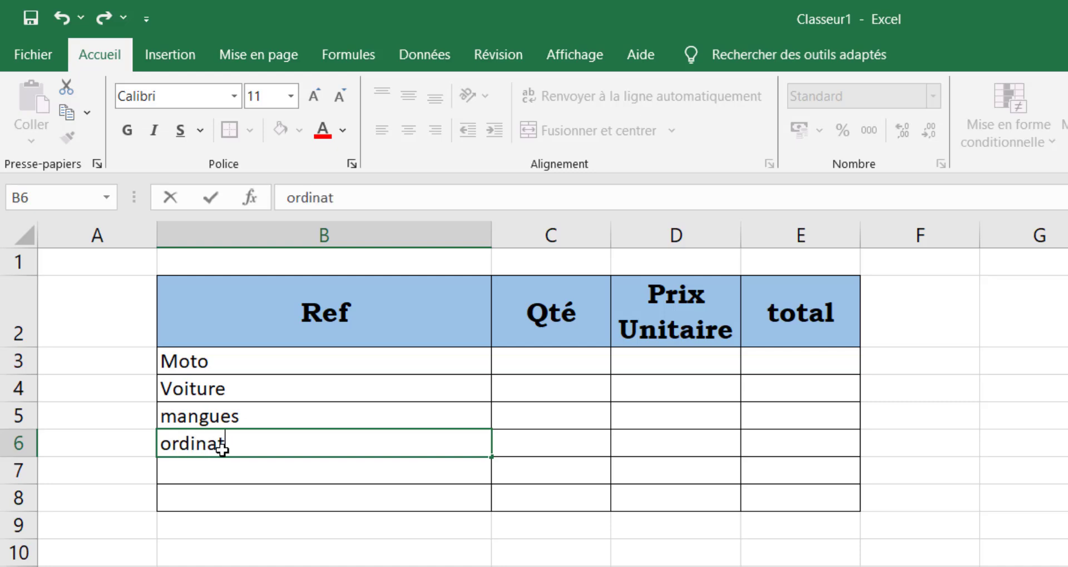
{"action": "type", "text": "eur"}
{"action": "left_click", "coordinate": [233, 469]}
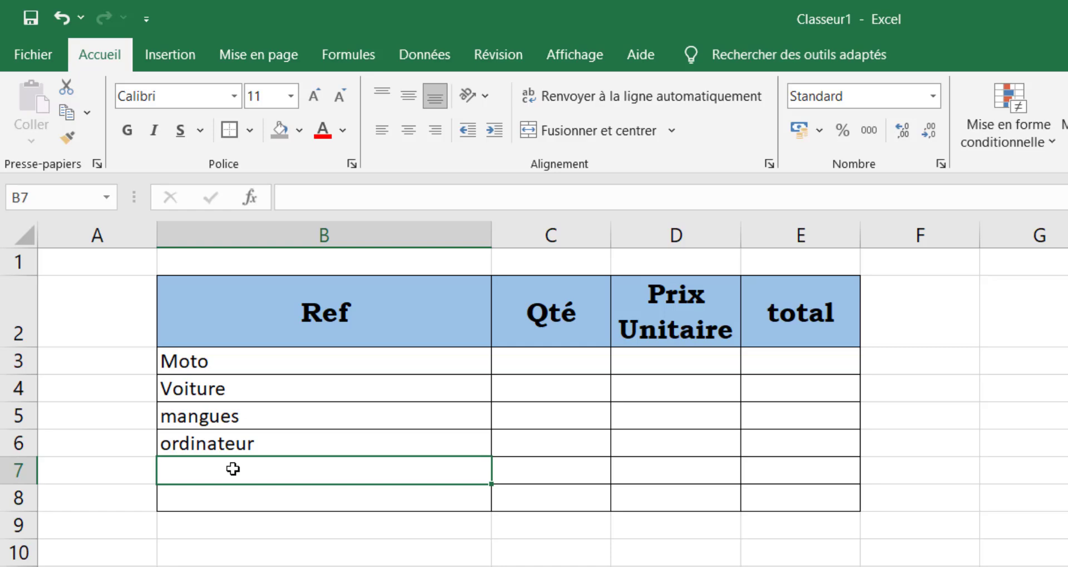
{"action": "type", "text": "souris"}
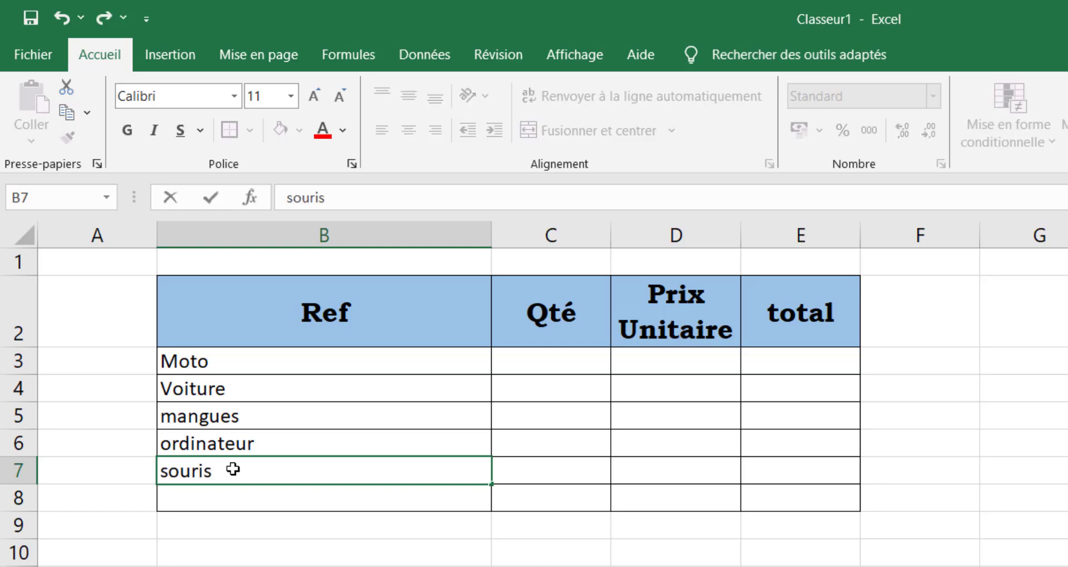
{"action": "left_click", "coordinate": [203, 495]}
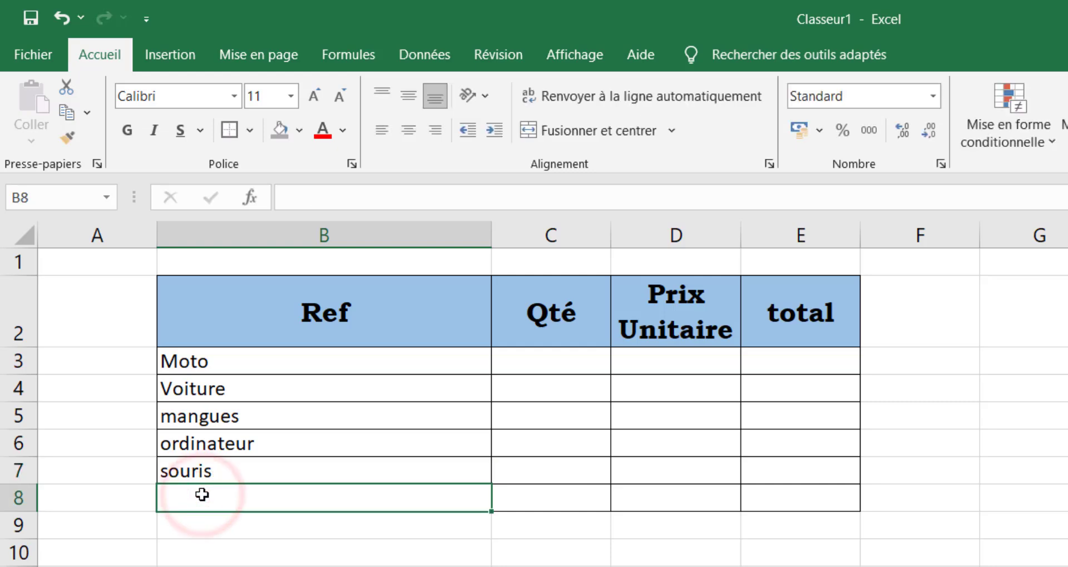
{"action": "type", "text": "clavier"}
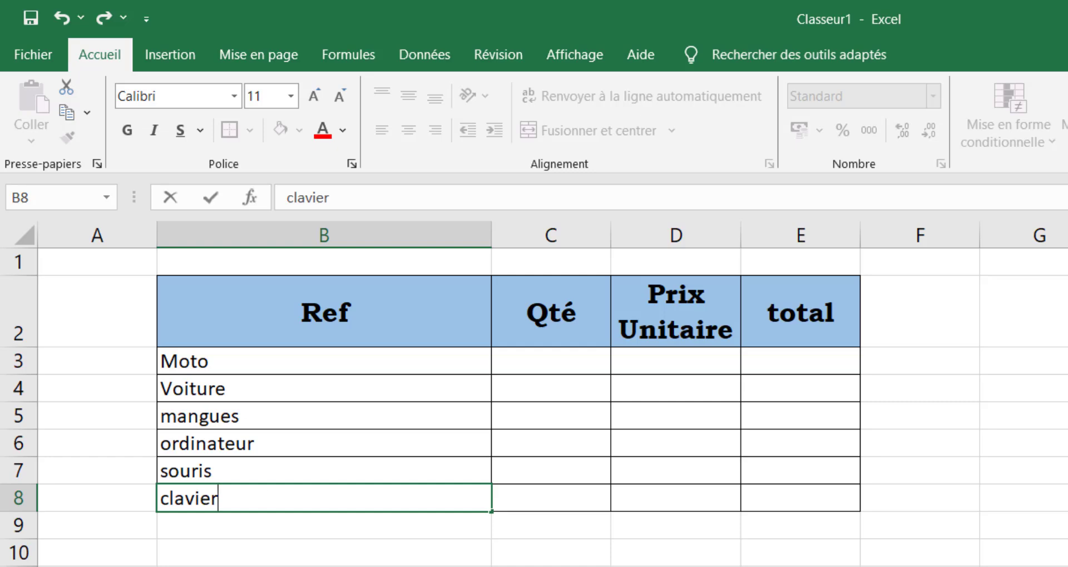
{"action": "left_click", "coordinate": [675, 566]}
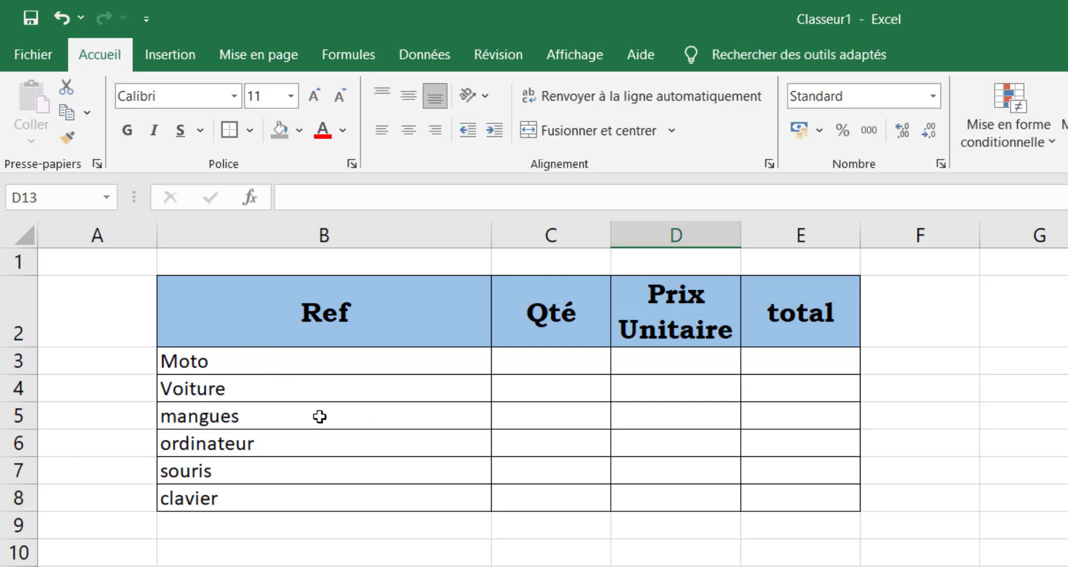
Enter the quantities 2 for Moto, 1 for Voiture and 150 for mangues in C3:C5.
{"action": "left_click", "coordinate": [536, 367]}
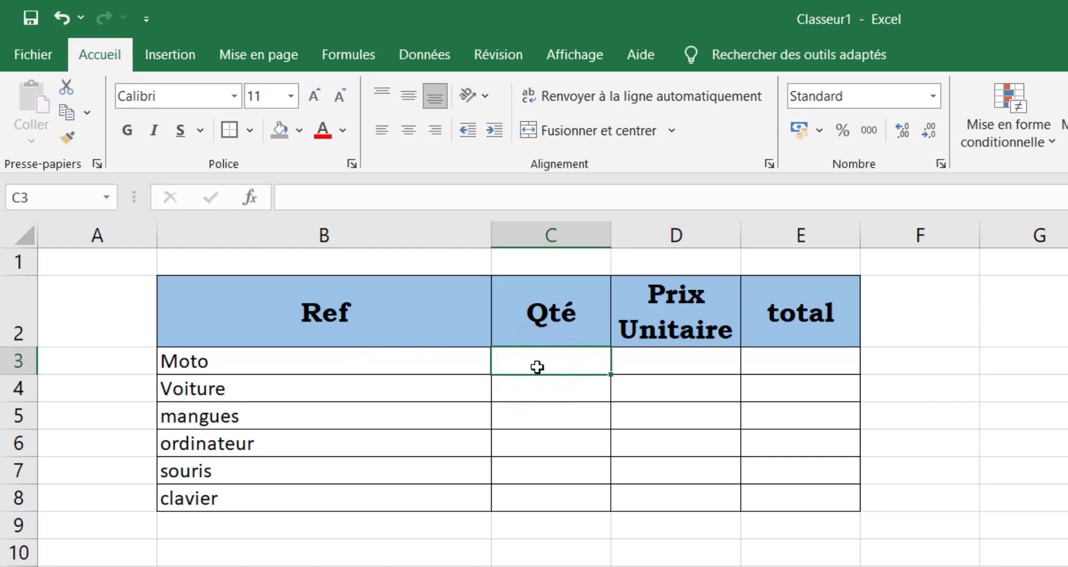
{"action": "type", "text": "2"}
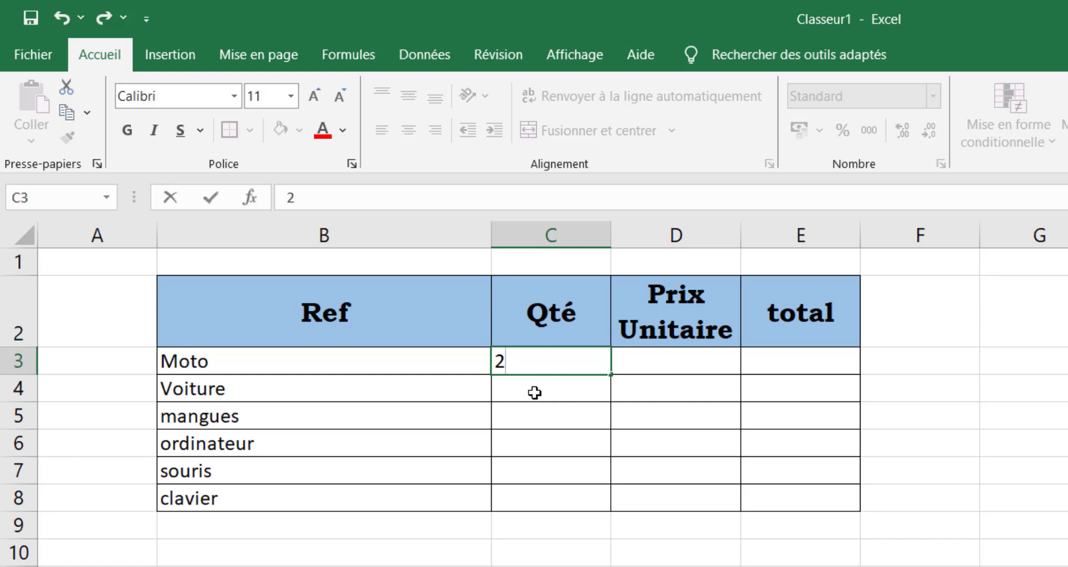
{"action": "left_click", "coordinate": [528, 389]}
{"action": "type", "text": "1"}
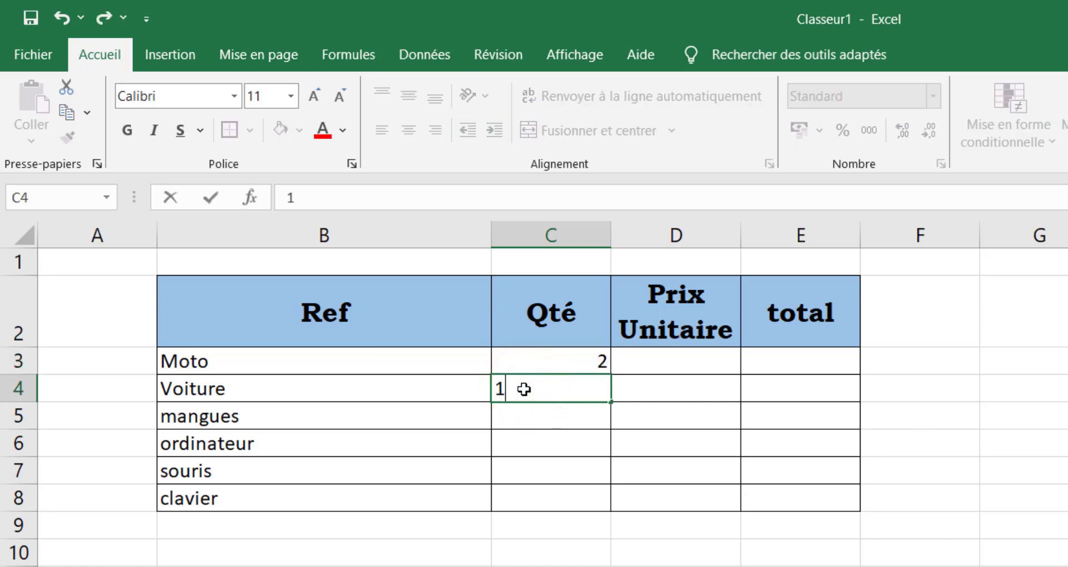
{"action": "key", "text": "Return"}
{"action": "left_click", "coordinate": [546, 413]}
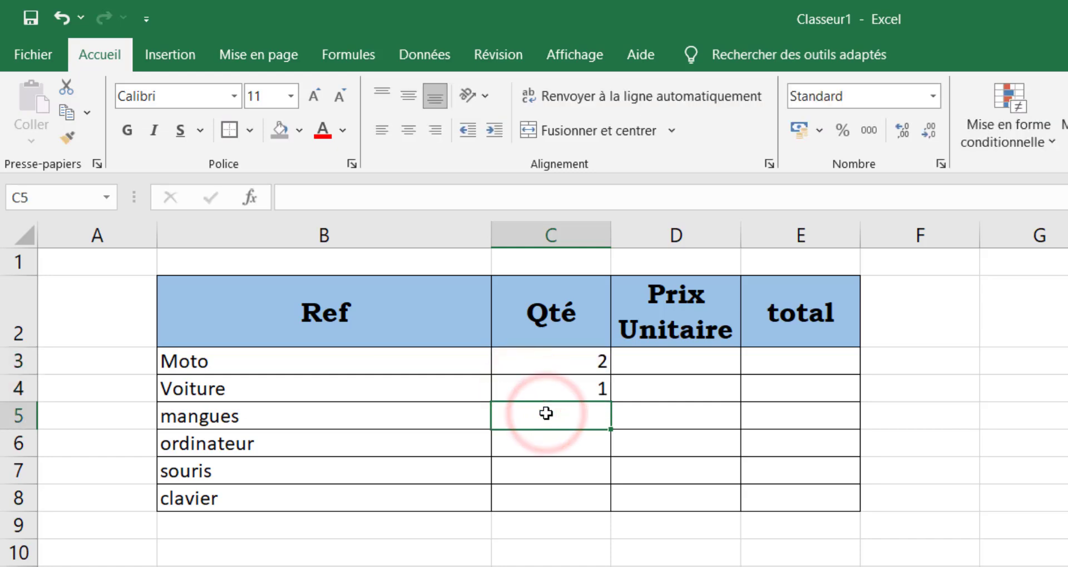
{"action": "type", "text": "150"}
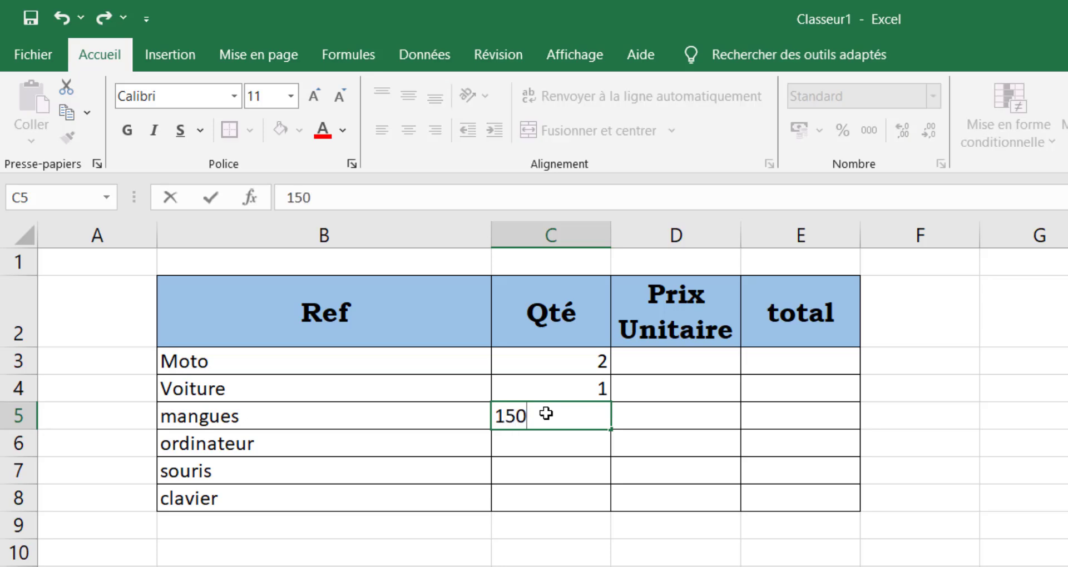
Enter a quantity of 10 for each of ordinateur, souris and clavier in C6:C8.
{"action": "left_click", "coordinate": [527, 445]}
{"action": "type", "text": "10"}
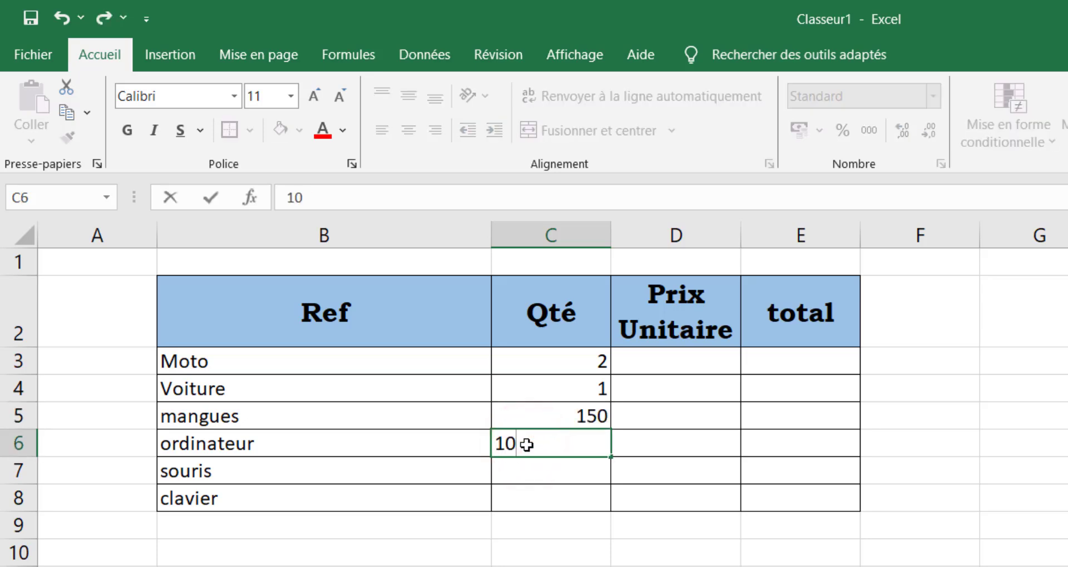
{"action": "left_click", "coordinate": [503, 467]}
{"action": "type", "text": "10"}
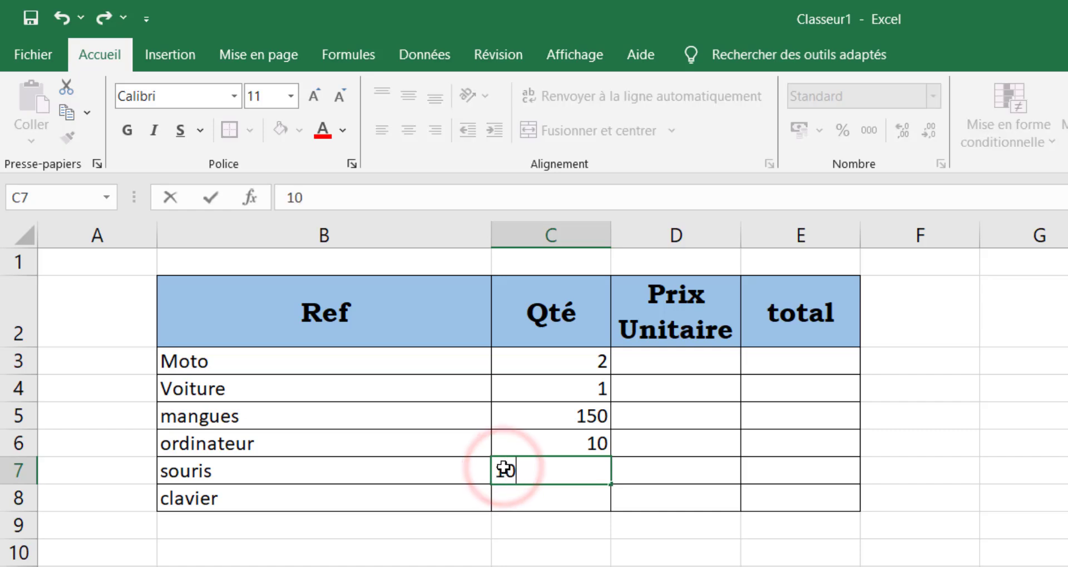
{"action": "left_click", "coordinate": [530, 500]}
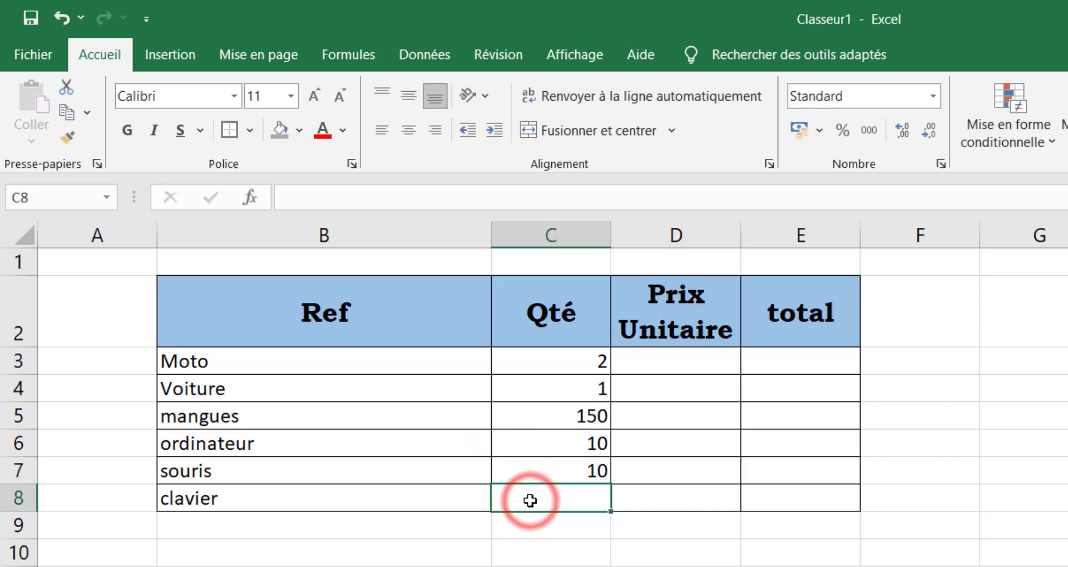
{"action": "type", "text": "10"}
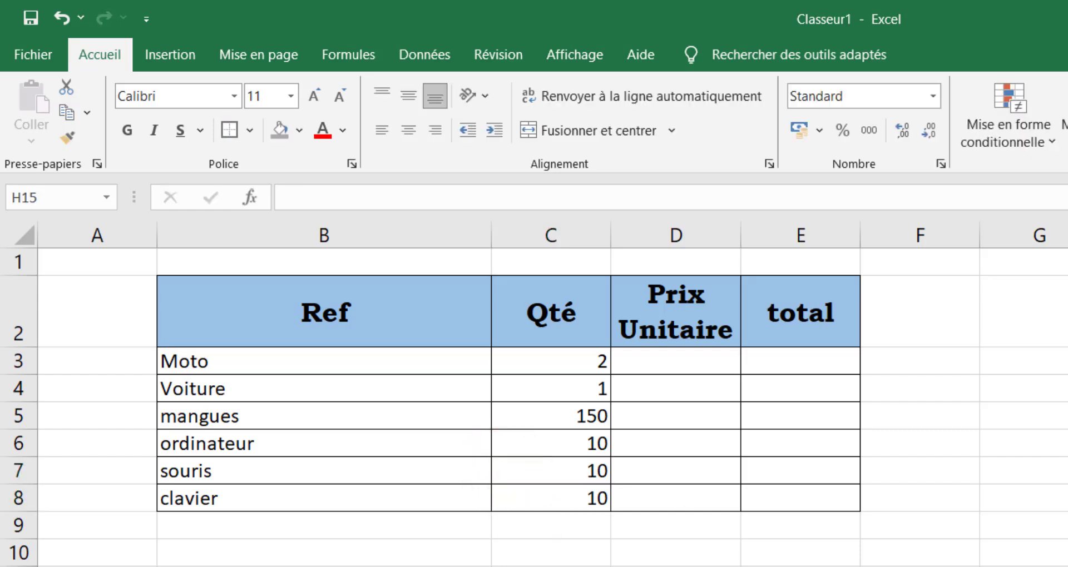
Enter the unit prices 150000 for Moto and 750000 for Voiture in D3:D4.
{"action": "left_click", "coordinate": [691, 358]}
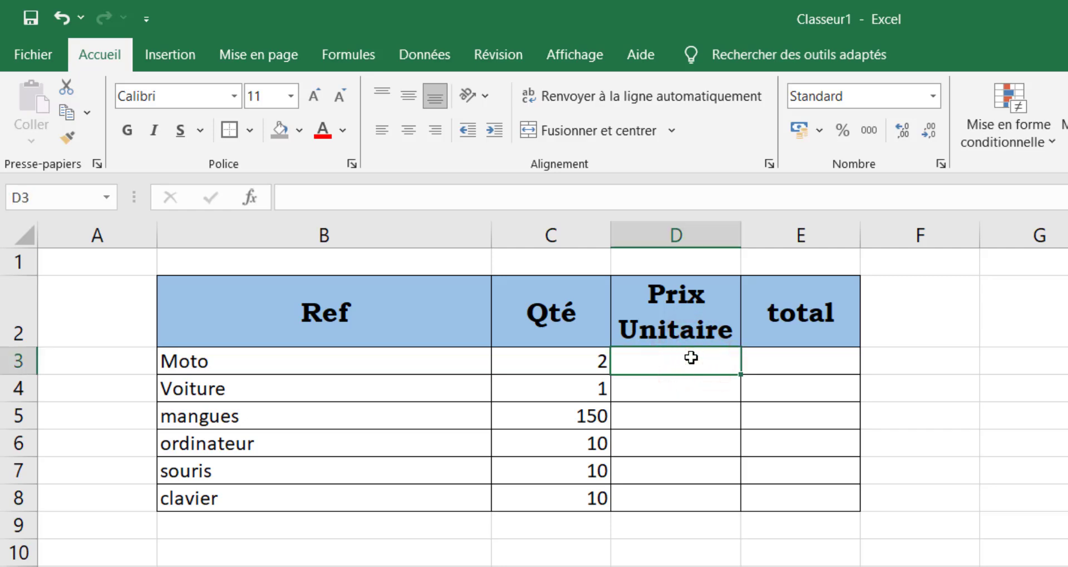
{"action": "type", "text": "1500"}
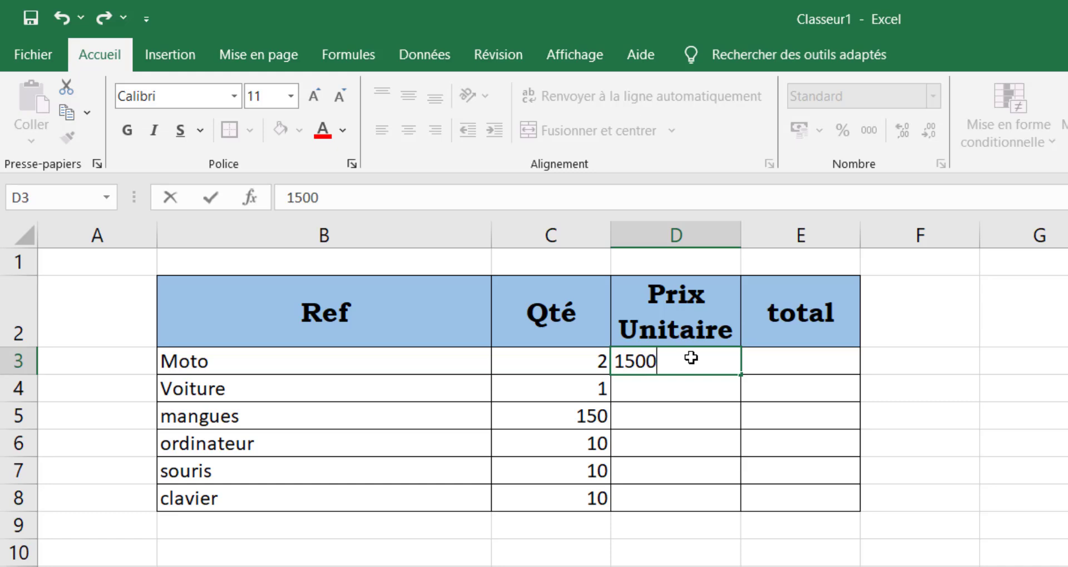
{"action": "type", "text": "00"}
{"action": "left_click", "coordinate": [652, 385]}
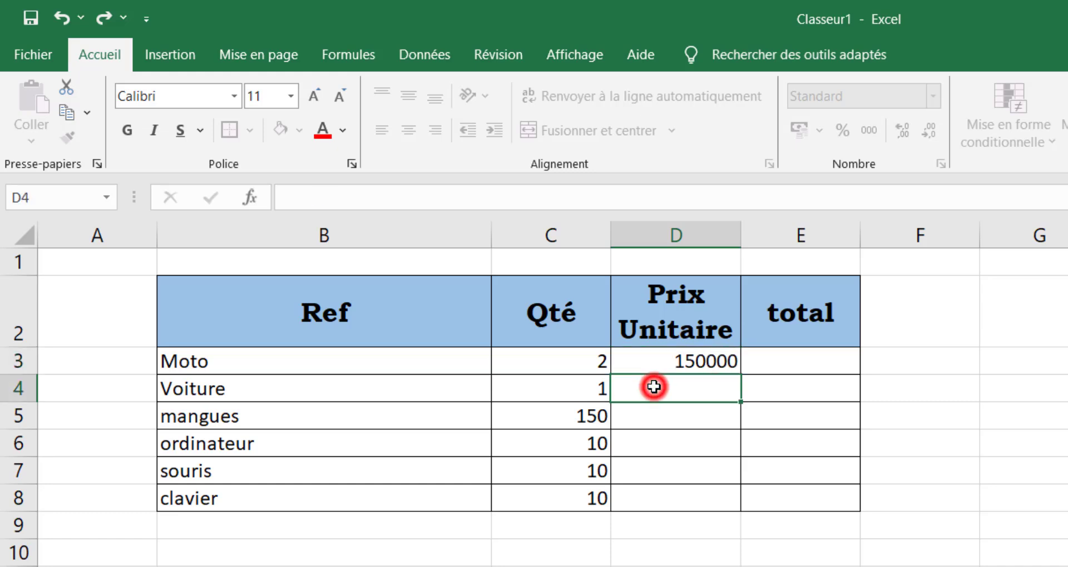
{"action": "type", "text": "10000"}
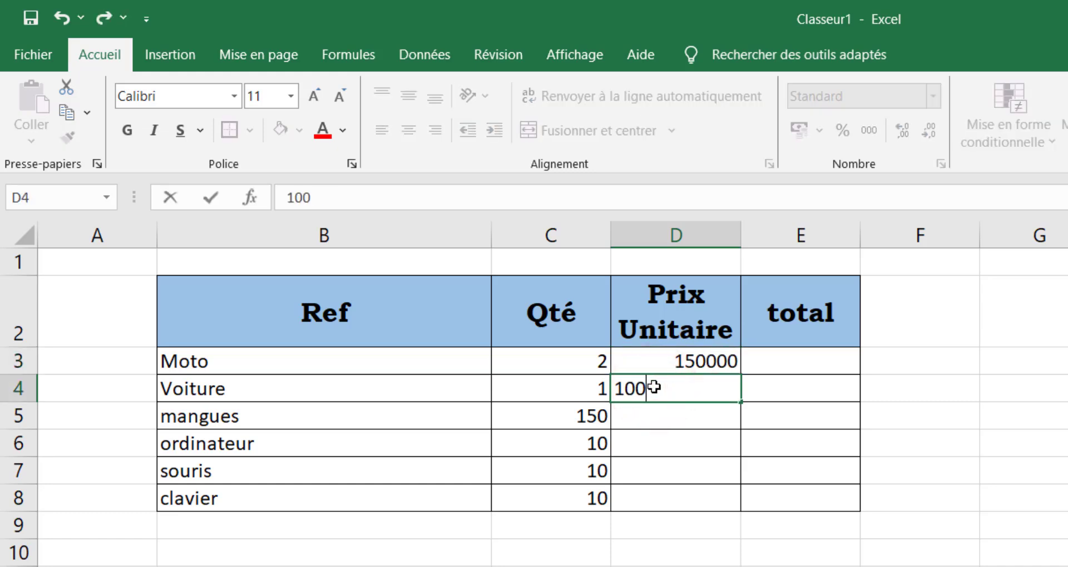
{"action": "key", "text": "BackSpace"}
{"action": "key", "text": "BackSpace"}
{"action": "key", "text": "BackSpace"}
{"action": "key", "text": "BackSpace"}
{"action": "key", "text": "BackSpace"}
{"action": "type", "text": "750000"}
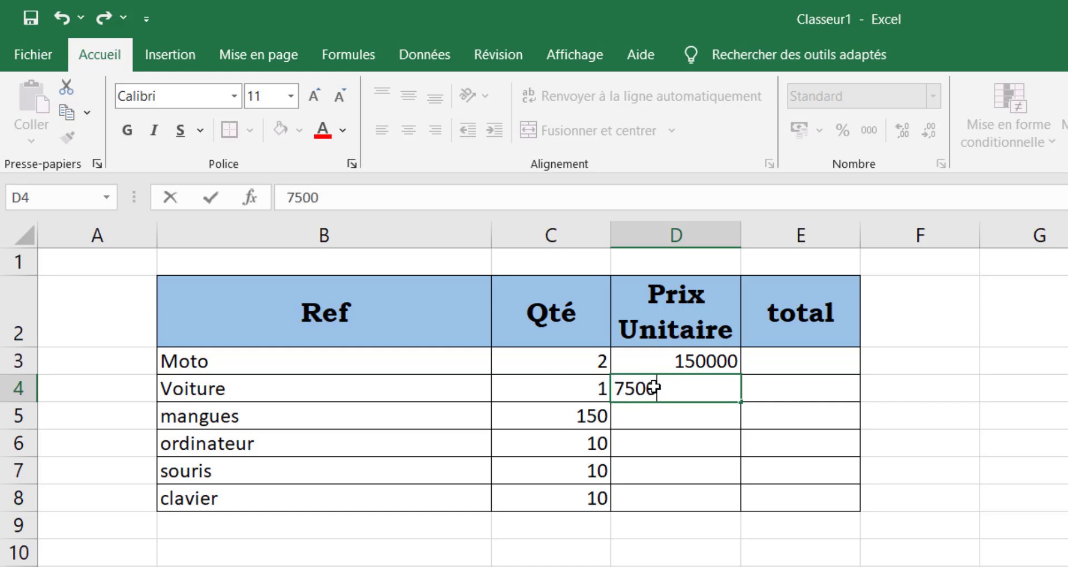
Enter the unit prices 250 for mangues and 225000 for ordinateur in D5:D6.
{"action": "left_click", "coordinate": [677, 419]}
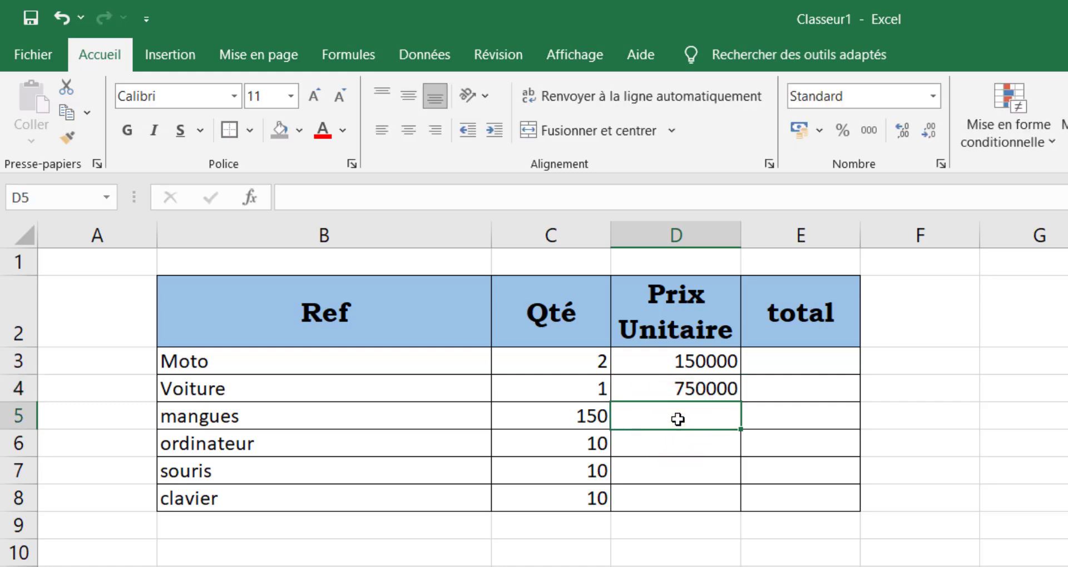
{"action": "type", "text": "250"}
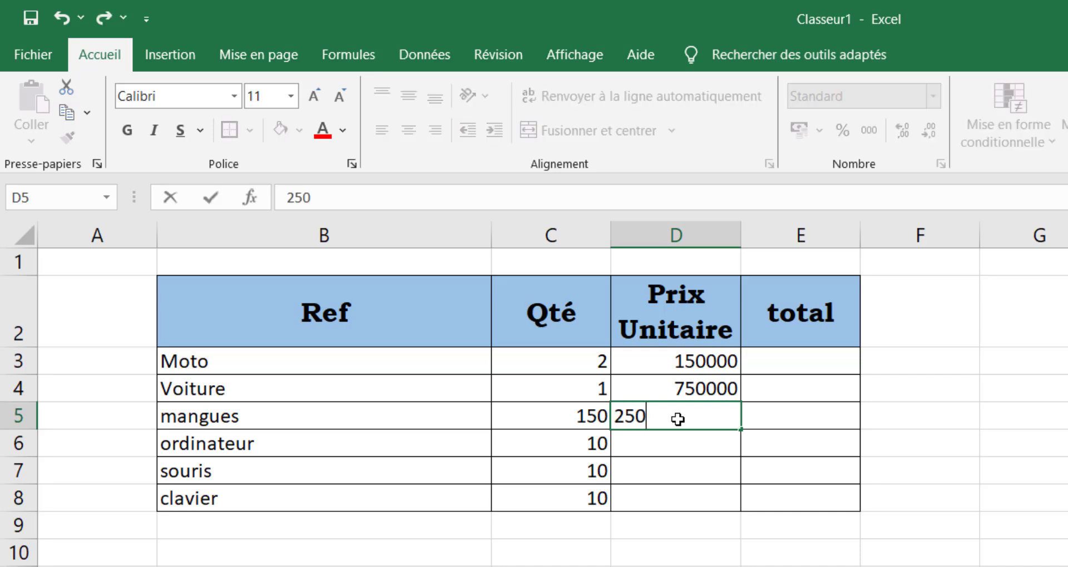
{"action": "left_click", "coordinate": [652, 445]}
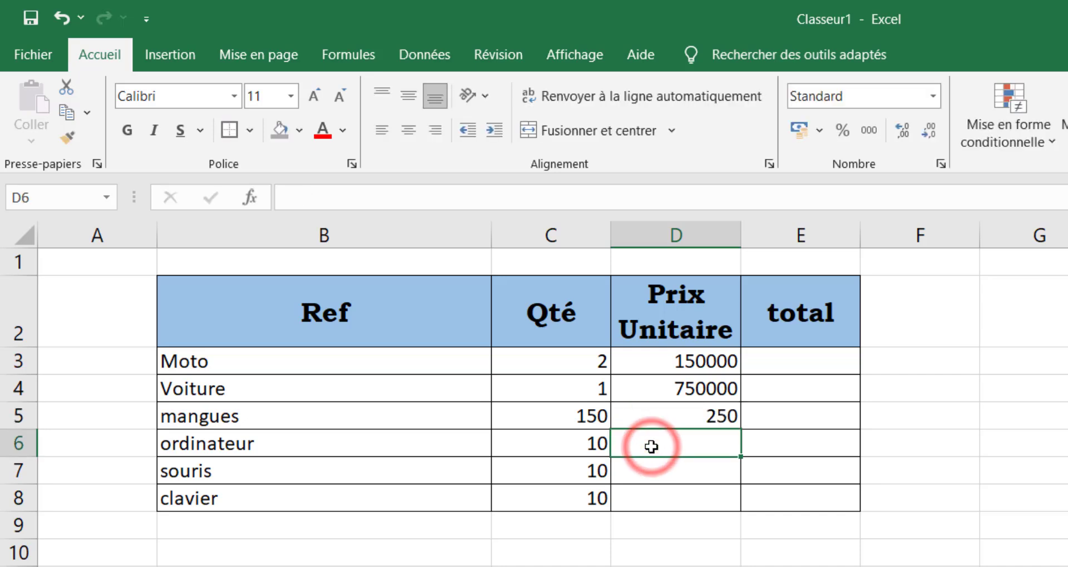
{"action": "type", "text": "22500"}
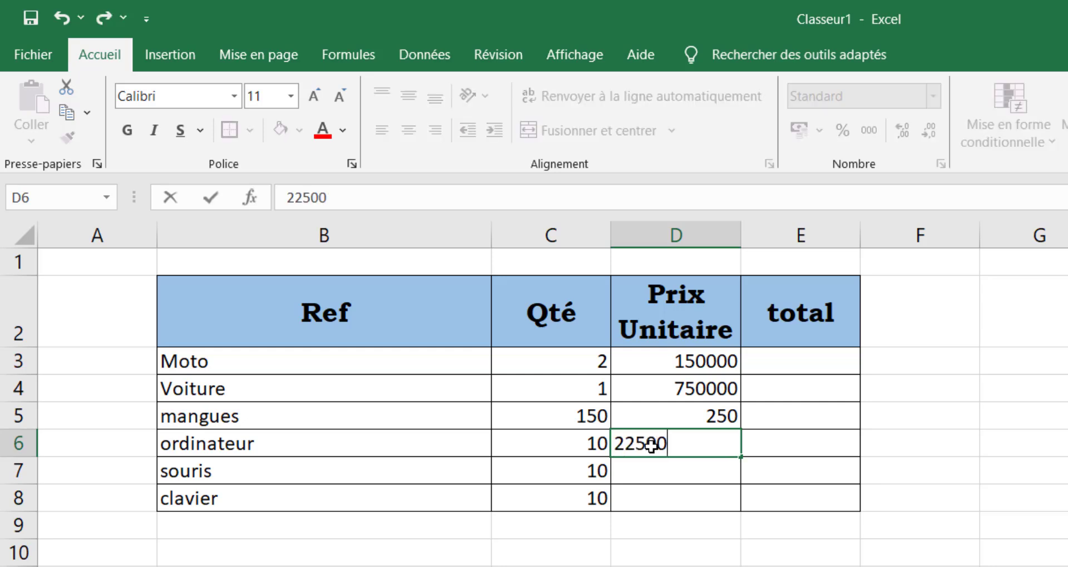
{"action": "type", "text": "0"}
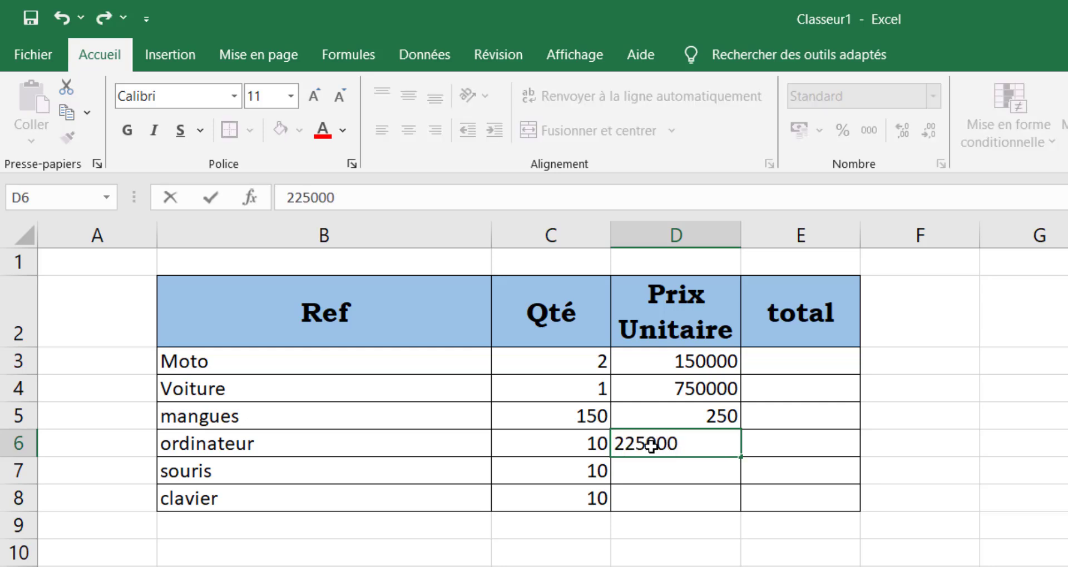
Enter the unit prices 11000 for souris and 10000 for clavier in D7:D8.
{"action": "left_click", "coordinate": [671, 474]}
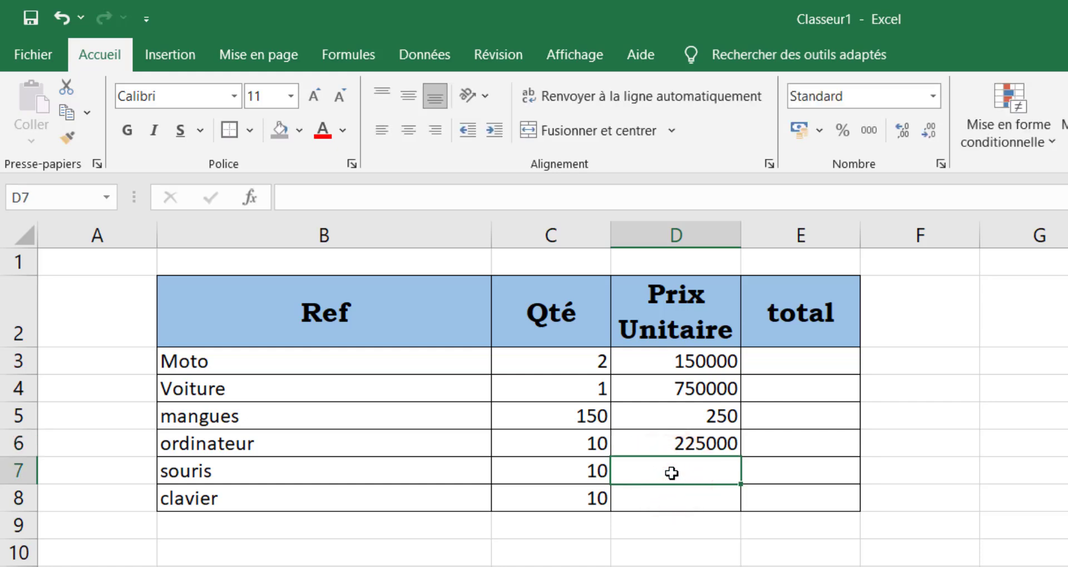
{"action": "type", "text": "11000"}
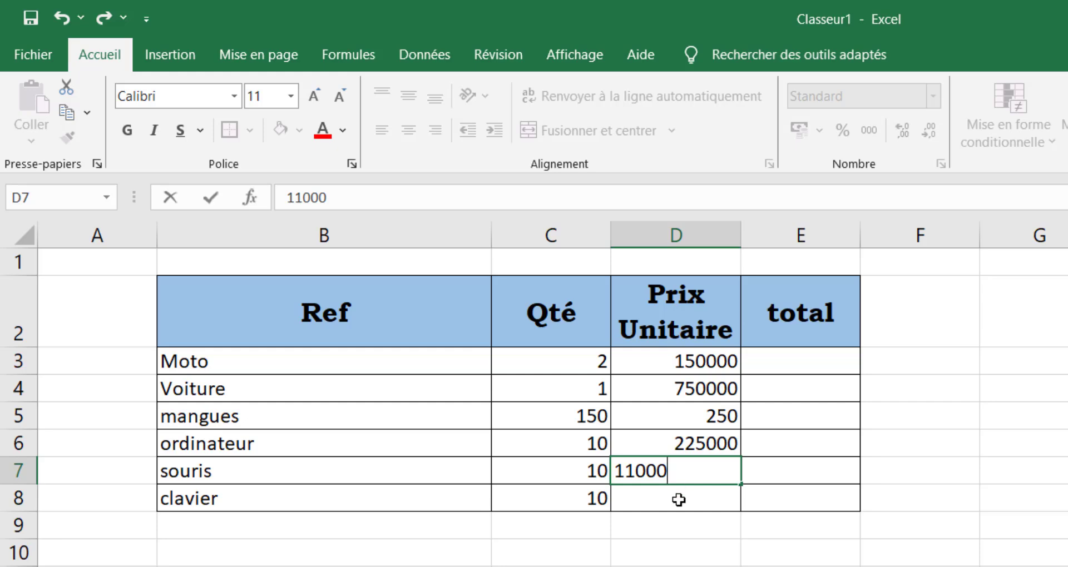
{"action": "left_click", "coordinate": [679, 499]}
{"action": "type", "text": "1"}
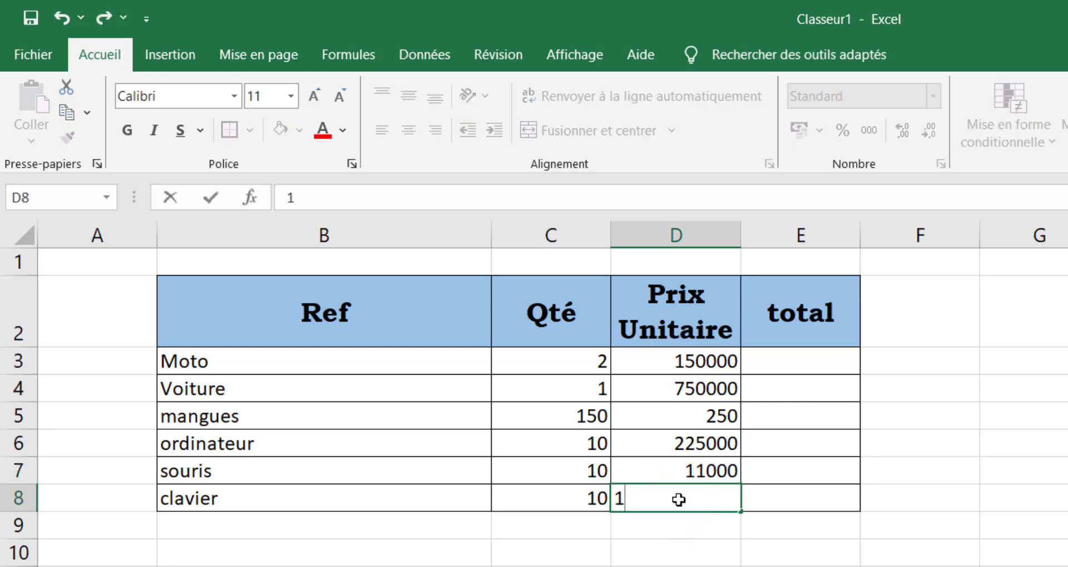
{"action": "type", "text": "0000"}
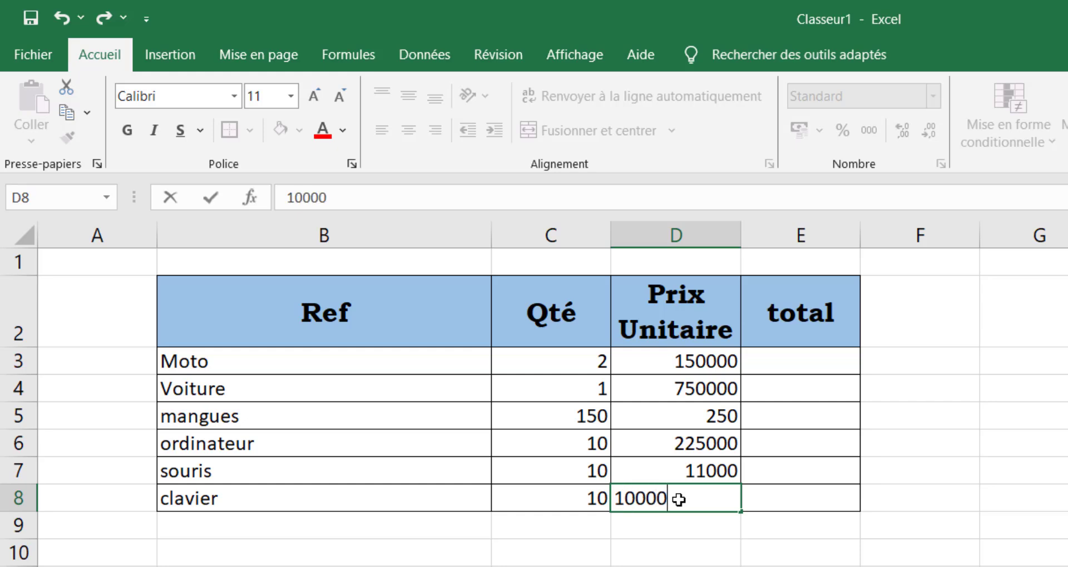
{"action": "left_click", "coordinate": [981, 546]}
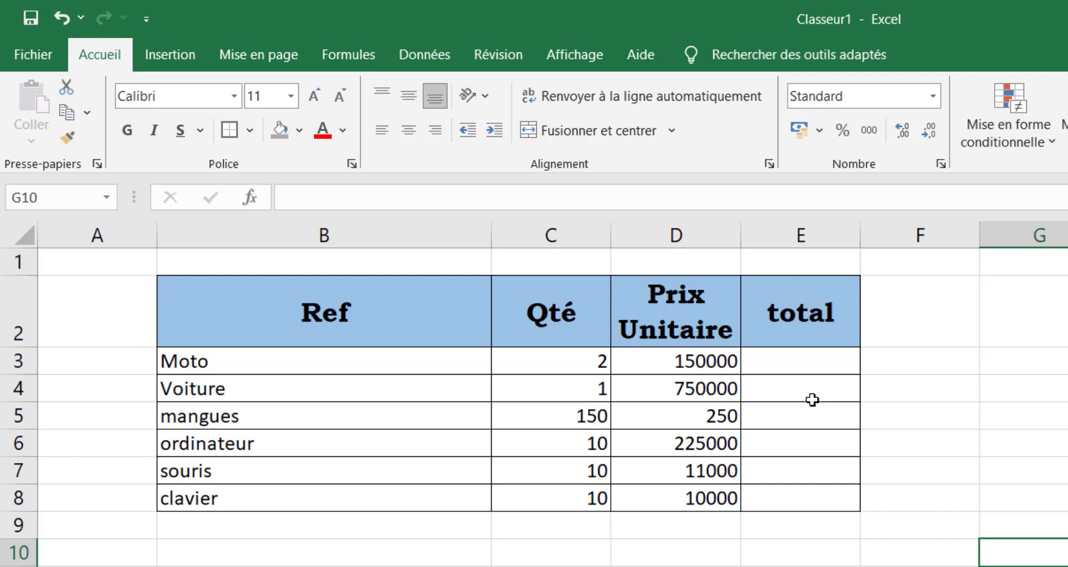
Enlarge the worksheet to 160 % and begin a formula in E3, the total cell for Moto.
{"action": "left_click", "coordinate": [809, 363]}
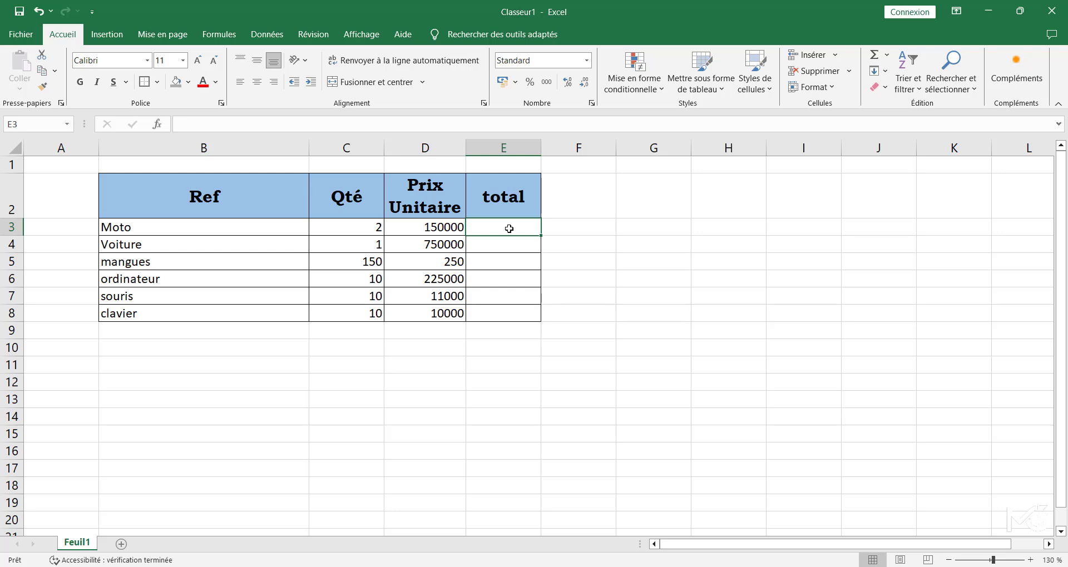
{"action": "left_click", "coordinate": [954, 468]}
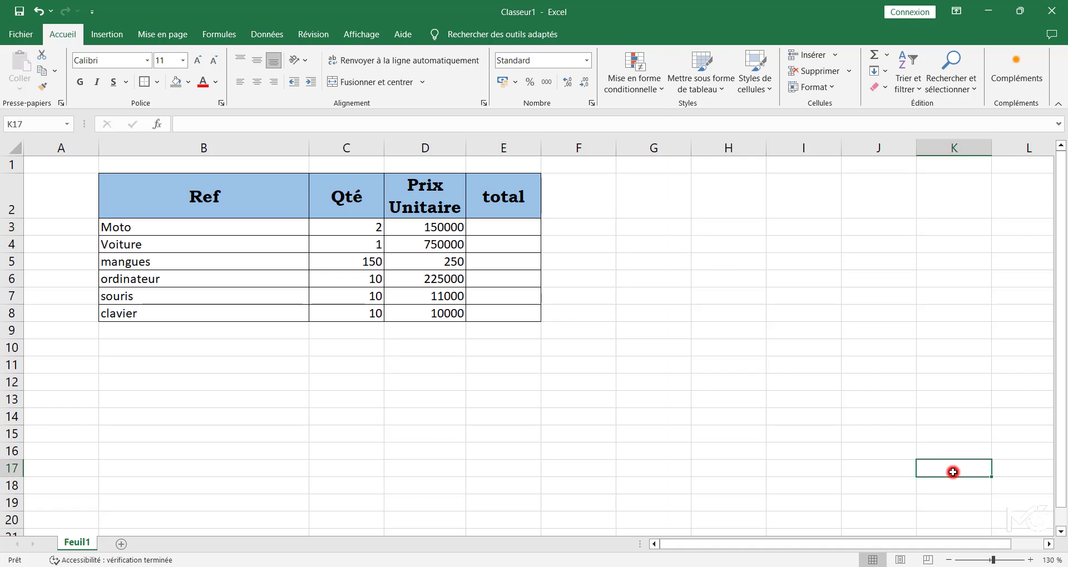
{"action": "left_click", "coordinate": [1031, 560]}
{"action": "left_click", "coordinate": [1031, 560]}
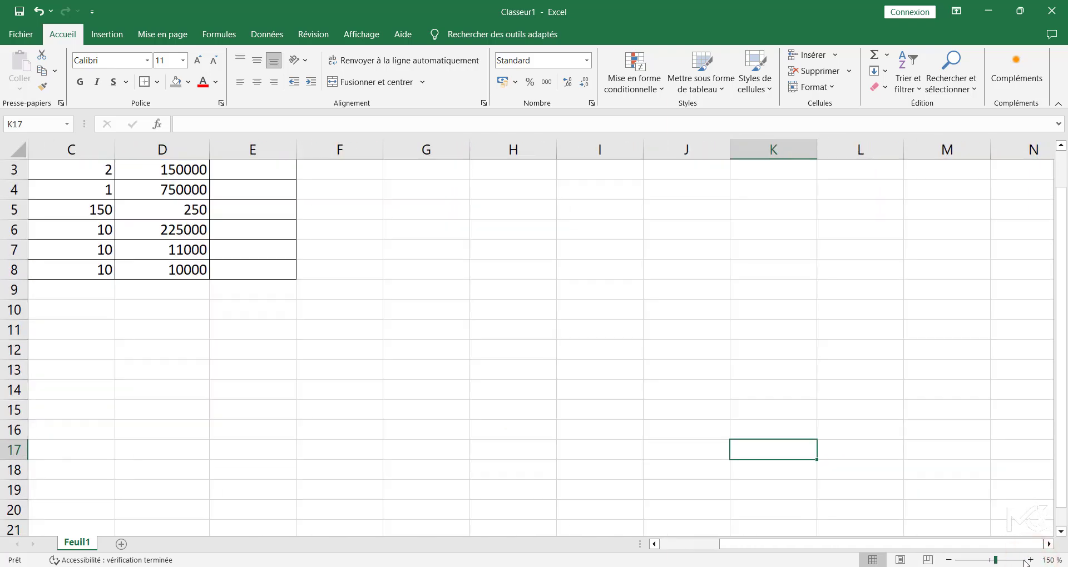
{"action": "left_click", "coordinate": [1031, 560]}
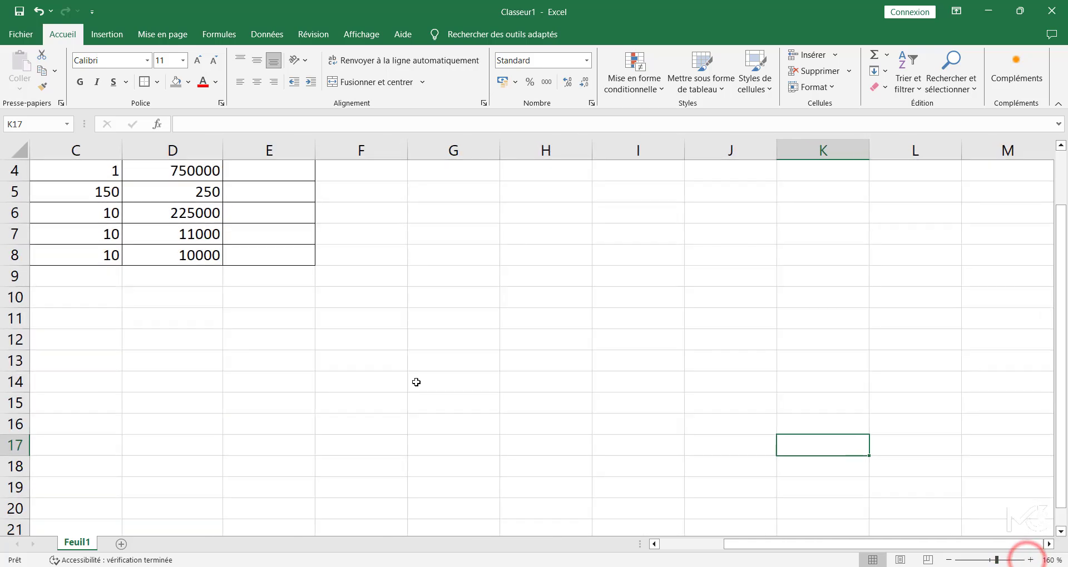
{"action": "scroll", "coordinate": [417, 382], "scroll_direction": "up", "scroll_amount": 1}
{"action": "scroll", "coordinate": [416, 382], "scroll_direction": "left", "scroll_amount": 2}
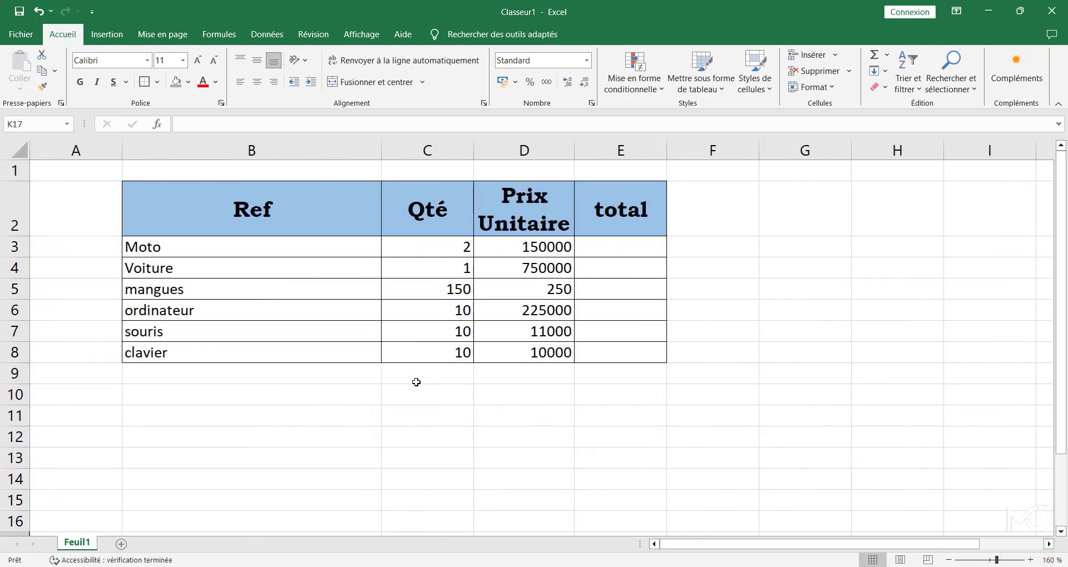
{"action": "left_click", "coordinate": [602, 253]}
{"action": "type", "text": "="}
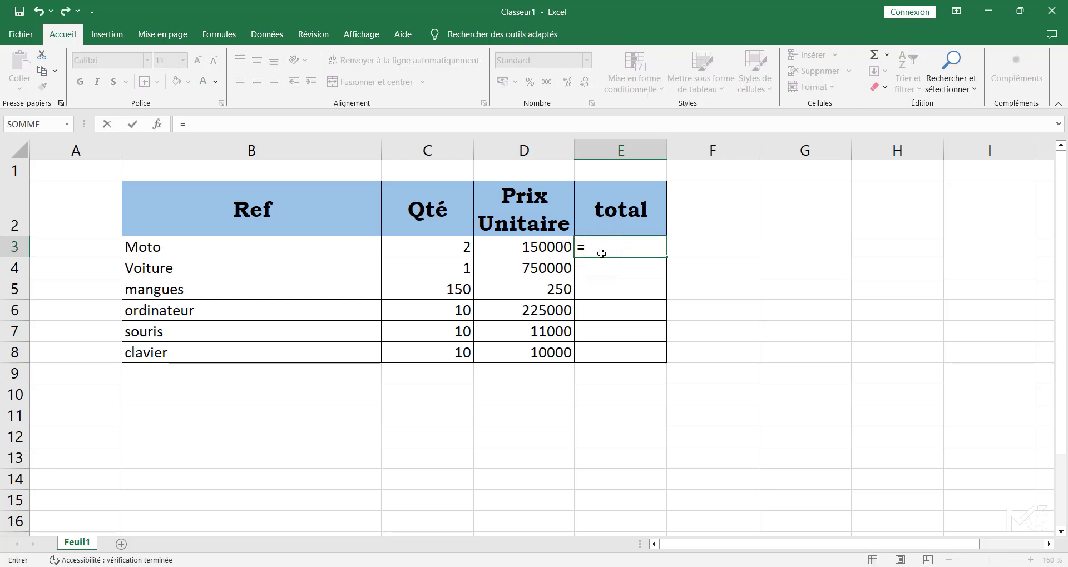
{"action": "type", "text": "somme"}
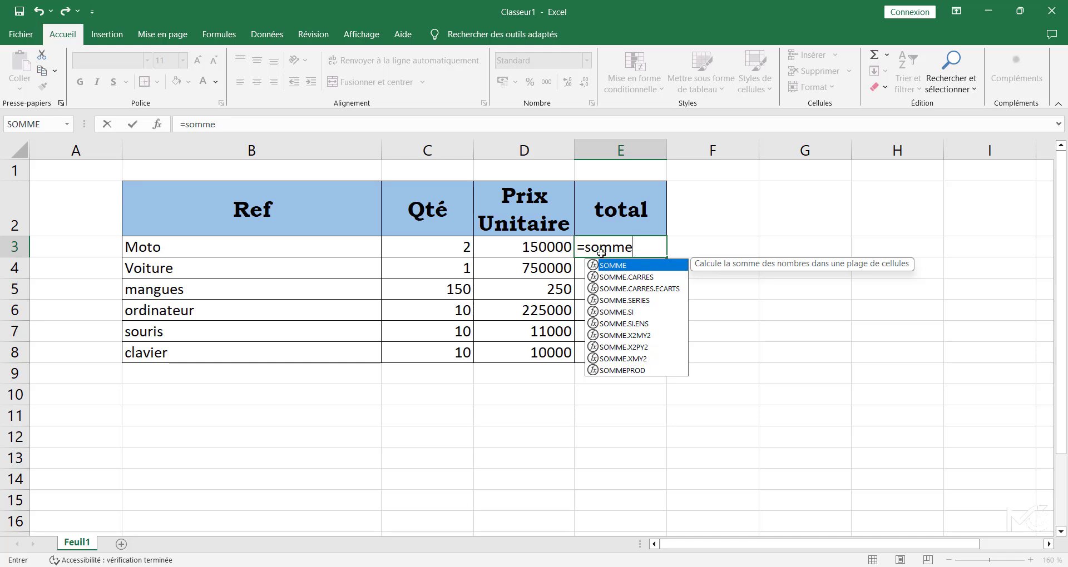
{"action": "type", "text": "("}
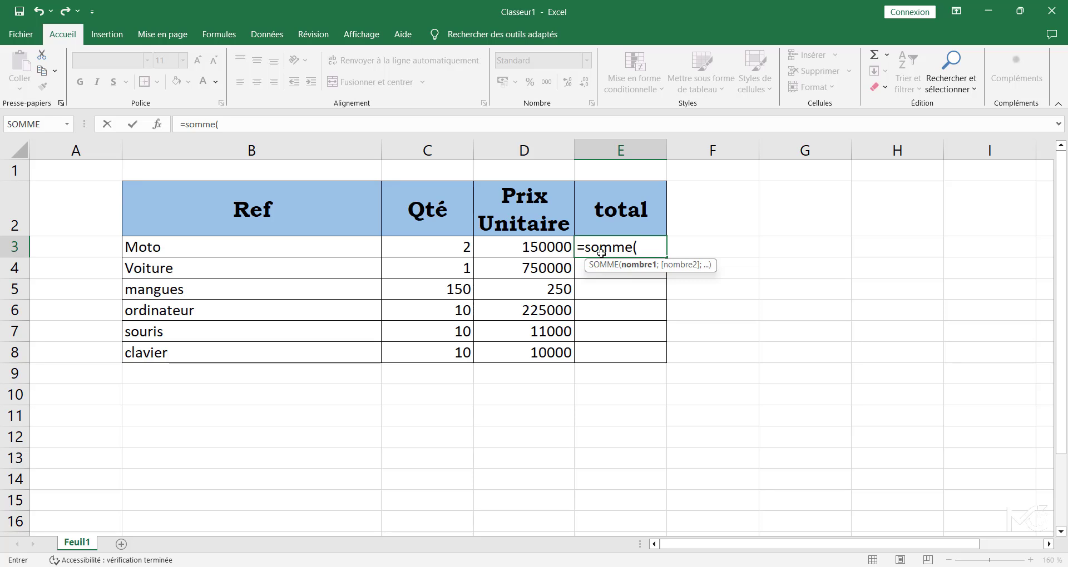
{"action": "key", "text": "BackSpace"}
{"action": "key", "text": "BackSpace"}
{"action": "key", "text": "BackSpace"}
{"action": "key", "text": "BackSpace"}
{"action": "key", "text": "BackSpace"}
{"action": "key", "text": "BackSpace"}
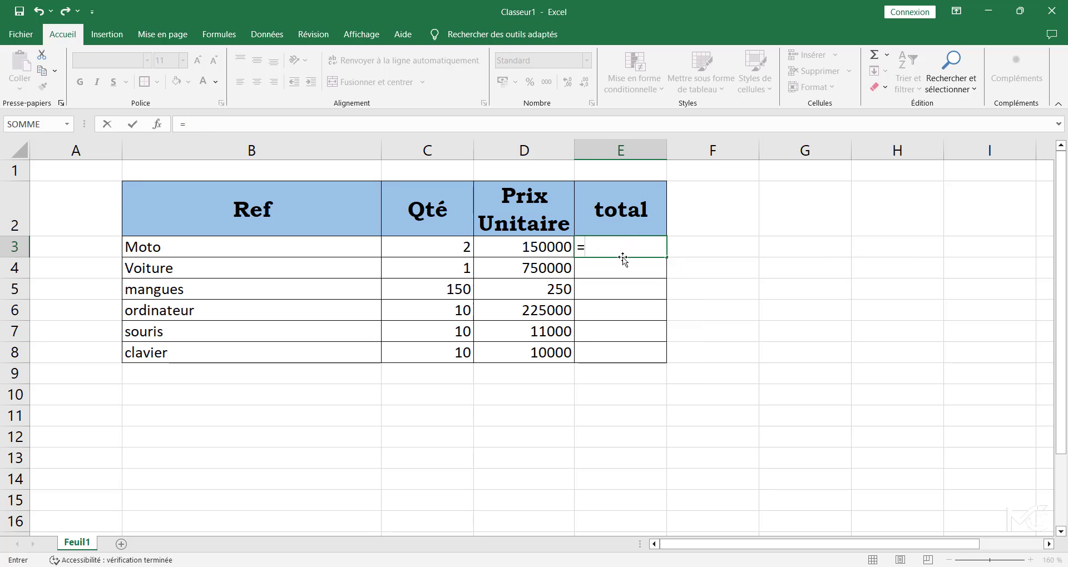
Complete the Moto total formula in E3 as =C3*D3, multiplying quantity by unit price.
{"action": "left_click", "coordinate": [458, 251]}
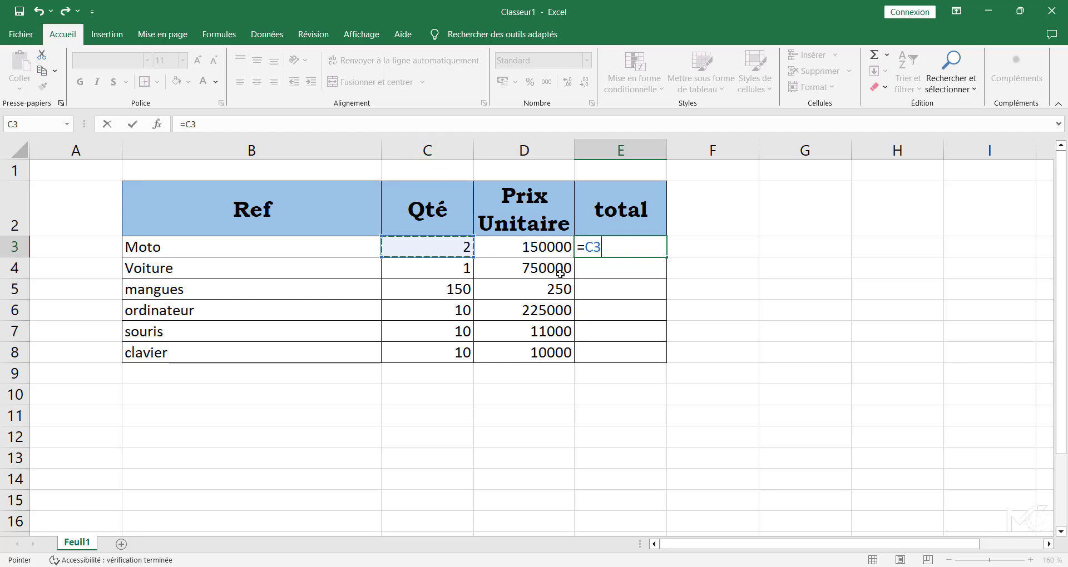
{"action": "type", "text": "*"}
{"action": "left_click", "coordinate": [548, 247]}
{"action": "key", "text": "Return"}
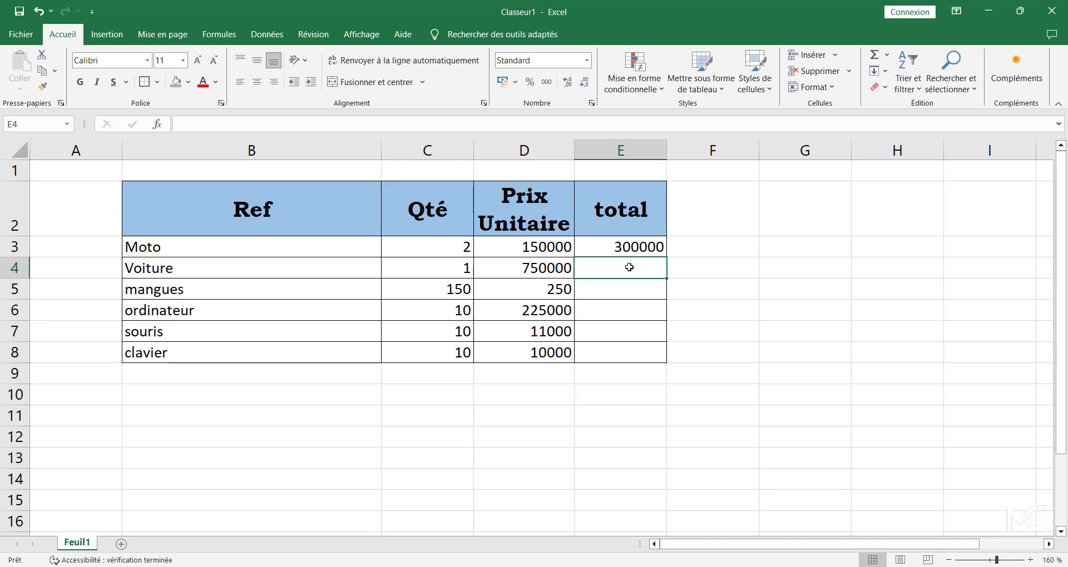
Calculate the Voiture total in E4 with the formula =D4*C4.
{"action": "type", "text": "="}
{"action": "left_click", "coordinate": [539, 277]}
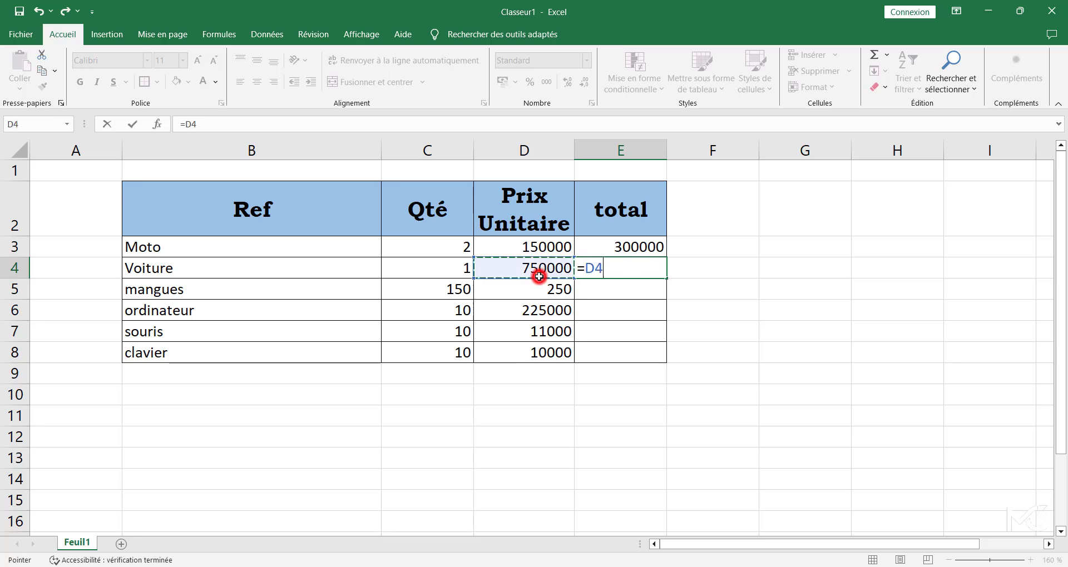
{"action": "type", "text": "*"}
{"action": "left_click", "coordinate": [452, 271]}
{"action": "key", "text": "Return"}
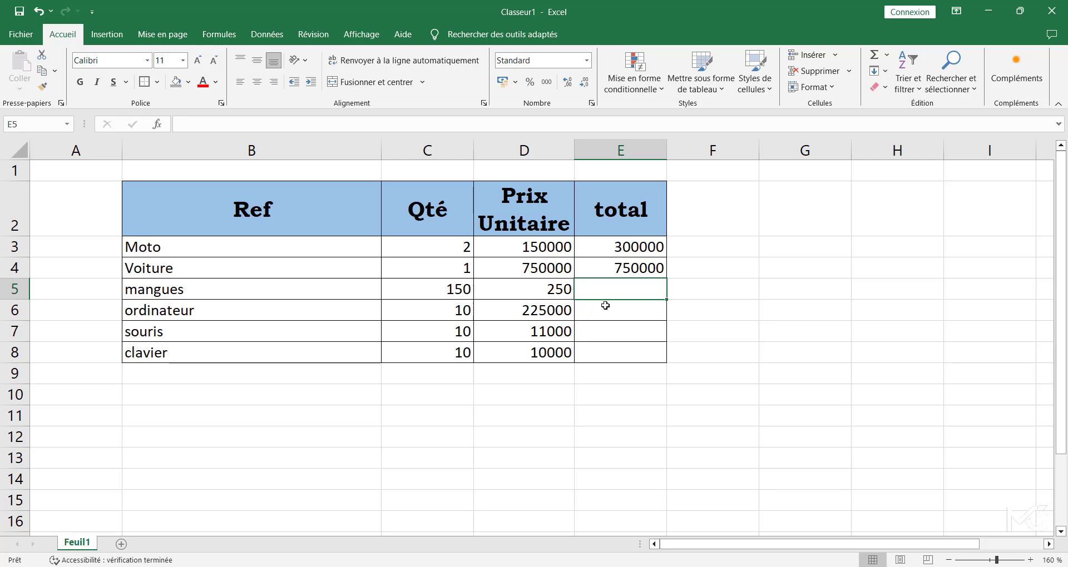
Calculate the mangues total in E5 with the formula =D5*C5.
{"action": "type", "text": "="}
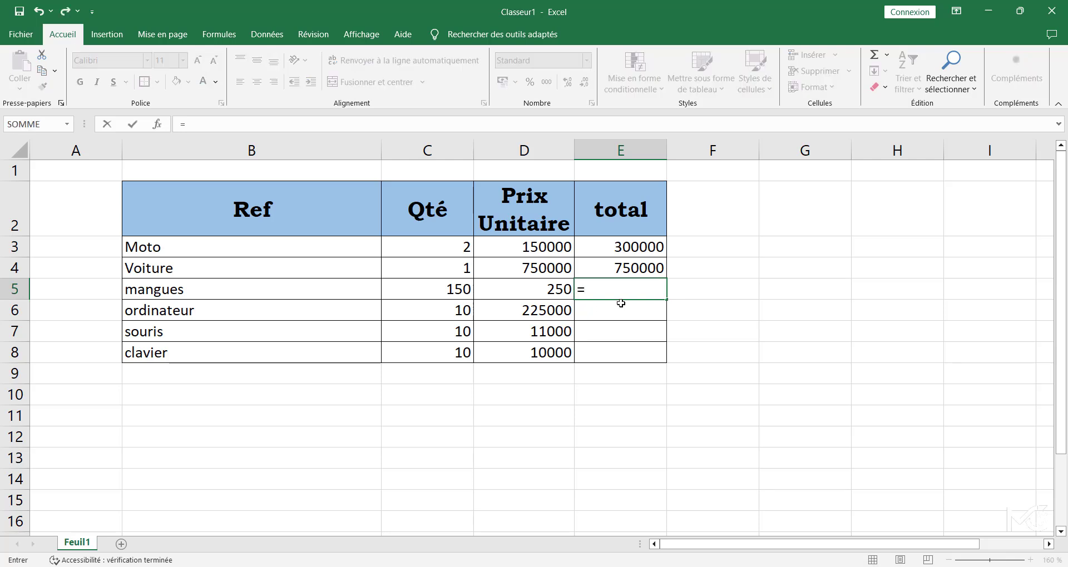
{"action": "left_click", "coordinate": [556, 289]}
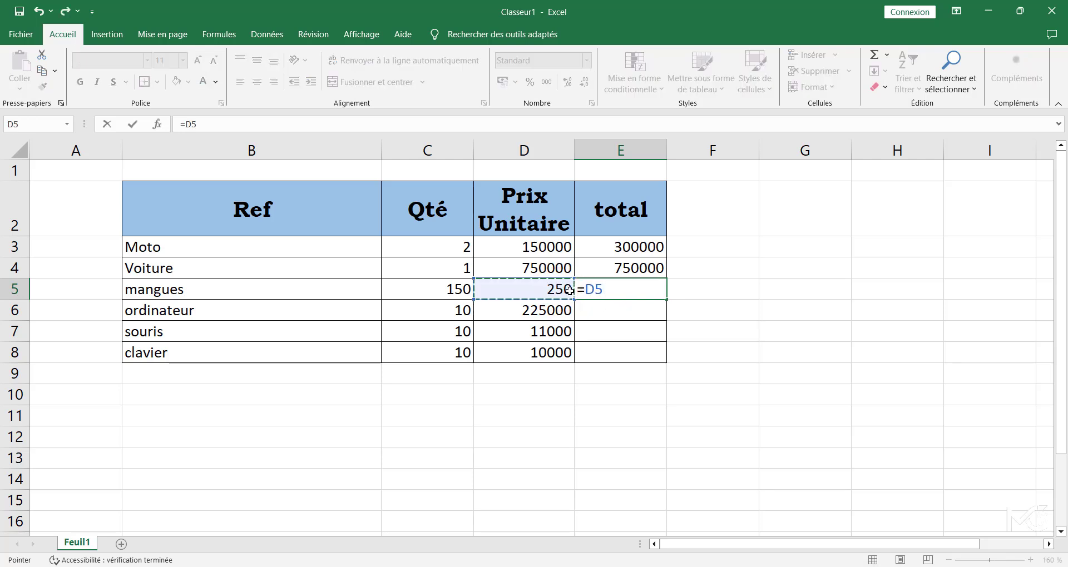
{"action": "type", "text": "*"}
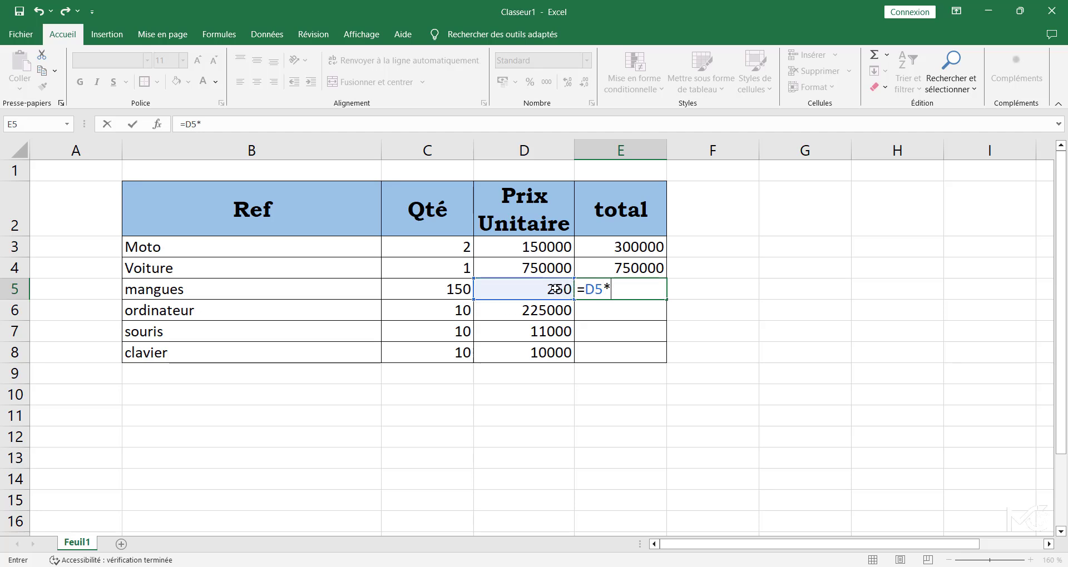
{"action": "left_click", "coordinate": [459, 289]}
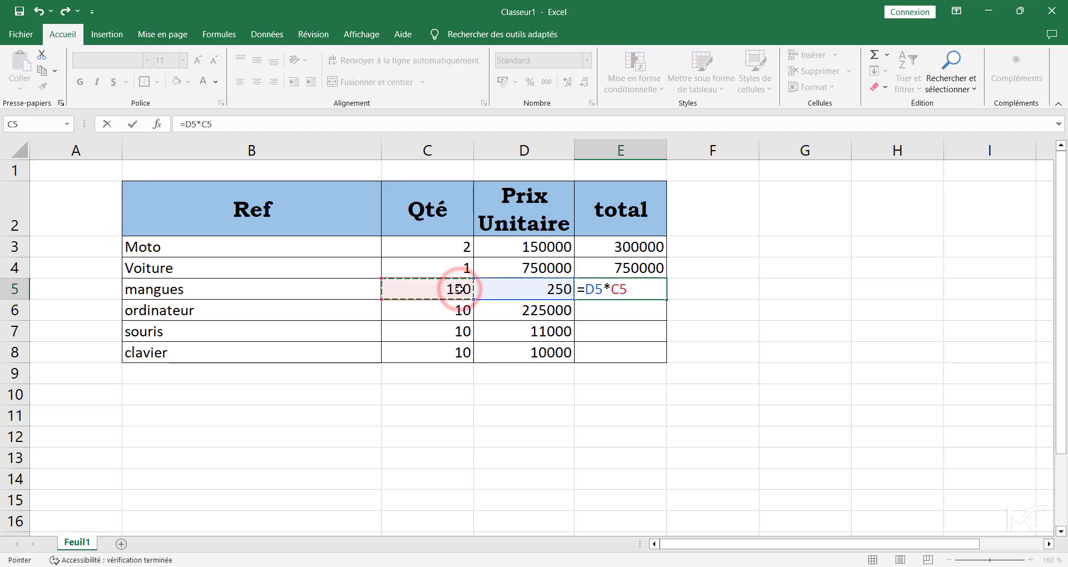
{"action": "key", "text": "Return"}
Calculate the ordinateur total in E6 with the formula =D6*C6.
{"action": "type", "text": "="}
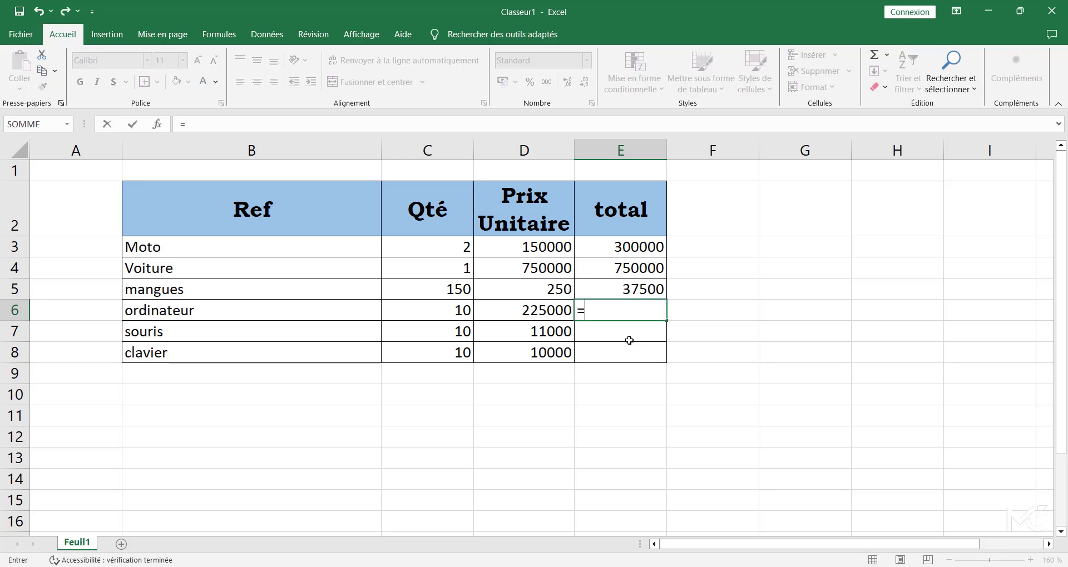
{"action": "left_click", "coordinate": [554, 315]}
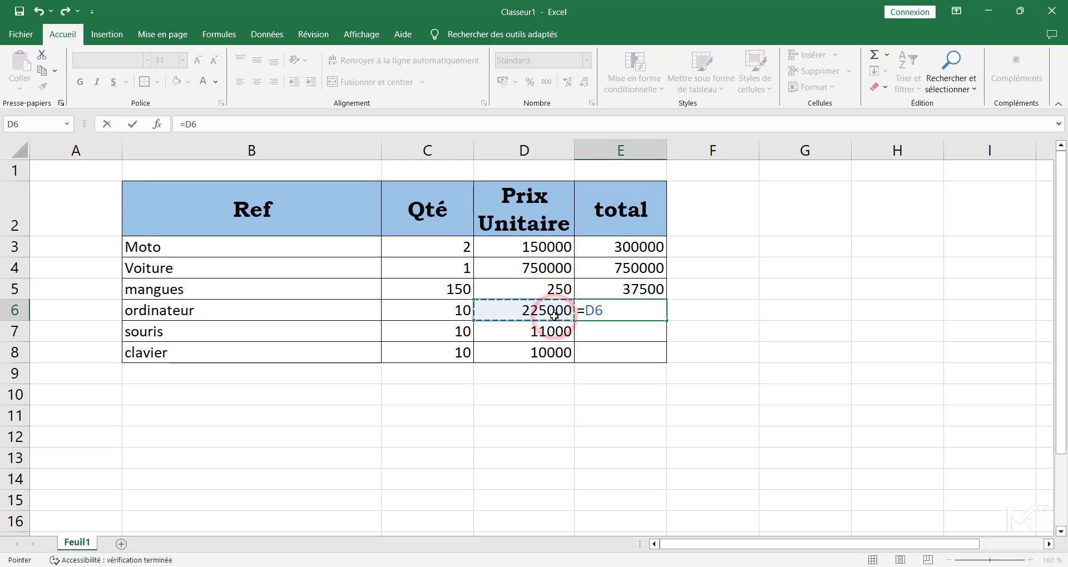
{"action": "type", "text": "*"}
{"action": "left_click", "coordinate": [453, 309]}
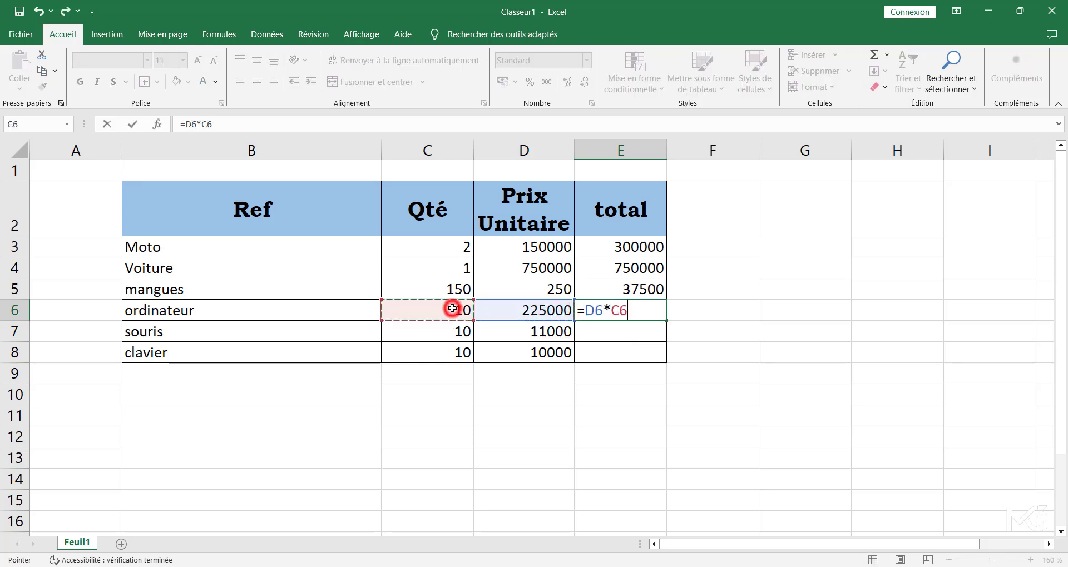
{"action": "key", "text": "Return"}
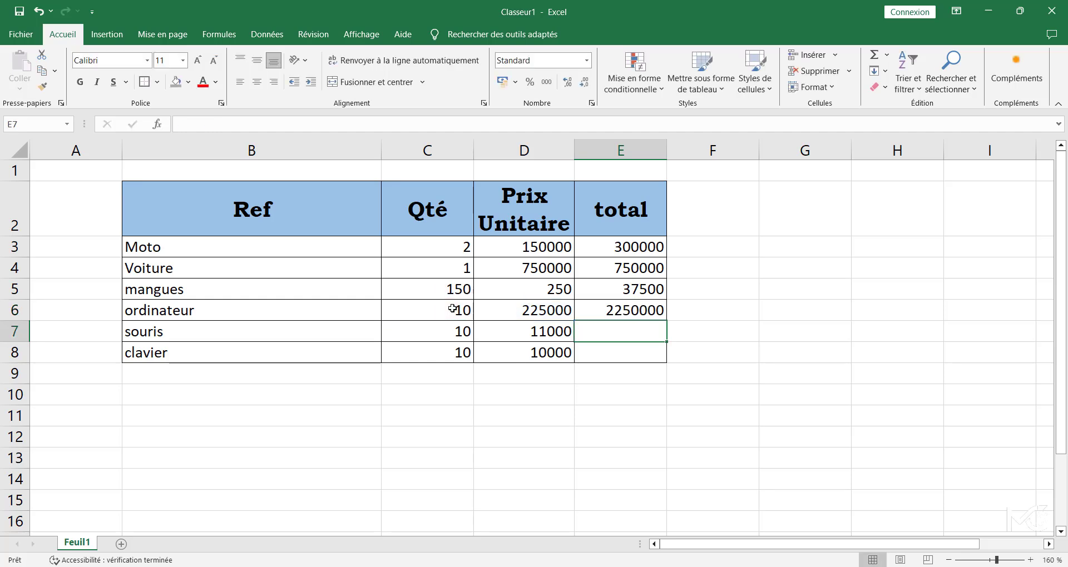
Calculate the souris total in E7 with the formula =D7*C7.
{"action": "type", "text": "="}
{"action": "left_click", "coordinate": [539, 332]}
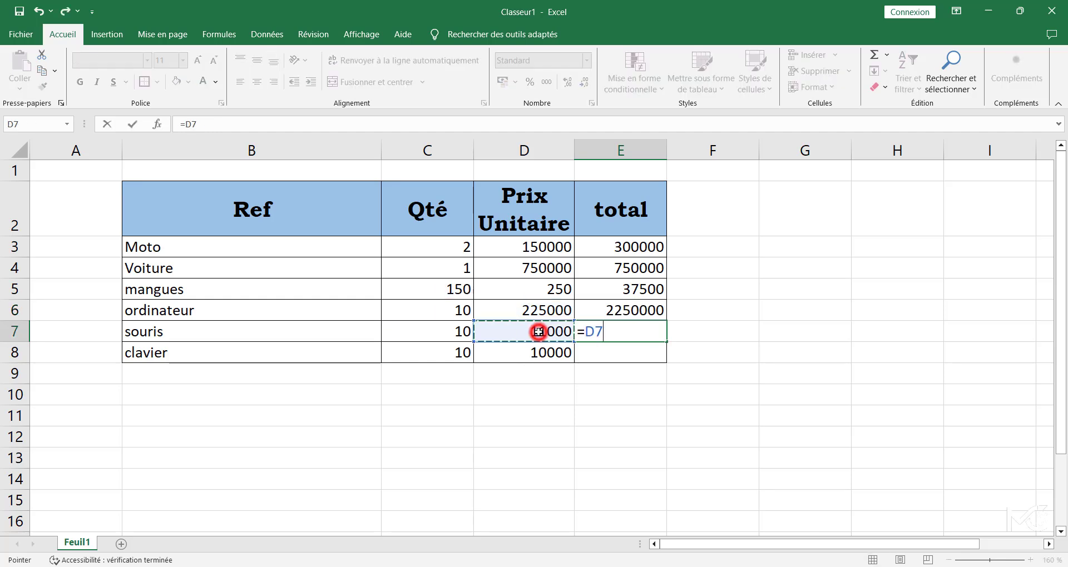
{"action": "type", "text": "*"}
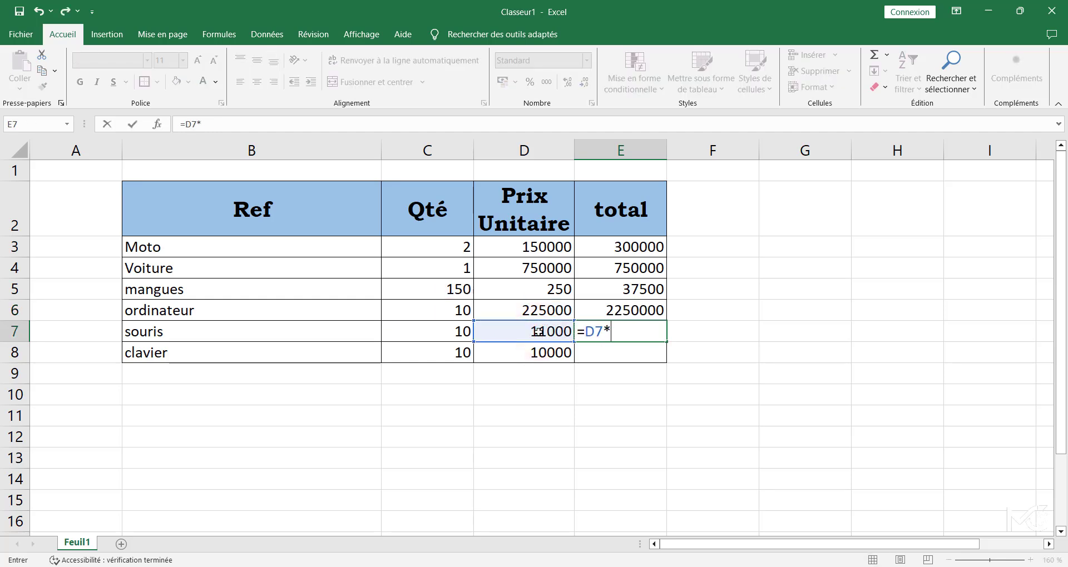
{"action": "left_click", "coordinate": [448, 334]}
{"action": "key", "text": "Return"}
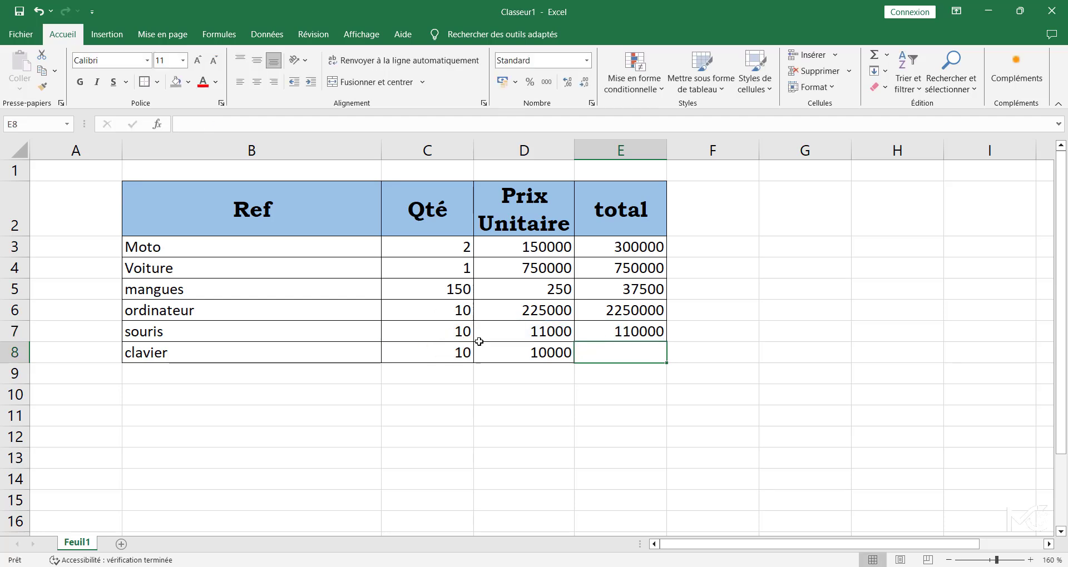
Calculate the clavier total in E8 with the formula =D8*C8.
{"action": "type", "text": "="}
{"action": "left_click", "coordinate": [527, 358]}
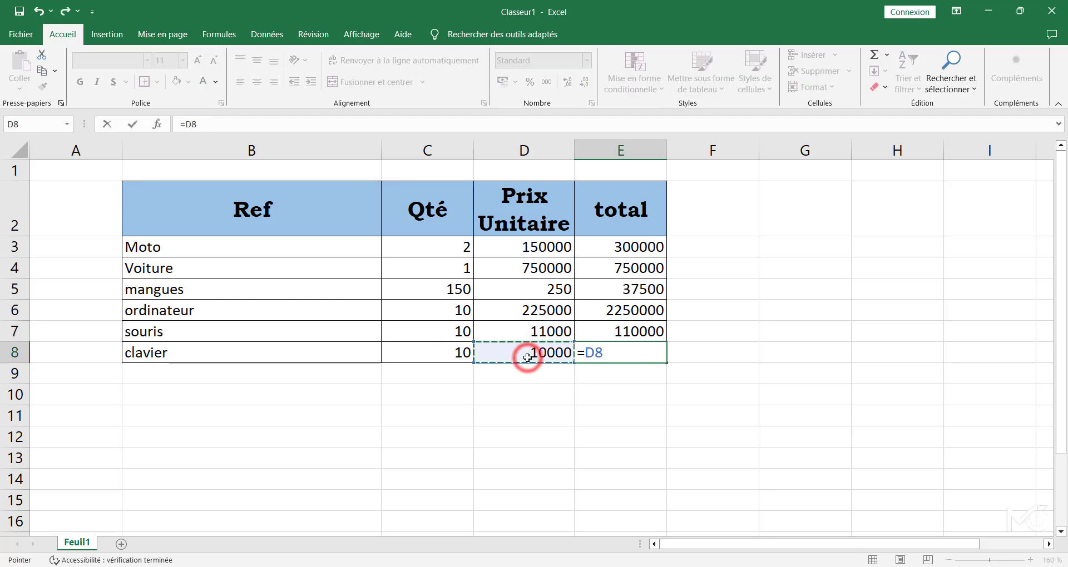
{"action": "type", "text": "*"}
{"action": "left_click", "coordinate": [461, 353]}
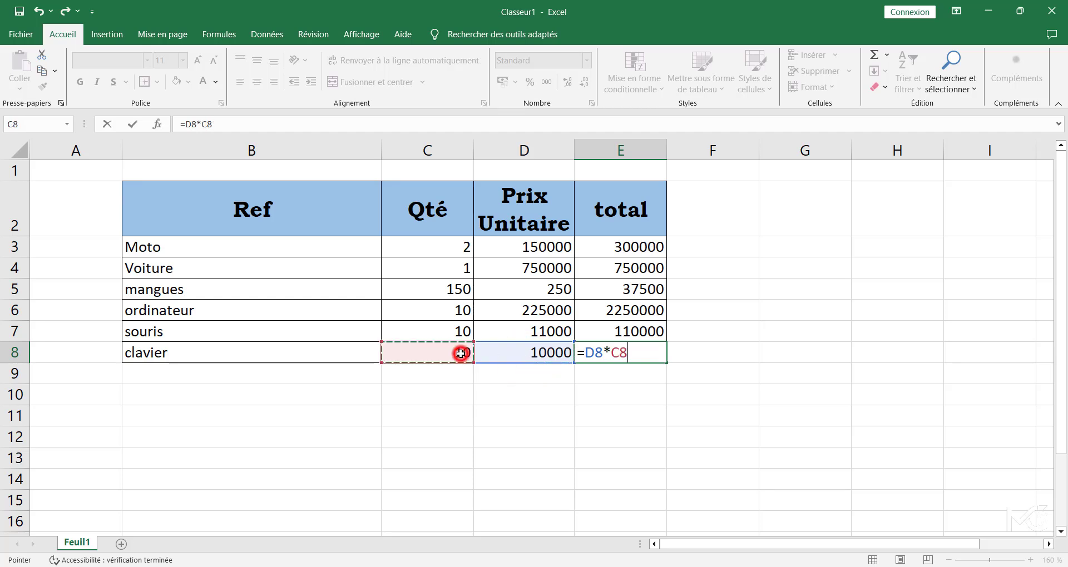
{"action": "key", "text": "Return"}
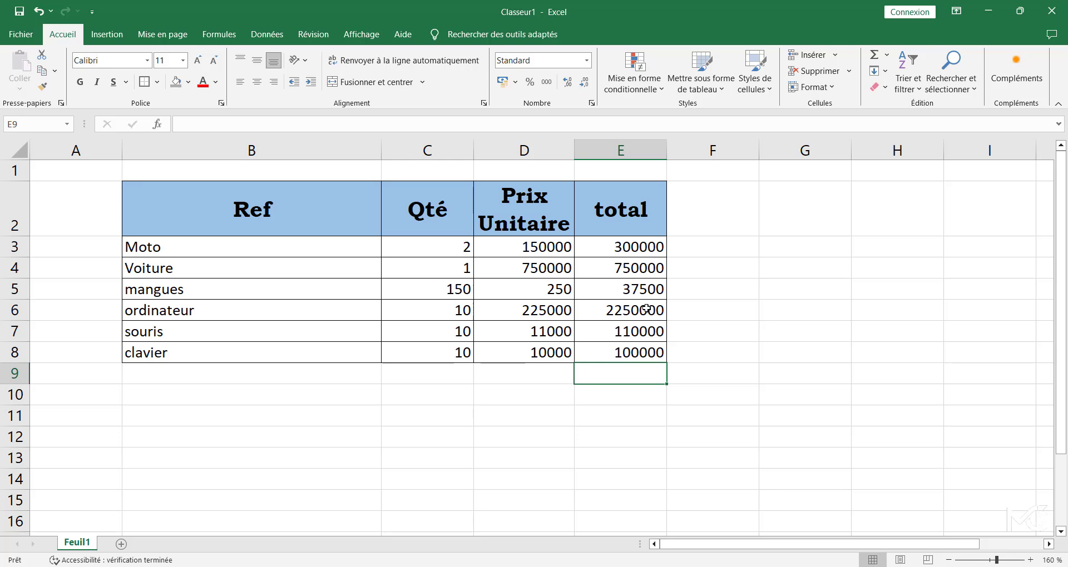
Undo all the total formulas entered in E3:E8, clearing the total column for every product.
{"action": "left_click", "coordinate": [37, 10]}
{"action": "left_click", "coordinate": [37, 11]}
{"action": "left_click", "coordinate": [37, 11]}
{"action": "left_click", "coordinate": [37, 11]}
{"action": "left_click", "coordinate": [37, 10]}
{"action": "left_click", "coordinate": [37, 10]}
{"action": "left_click", "coordinate": [37, 11]}
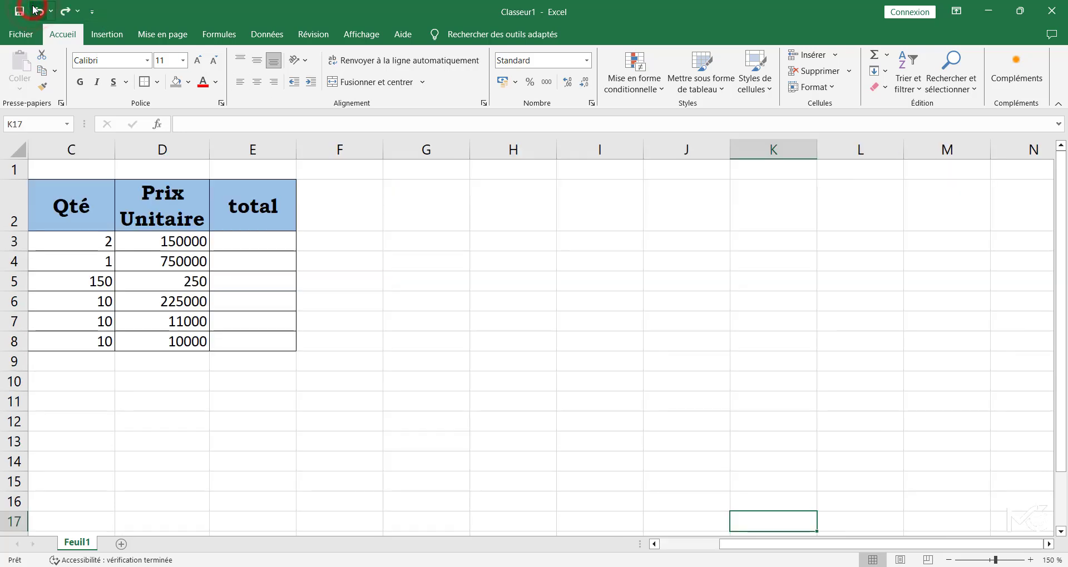
{"action": "left_click", "coordinate": [66, 11]}
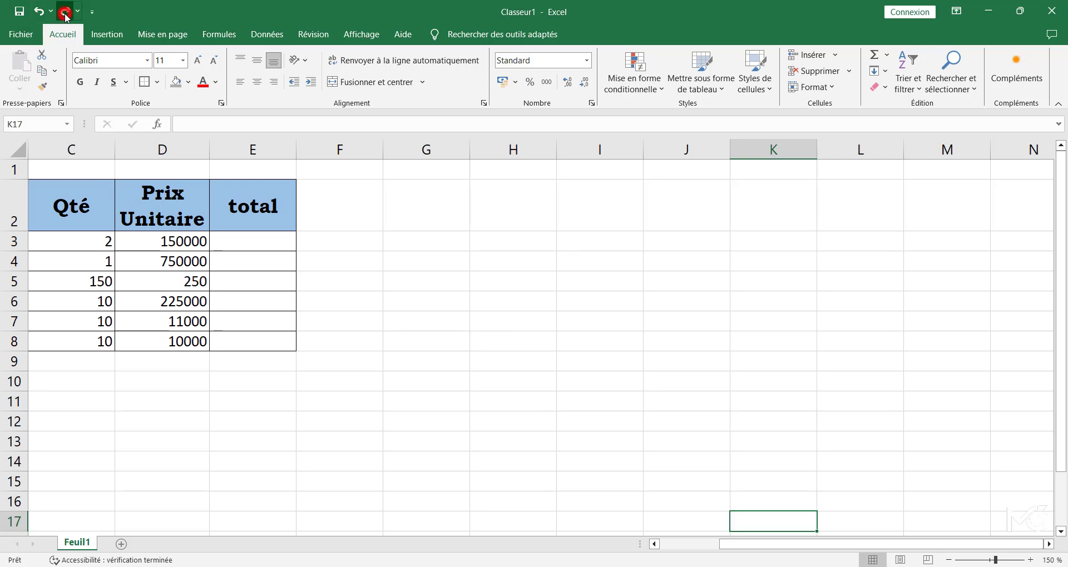
Enter the formula =D3*C3 in E3 to calculate the Moto total.
{"action": "scroll", "coordinate": [295, 269], "scroll_direction": "left", "scroll_amount": 3}
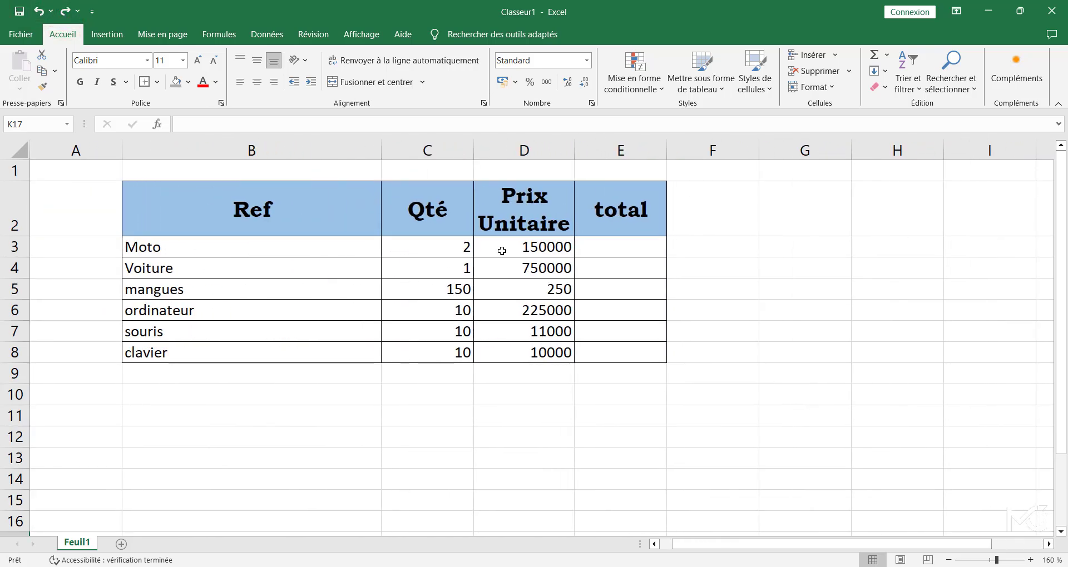
{"action": "left_click", "coordinate": [607, 243]}
{"action": "type", "text": "="}
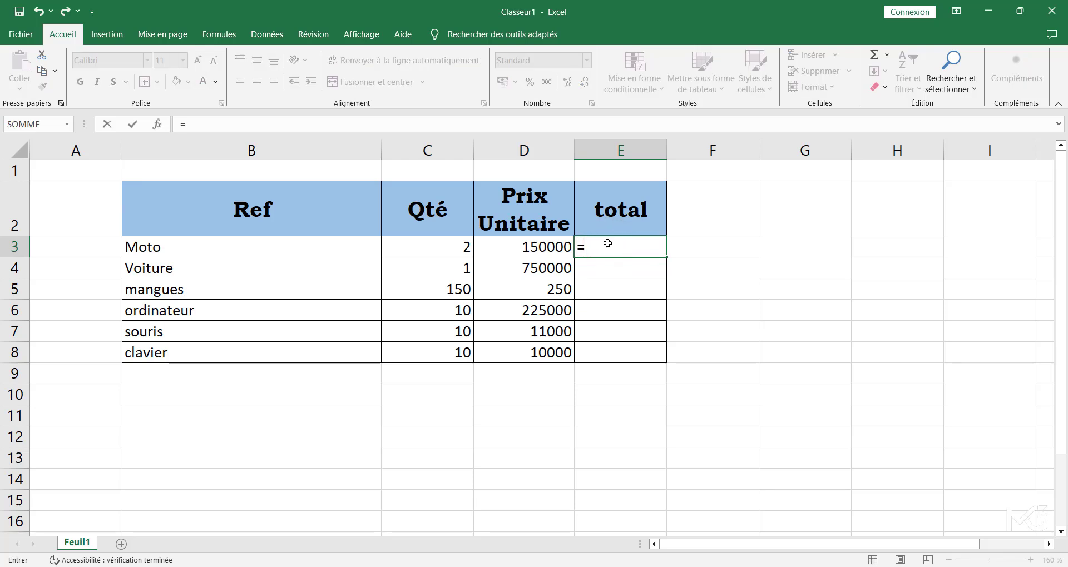
{"action": "left_click", "coordinate": [550, 247]}
{"action": "type", "text": "*"}
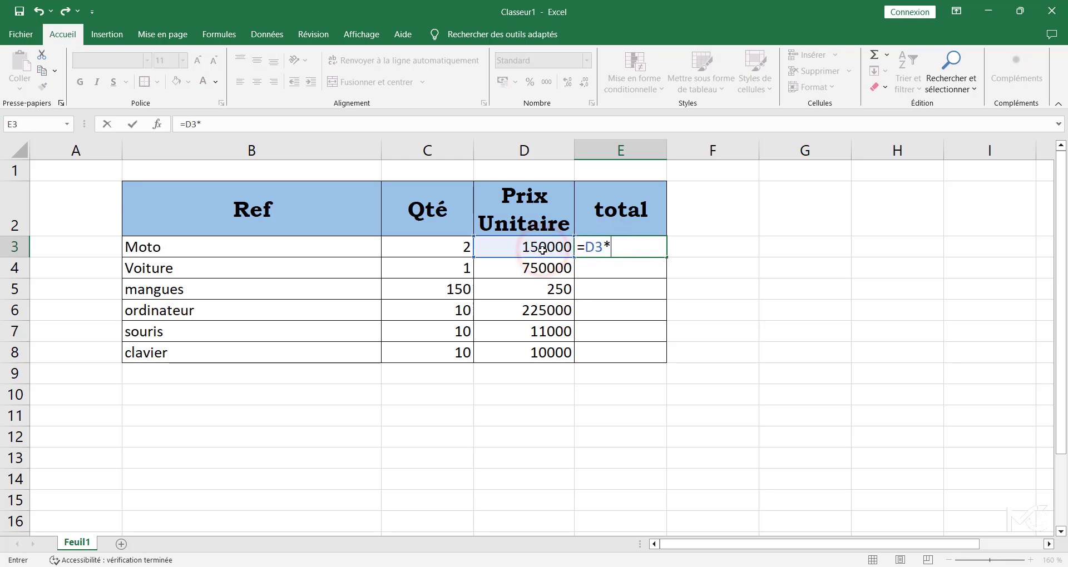
{"action": "left_click", "coordinate": [443, 248]}
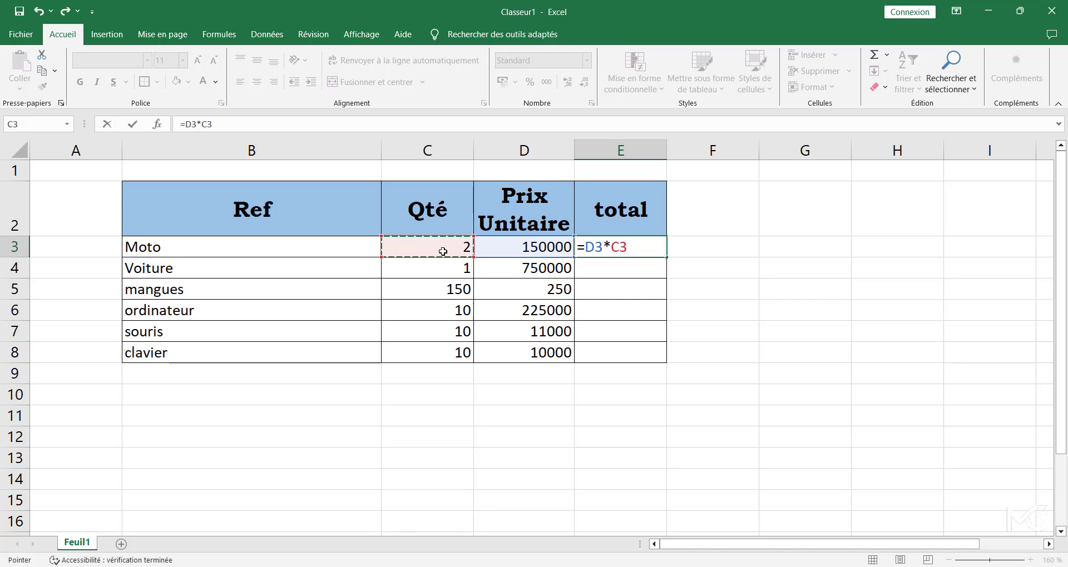
{"action": "key", "text": "Return"}
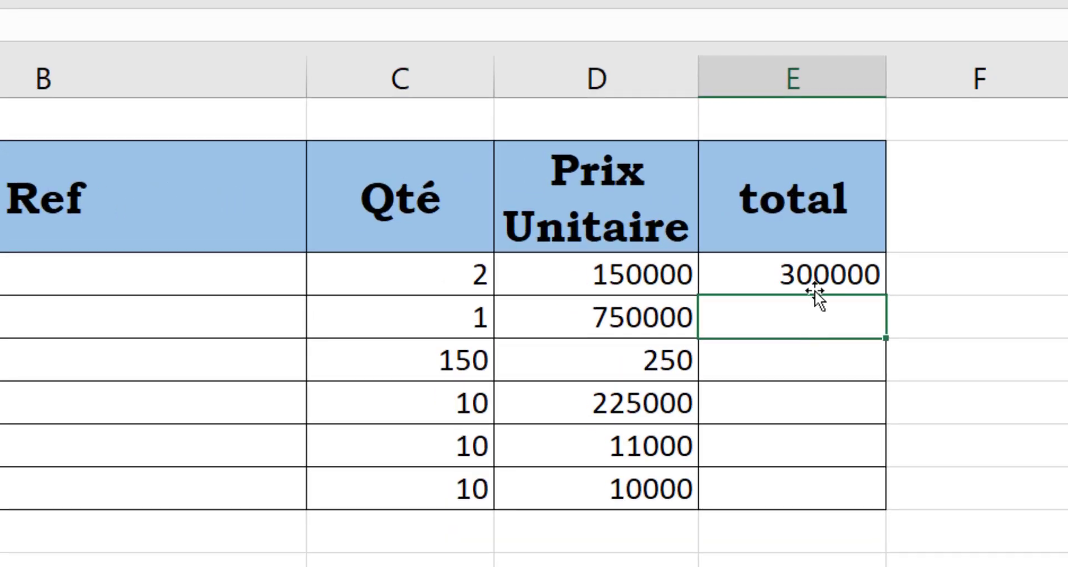
Fill the Moto total formula from E3 down to E8 and check the copied formula in the mangues row.
{"action": "left_click", "coordinate": [629, 251]}
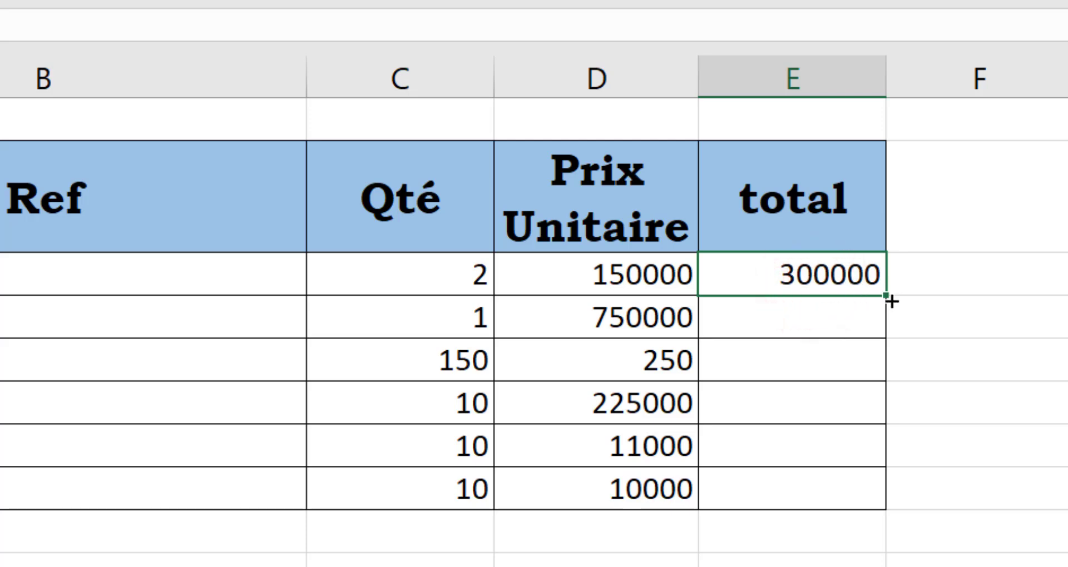
{"action": "left_click_drag", "start_coordinate": [889, 300], "coordinate": [868, 493]}
{"action": "left_click", "coordinate": [1062, 503]}
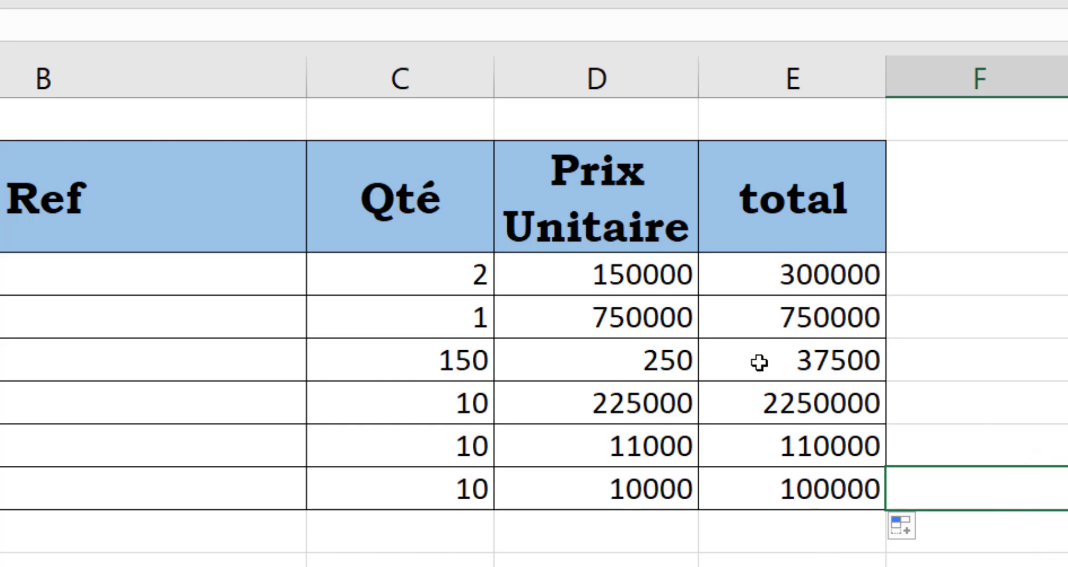
{"action": "left_click", "coordinate": [821, 363]}
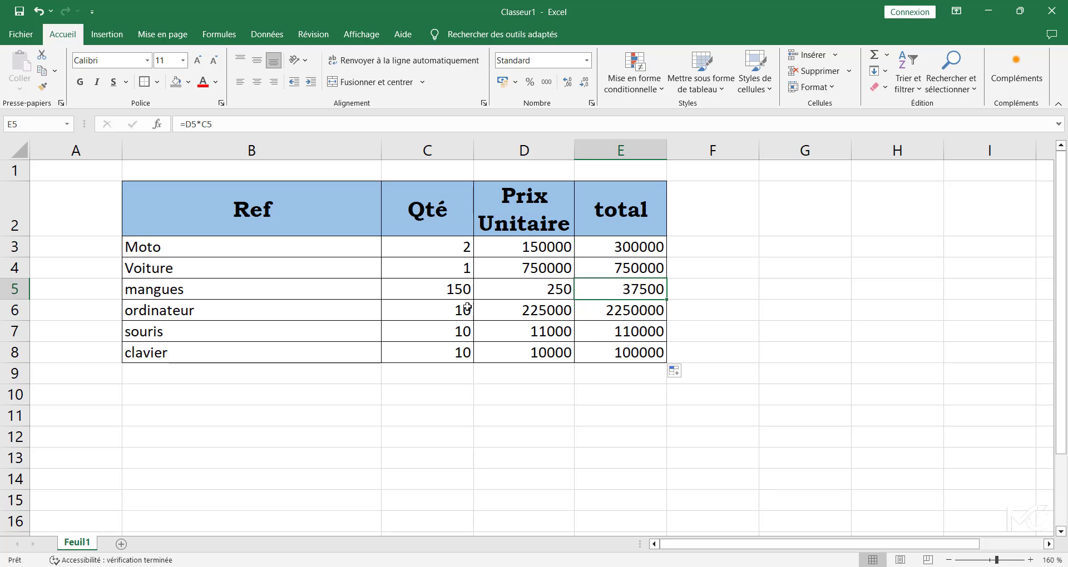
{"action": "left_click", "coordinate": [732, 408]}
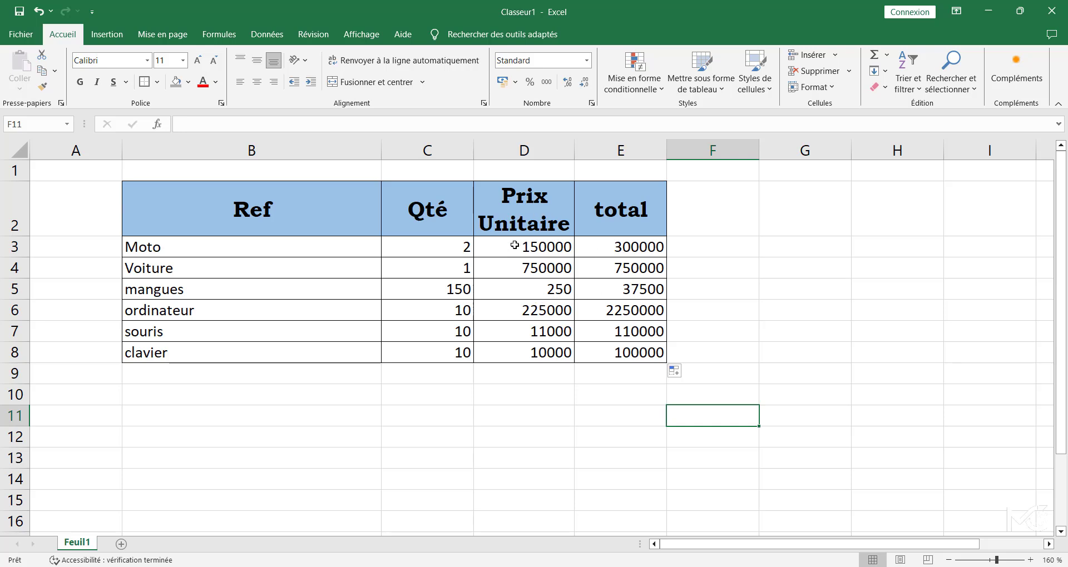
Apply the Monétaire number format to the unit prices and totals in D3:E8.
{"action": "left_click_drag", "start_coordinate": [515, 246], "coordinate": [520, 353]}
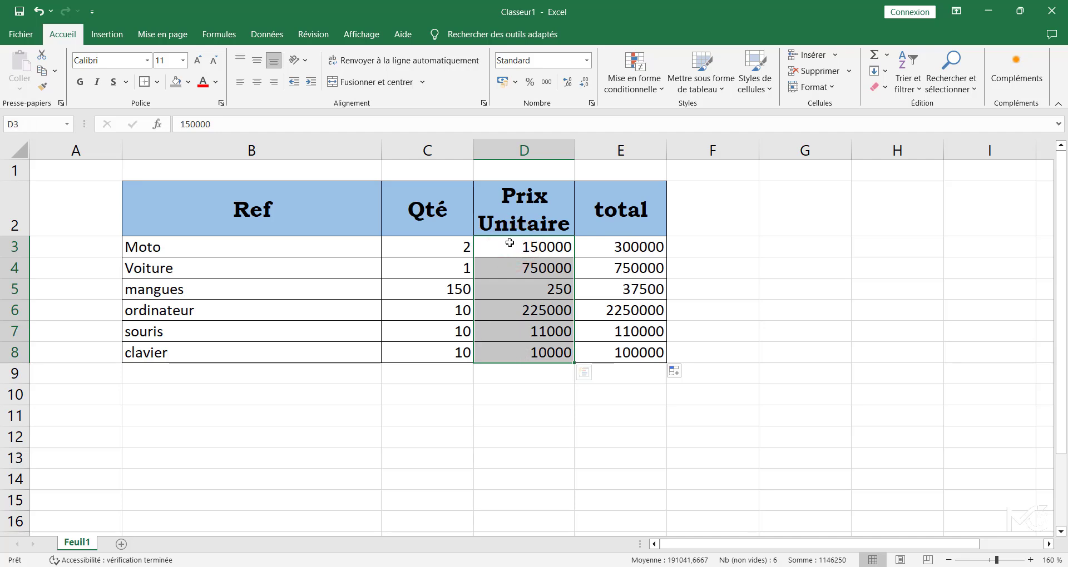
{"action": "left_click", "coordinate": [789, 285]}
{"action": "left_click_drag", "start_coordinate": [537, 247], "coordinate": [651, 354]}
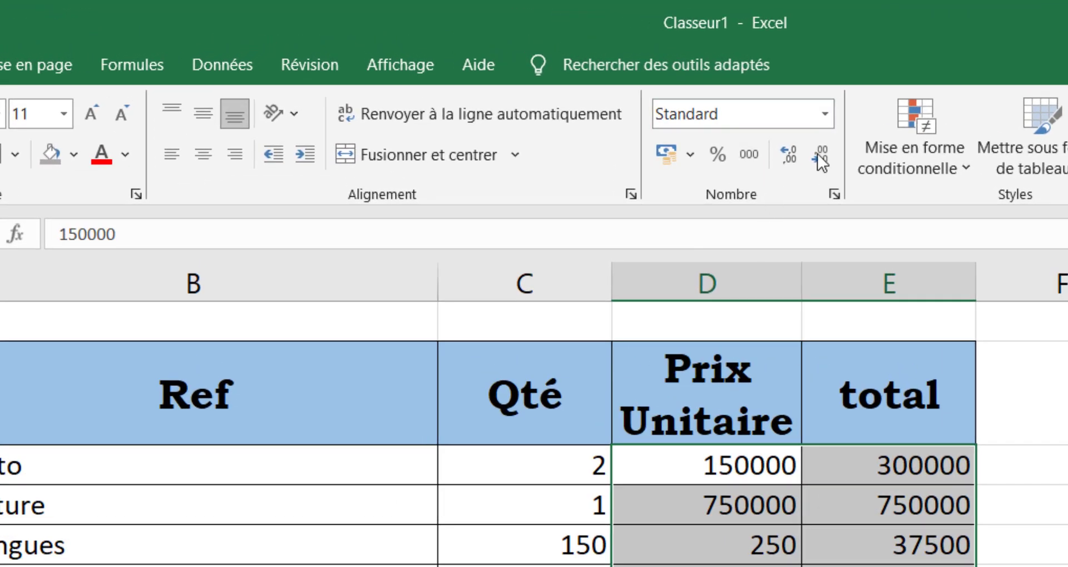
{"action": "left_click", "coordinate": [826, 114]}
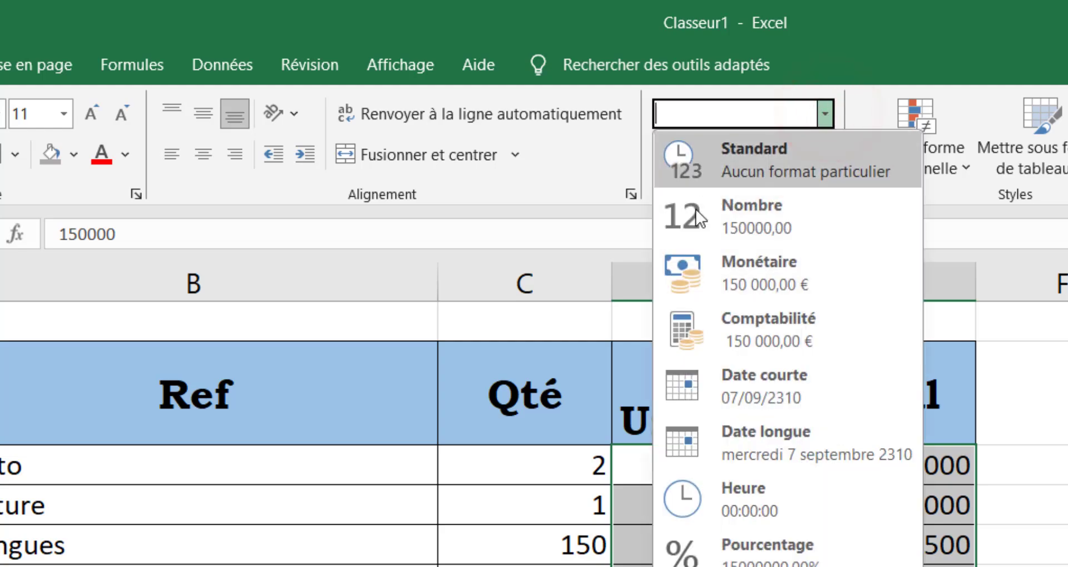
{"action": "left_click", "coordinate": [780, 286]}
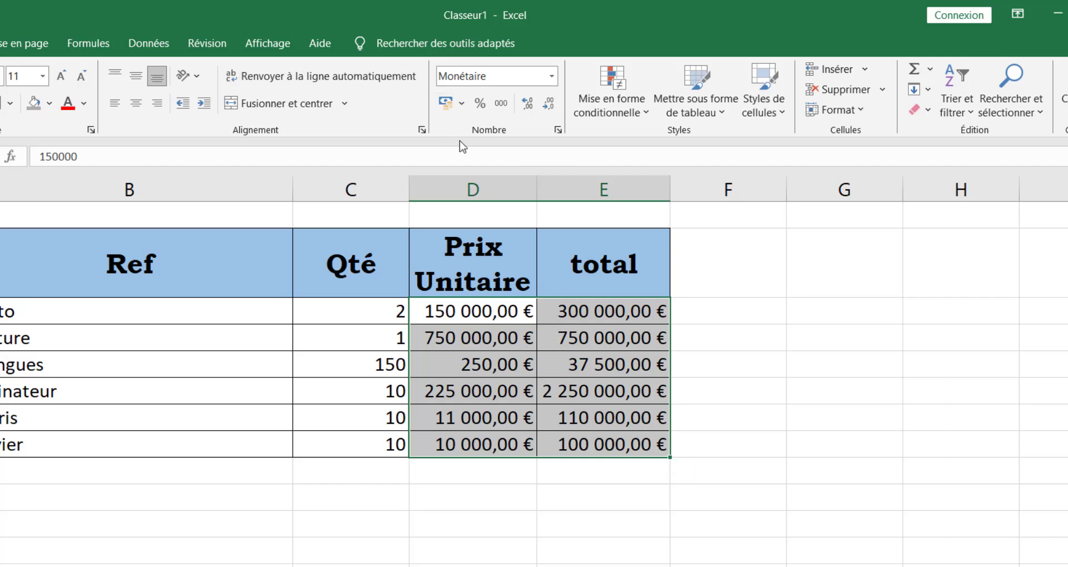
Format the selected prices and totals as Comptabilité with the symbol CFA Français (Mali) and 2 decimals.
{"action": "left_click", "coordinate": [462, 104]}
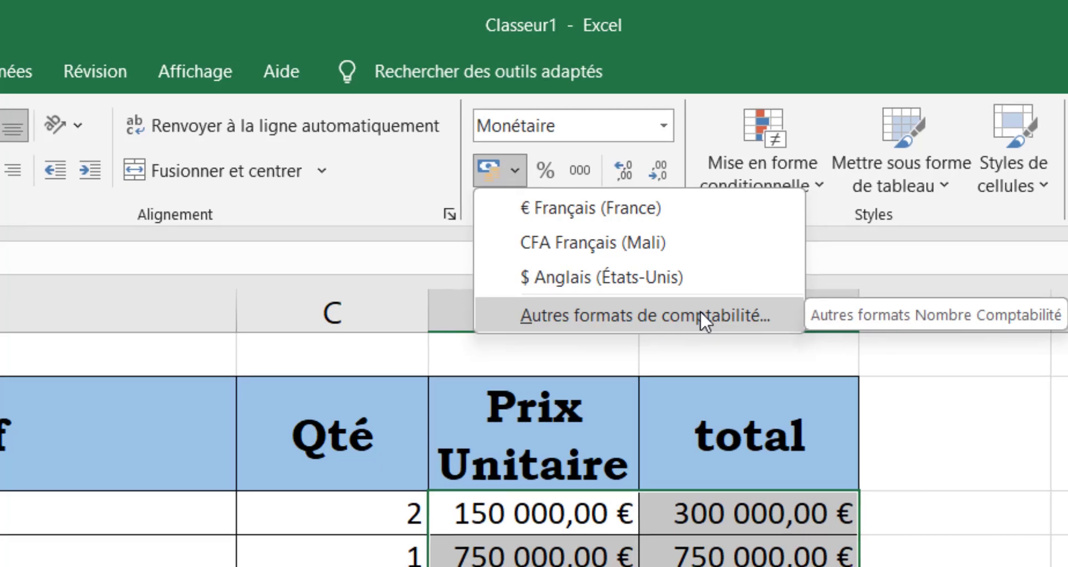
{"action": "left_click", "coordinate": [702, 314]}
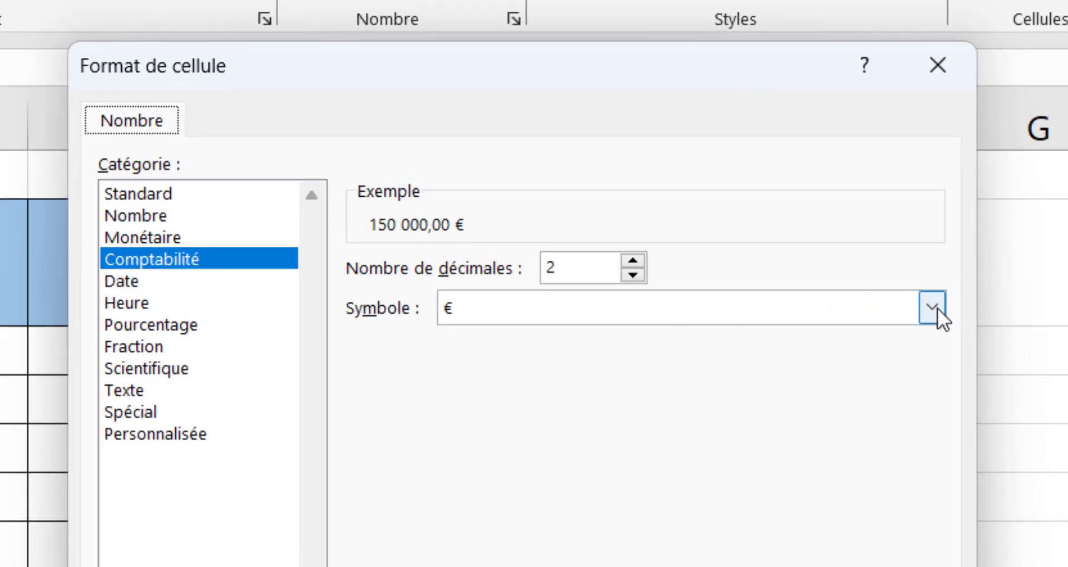
{"action": "left_click", "coordinate": [932, 308]}
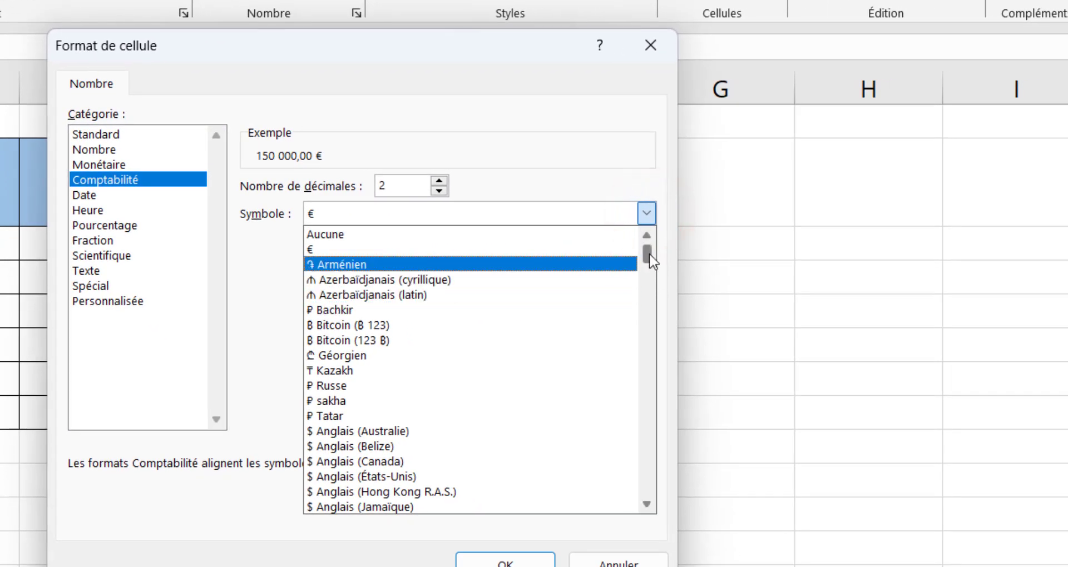
{"action": "left_click_drag", "start_coordinate": [647, 255], "coordinate": [652, 337]}
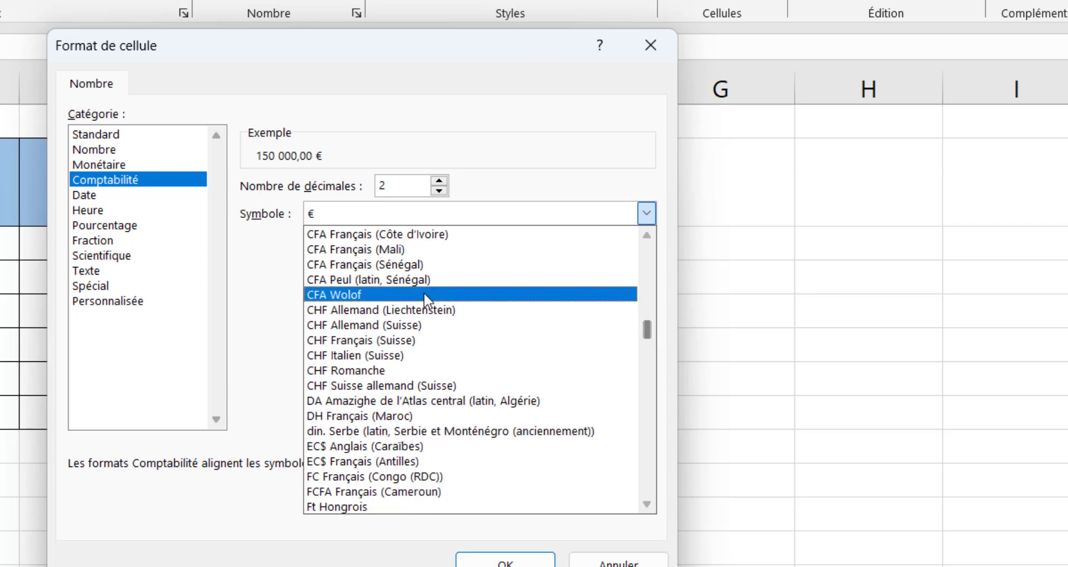
{"action": "left_click", "coordinate": [366, 250]}
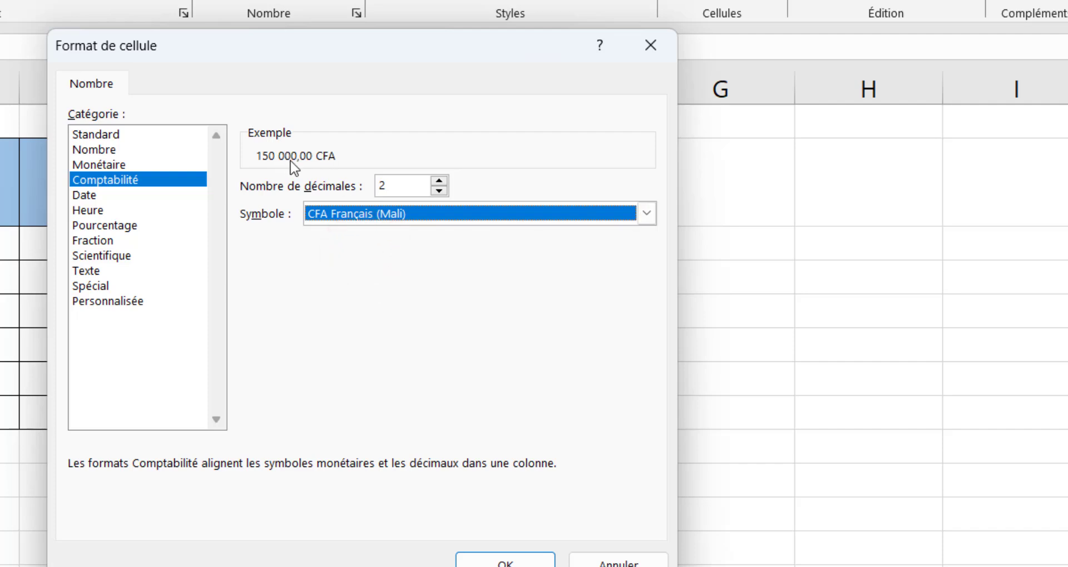
{"action": "left_click", "coordinate": [442, 191]}
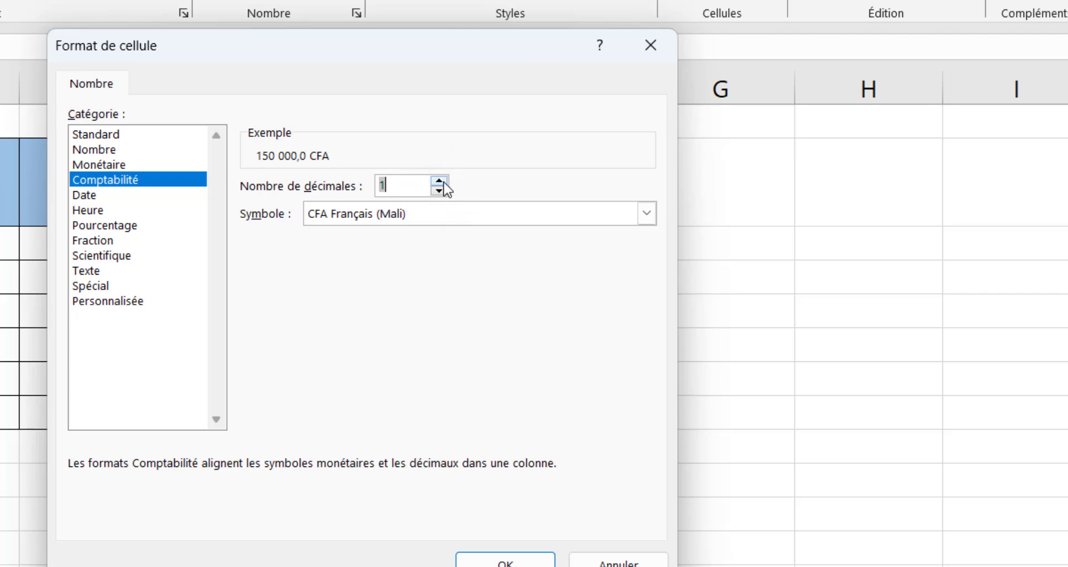
{"action": "left_click", "coordinate": [440, 180]}
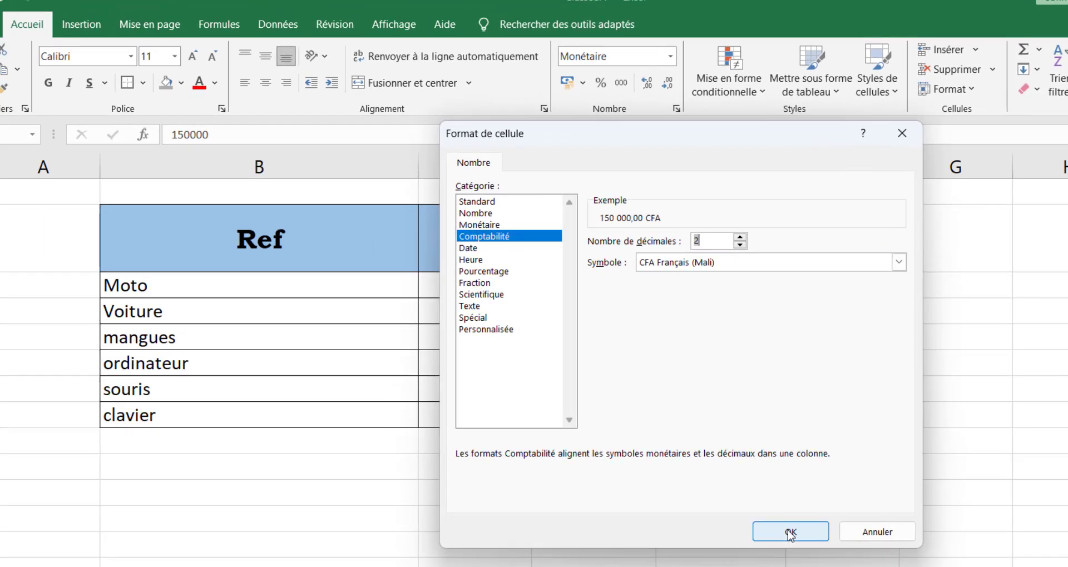
{"action": "left_click", "coordinate": [505, 562]}
{"action": "left_click", "coordinate": [914, 399]}
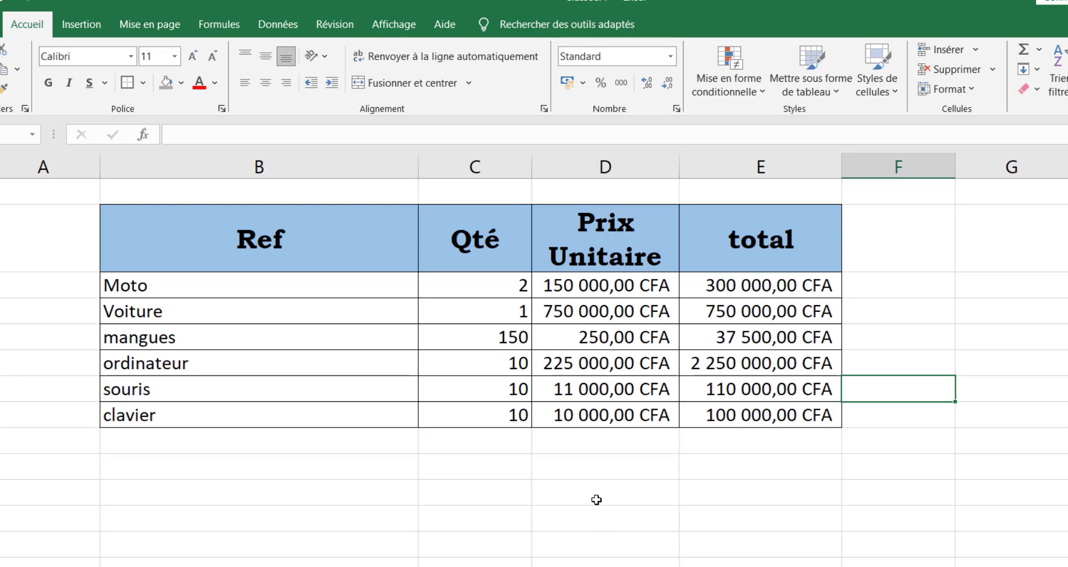
Apply all borders to the cells C10:E10 below the table.
{"action": "left_click_drag", "start_coordinate": [491, 467], "coordinate": [703, 460]}
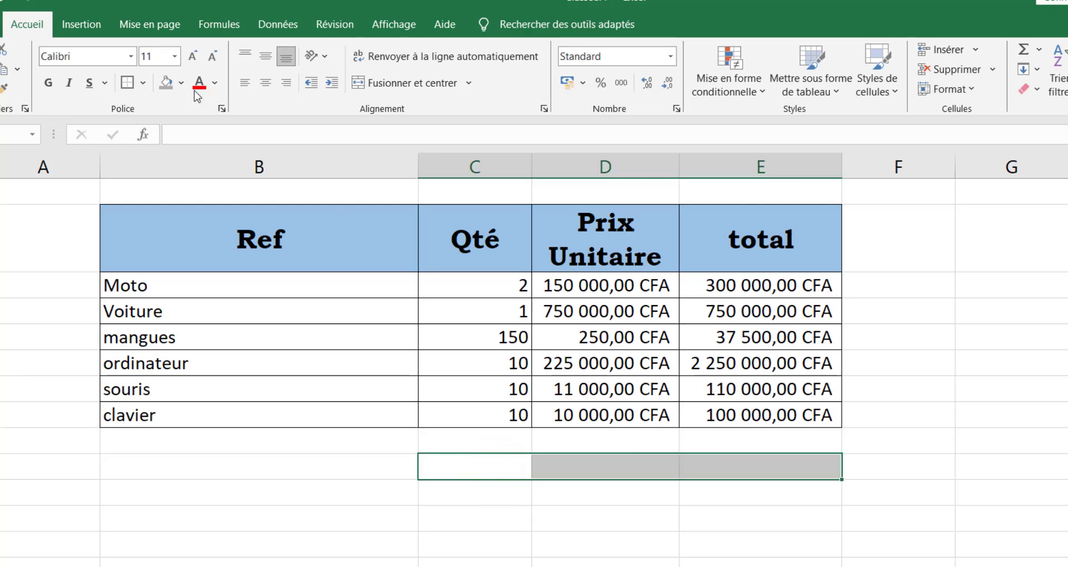
{"action": "left_click", "coordinate": [143, 83]}
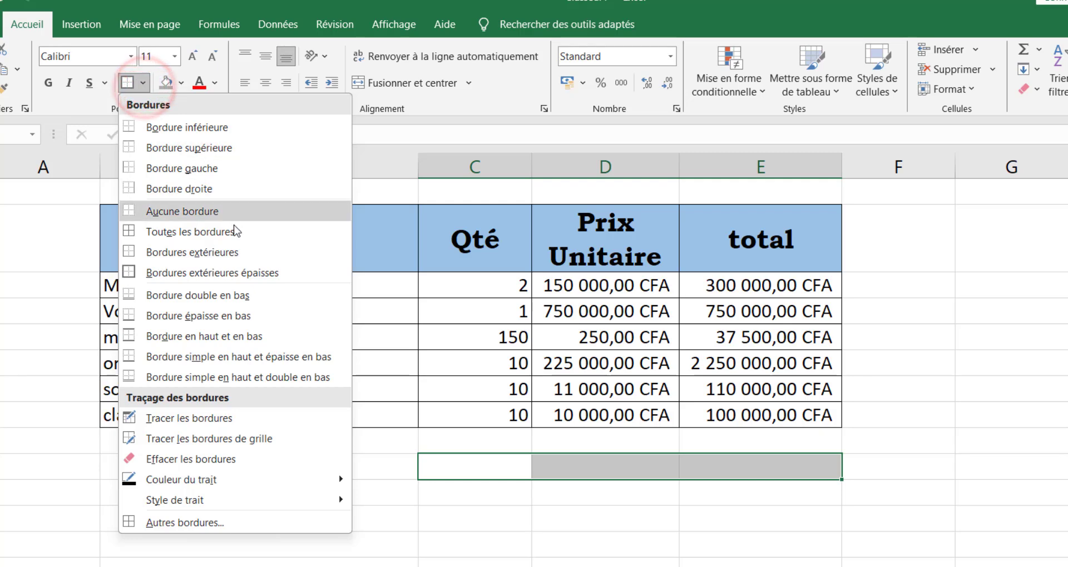
{"action": "left_click", "coordinate": [237, 232]}
{"action": "left_click", "coordinate": [1050, 493]}
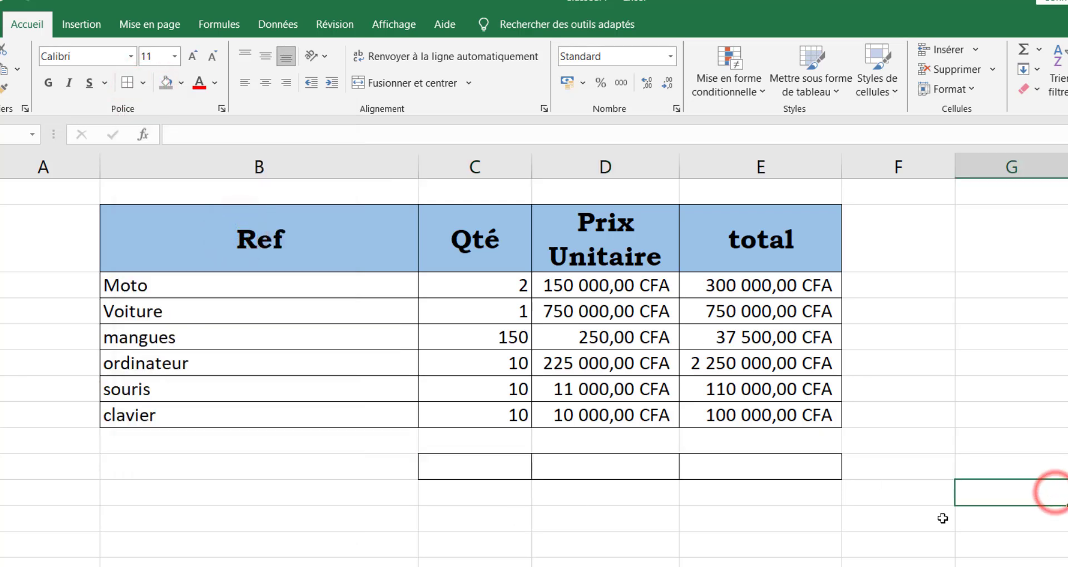
Merge and centre C10:D10 and enter the label Total in the merged cell.
{"action": "left_click_drag", "start_coordinate": [638, 471], "coordinate": [515, 462]}
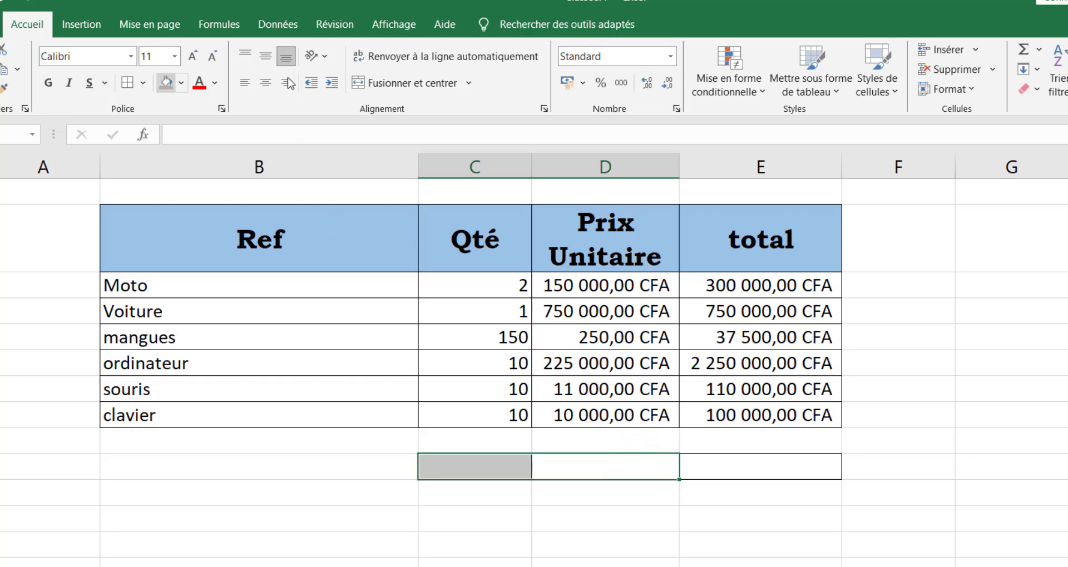
{"action": "left_click", "coordinate": [414, 83]}
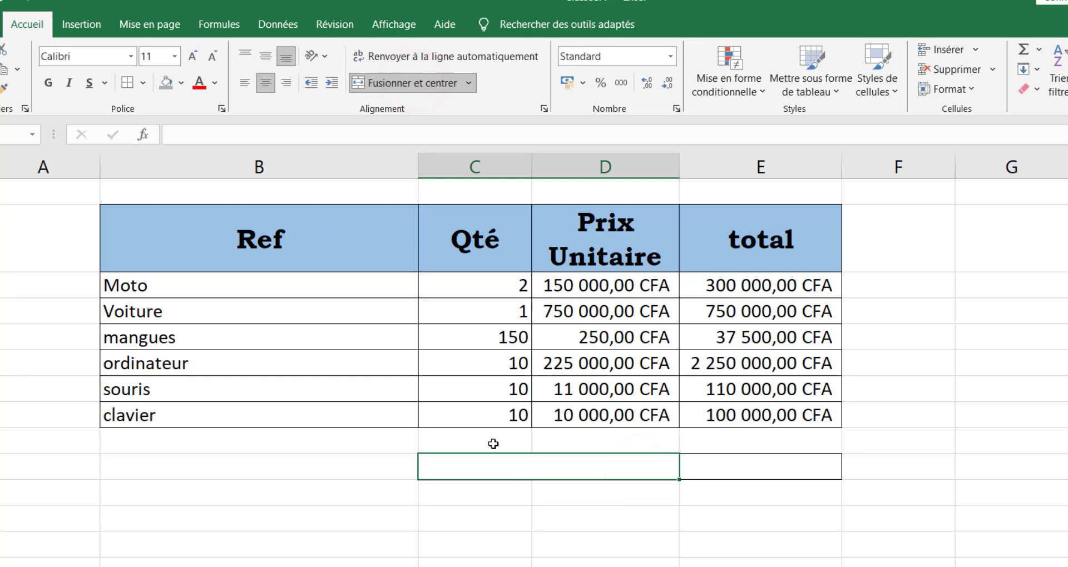
{"action": "type", "text": "T"}
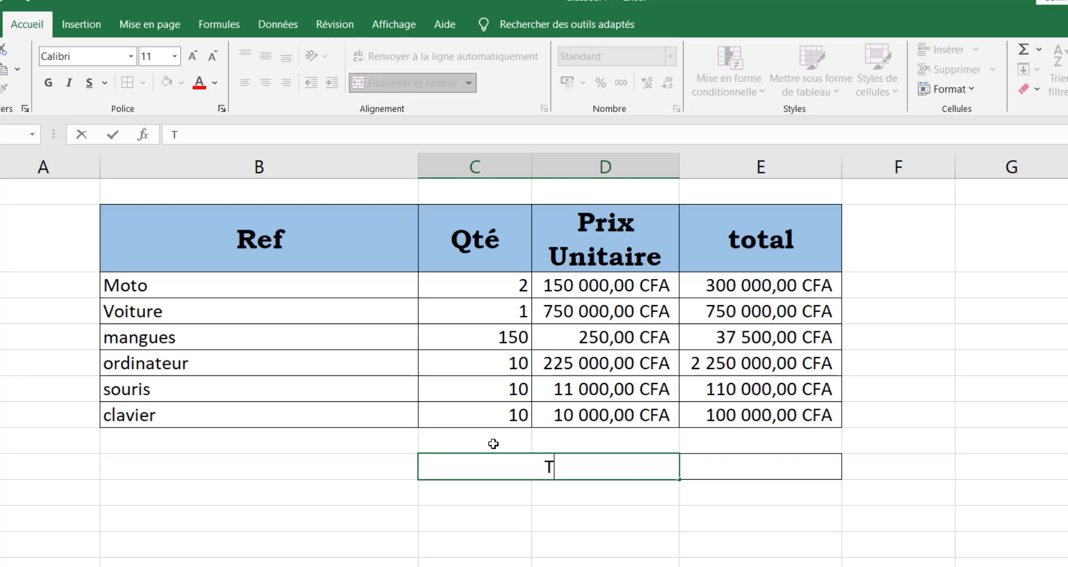
{"action": "type", "text": "otal"}
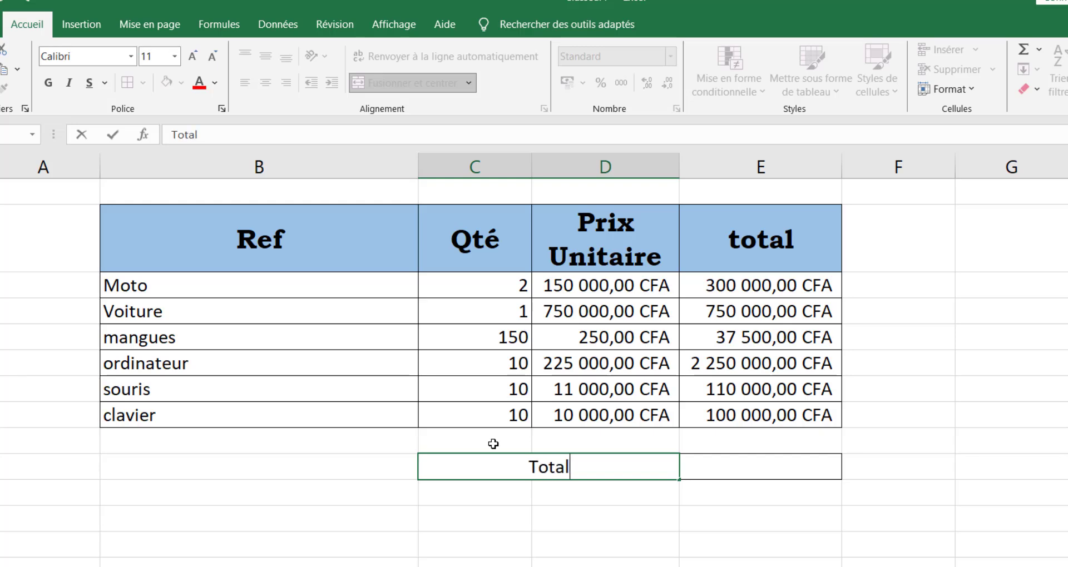
{"action": "left_click", "coordinate": [736, 539]}
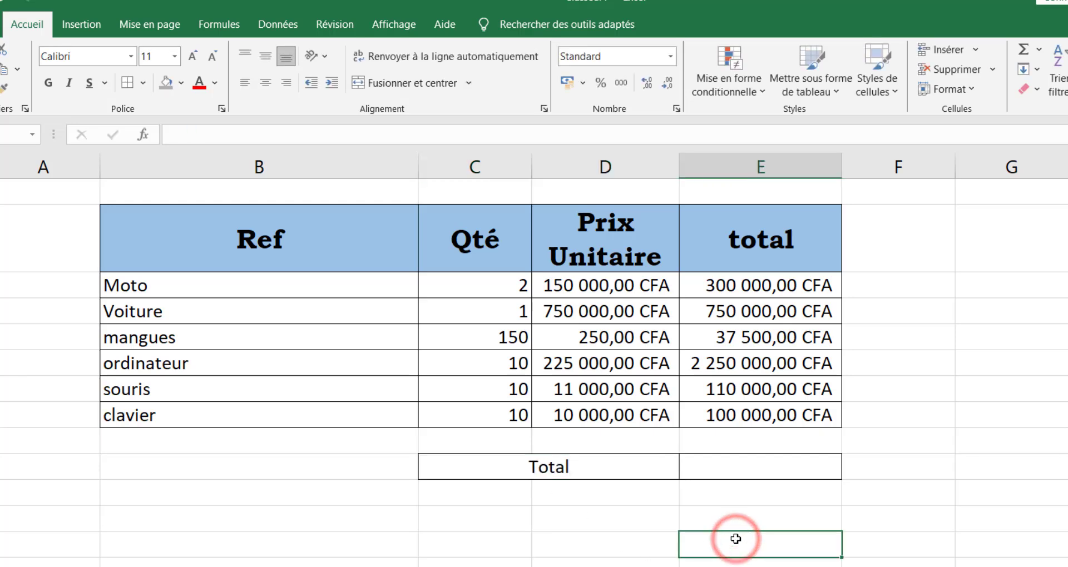
Fill the merged Total label cell with the lightest orange theme tint.
{"action": "left_click", "coordinate": [520, 465]}
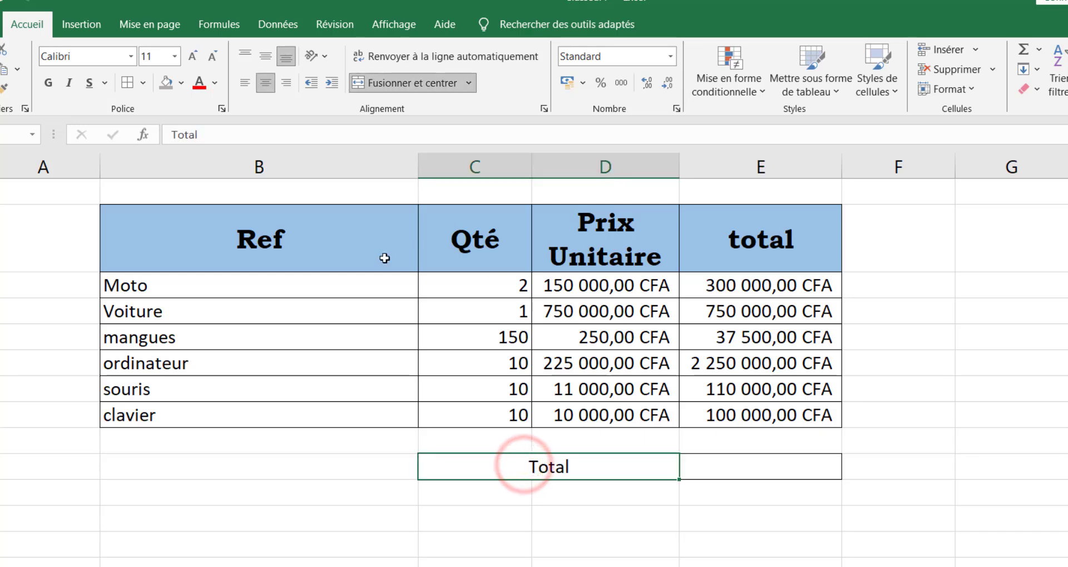
{"action": "left_click", "coordinate": [181, 82]}
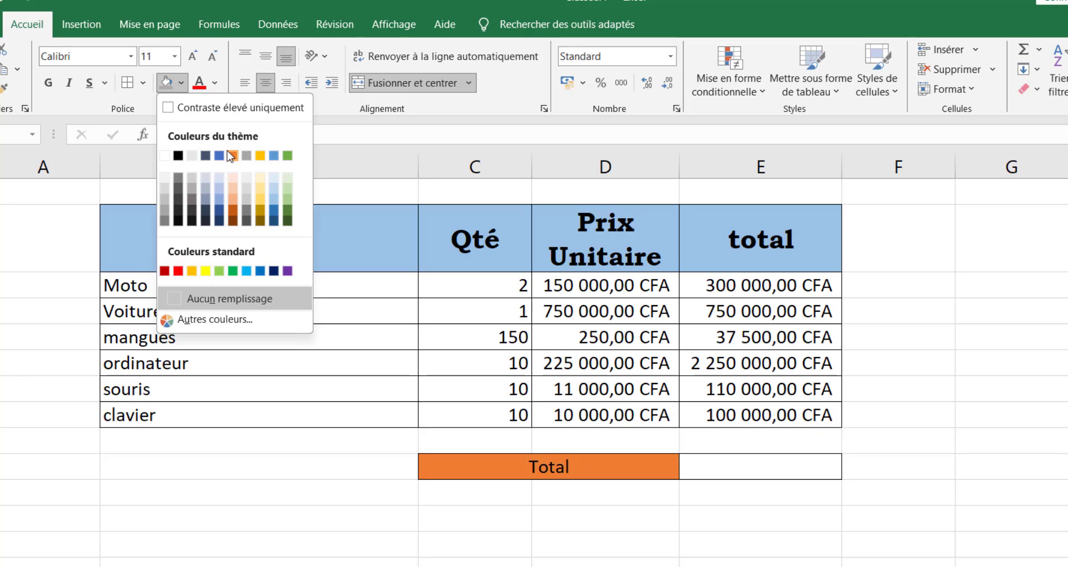
{"action": "left_click", "coordinate": [233, 180]}
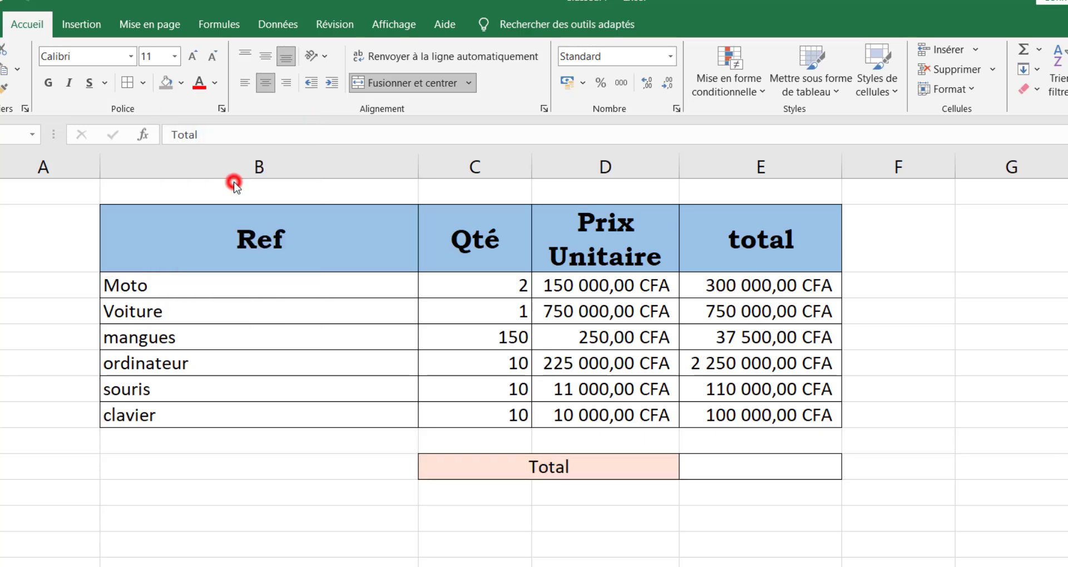
Format the Total label in bold Algerian at size 12.
{"action": "left_click", "coordinate": [48, 82]}
{"action": "left_click", "coordinate": [84, 58]}
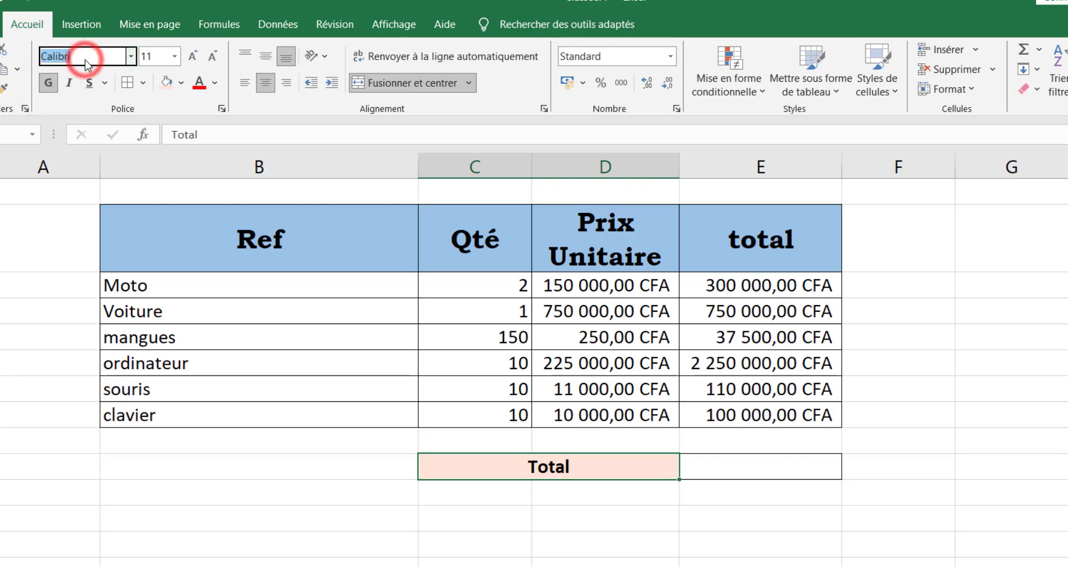
{"action": "type", "text": "A"}
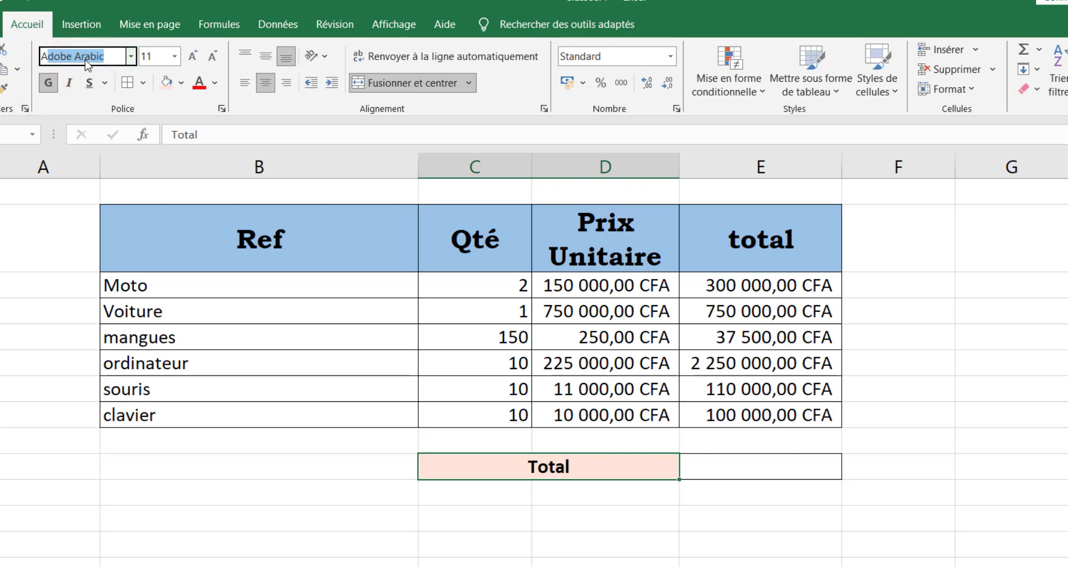
{"action": "type", "text": "lgerian"}
{"action": "key", "text": "Return"}
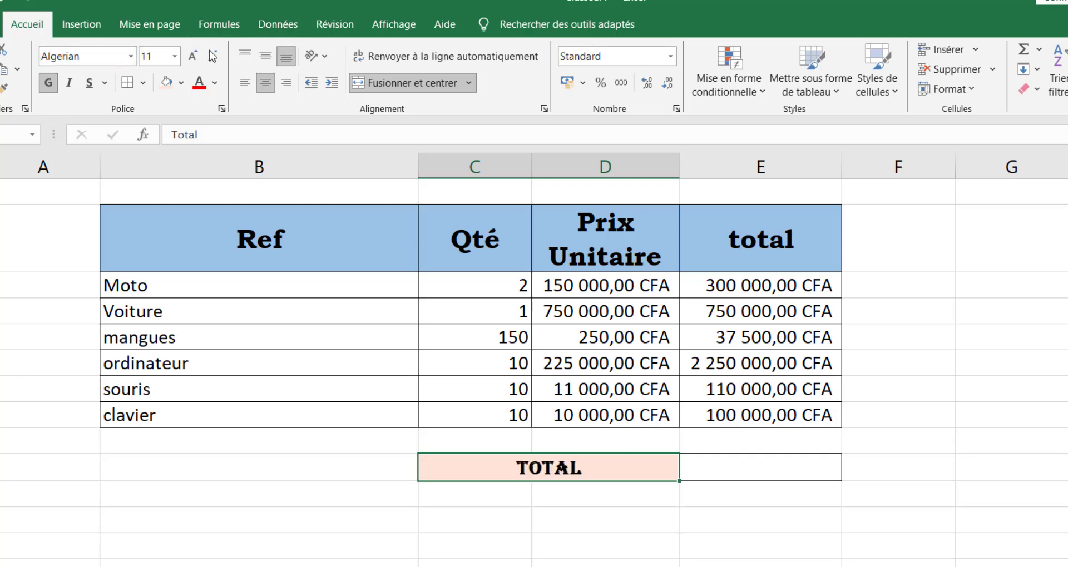
{"action": "left_click", "coordinate": [191, 56]}
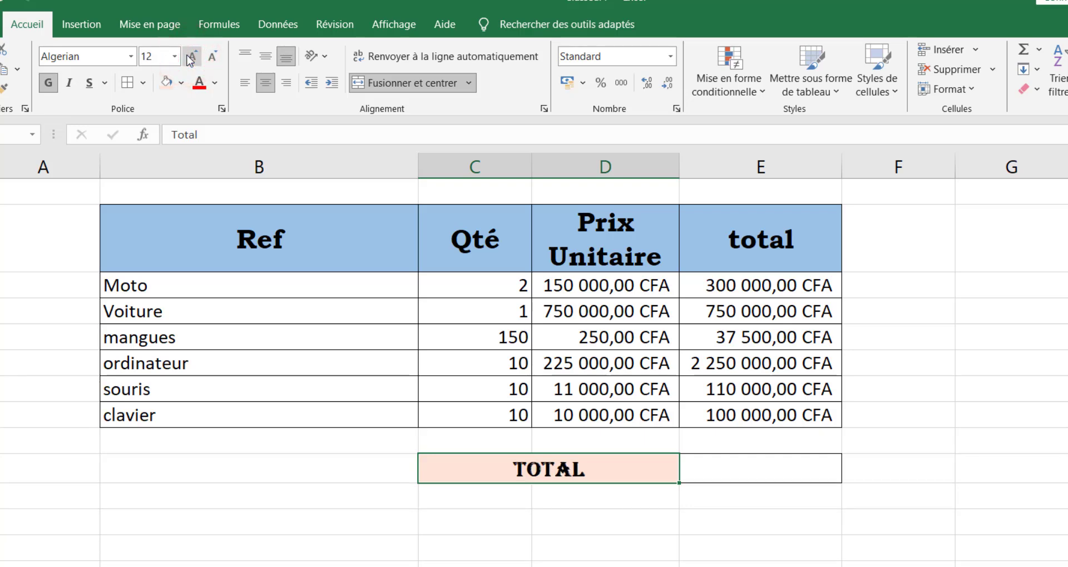
{"action": "left_click", "coordinate": [667, 517]}
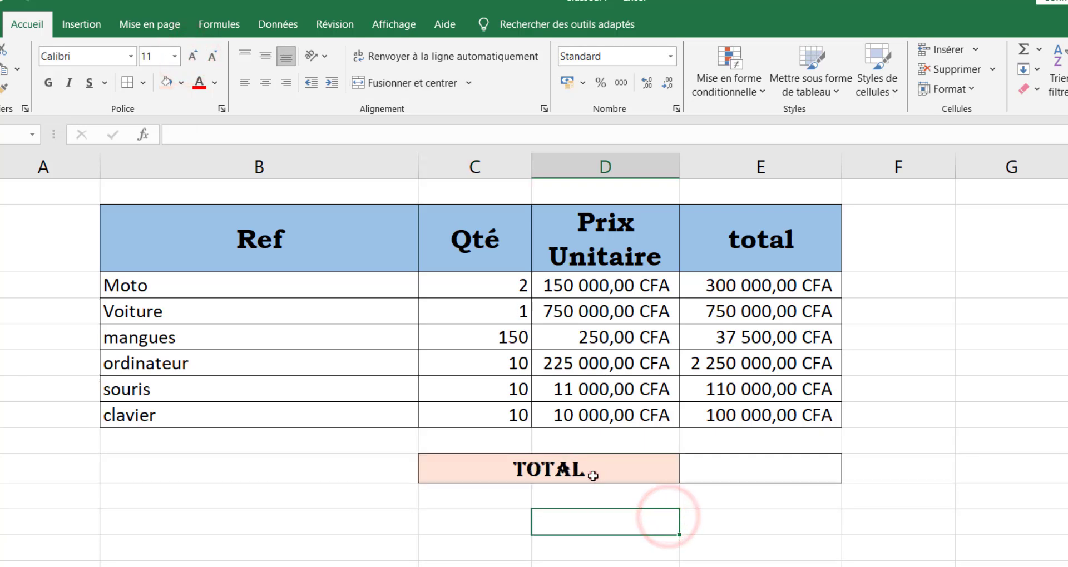
Apply thick outside borders around the Total row C10:E10.
{"action": "left_click_drag", "start_coordinate": [595, 470], "coordinate": [743, 470]}
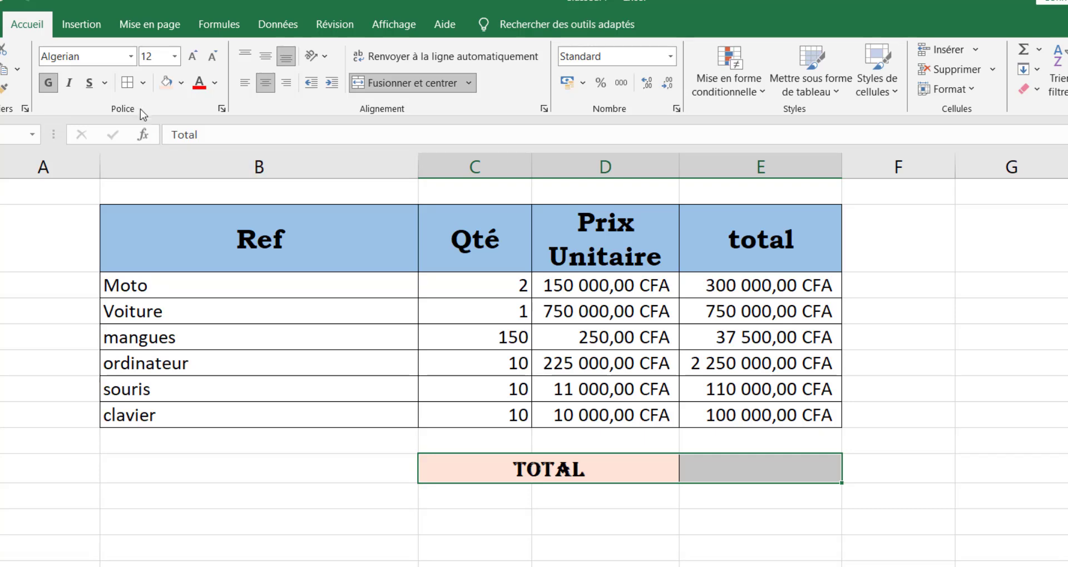
{"action": "left_click", "coordinate": [143, 83]}
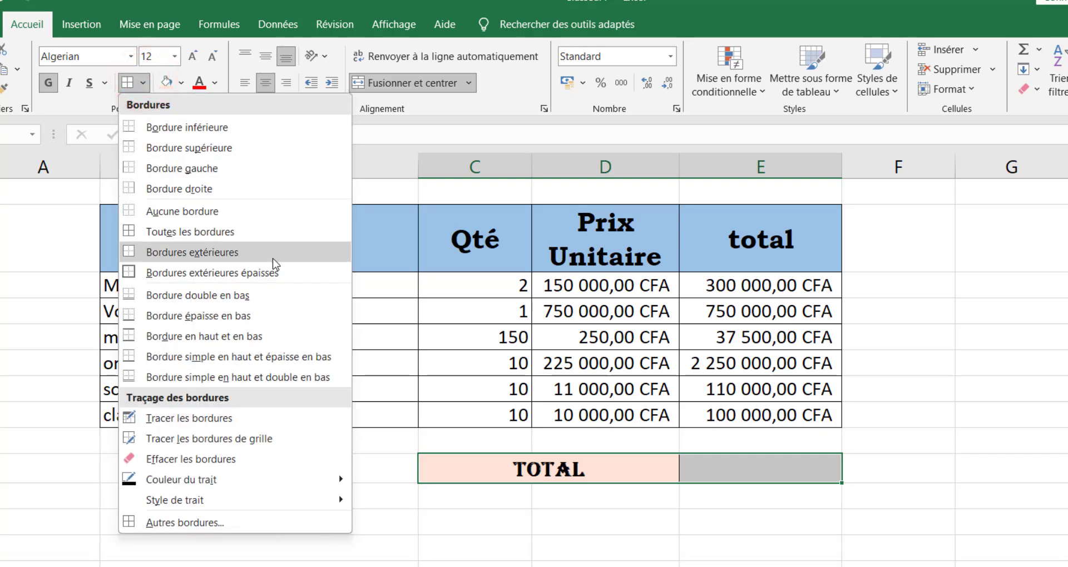
{"action": "left_click", "coordinate": [261, 273]}
{"action": "left_click", "coordinate": [993, 500]}
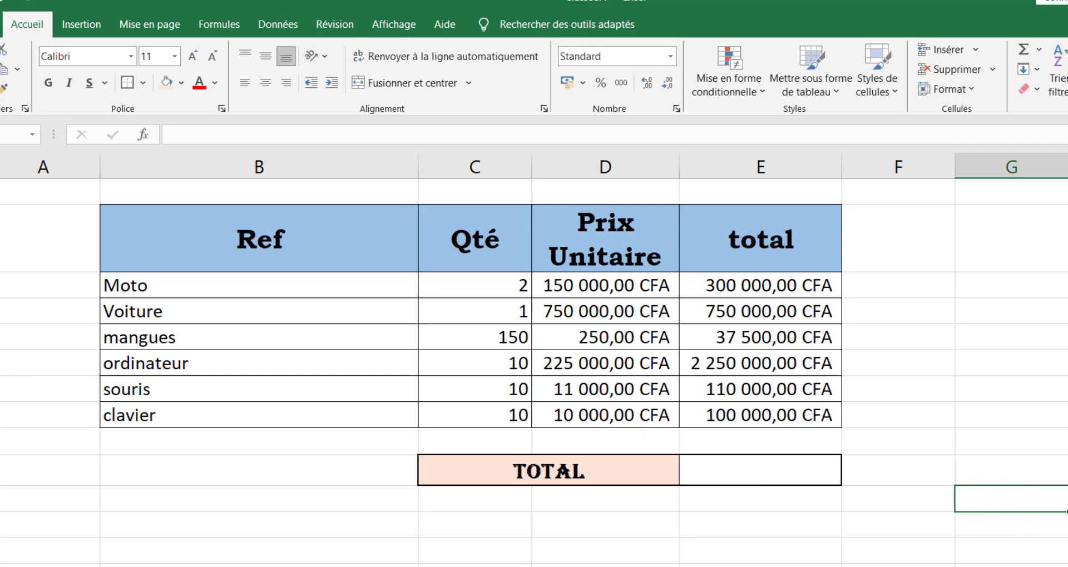
Enter the formula =somme(E3:E8) in E10 to add up all the product totals.
{"action": "left_click", "coordinate": [768, 464]}
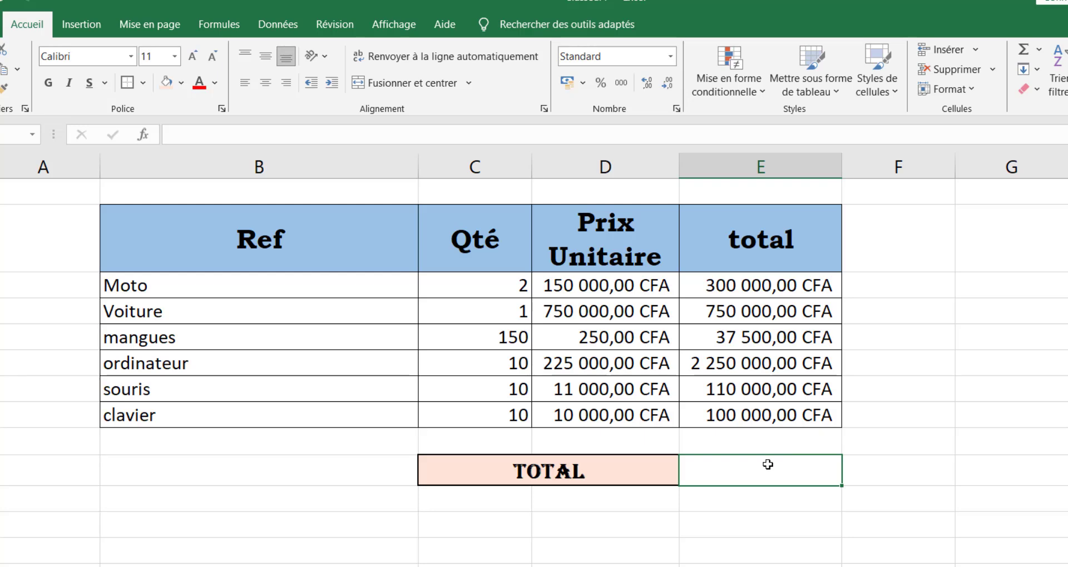
{"action": "type", "text": "="}
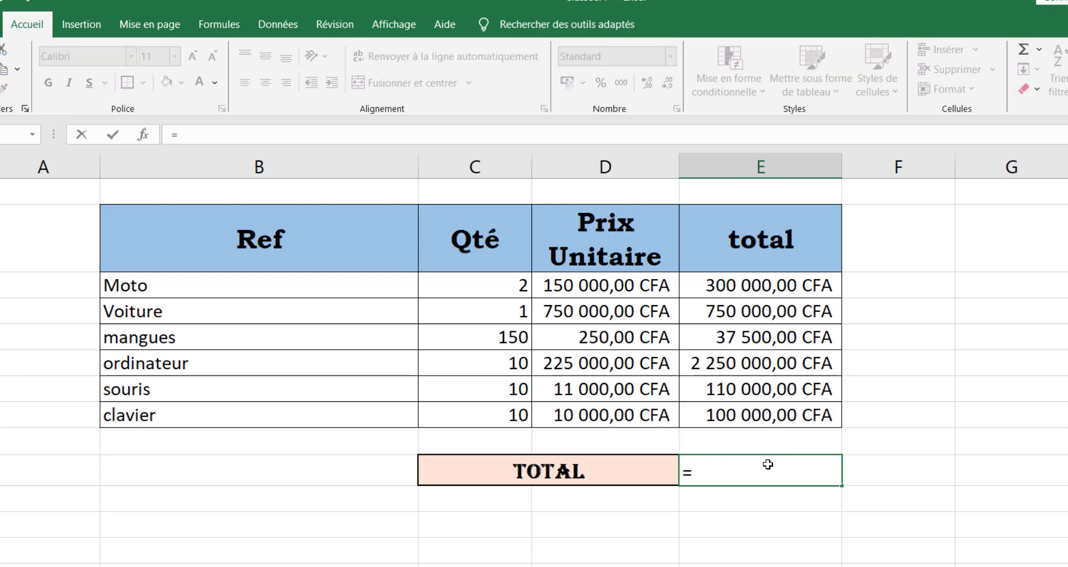
{"action": "type", "text": "somme"}
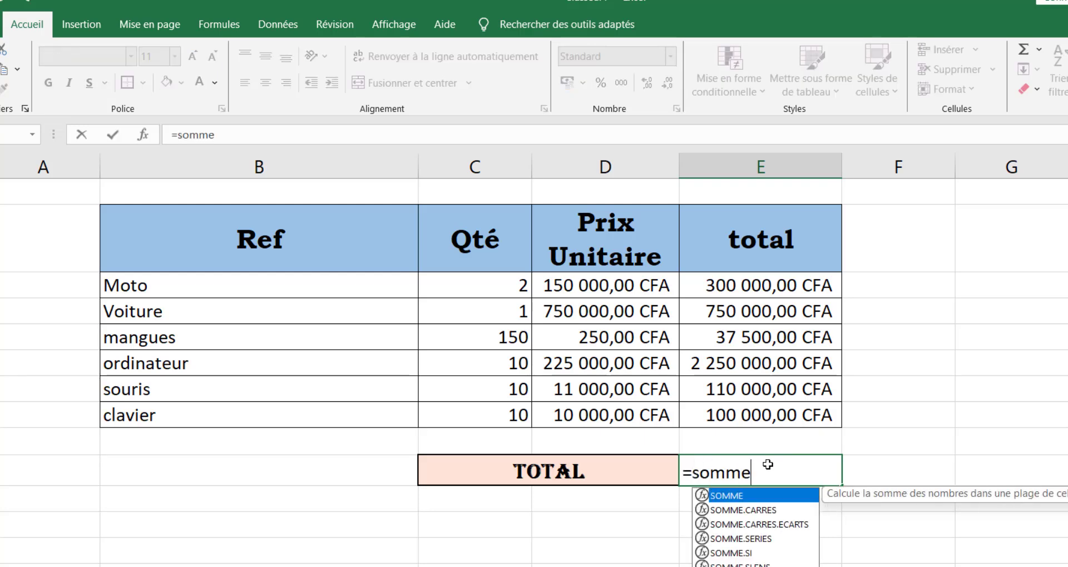
{"action": "type", "text": "("}
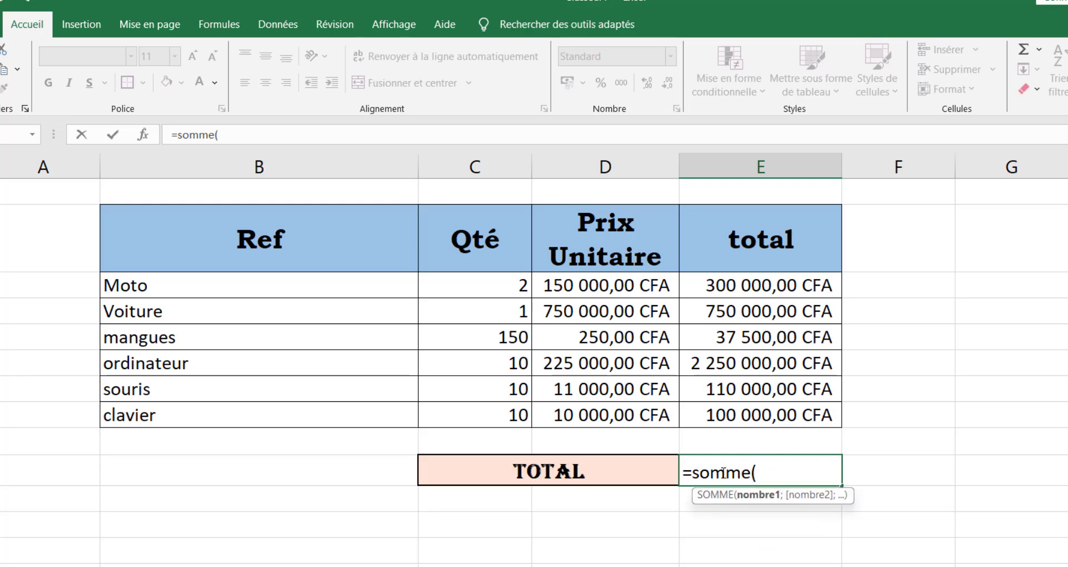
{"action": "left_click_drag", "start_coordinate": [719, 283], "coordinate": [772, 401]}
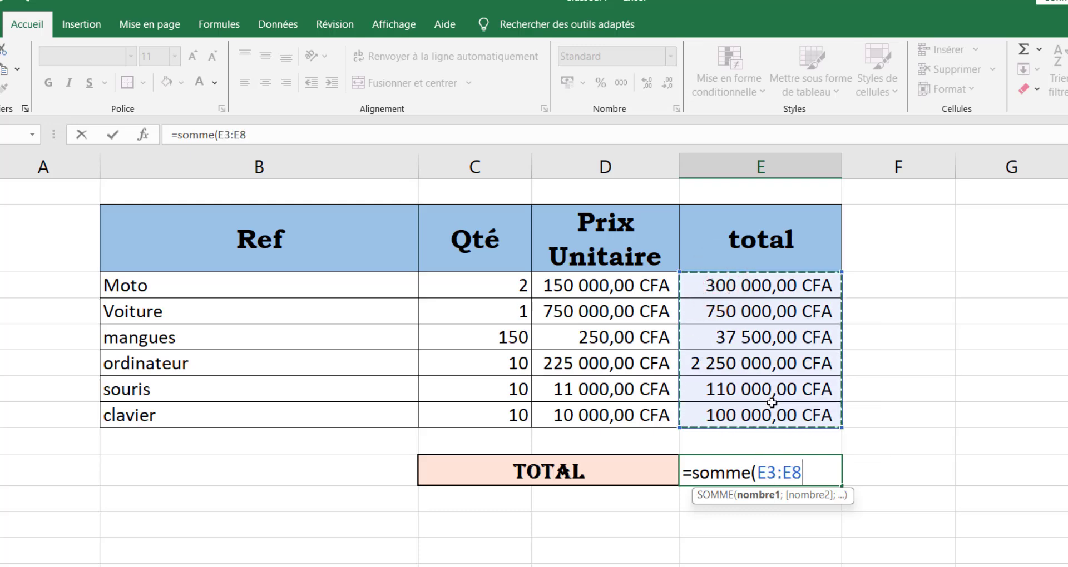
{"action": "type", "text": ")"}
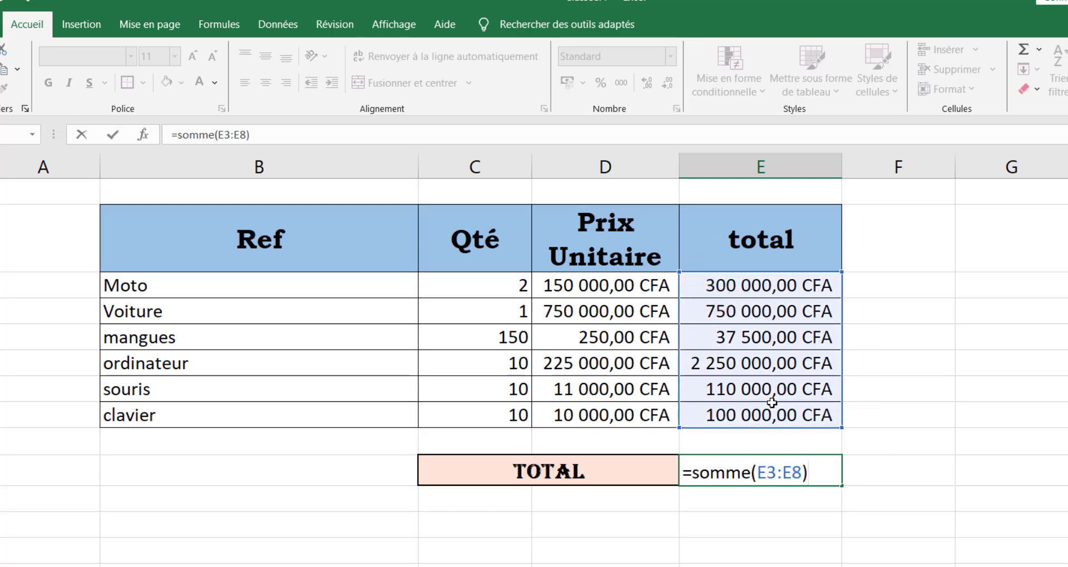
{"action": "key", "text": "Return"}
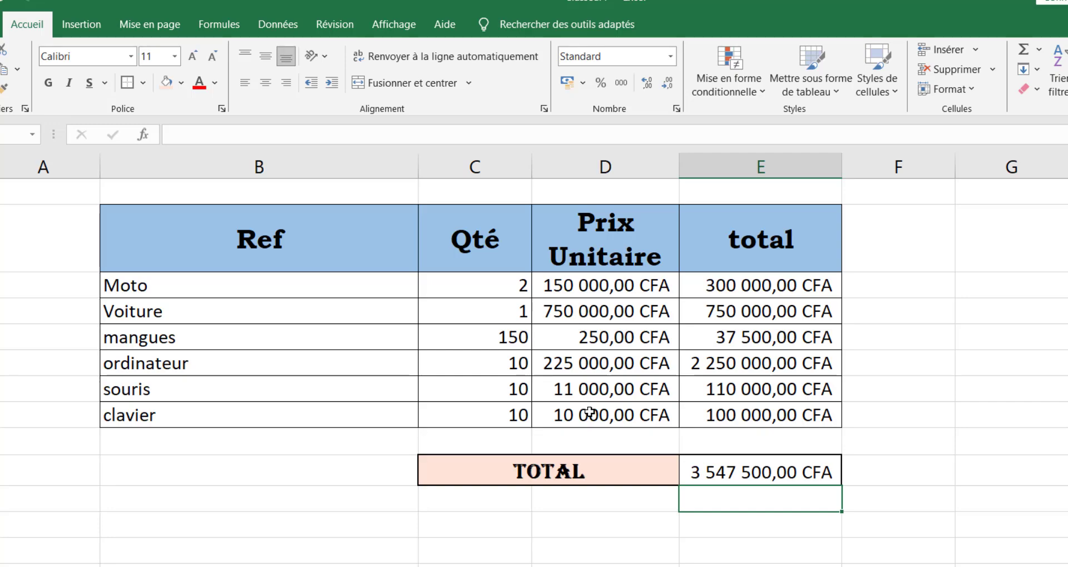
Enter the sample texts ljljd, dfsojls, dfskfmdmj and fdljfld in cells I3 to I6.
{"action": "scroll", "coordinate": [578, 381], "scroll_direction": "down", "scroll_amount": 1}
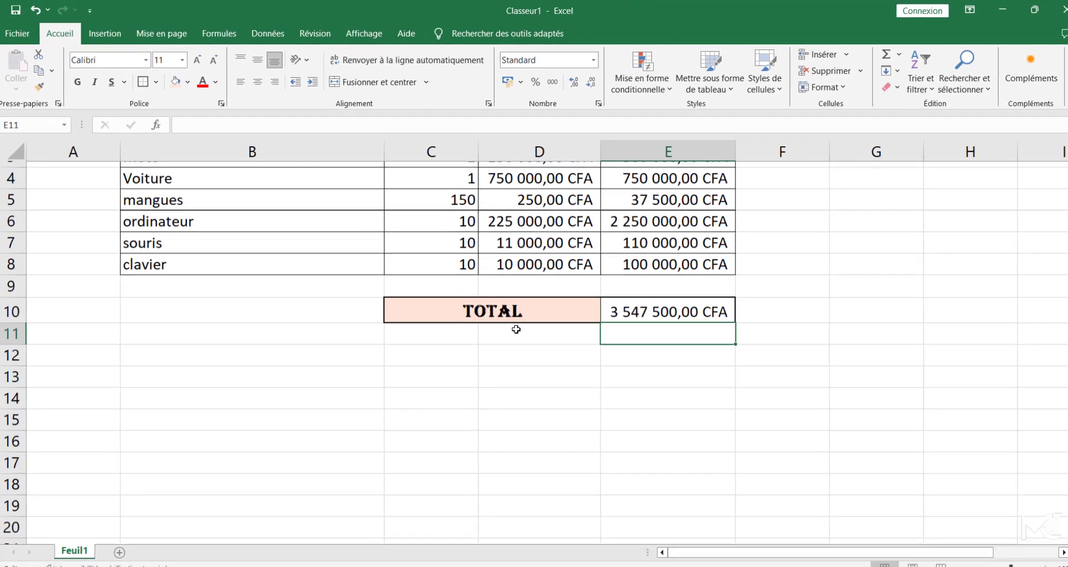
{"action": "scroll", "coordinate": [516, 330], "scroll_direction": "up", "scroll_amount": 1}
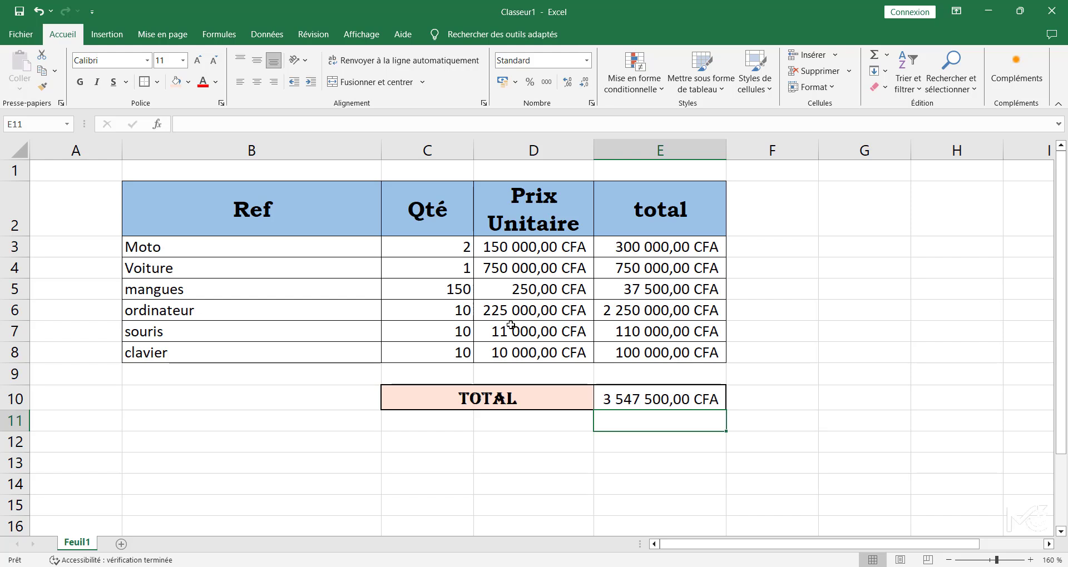
{"action": "scroll", "coordinate": [511, 326], "scroll_direction": "right", "scroll_amount": 3}
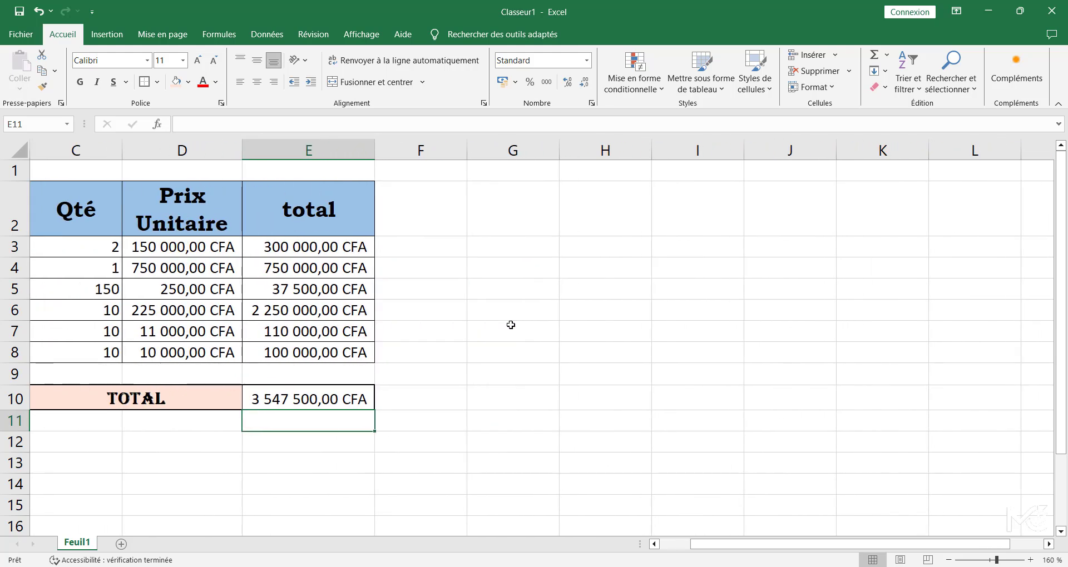
{"action": "left_click", "coordinate": [700, 243]}
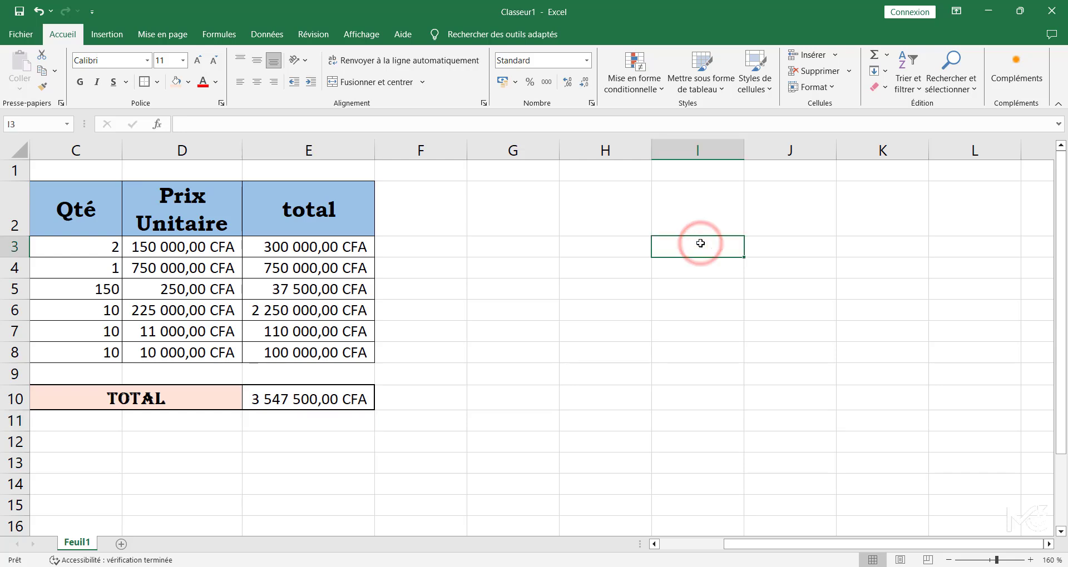
{"action": "type", "text": "ljljd"}
{"action": "key", "text": "Return"}
{"action": "type", "text": "dfsojls"}
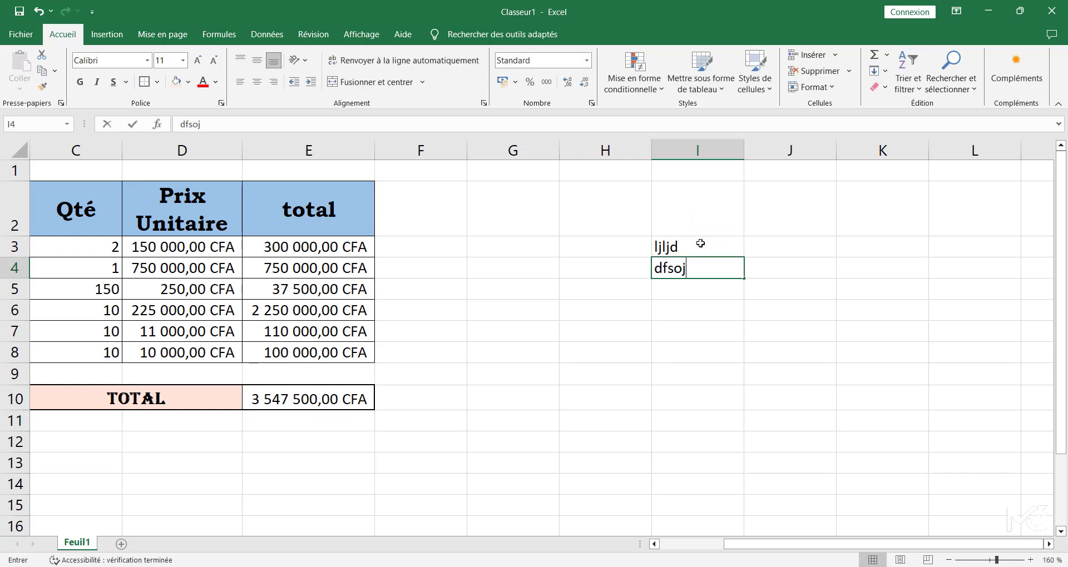
{"action": "key", "text": "Return"}
{"action": "type", "text": "dfskfmdmj"}
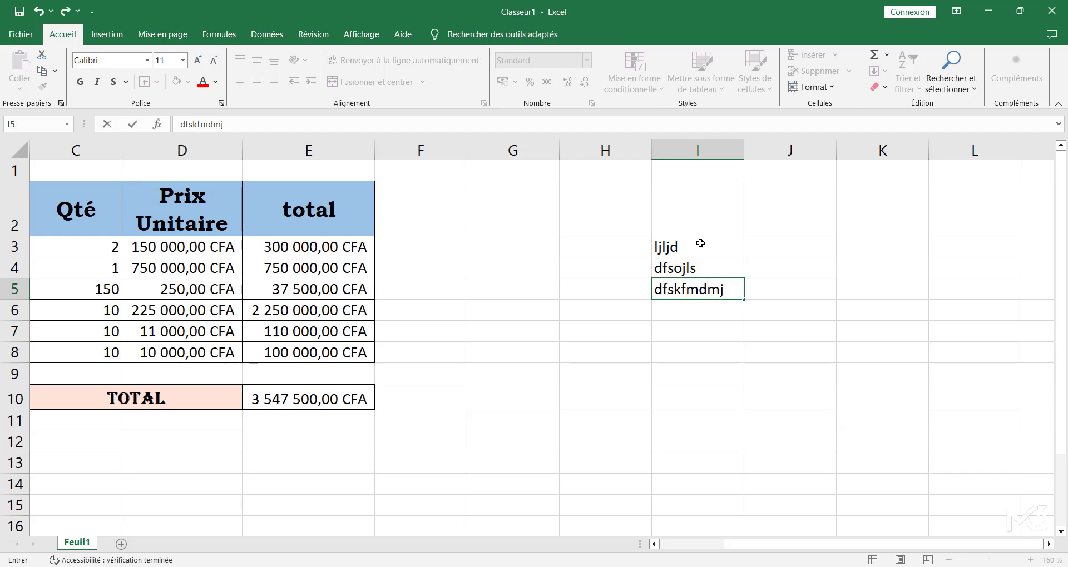
{"action": "key", "text": "Return"}
{"action": "type", "text": "fdljfld"}
{"action": "left_click", "coordinate": [819, 287]}
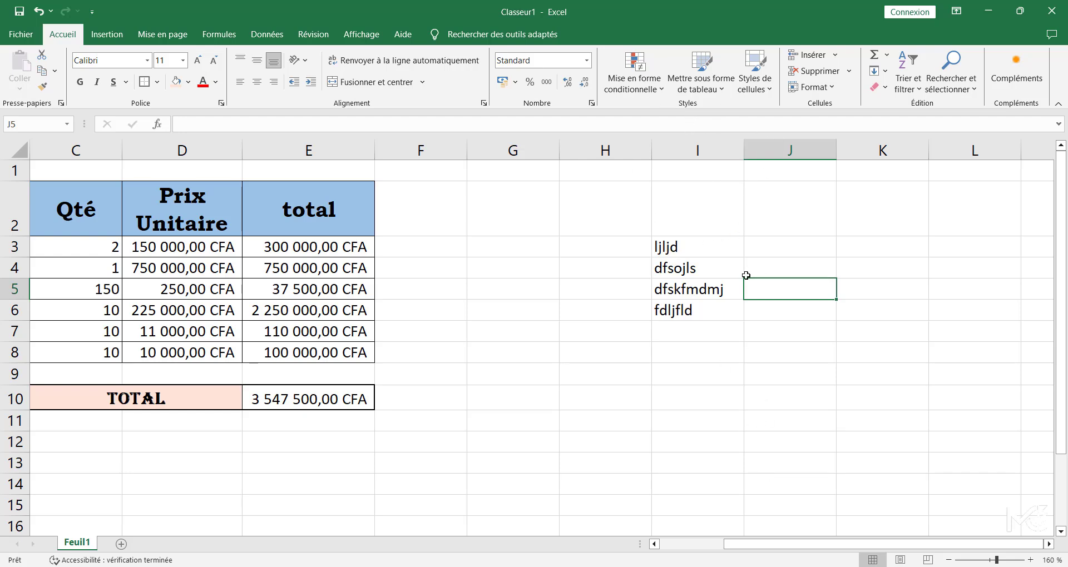
{"action": "left_click", "coordinate": [703, 152]}
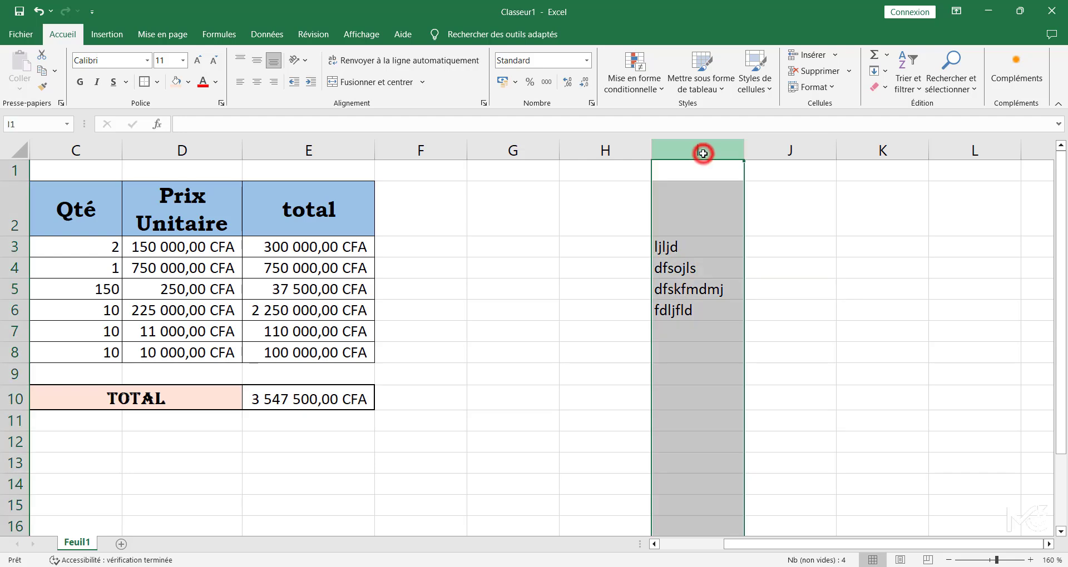
{"action": "left_click", "coordinate": [806, 230]}
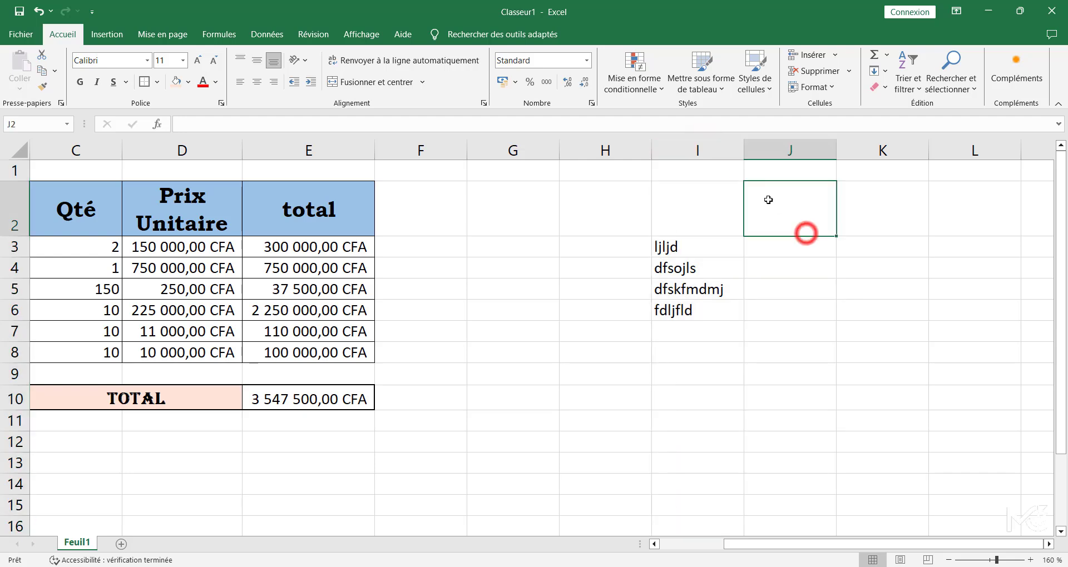
Delete the entire column I that holds the sample texts.
{"action": "left_click", "coordinate": [700, 149]}
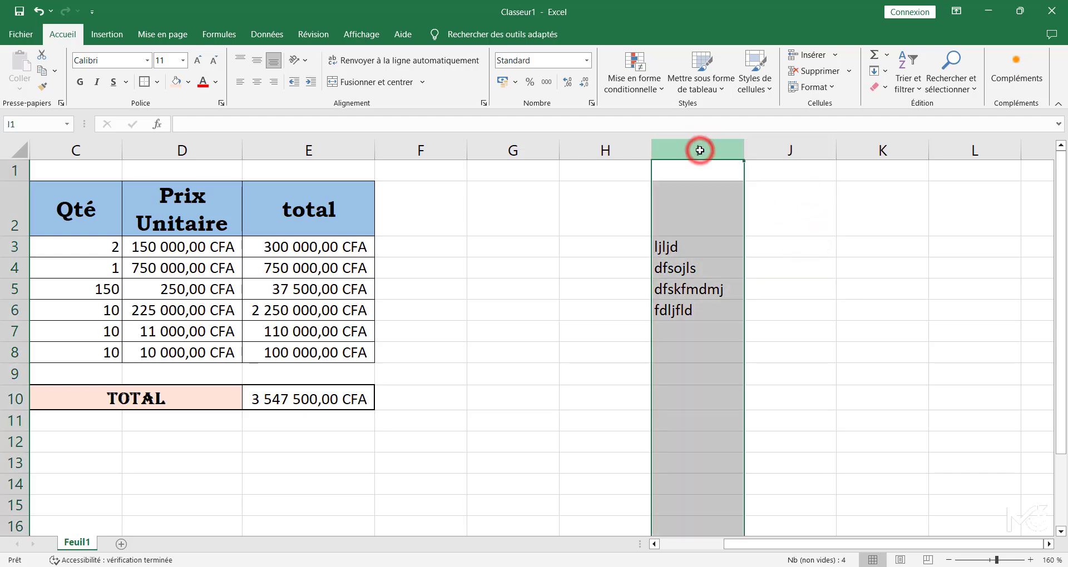
{"action": "right_click", "coordinate": [700, 150]}
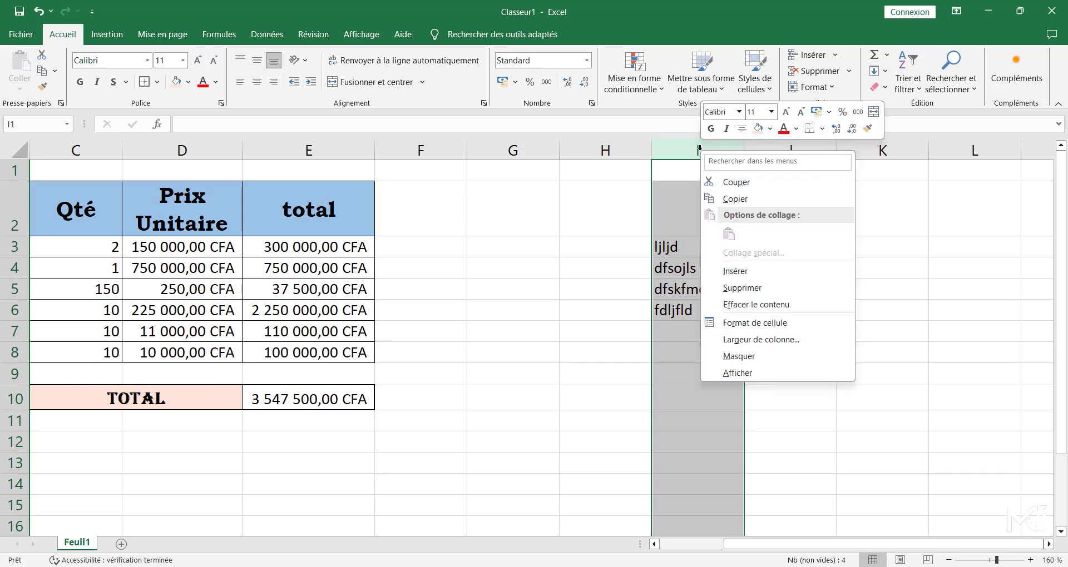
{"action": "left_click", "coordinate": [748, 288]}
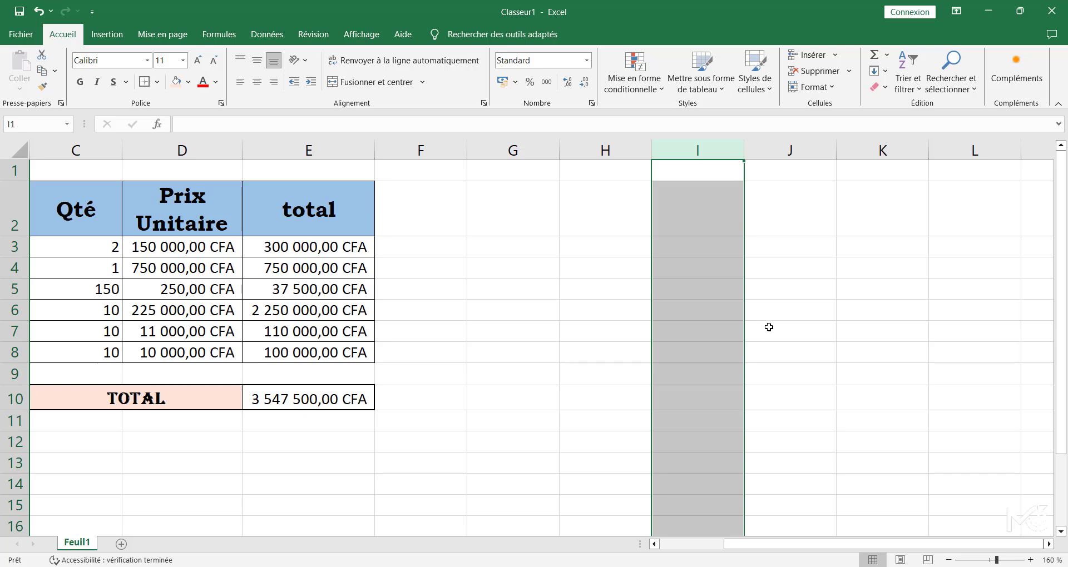
{"action": "left_click", "coordinate": [800, 301]}
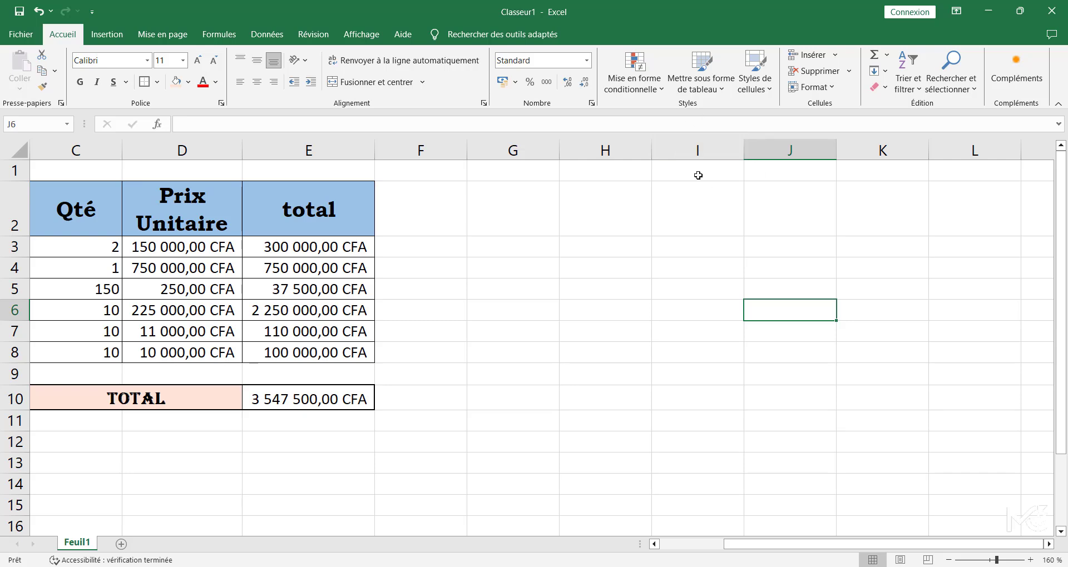
Apply thick outside borders around the empty cells B13:E13 below the Total row.
{"action": "scroll", "coordinate": [498, 281], "scroll_direction": "left", "scroll_amount": 3}
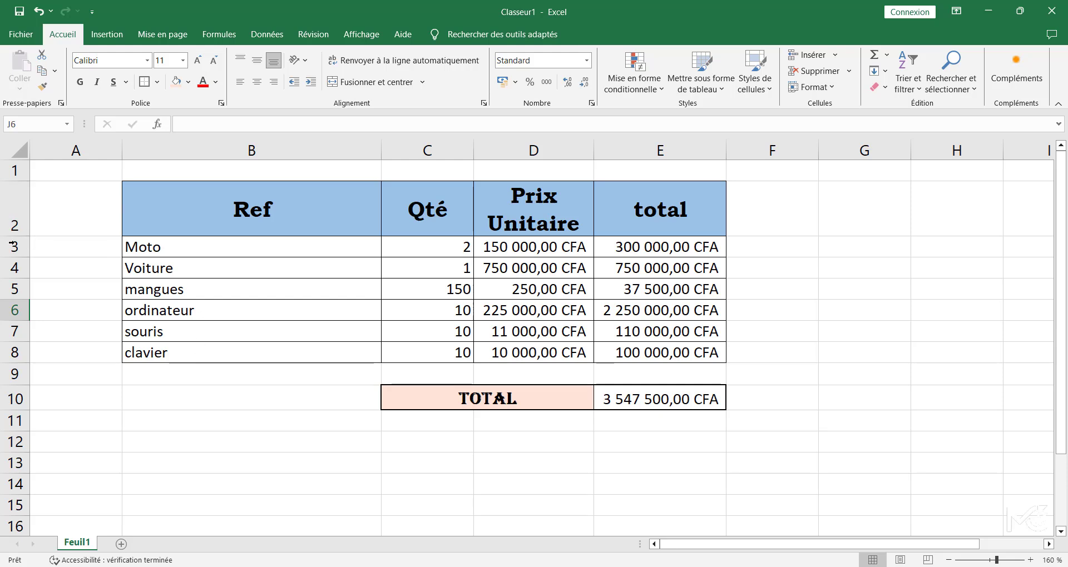
{"action": "left_click", "coordinate": [12, 248]}
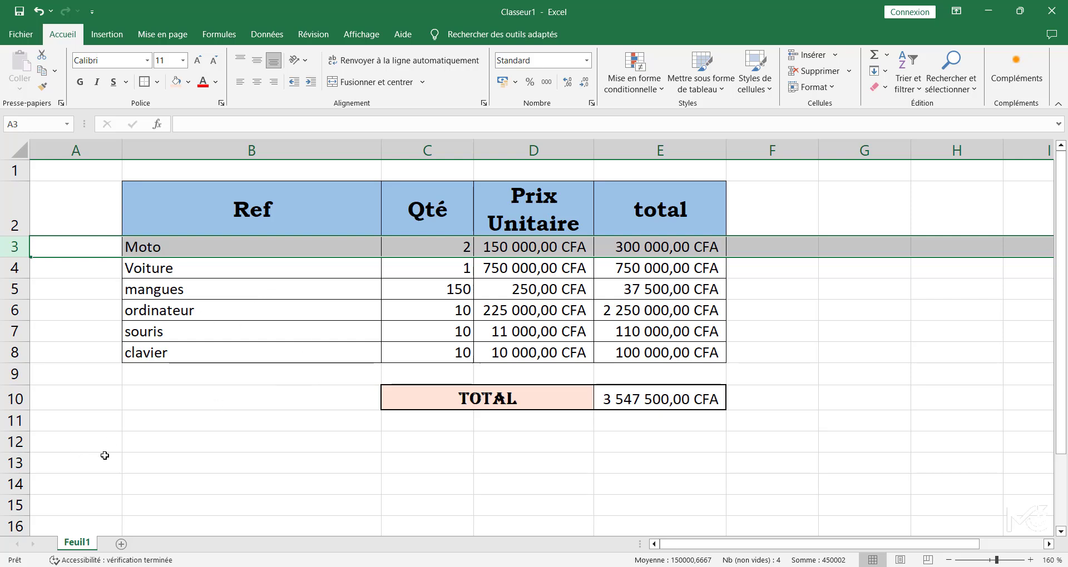
{"action": "left_click_drag", "start_coordinate": [138, 466], "coordinate": [653, 465]}
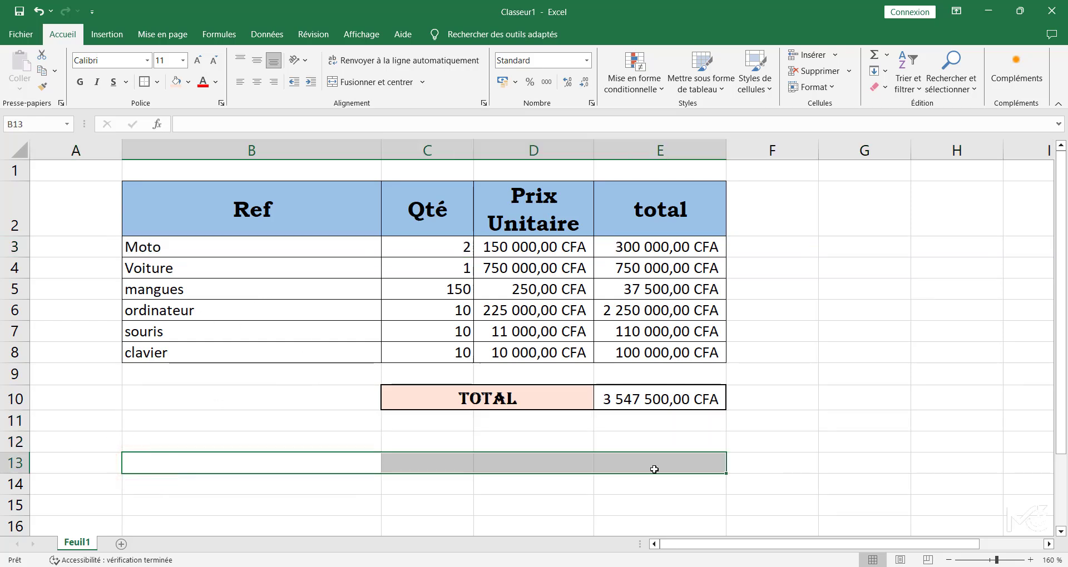
{"action": "left_click", "coordinate": [144, 82]}
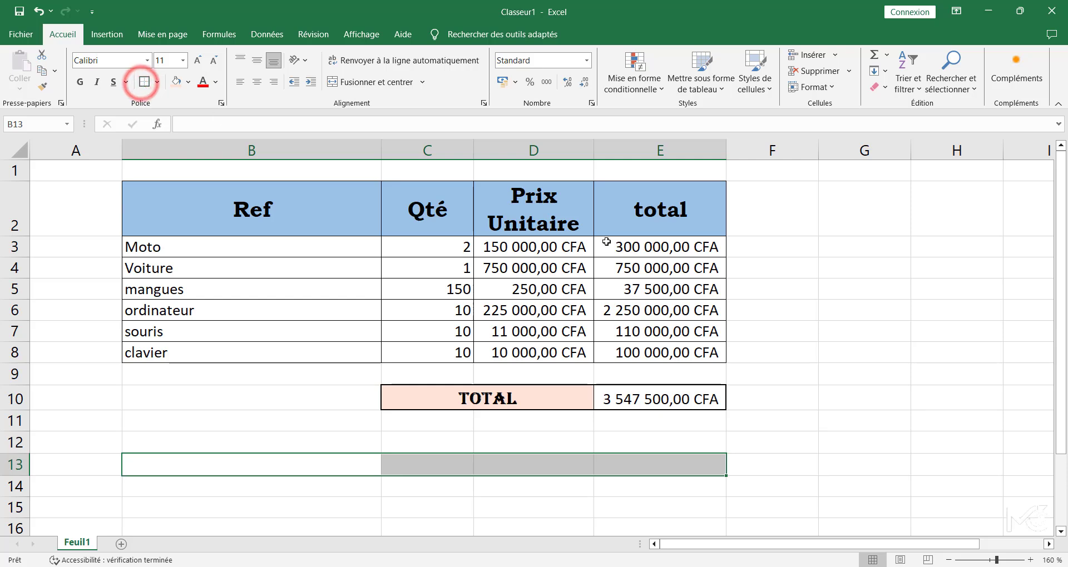
{"action": "left_click", "coordinate": [847, 345]}
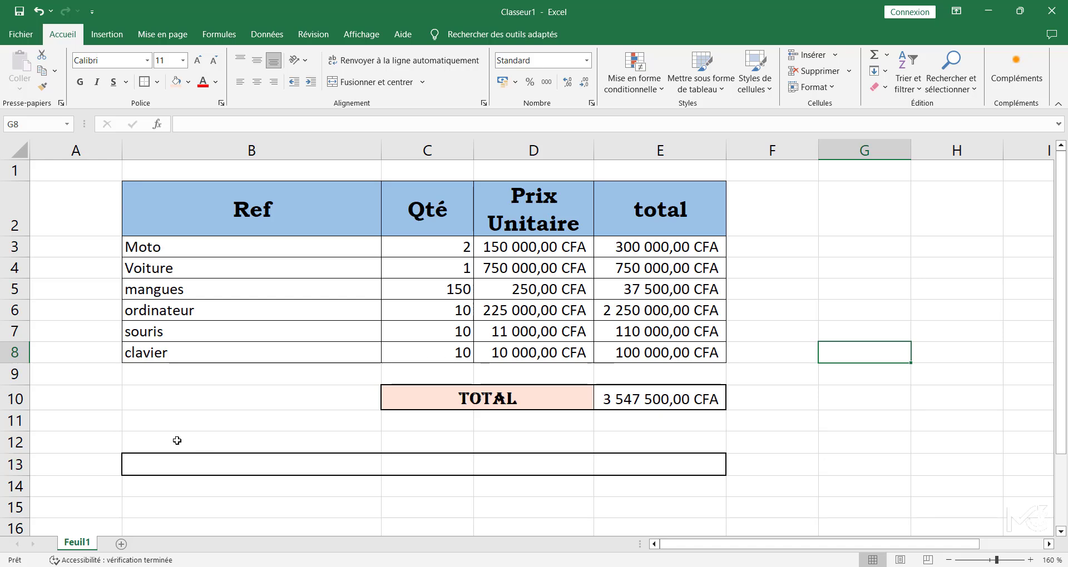
Delete the entire bordered row 13 below the Total row.
{"action": "left_click", "coordinate": [16, 463]}
{"action": "right_click", "coordinate": [16, 463]}
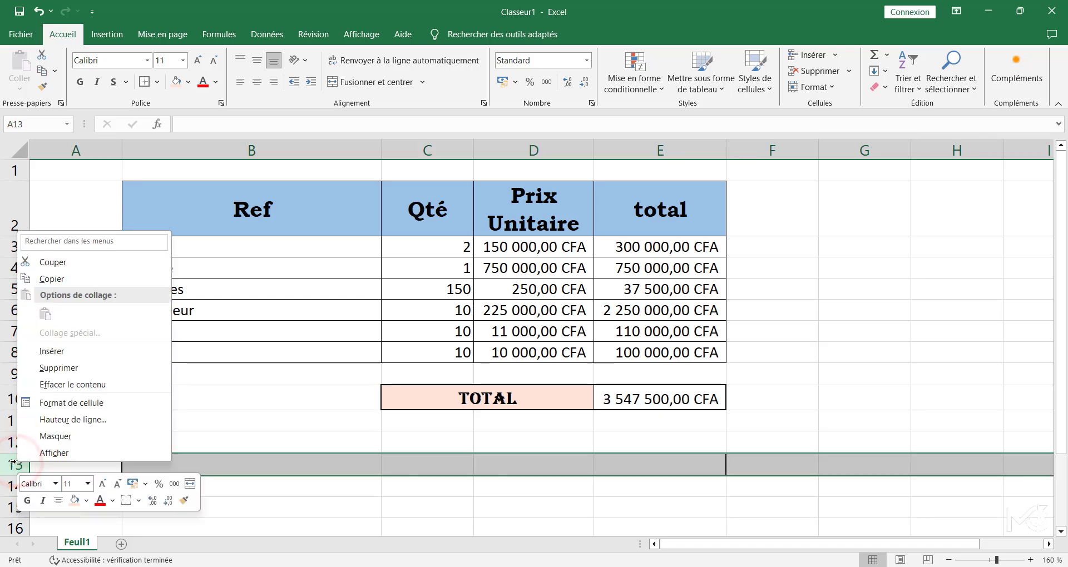
{"action": "left_click", "coordinate": [78, 369]}
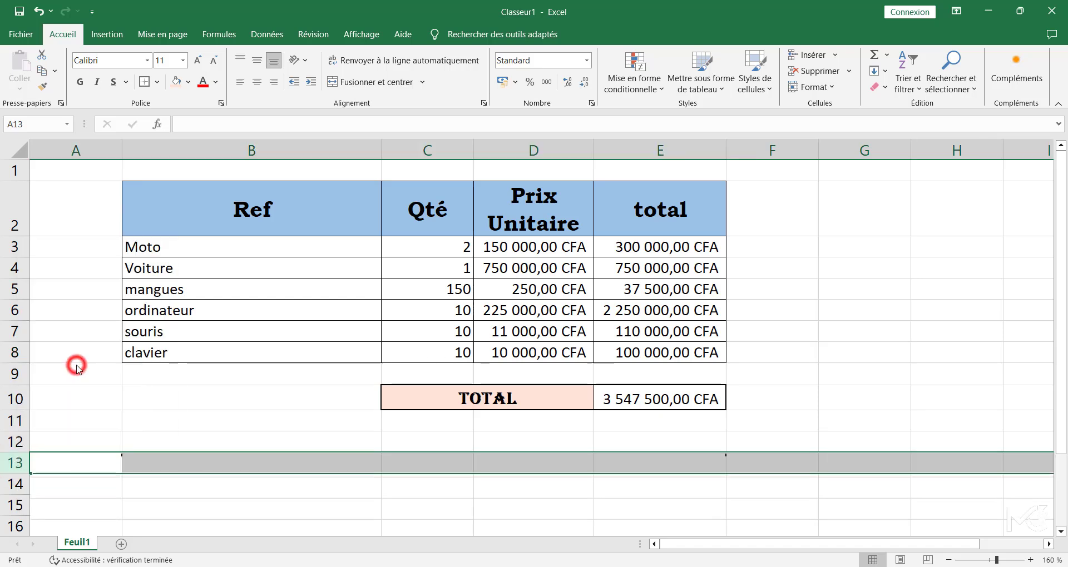
{"action": "left_click", "coordinate": [192, 496]}
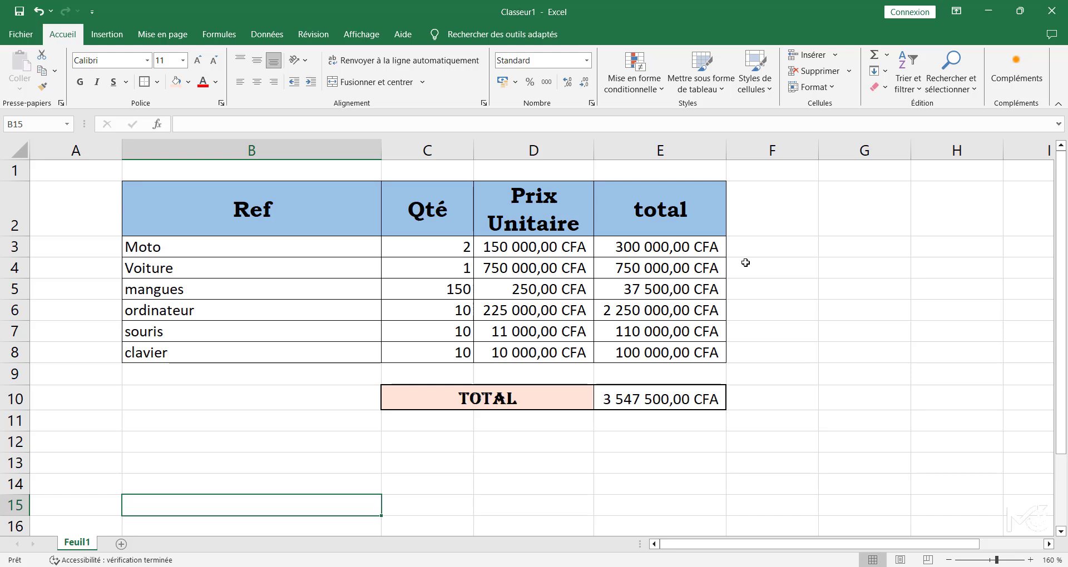
Start saving the workbook as a new file and browse for its storage location.
{"action": "left_click", "coordinate": [25, 32]}
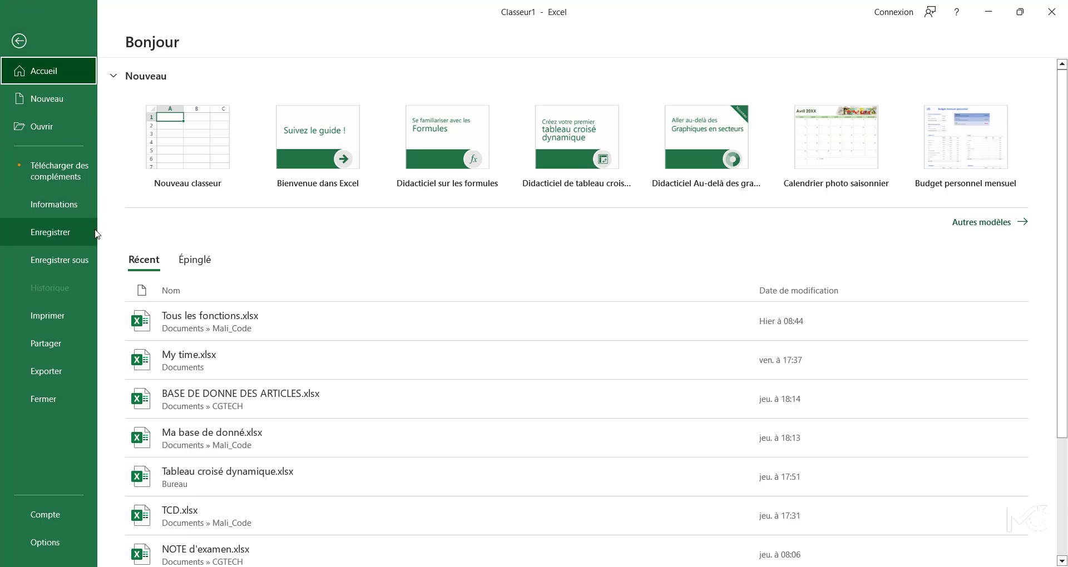
{"action": "left_click", "coordinate": [58, 259]}
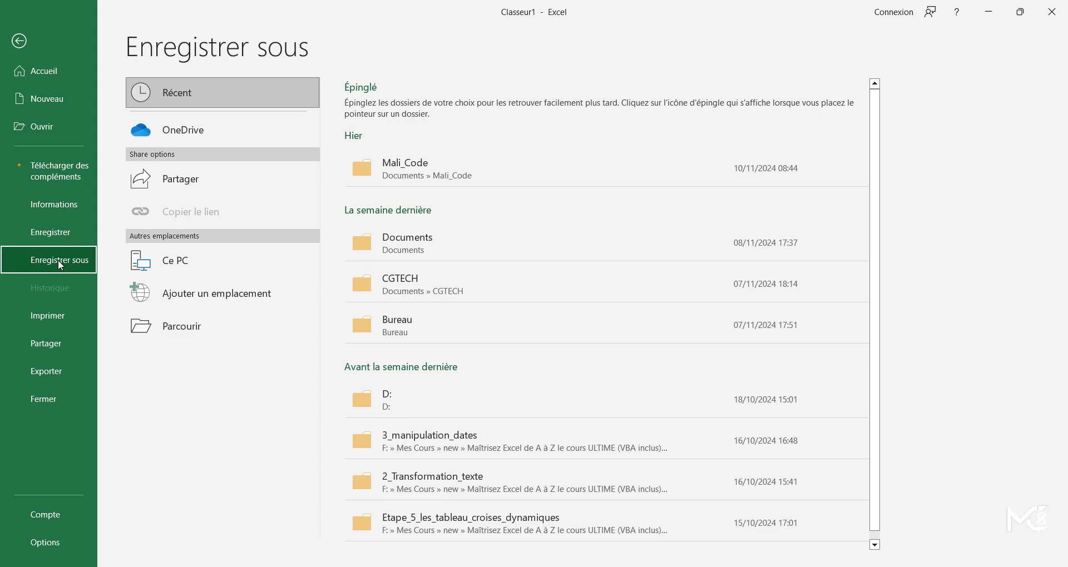
{"action": "left_click", "coordinate": [176, 333]}
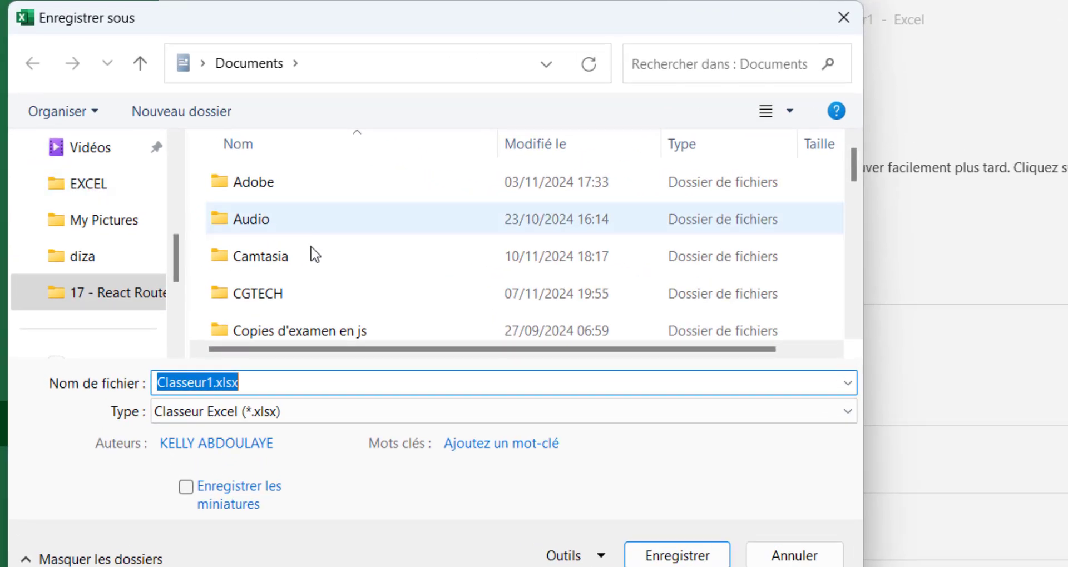
Create a new folder named cours excel in Documents and open it as the save location.
{"action": "scroll", "coordinate": [332, 274], "scroll_direction": "down", "scroll_amount": 3}
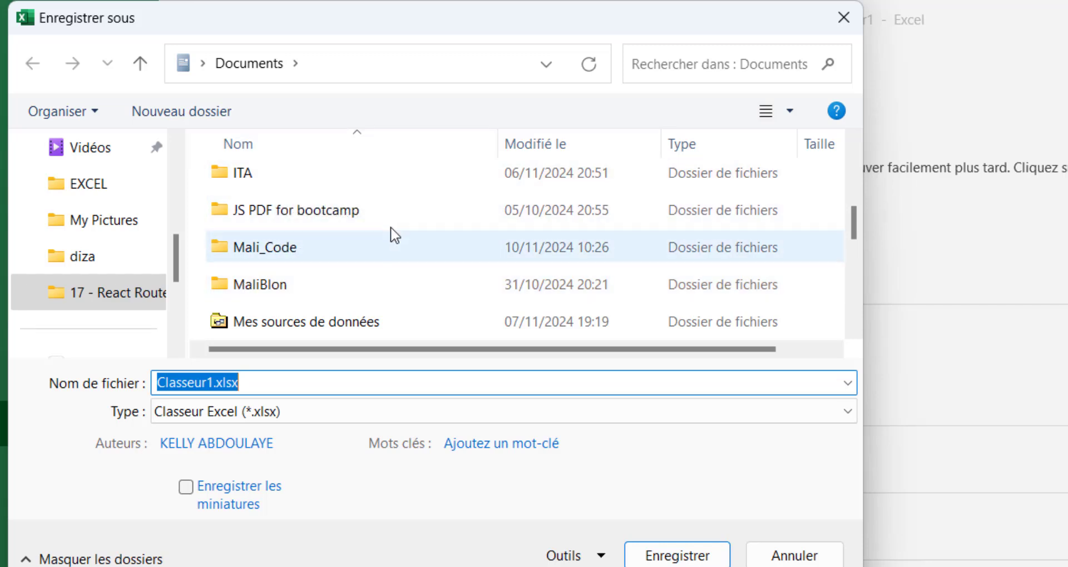
{"action": "scroll", "coordinate": [377, 271], "scroll_direction": "down", "scroll_amount": 3}
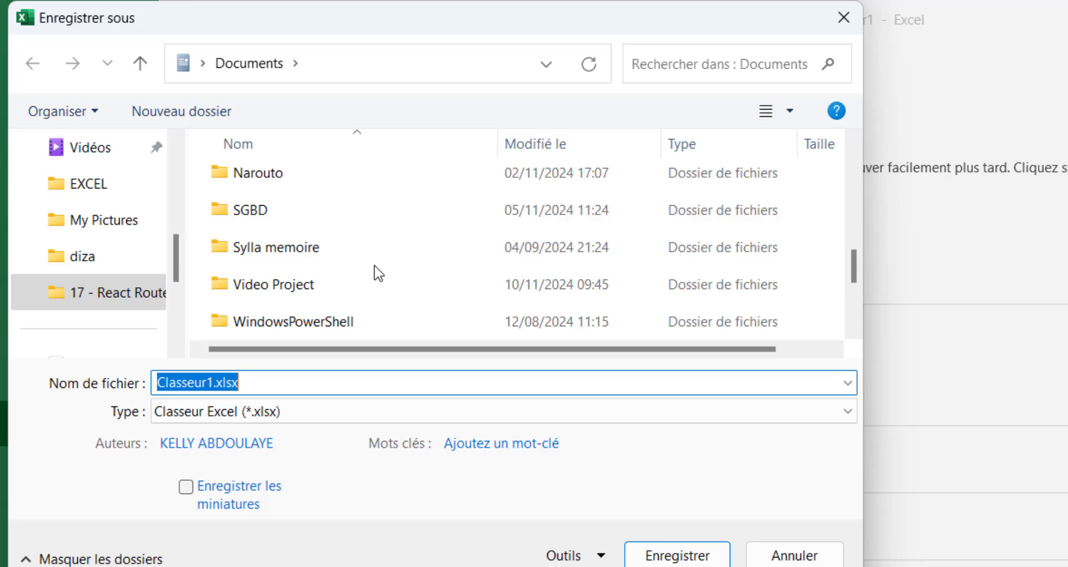
{"action": "scroll", "coordinate": [379, 272], "scroll_direction": "down", "scroll_amount": 3}
{"action": "right_click", "coordinate": [377, 273]}
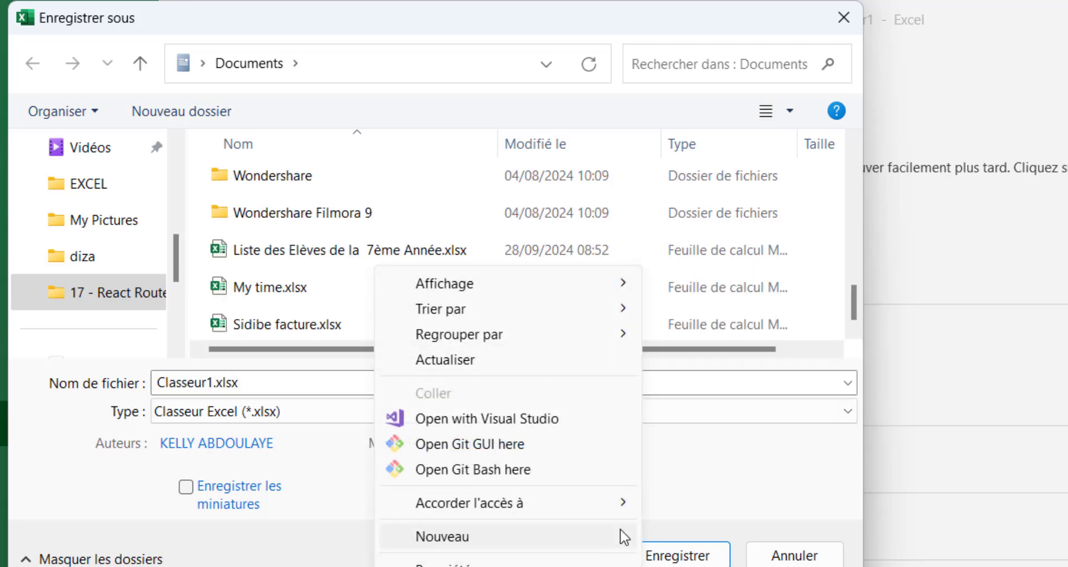
{"action": "mouse_move", "coordinate": [619, 533]}
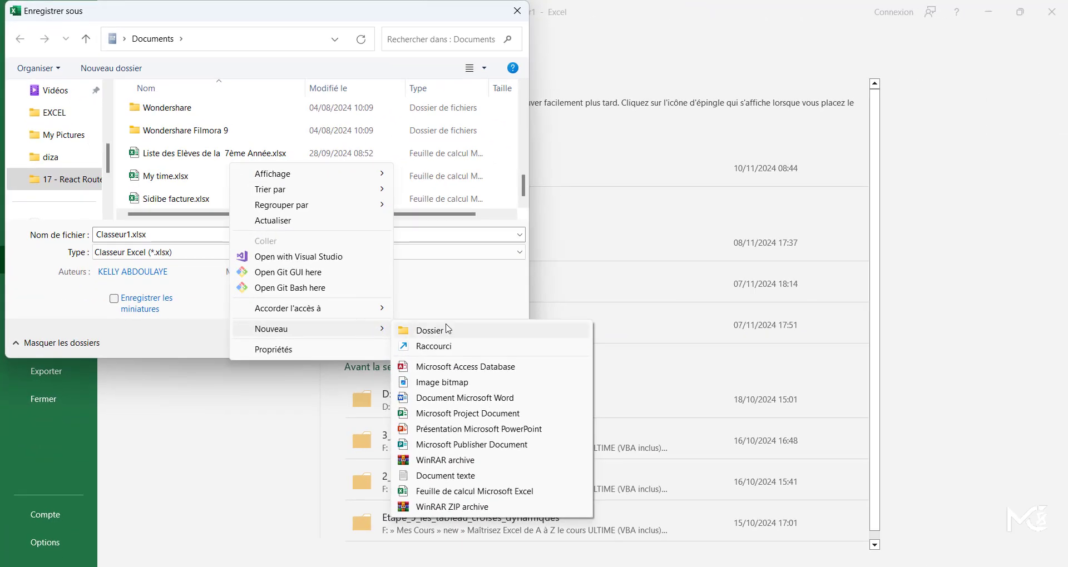
{"action": "left_click", "coordinate": [451, 333]}
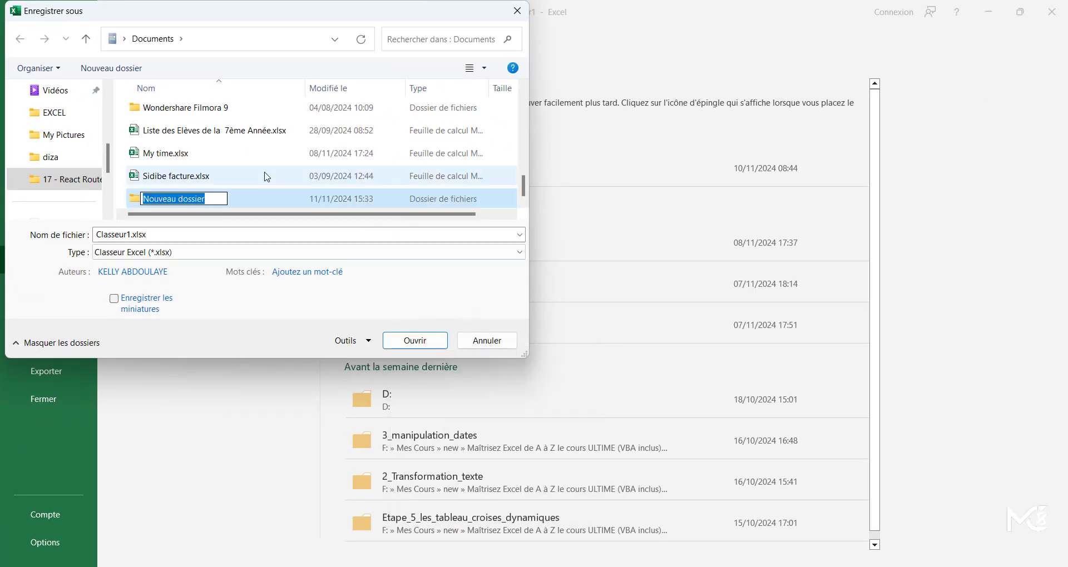
{"action": "type", "text": "cours"}
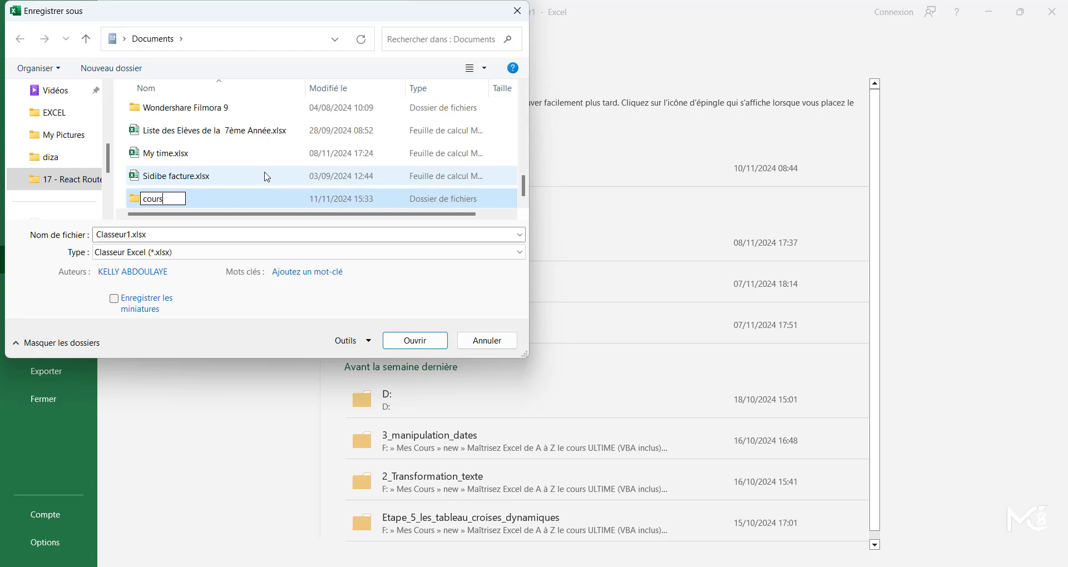
{"action": "type", "text": " excel"}
{"action": "left_click", "coordinate": [261, 192]}
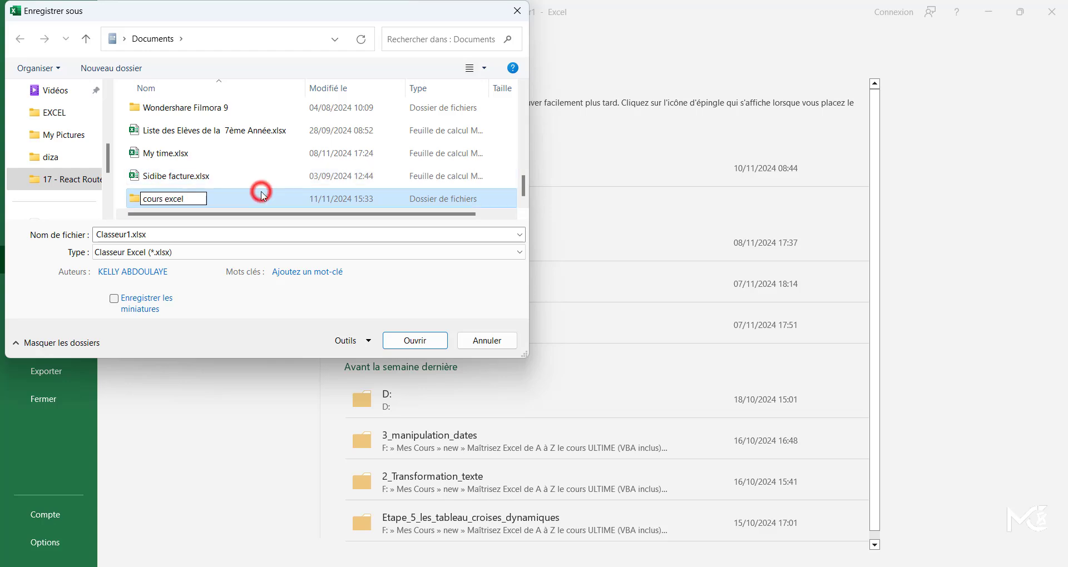
{"action": "left_click", "coordinate": [260, 175]}
{"action": "left_click", "coordinate": [206, 195]}
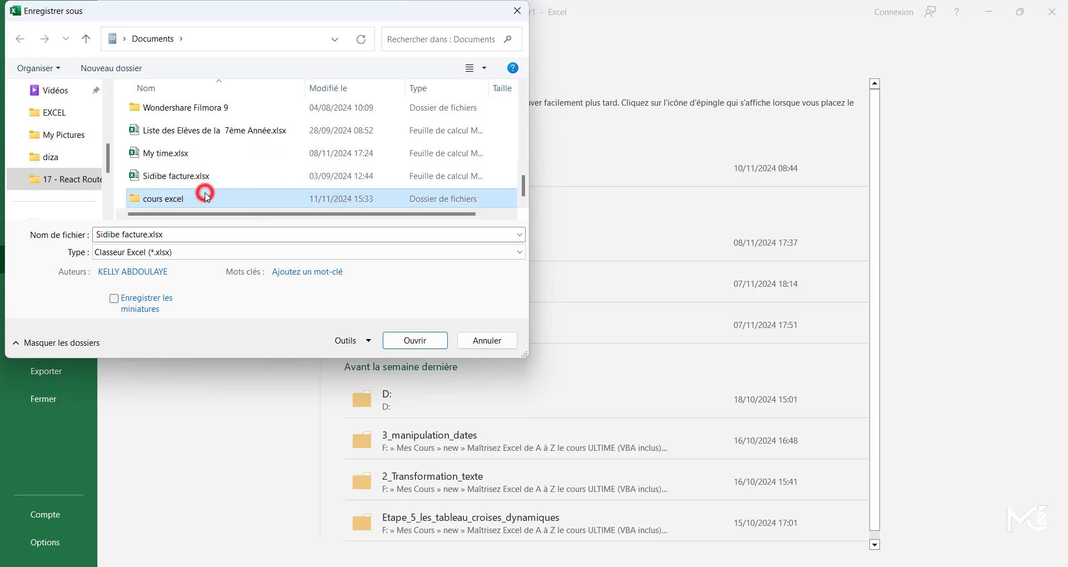
{"action": "left_click", "coordinate": [427, 345]}
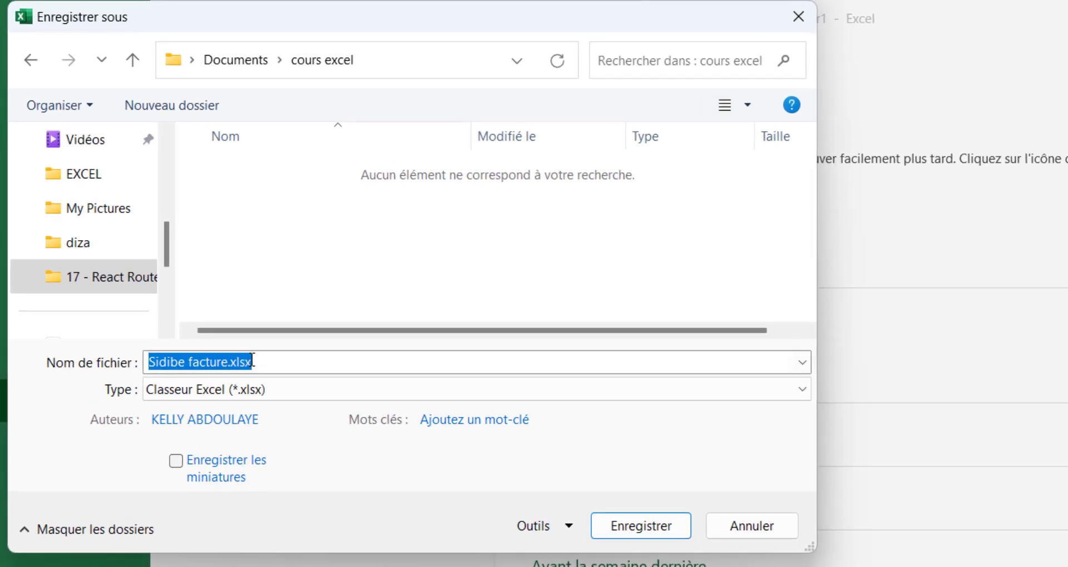
Replace the suggested file name with facture MaliCode.
{"action": "left_click", "coordinate": [270, 361]}
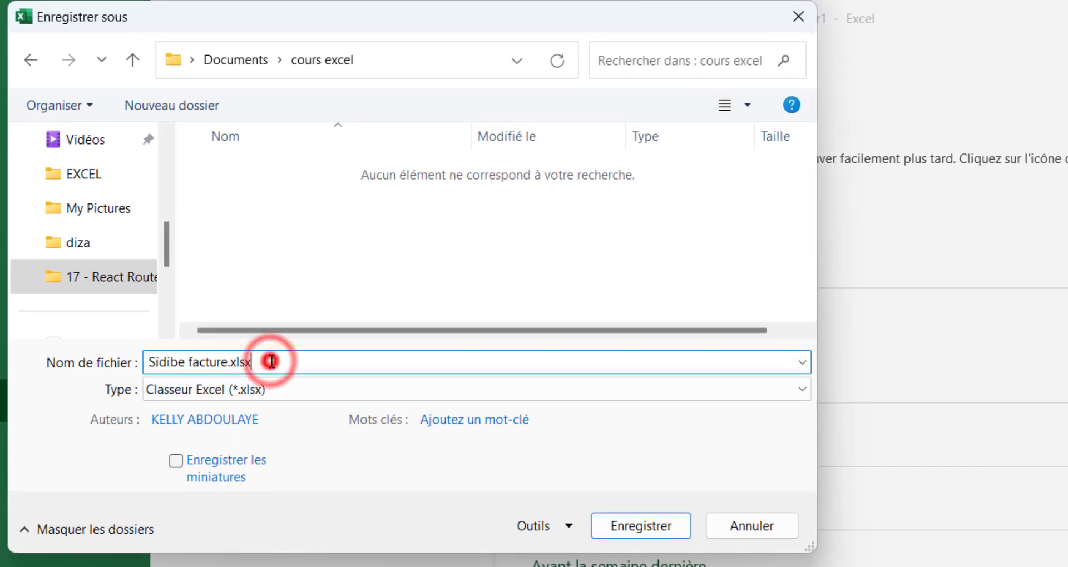
{"action": "left_click_drag", "start_coordinate": [271, 362], "coordinate": [136, 362]}
{"action": "key", "text": "BackSpace"}
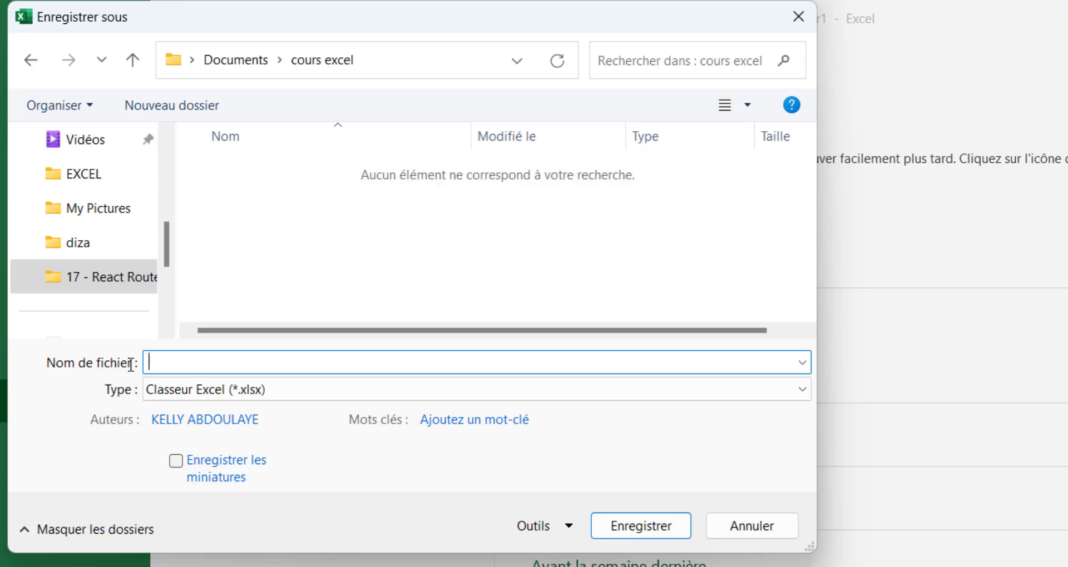
{"action": "type", "text": "facture Mali"}
{"action": "type", "text": "C"}
{"action": "type", "text": "omo"}
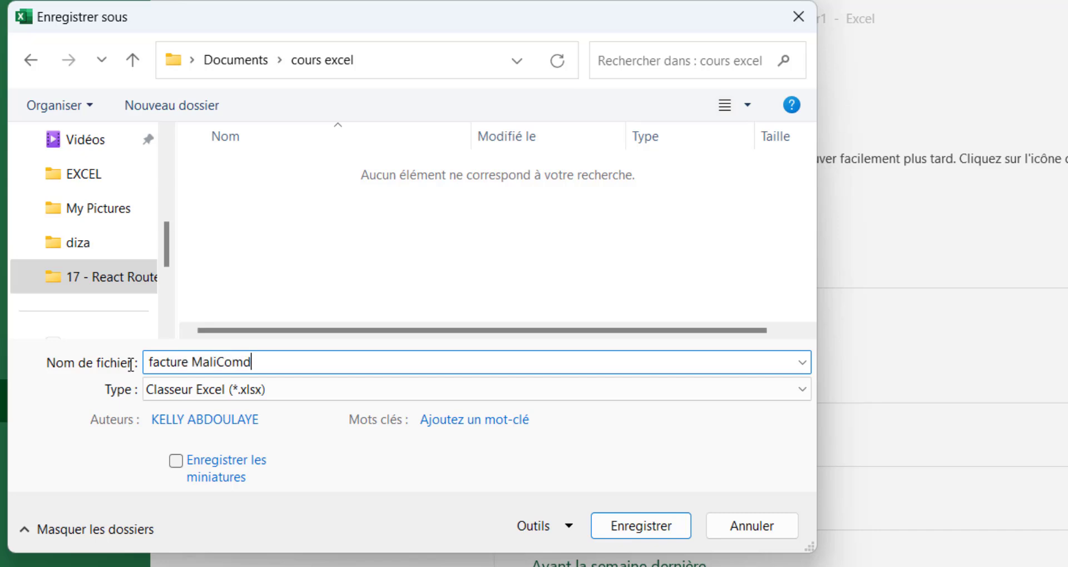
{"action": "key", "text": "BackSpace"}
{"action": "key", "text": "BackSpace"}
{"action": "type", "text": "de"}
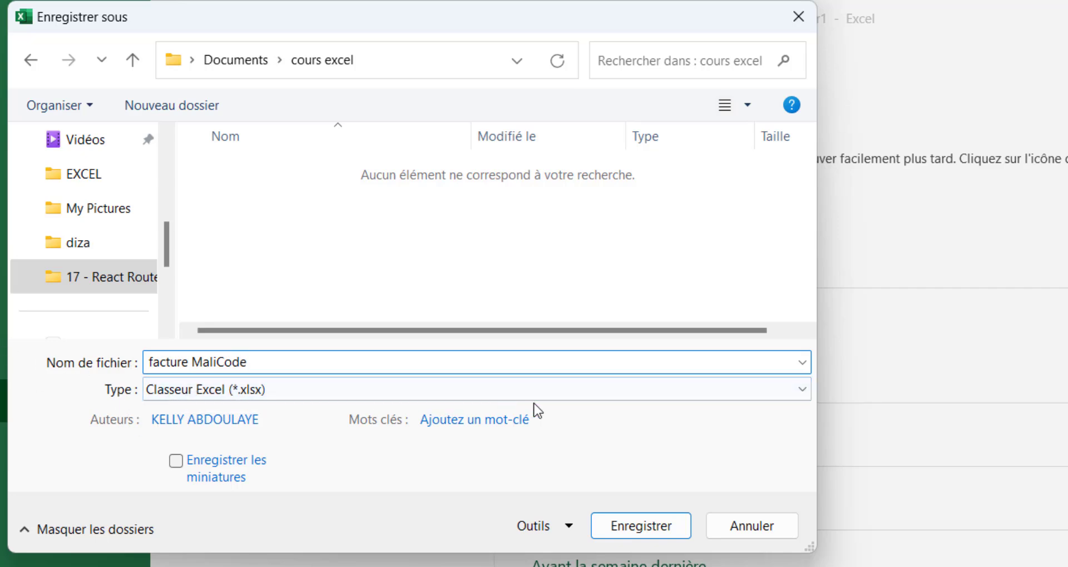
Review the available file types, keep Classeur Excel (*.xlsx), and save the workbook in the cours excel folder.
{"action": "left_click", "coordinate": [733, 392]}
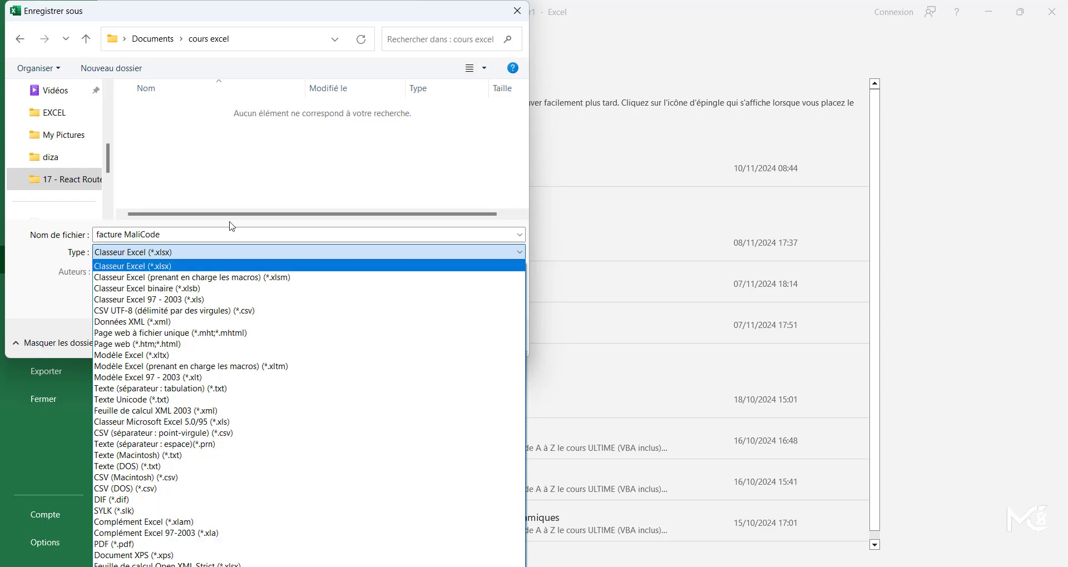
{"action": "left_click", "coordinate": [239, 156]}
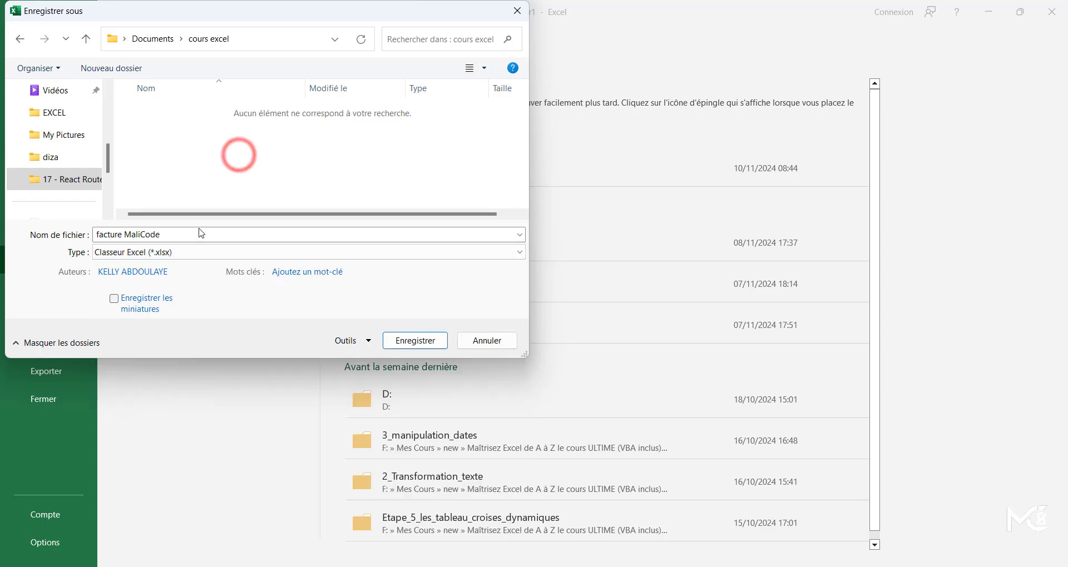
{"action": "left_click", "coordinate": [415, 341]}
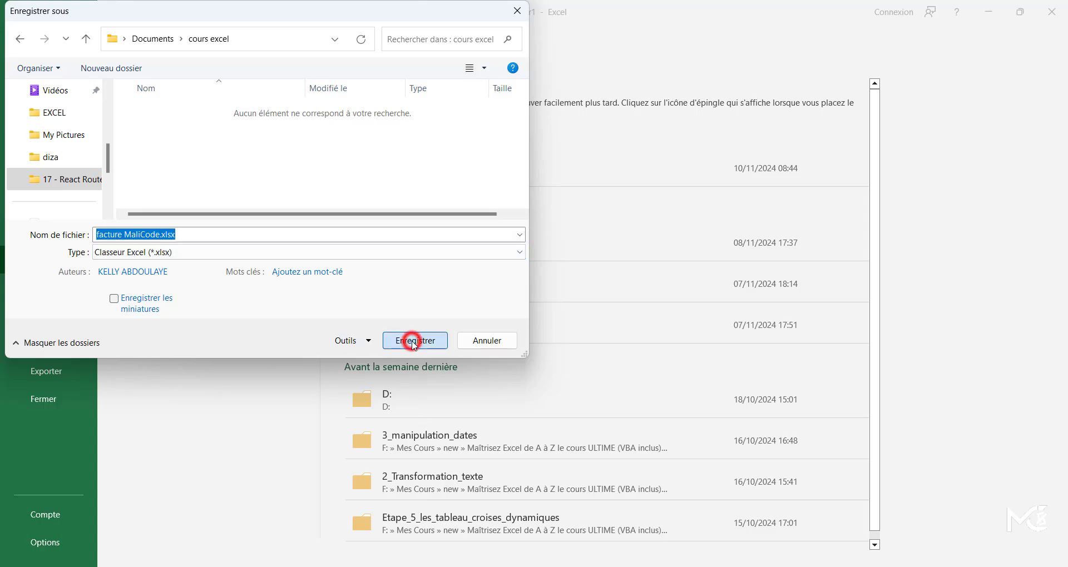